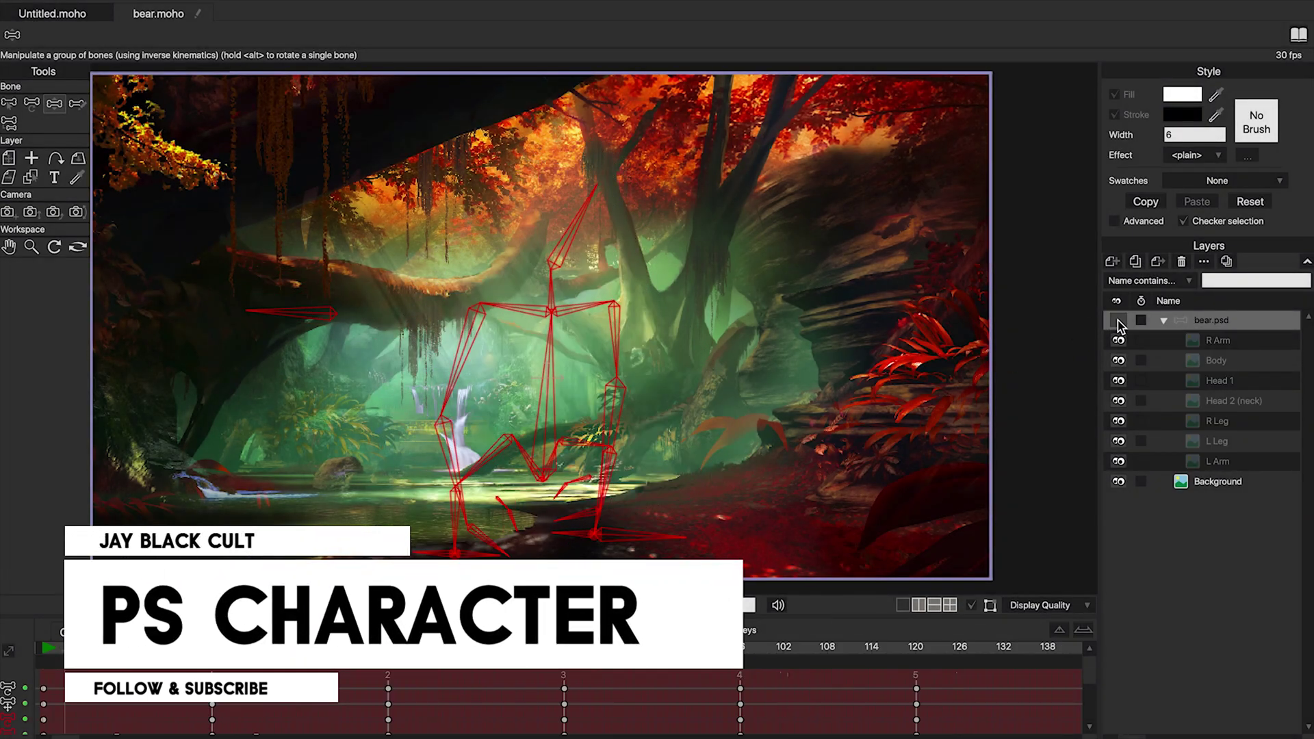
Step: Show the bear.psd artwork, hide every part except R Arm, then re-show Body
left_click(1118, 321)
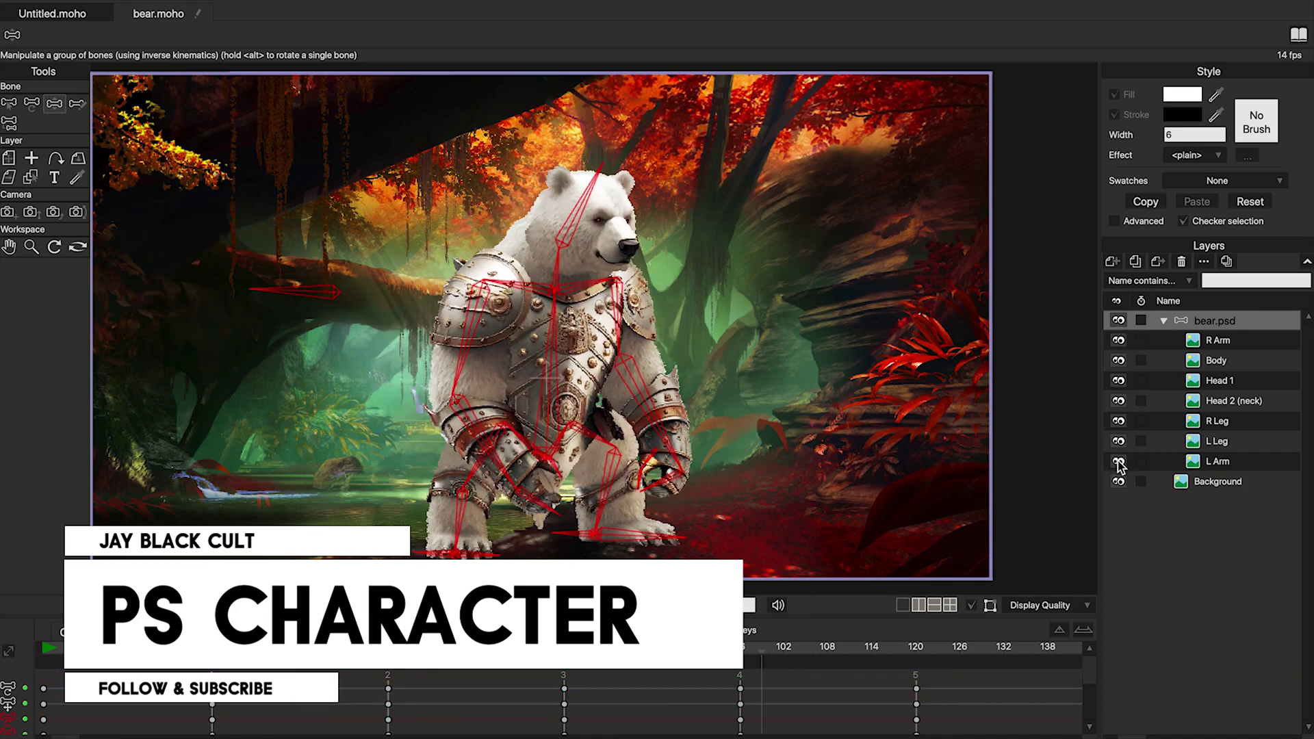
left_click_drag(1119, 462, 1117, 361)
left_click(1118, 360)
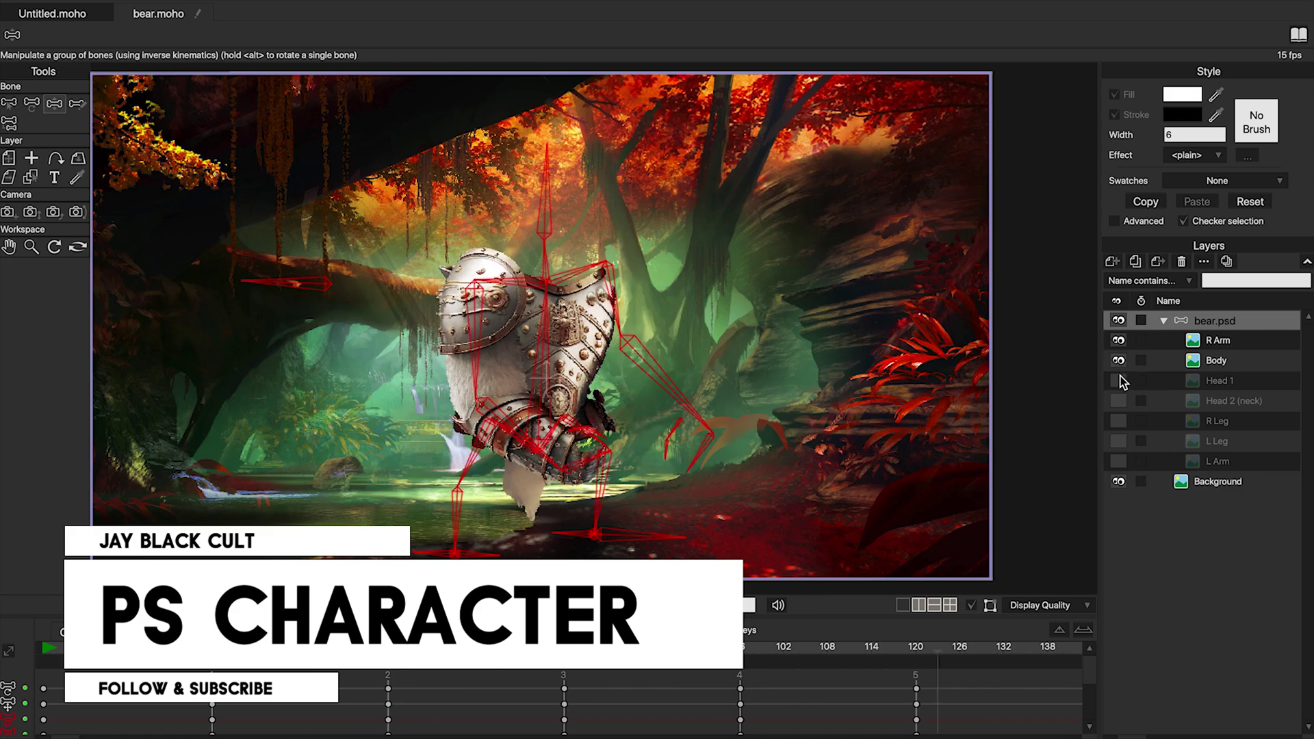
Step: Re-show Head 1, Head 2 (neck), R Leg, L Leg and L Arm, then stop playback
left_click(1118, 380)
left_click(1118, 400)
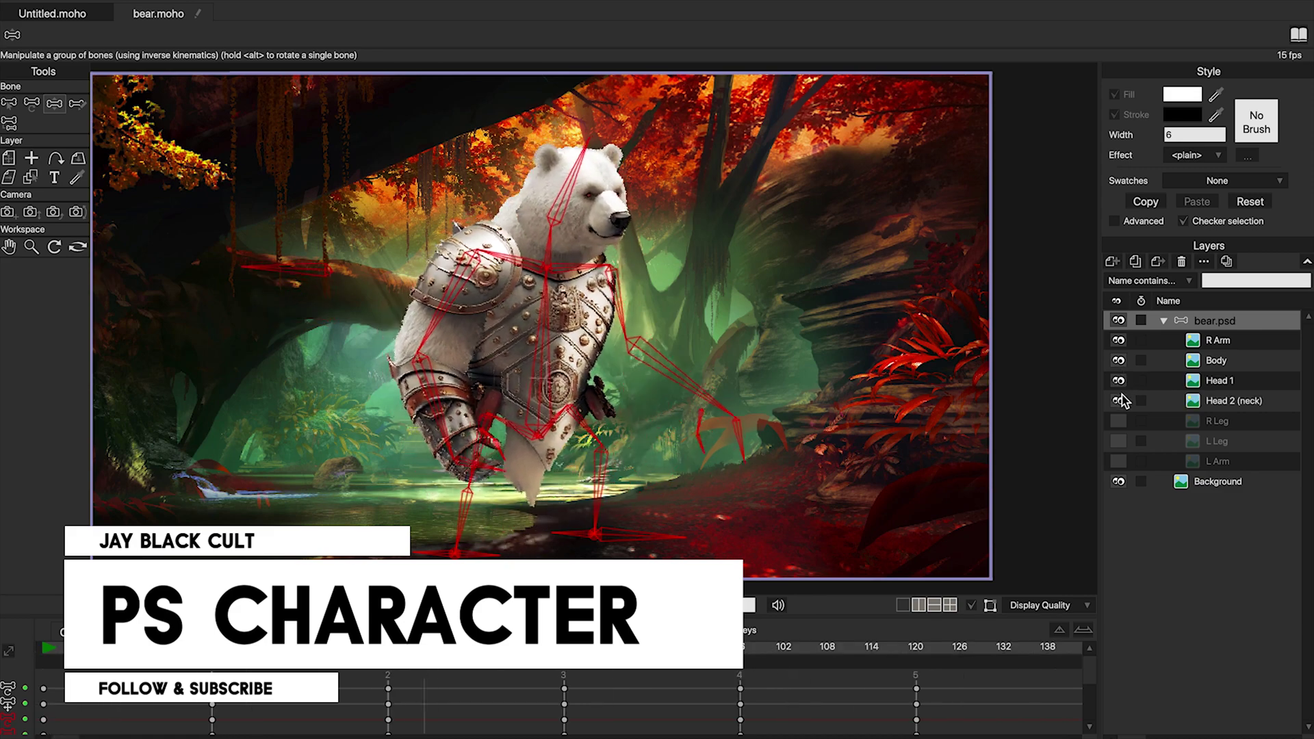
left_click(1118, 421)
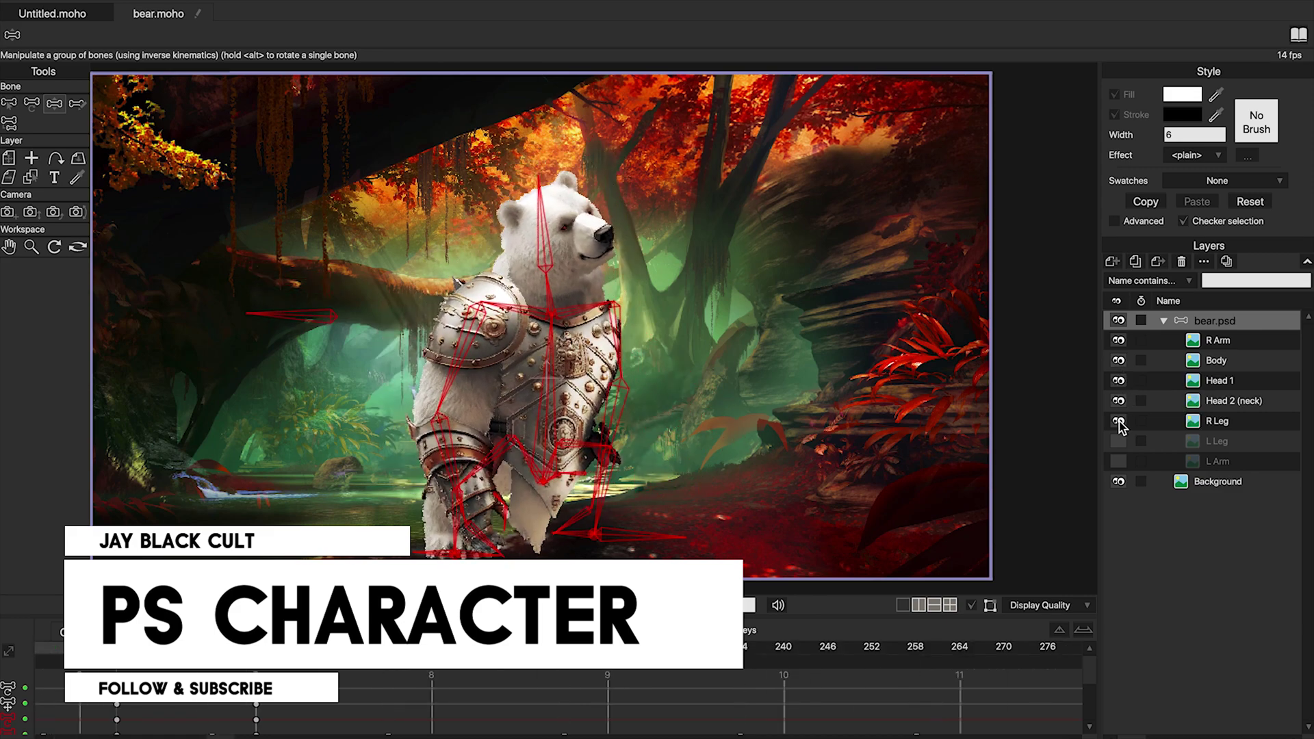
left_click(1118, 442)
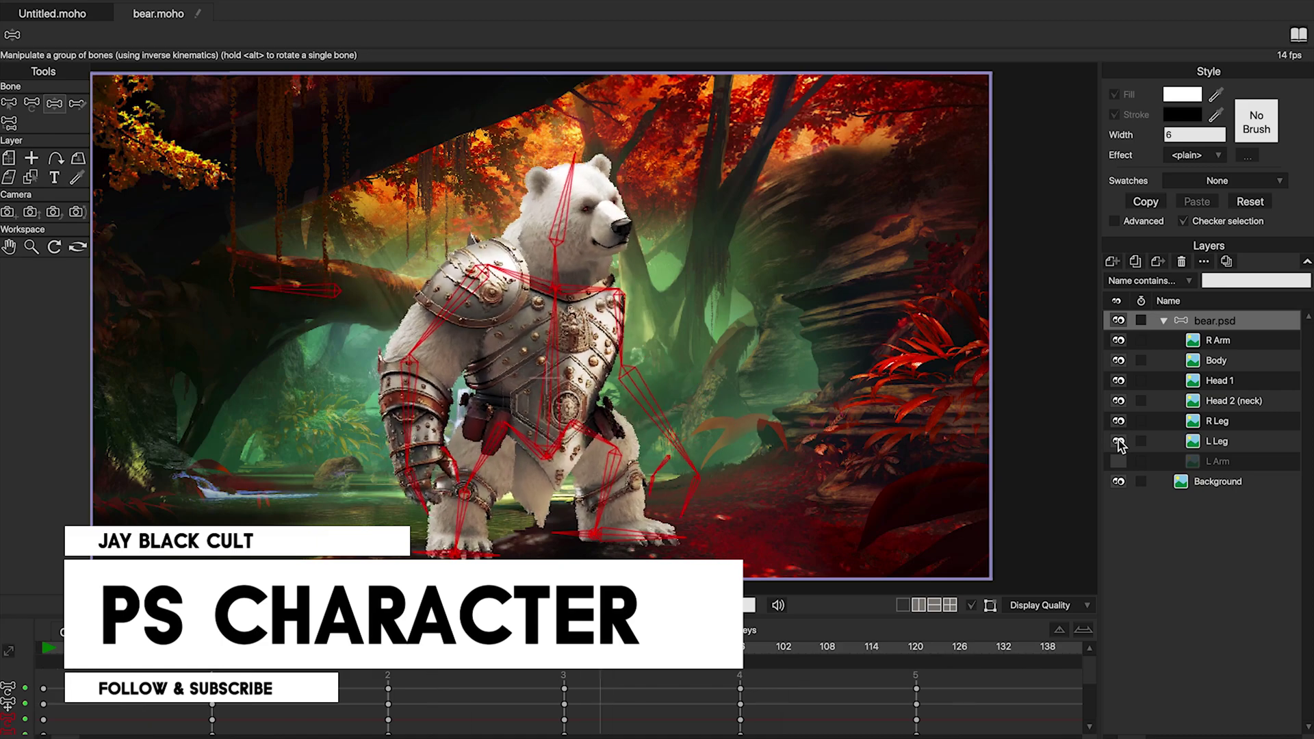
left_click(1118, 461)
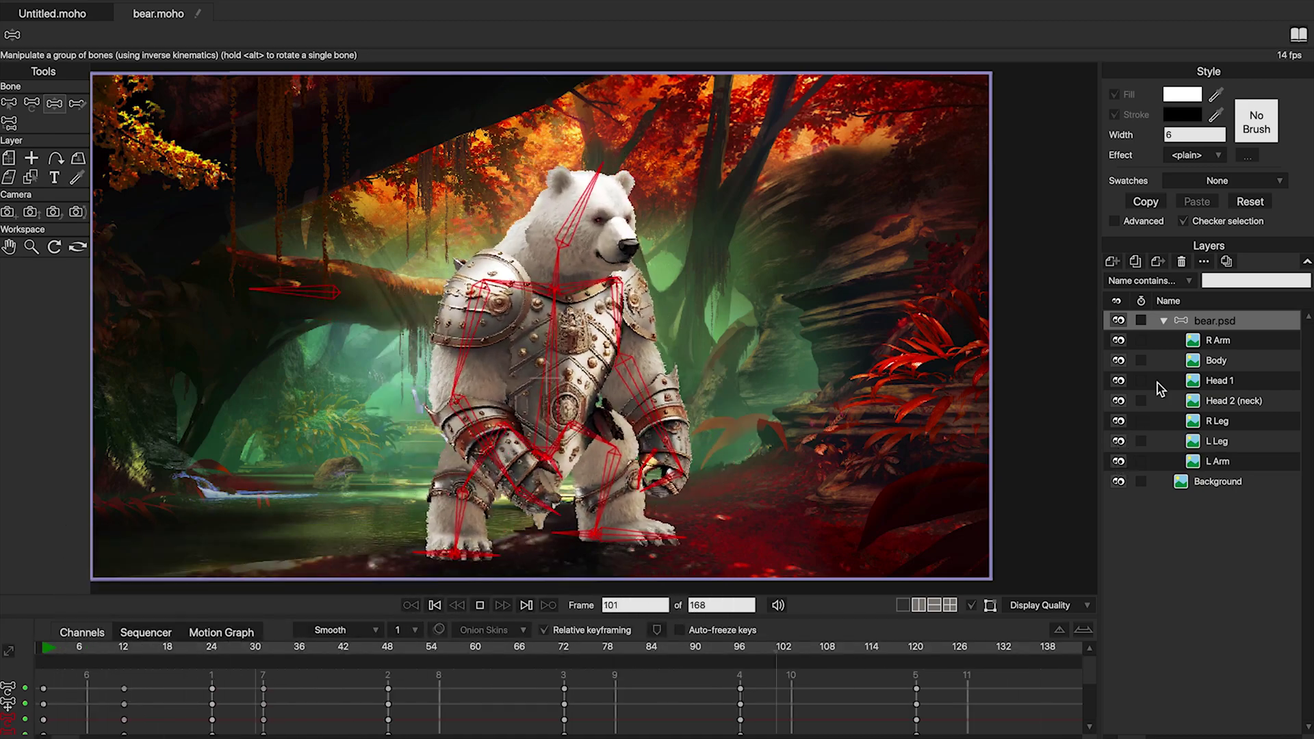
left_click(479, 604)
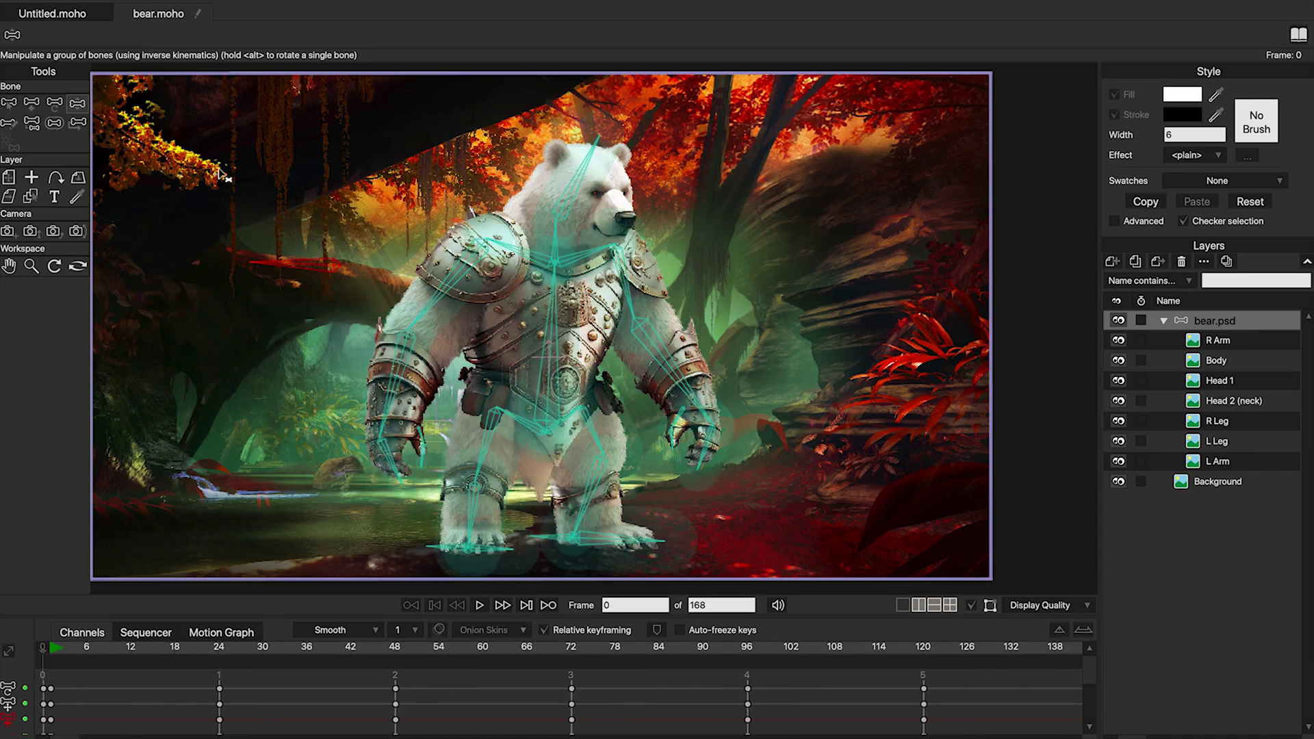
Step: Test the rig by bending both arms outward and tilting the bear's head
left_click_drag(457, 295, 486, 339)
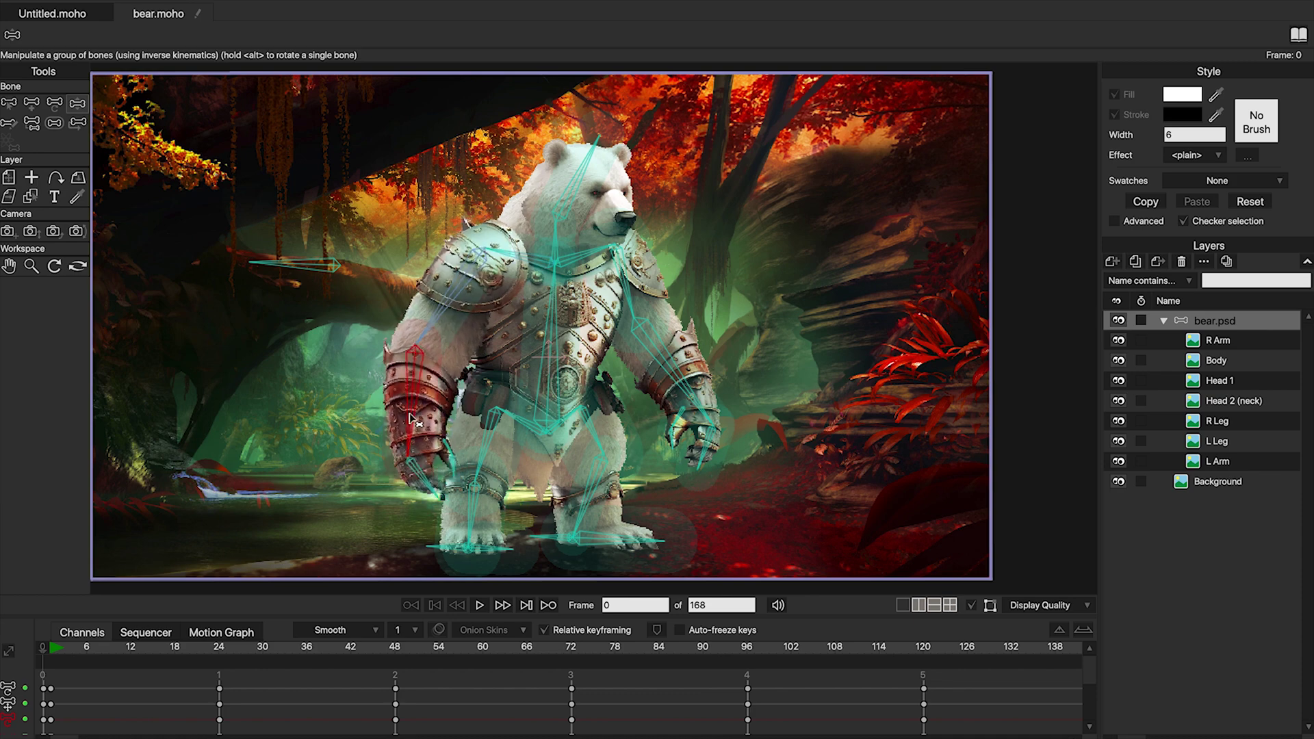
left_click_drag(581, 172, 555, 257)
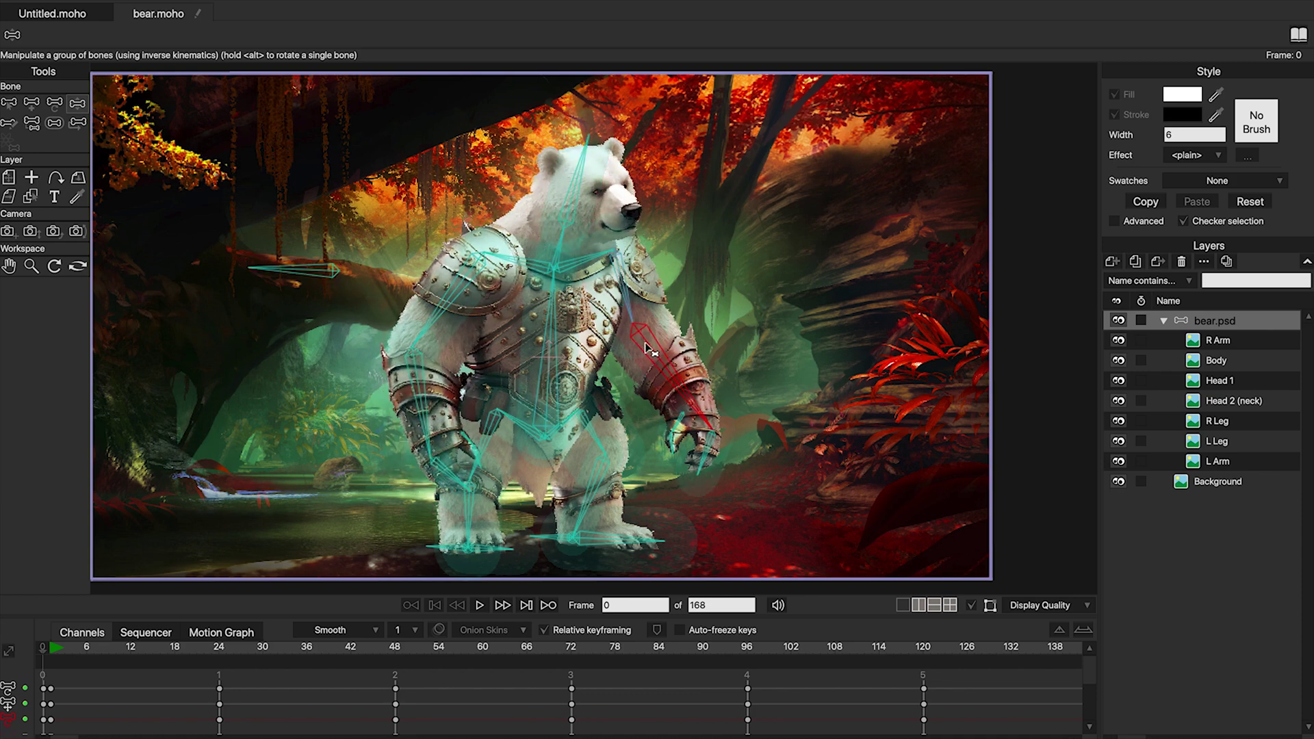
left_click_drag(637, 350, 612, 414)
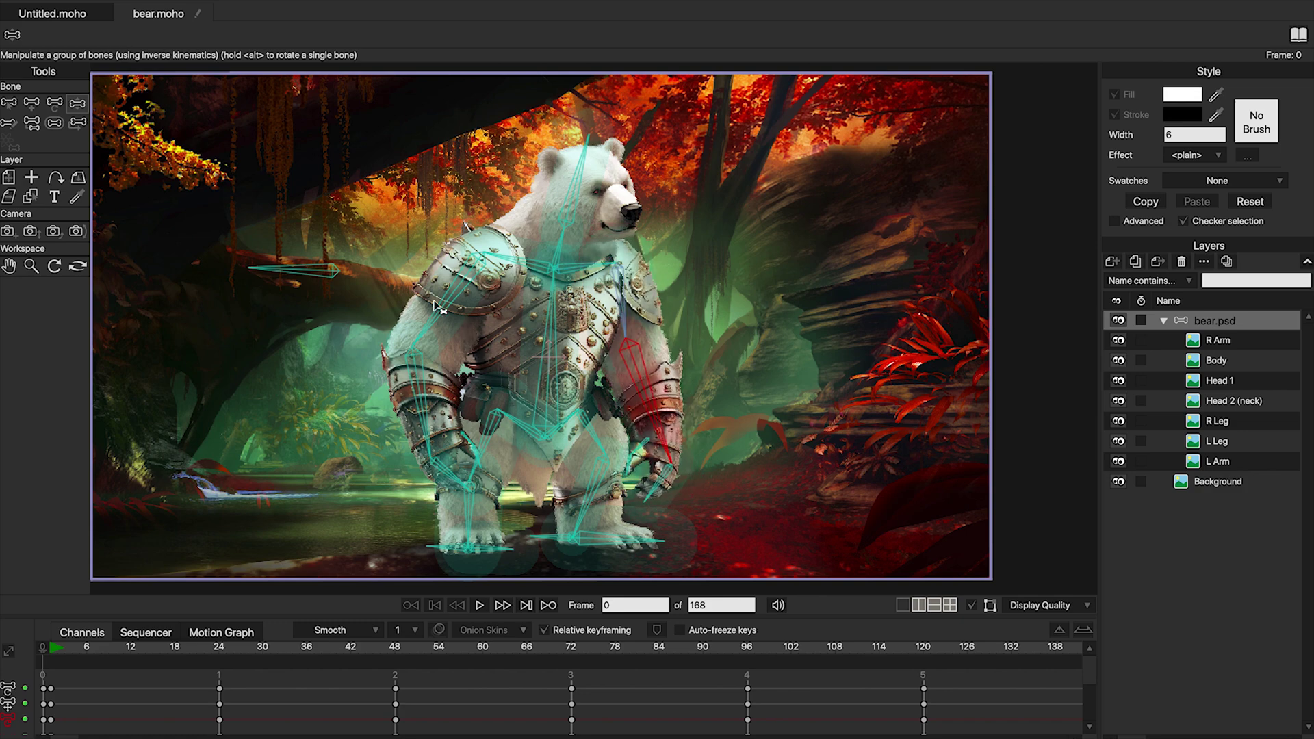
left_click_drag(439, 306, 411, 370)
left_click(673, 400)
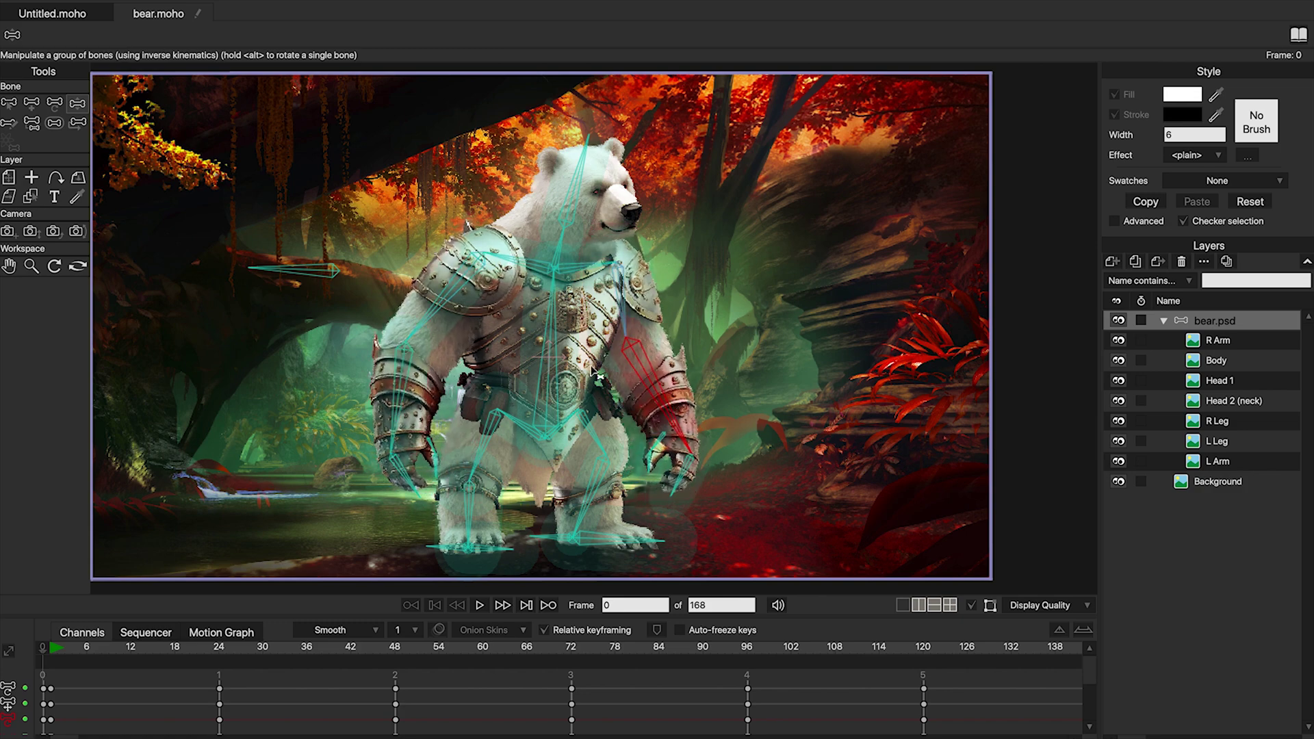
mouse_move(599, 376)
left_mouse_down()
mouse_move(668, 310)
mouse_move(657, 411)
left_mouse_up()
Step: Tilt the head up, shift both feet and rotate both arms outward, then open File
left_click_drag(590, 211, 575, 184)
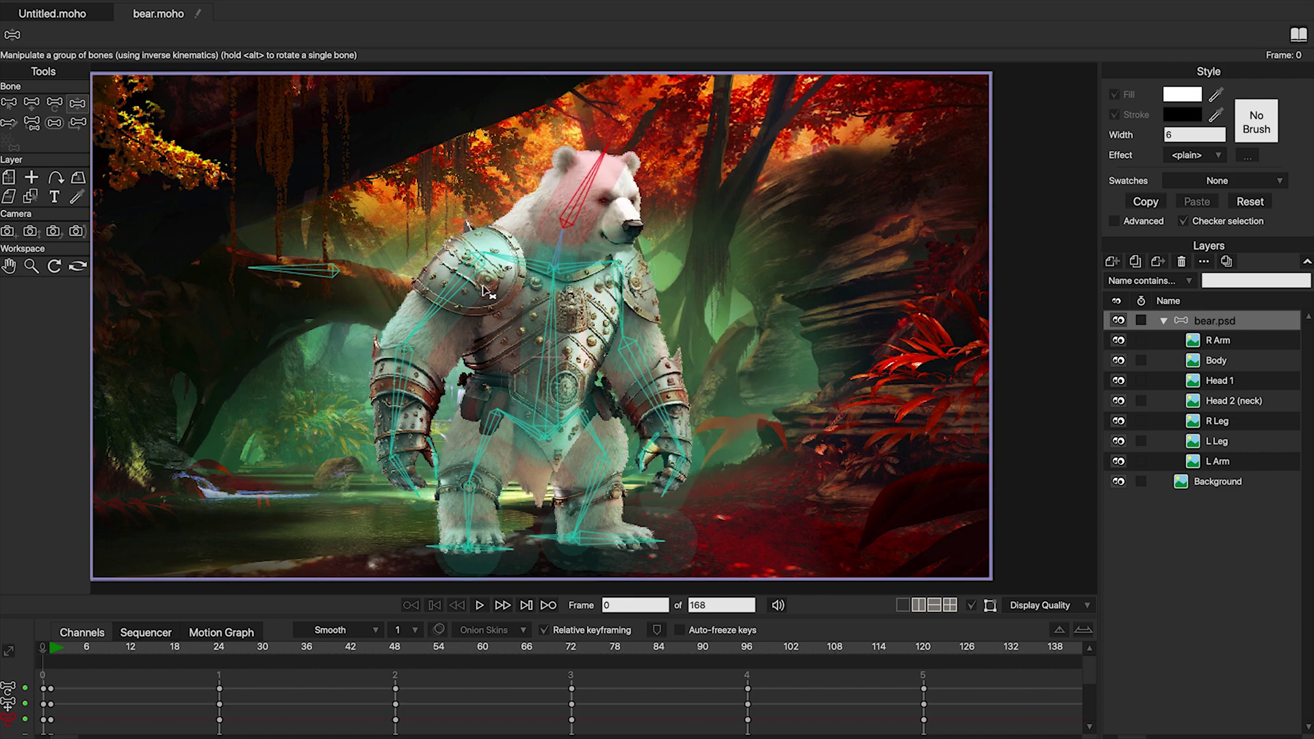
left_click_drag(487, 290, 412, 359)
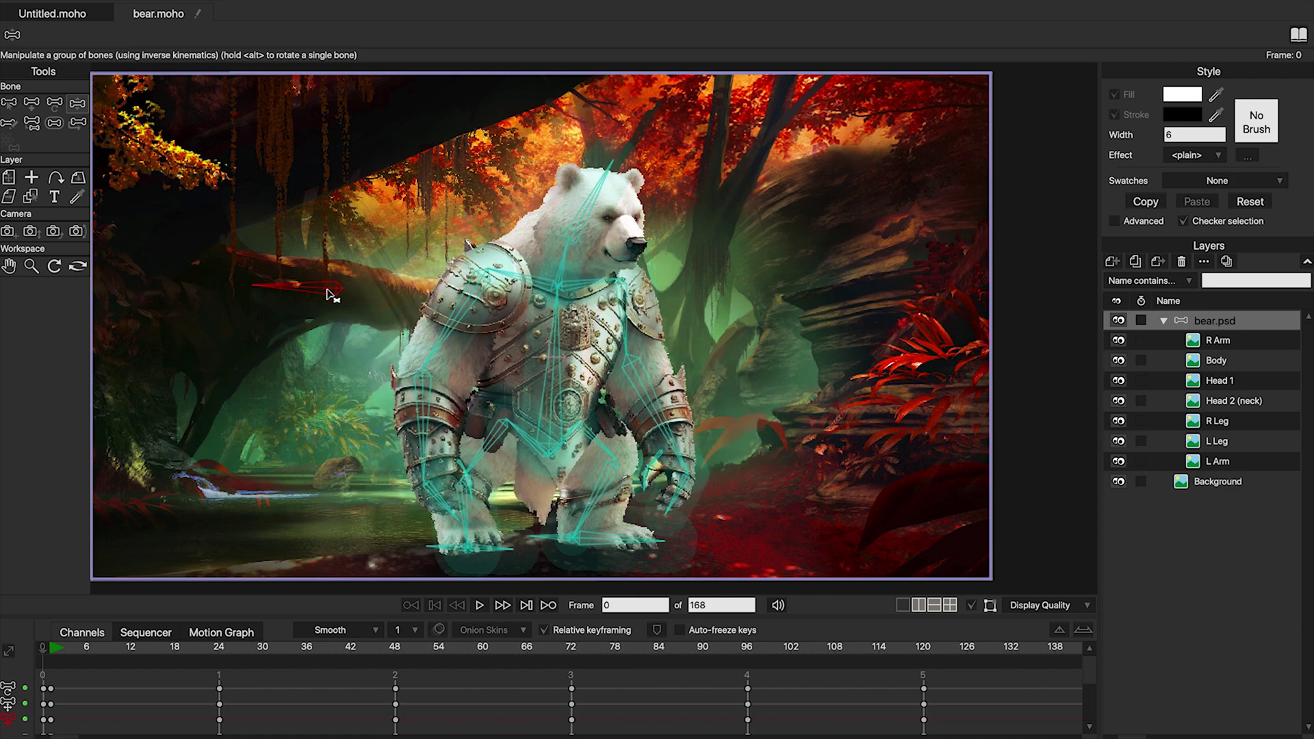
left_click_drag(439, 542, 461, 513)
left_click_drag(555, 540, 596, 523)
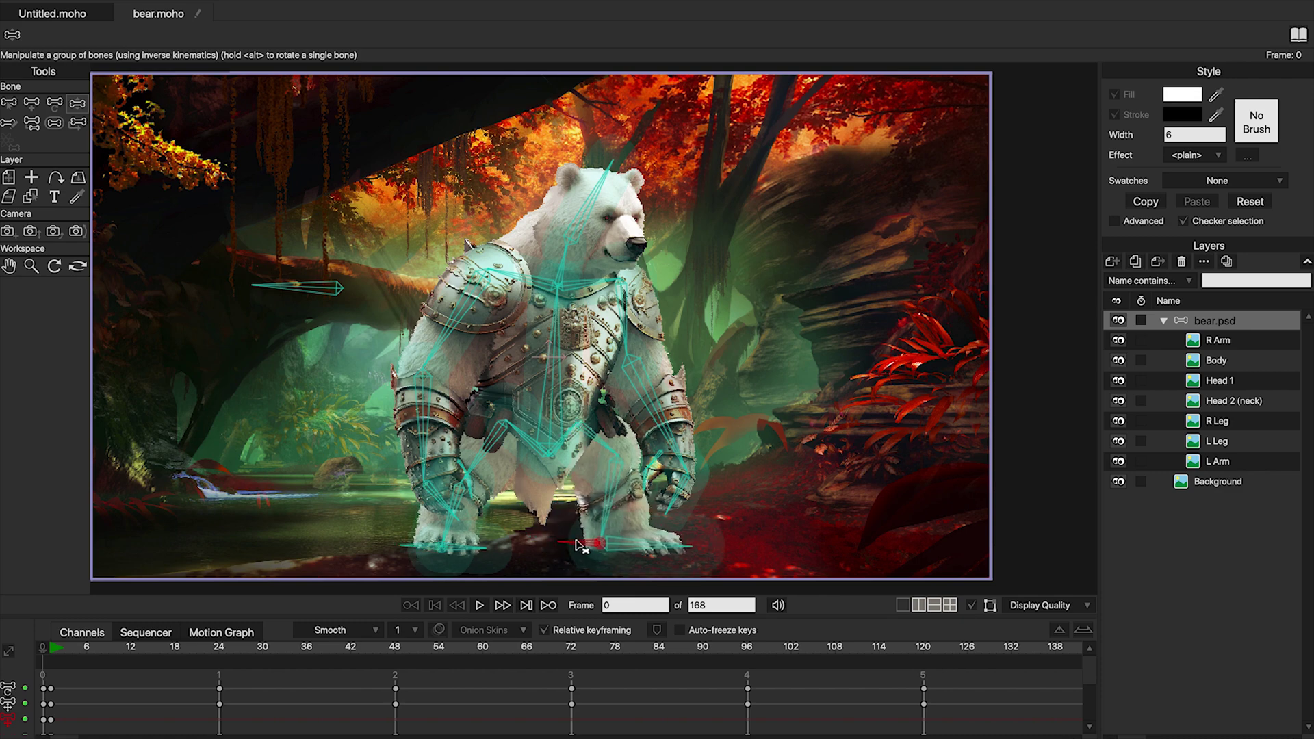
left_click_drag(625, 447, 703, 419)
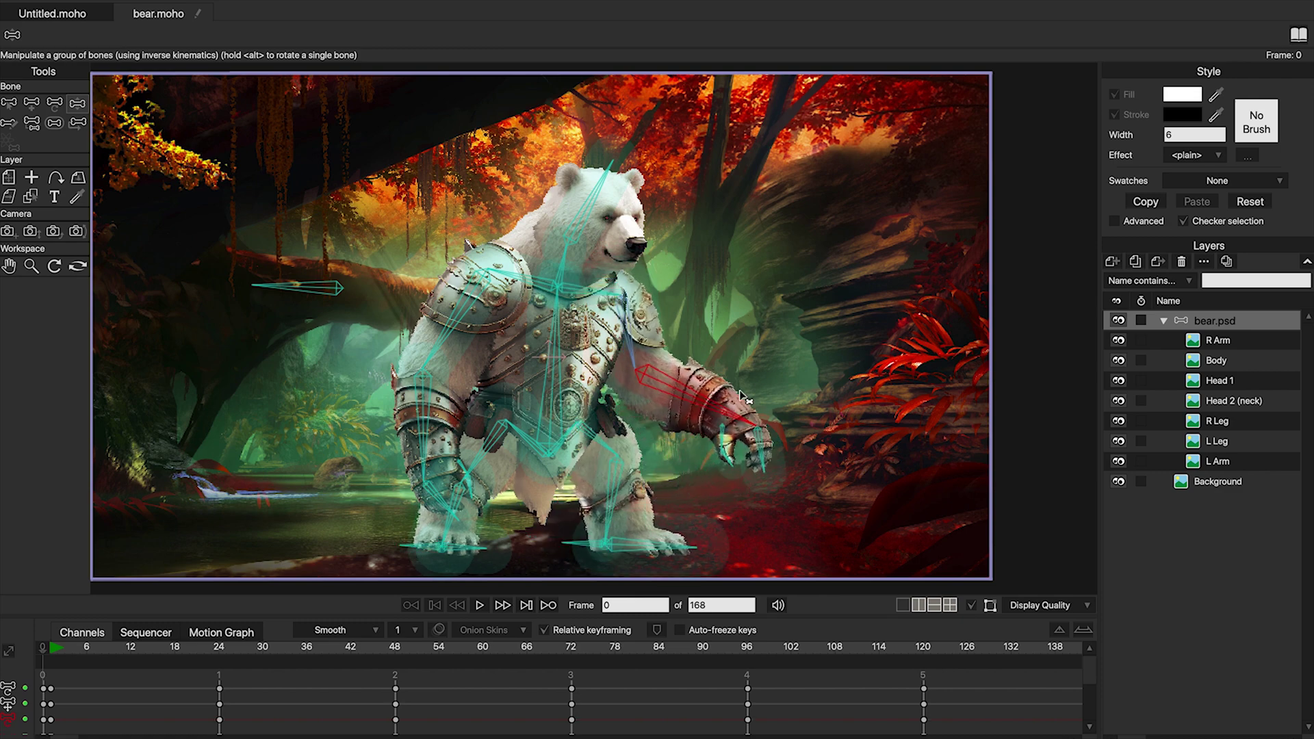
left_click_drag(483, 299, 444, 321)
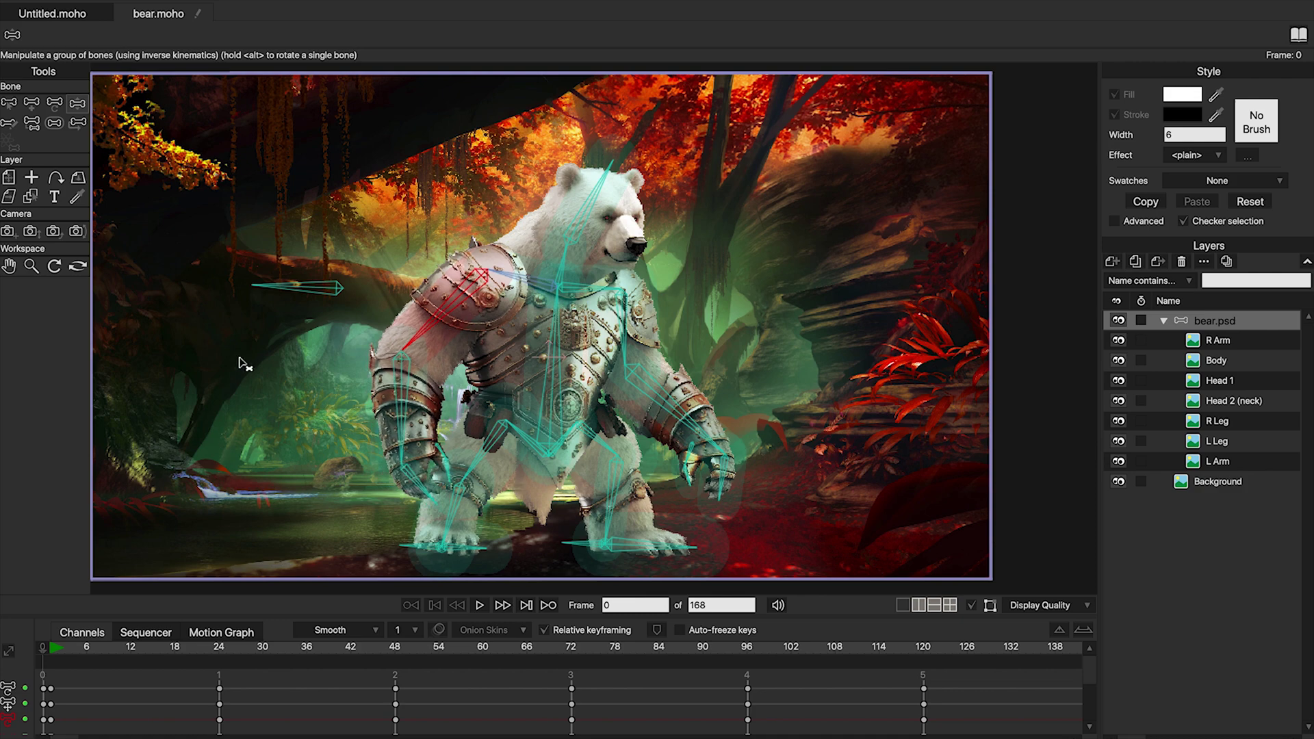
left_click(41, 13)
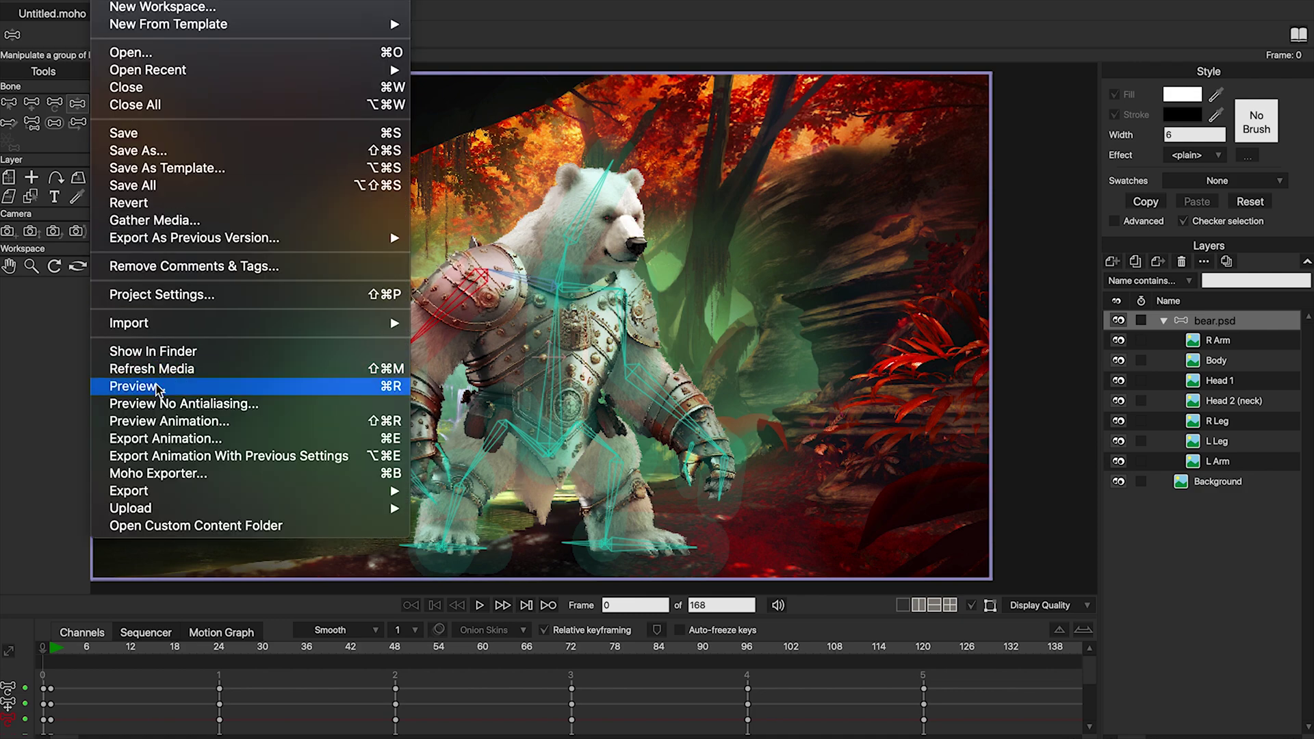
left_click(133, 388)
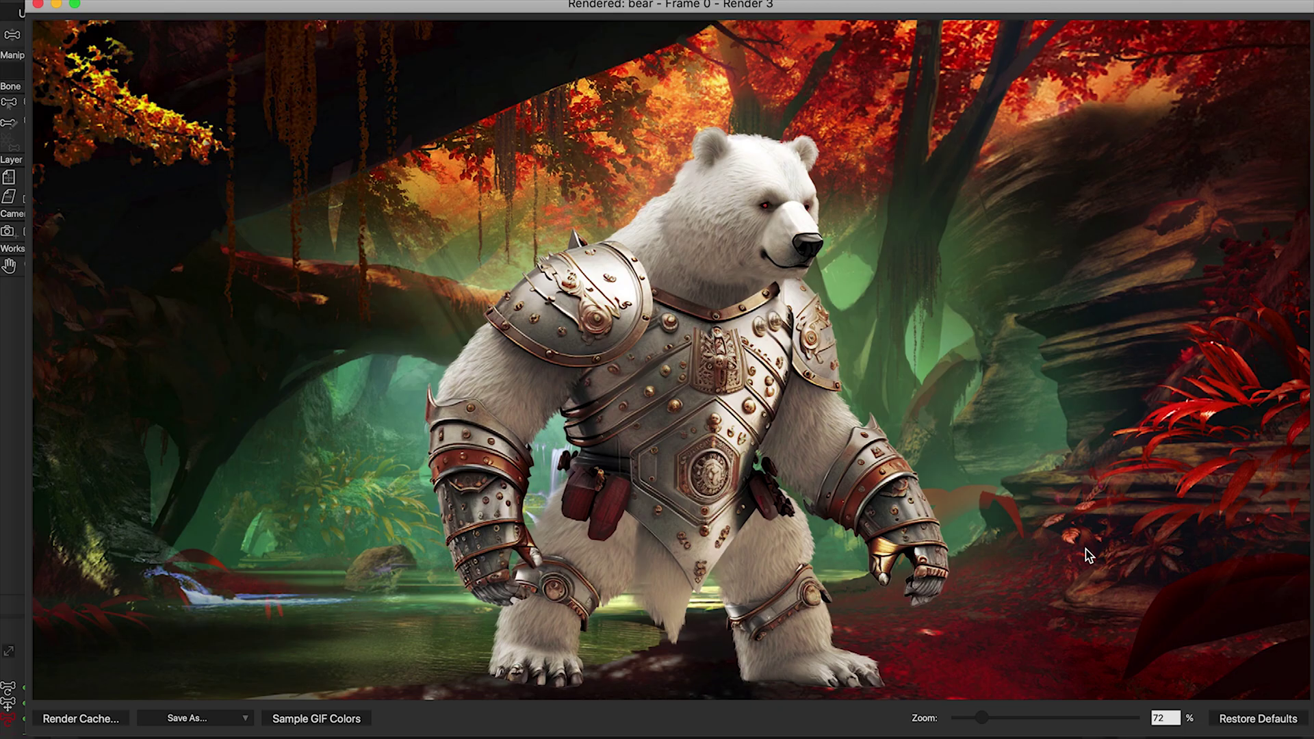
left_click(38, 8)
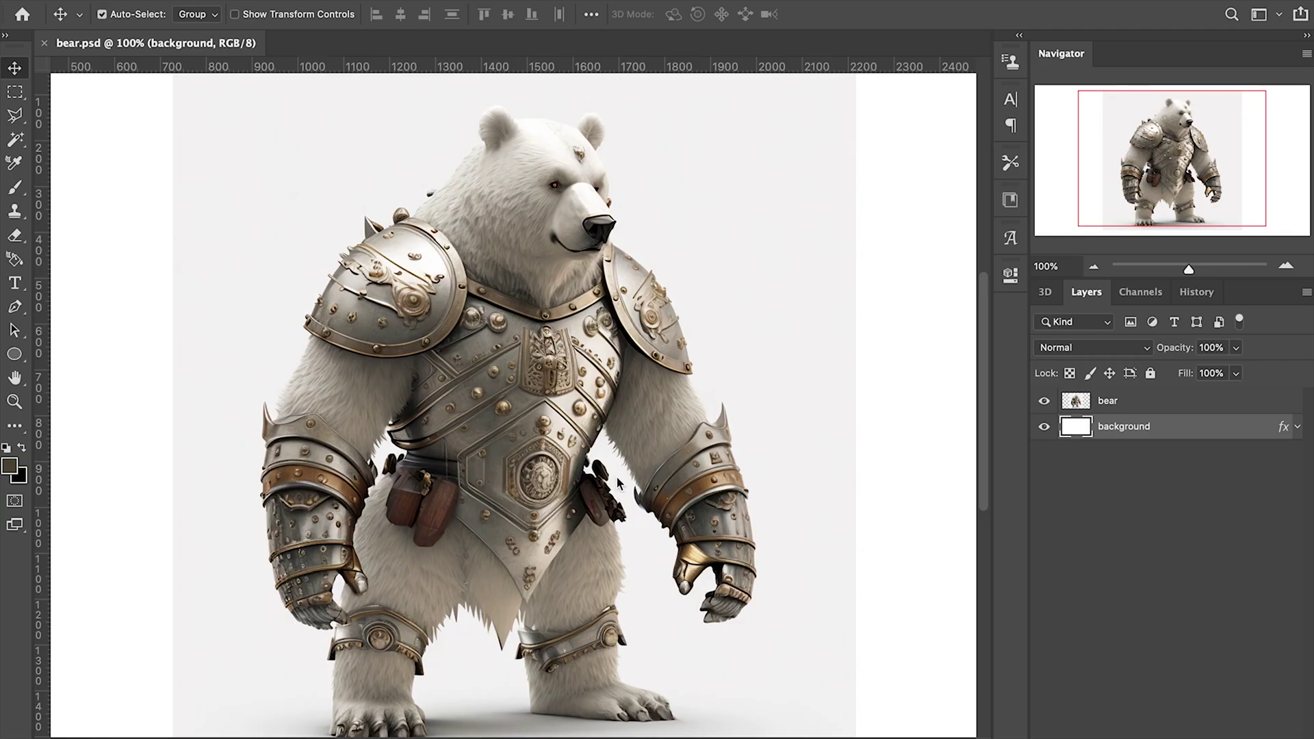
Step: Hide the white background layer of bear.psd and make the bear layer active
left_click_drag(1165, 165, 1160, 160)
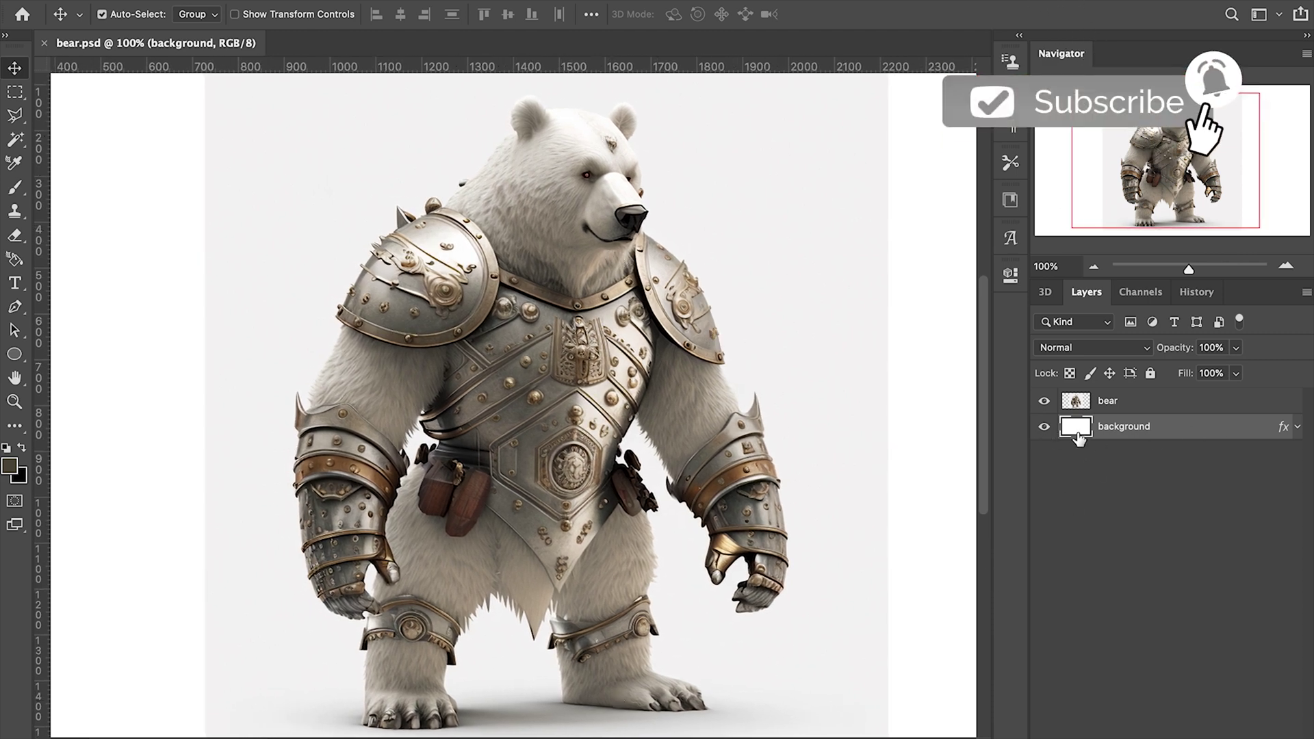
left_click(1045, 428)
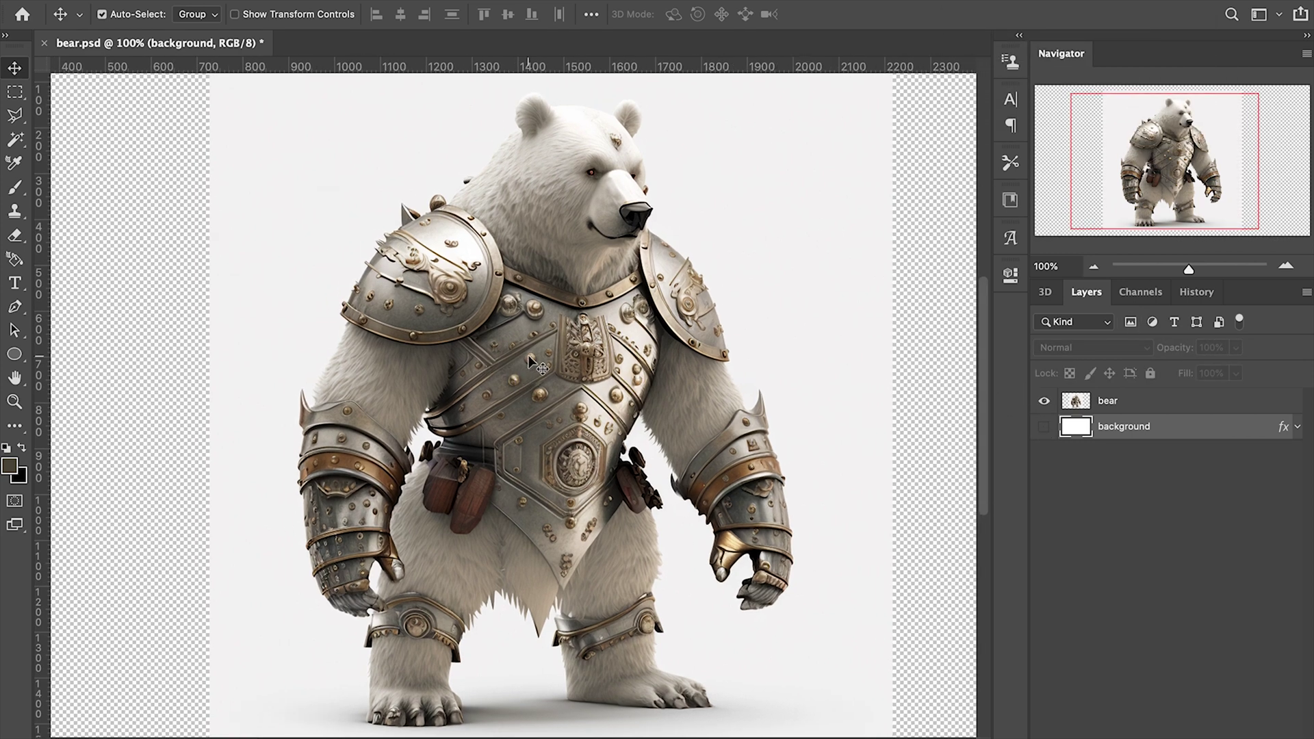
scroll(708, 421, "right", 2)
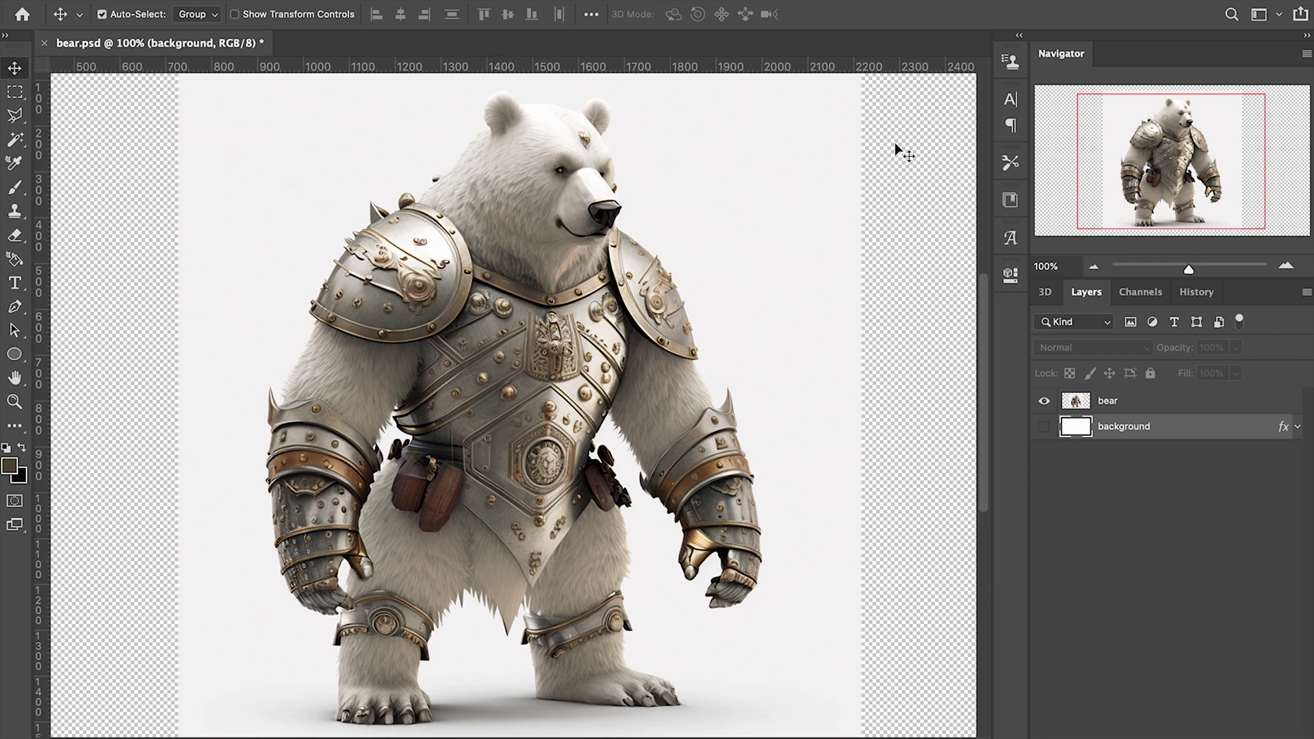
left_click(1125, 401)
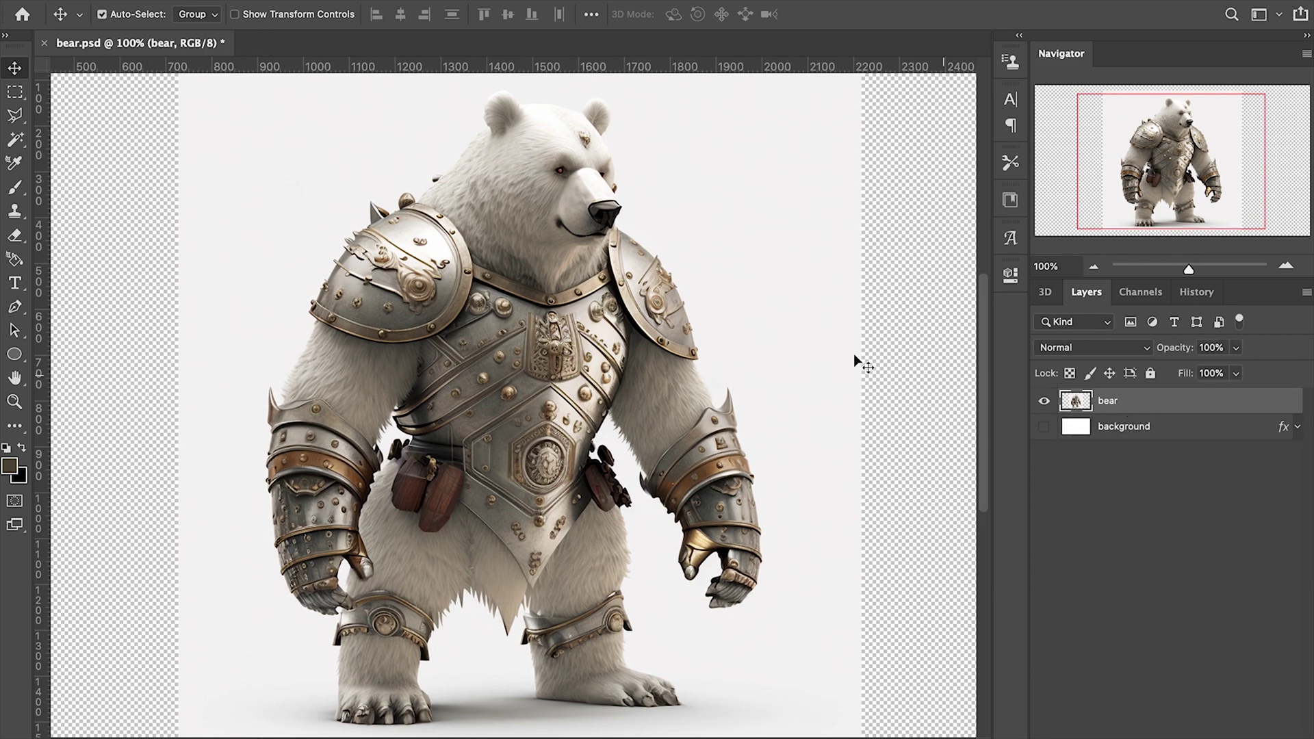
Step: Select the bear with Select > Subject and switch to the Quick Selection Tool
left_click(382, 8)
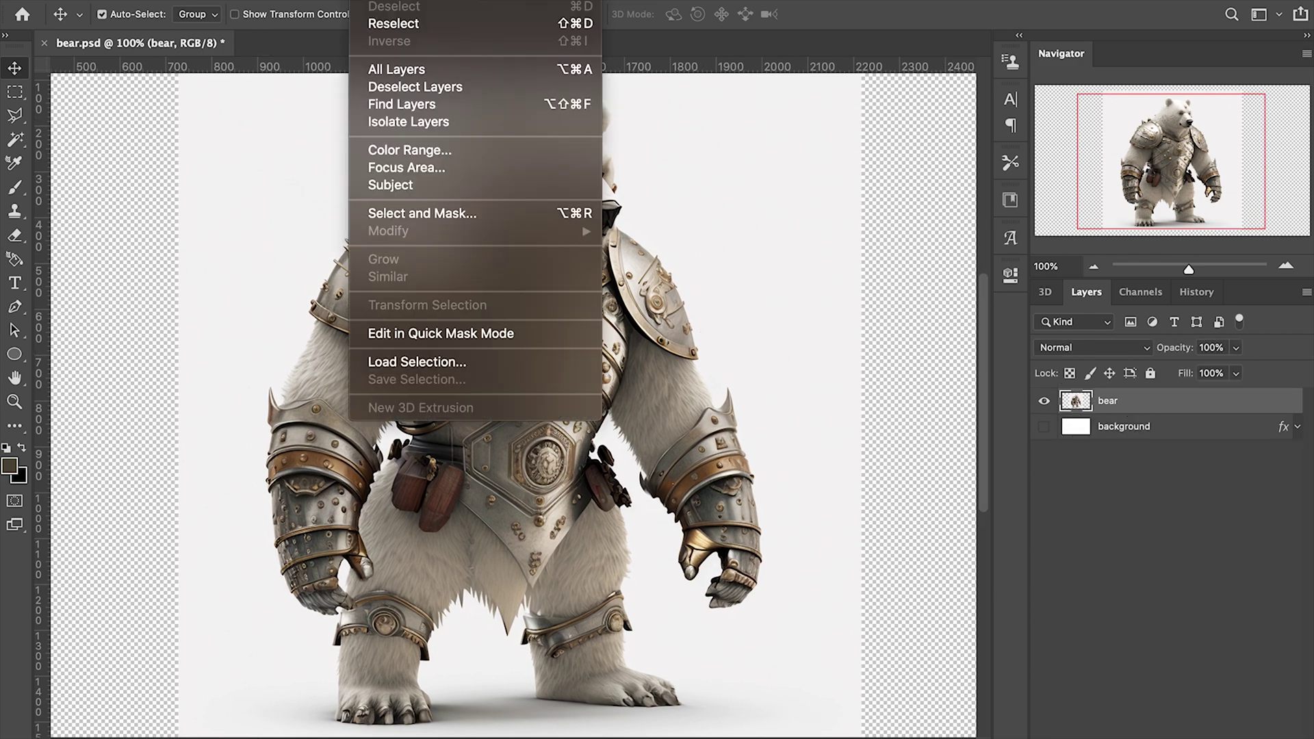
left_click(425, 188)
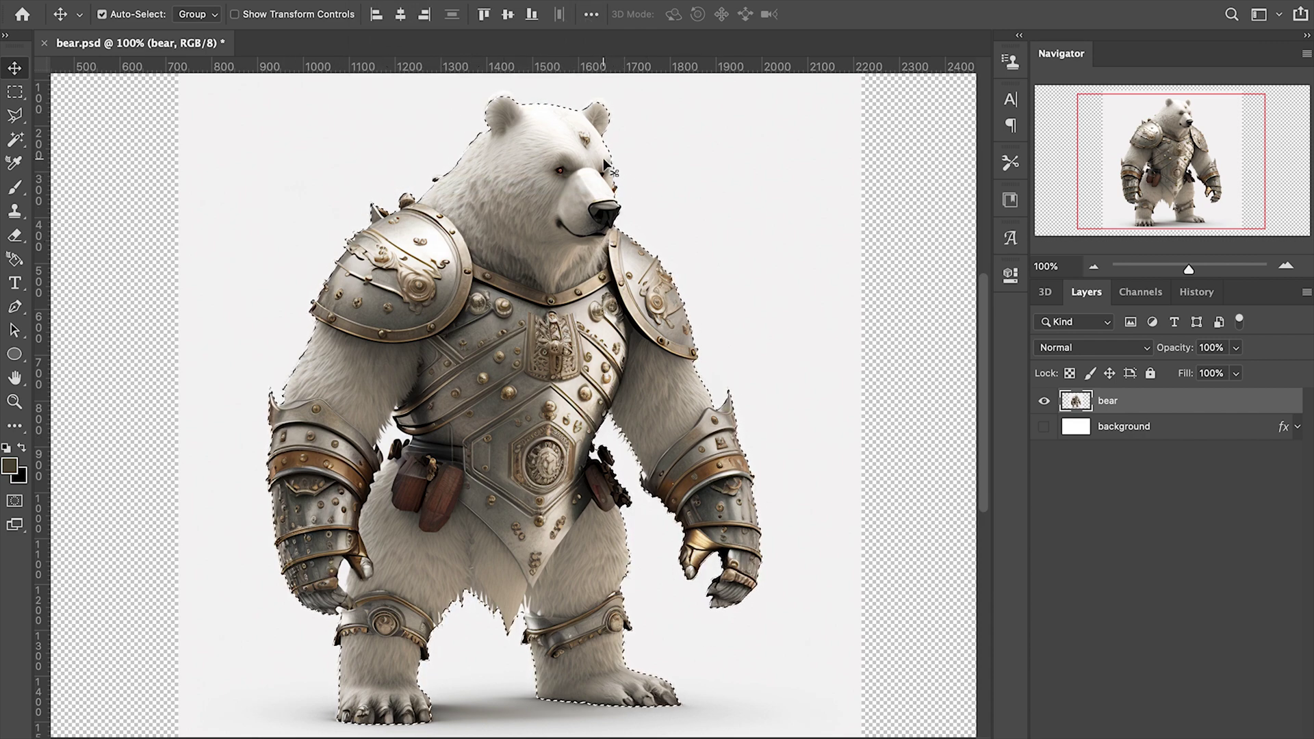
left_click(16, 139)
right_click(16, 139)
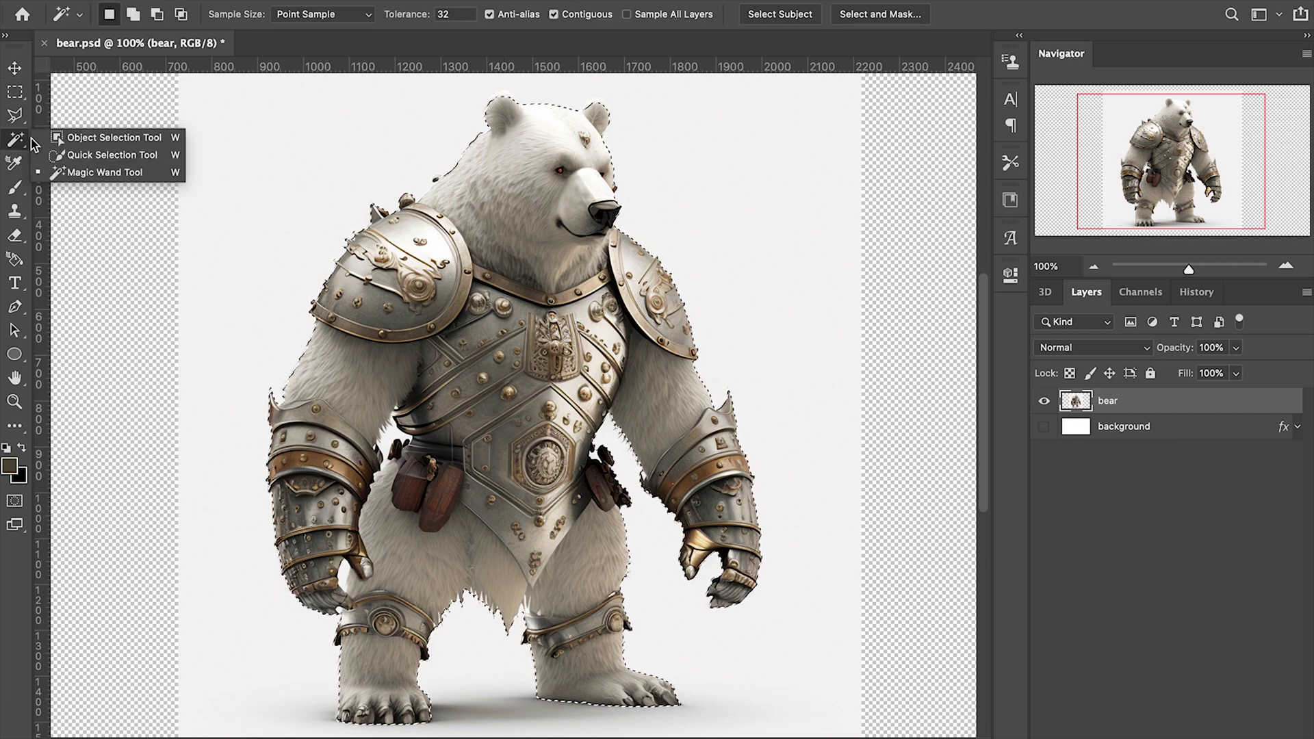
left_click(130, 159)
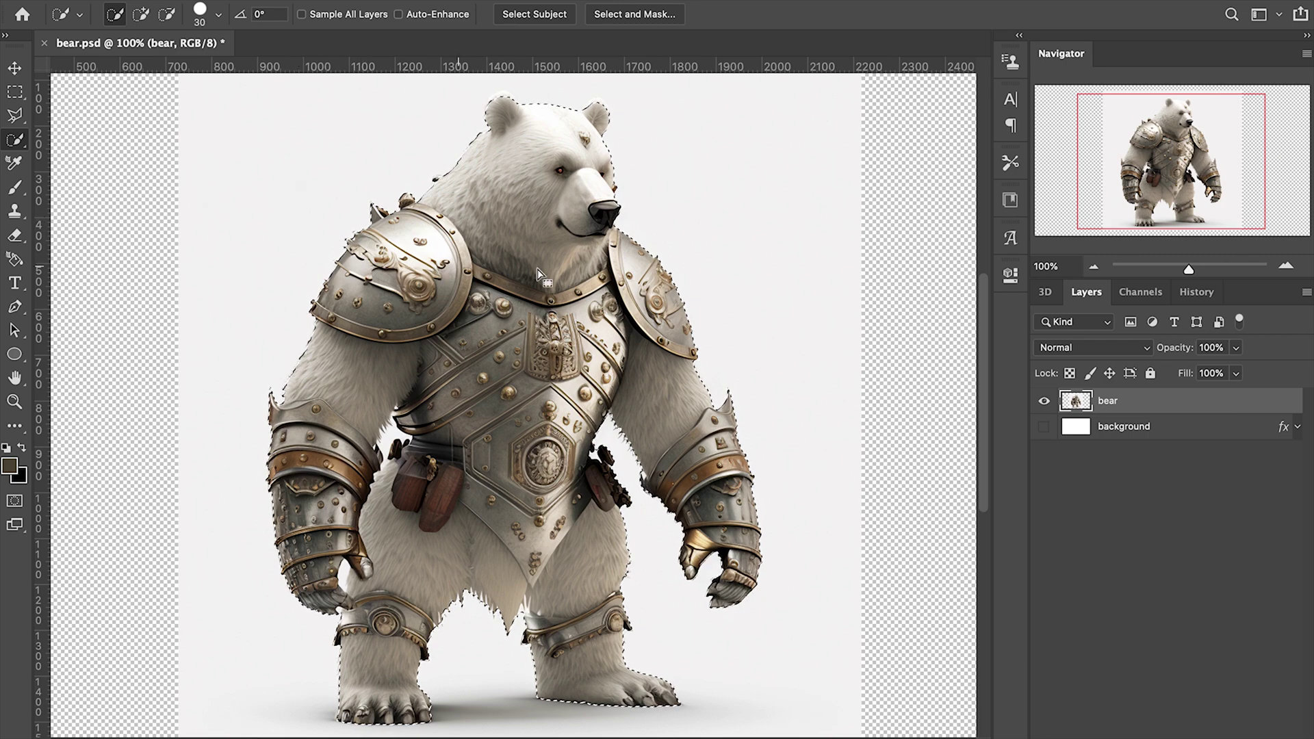
right_click(524, 226)
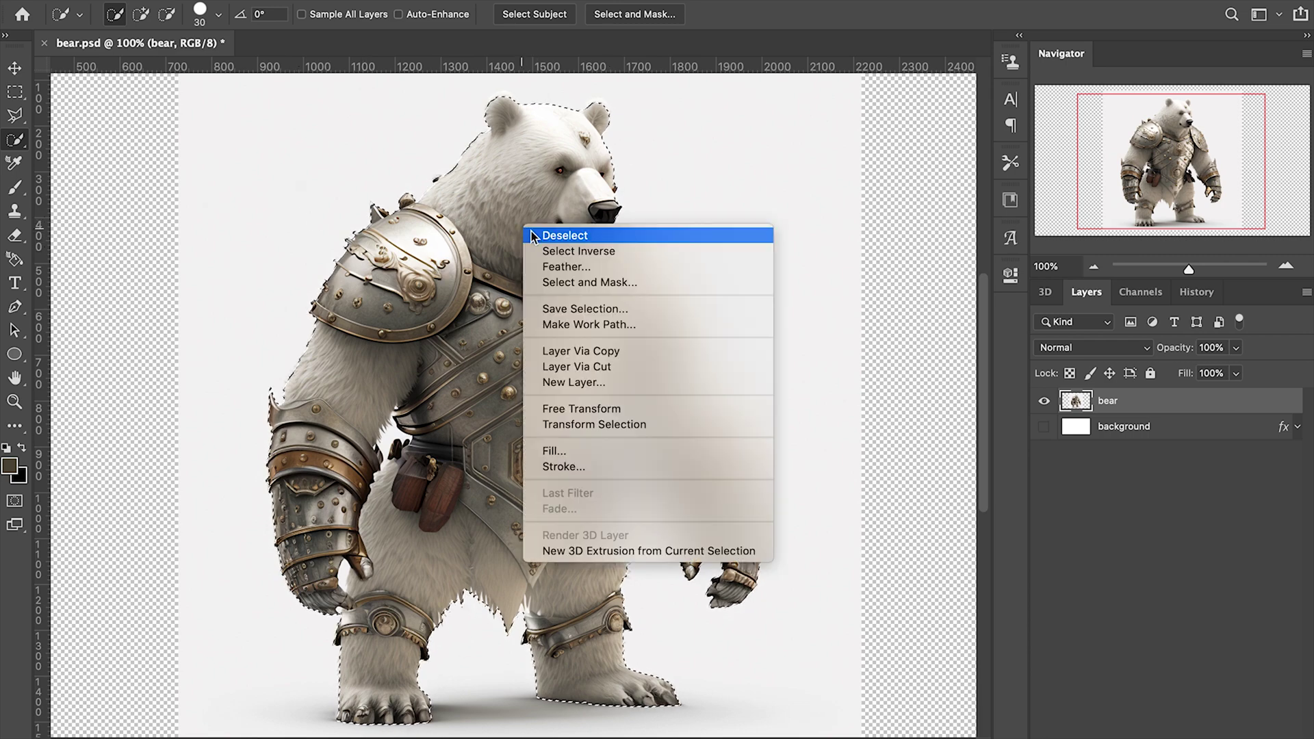
Step: In Select and Mask, show the Overlay view in brighter green at 100% opacity
left_click(660, 285)
scroll(1094, 436, "up", 3)
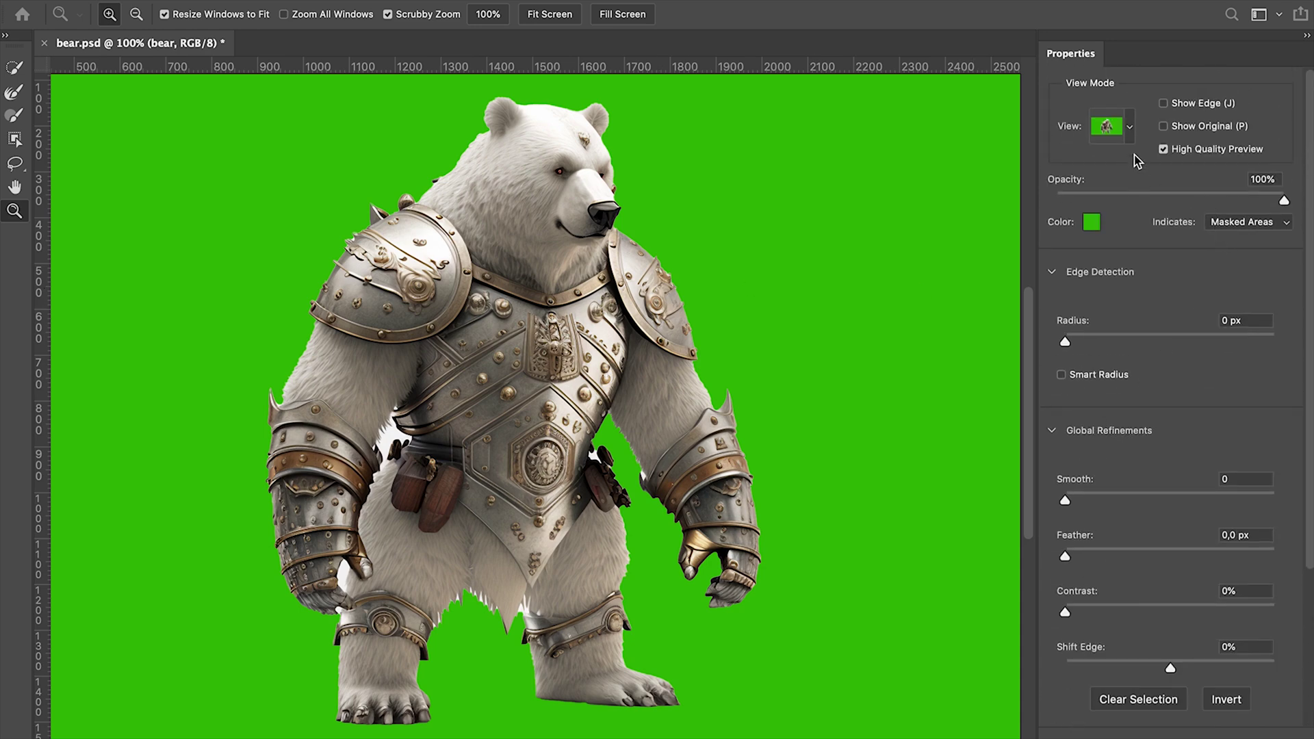
left_click(1129, 127)
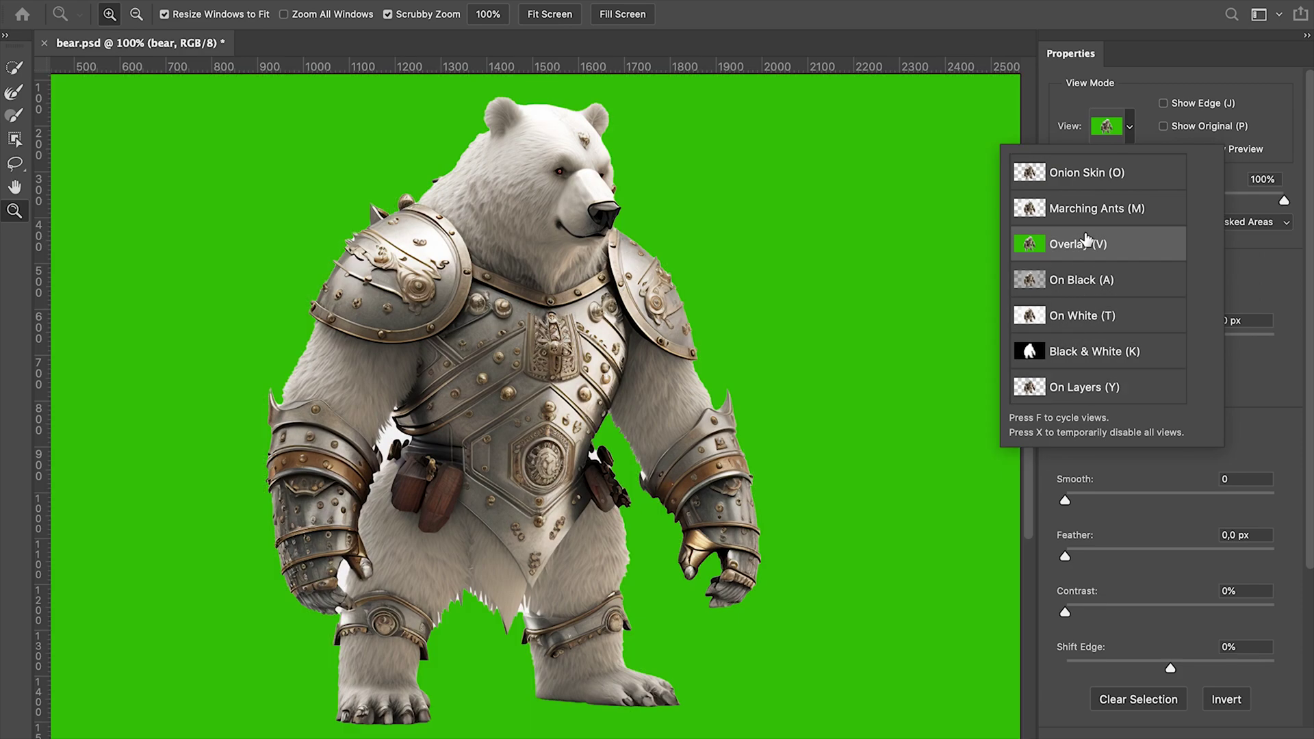
left_click(1078, 244)
left_click(1093, 223)
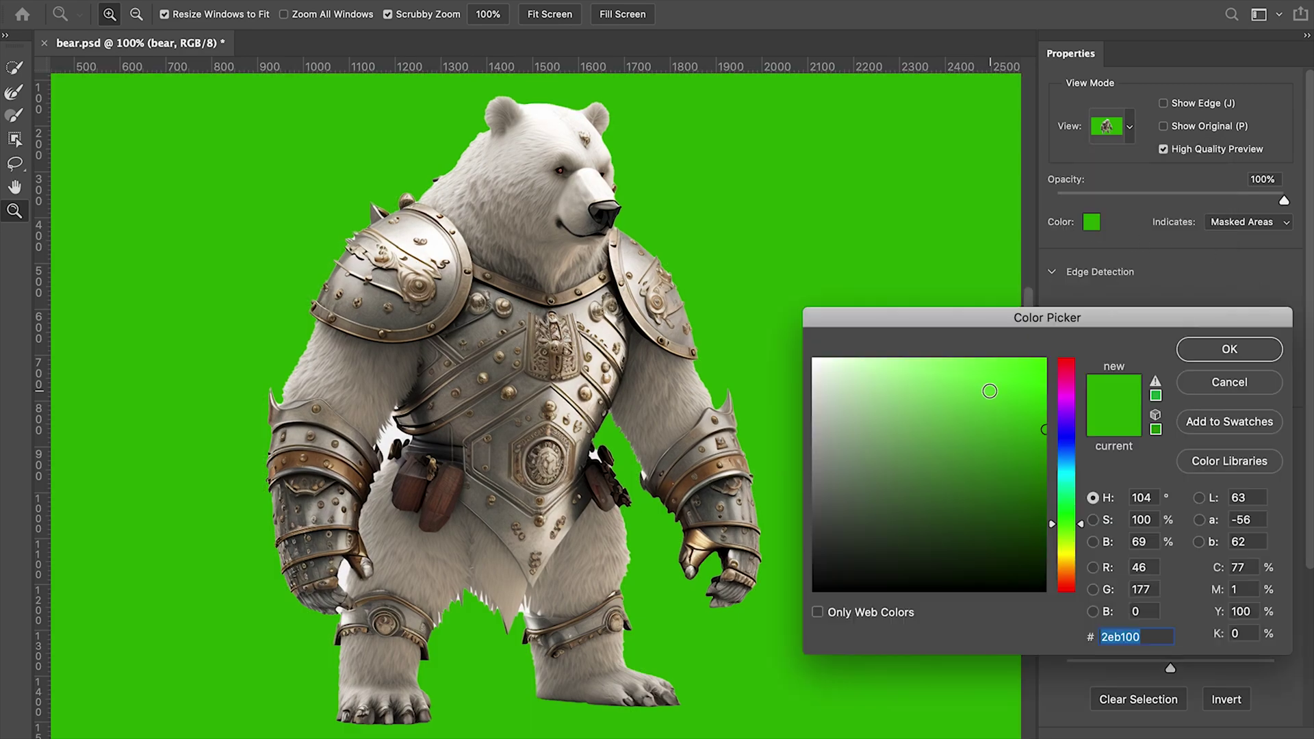
left_click_drag(1026, 412, 1052, 408)
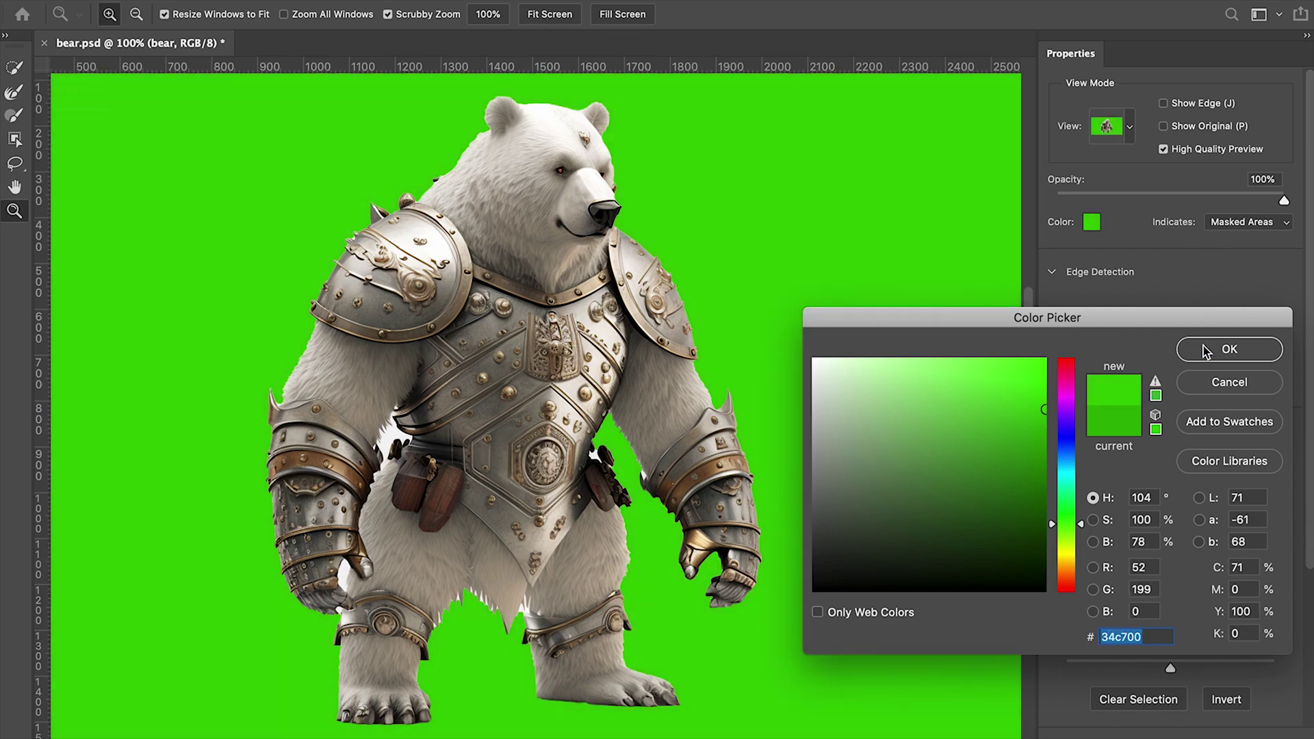
left_click(1208, 351)
left_click_drag(1284, 201, 1302, 201)
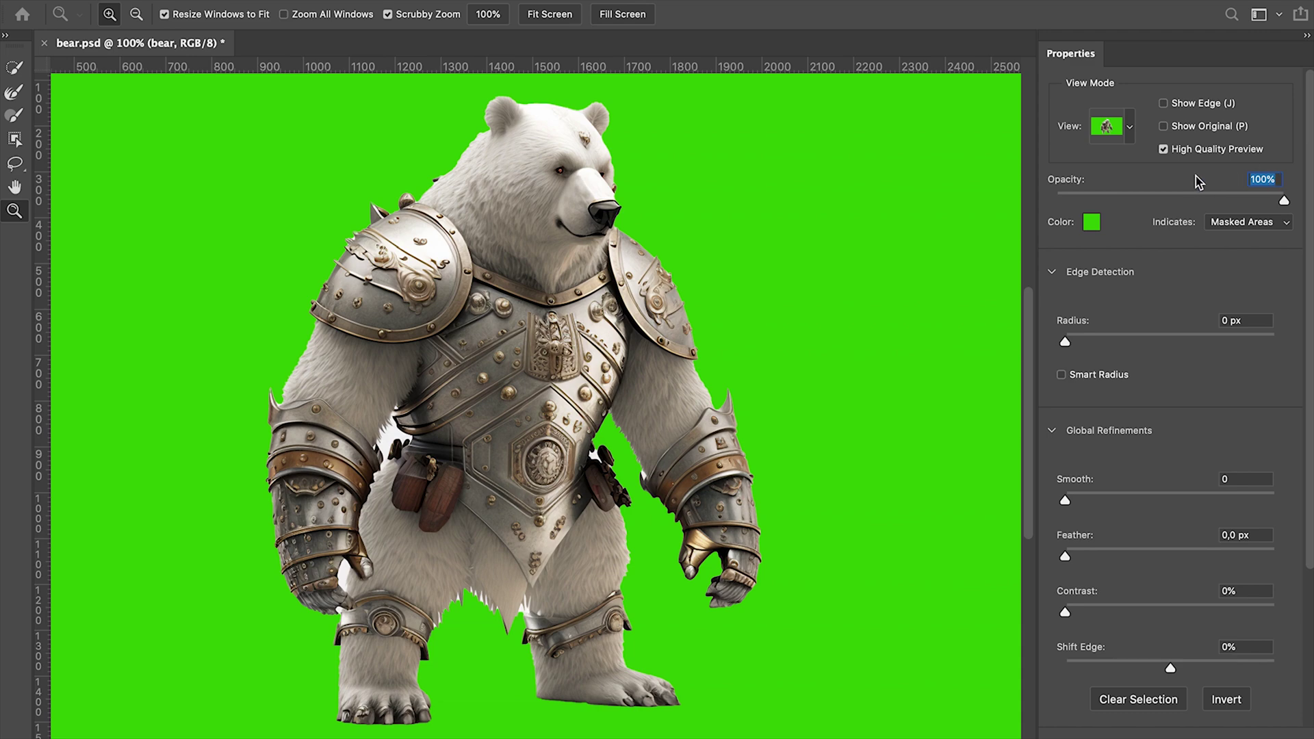
Step: Refine-brush away the white gaps beside the arm, belt pouch, legs and left hand
left_click(15, 92)
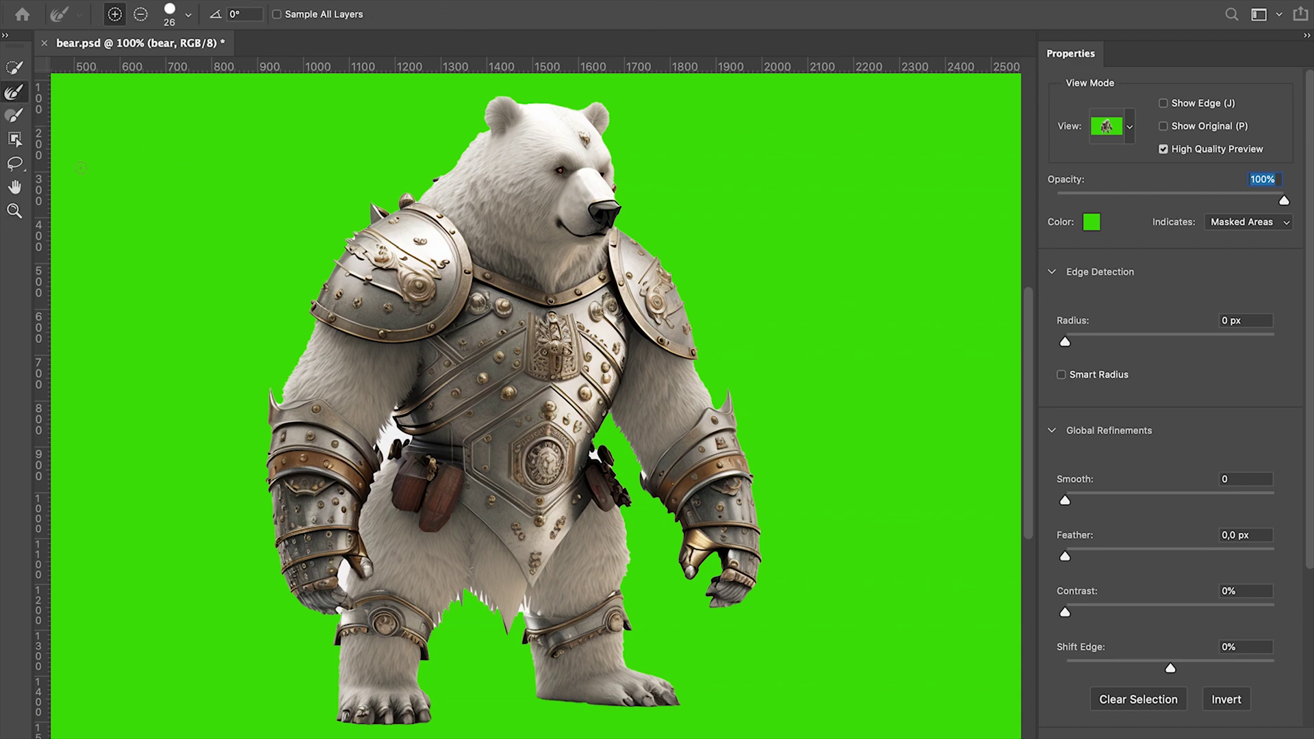
scroll(462, 462, "up", 5)
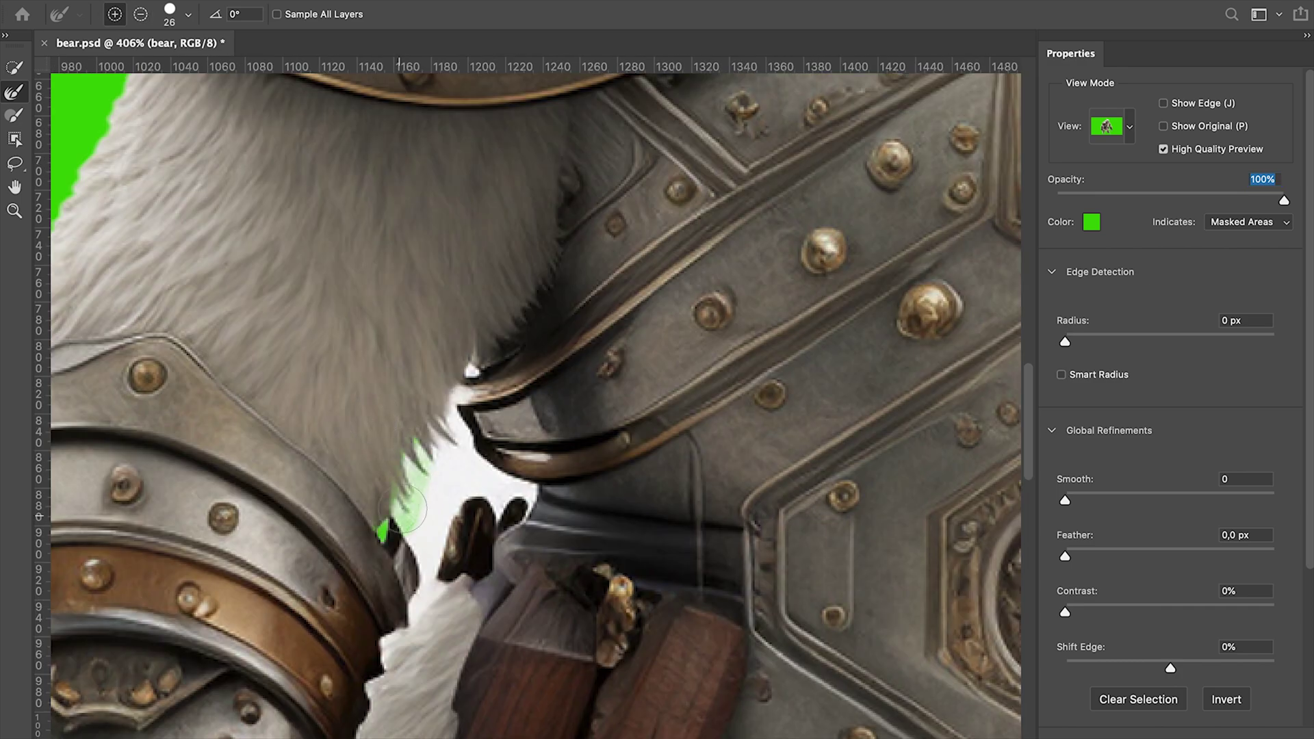
mouse_move(421, 452)
left_mouse_down()
mouse_move(405, 569)
mouse_move(445, 394)
left_mouse_up()
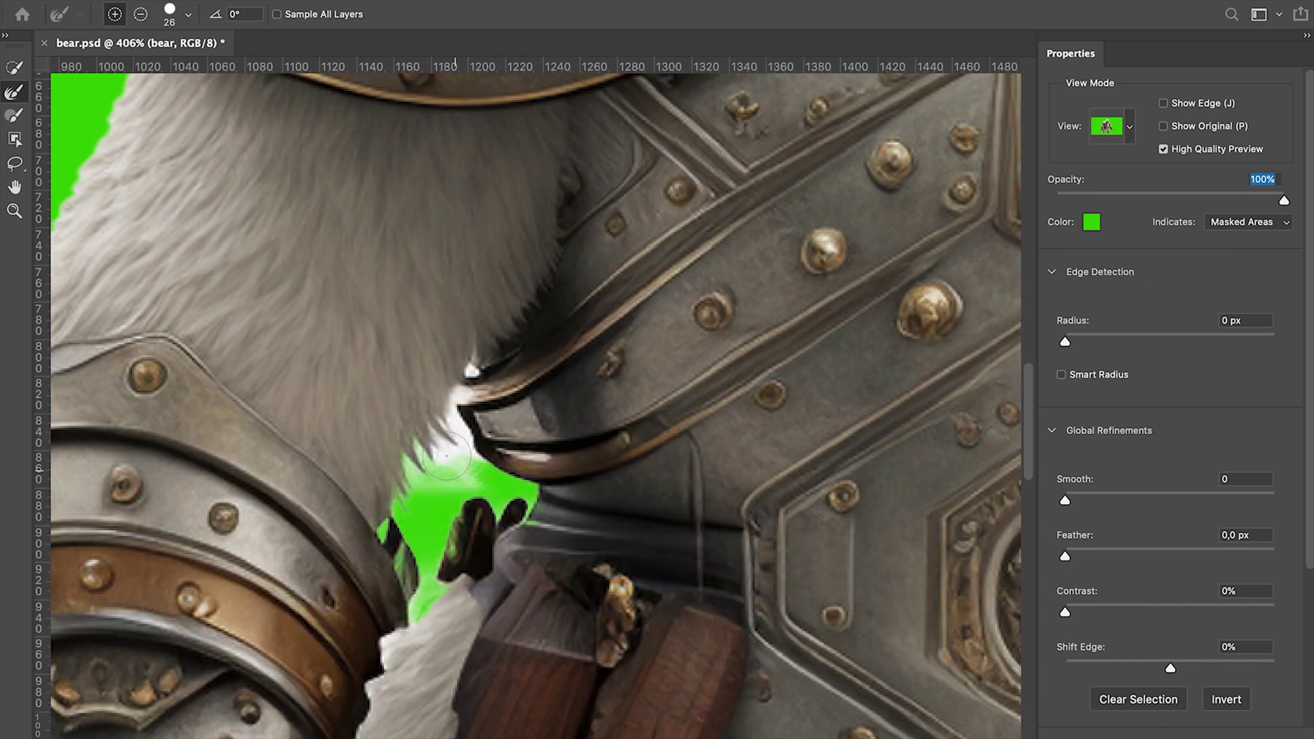
scroll(451, 401, "down", 5)
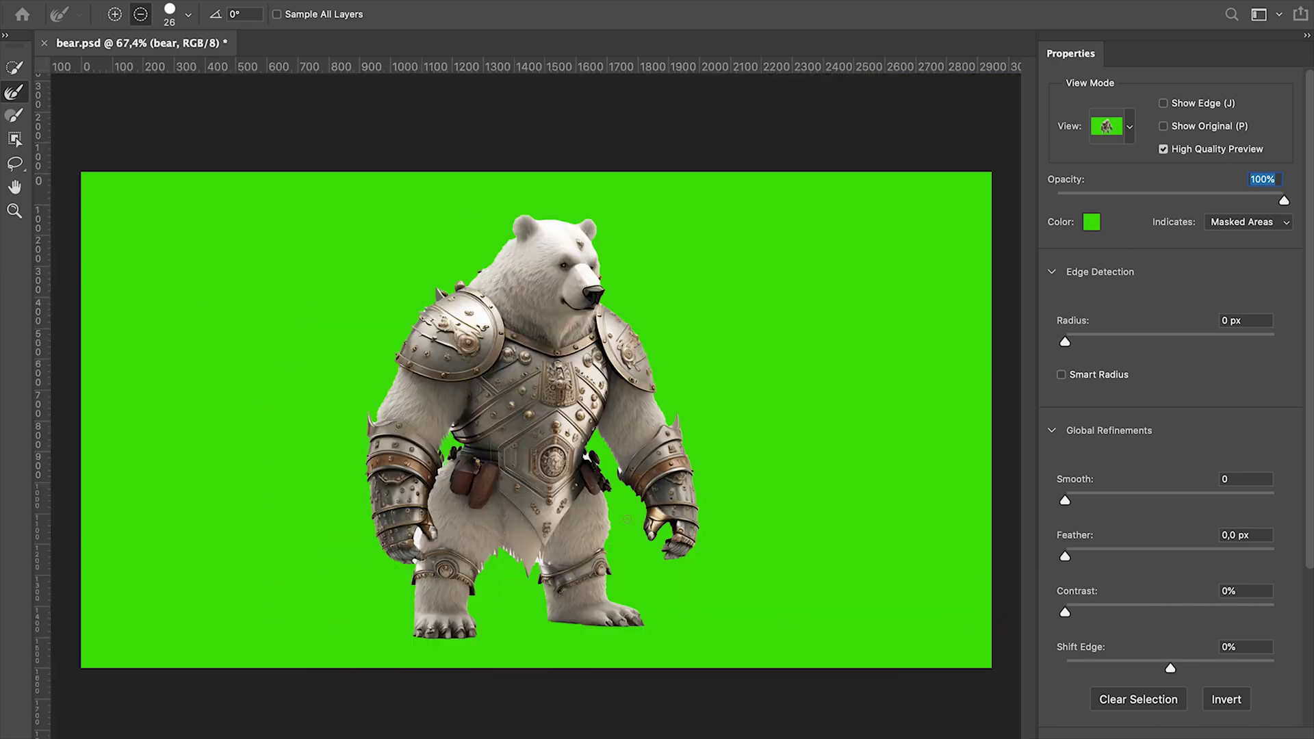
scroll(510, 330, "up", 6)
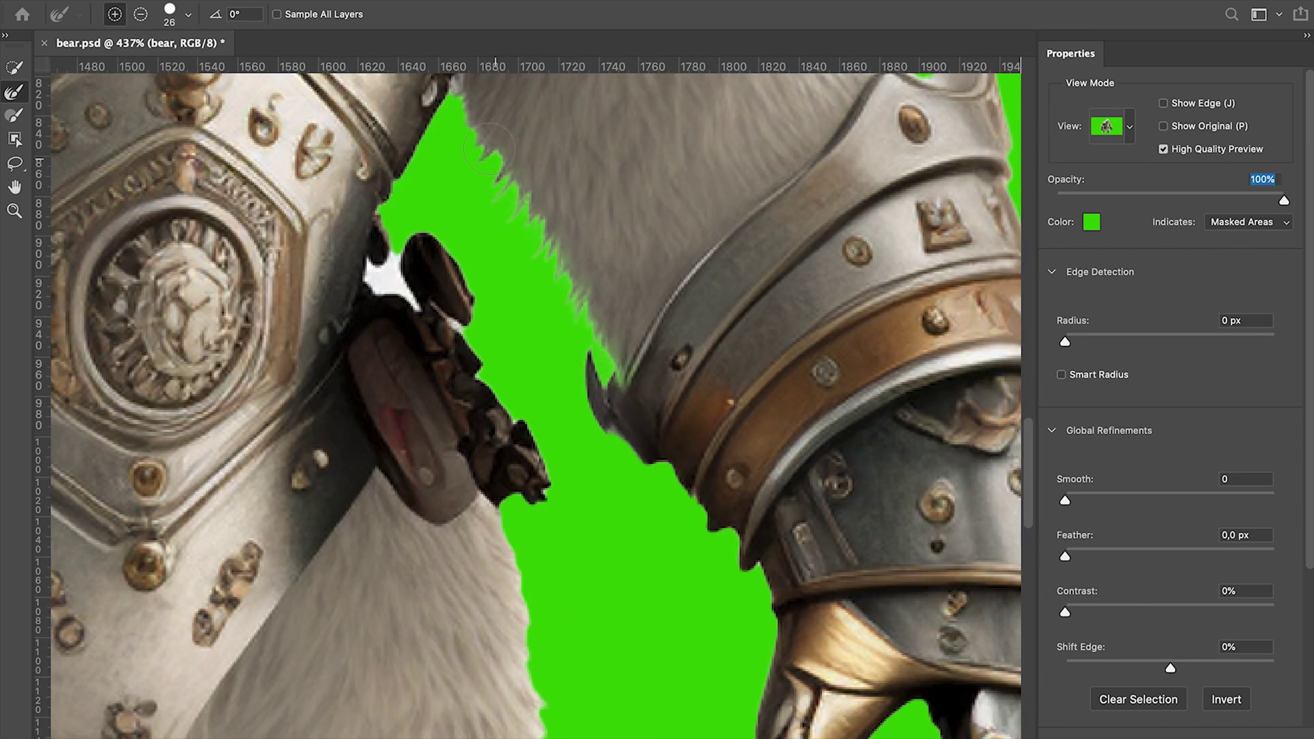
mouse_move(421, 257)
left_mouse_down()
mouse_move(375, 293)
mouse_move(453, 308)
left_mouse_up()
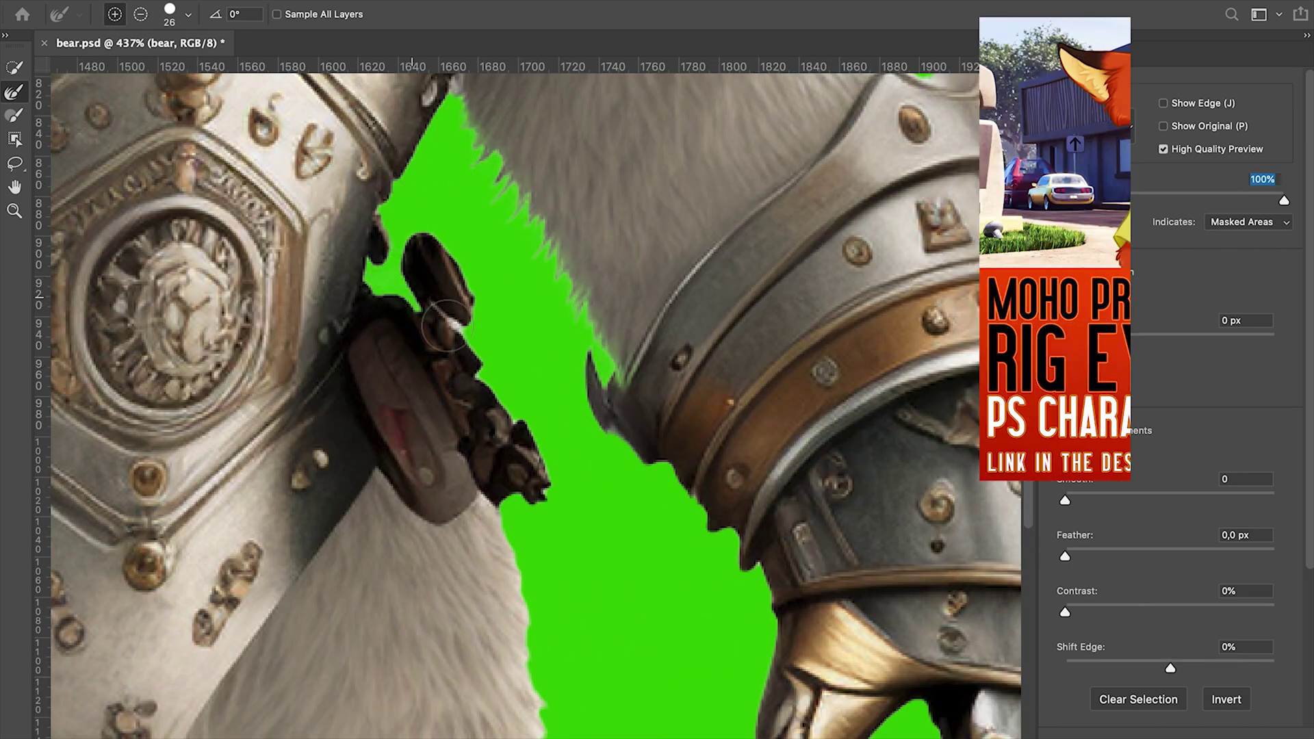
scroll(462, 308, "down", 4)
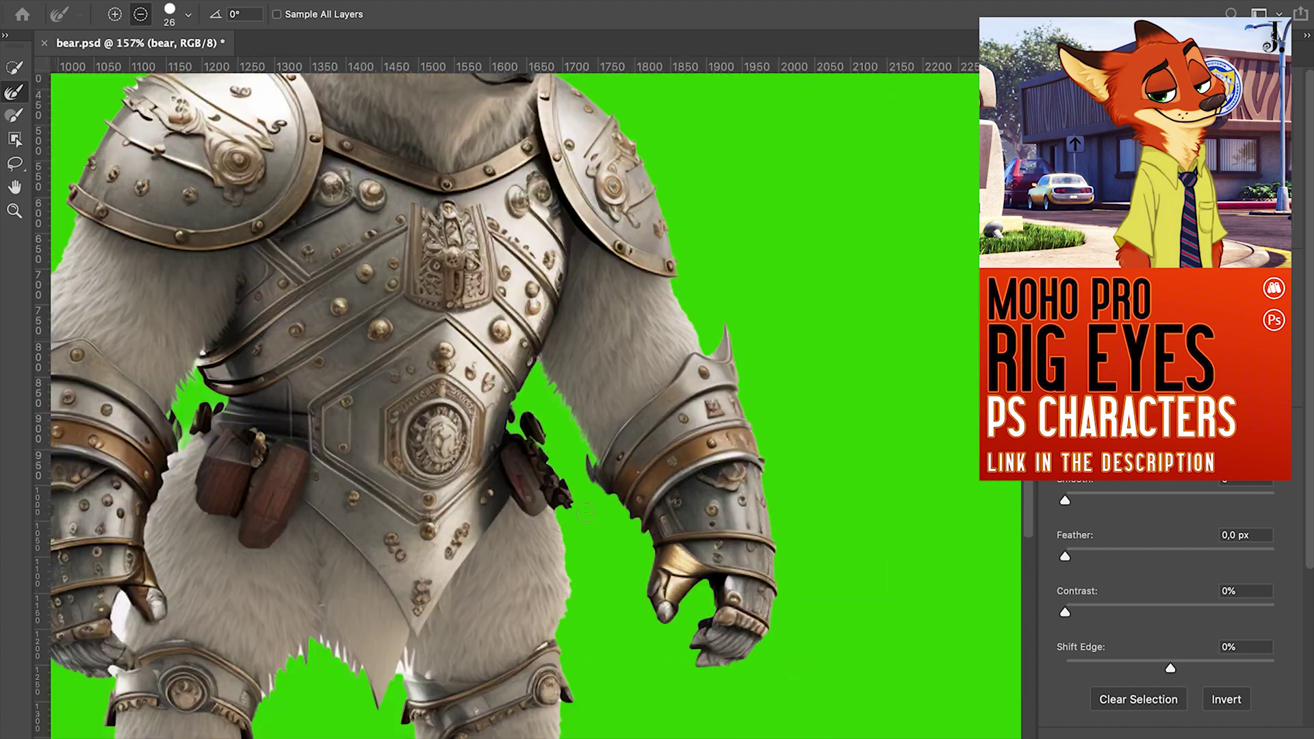
scroll(442, 441, "up", 4)
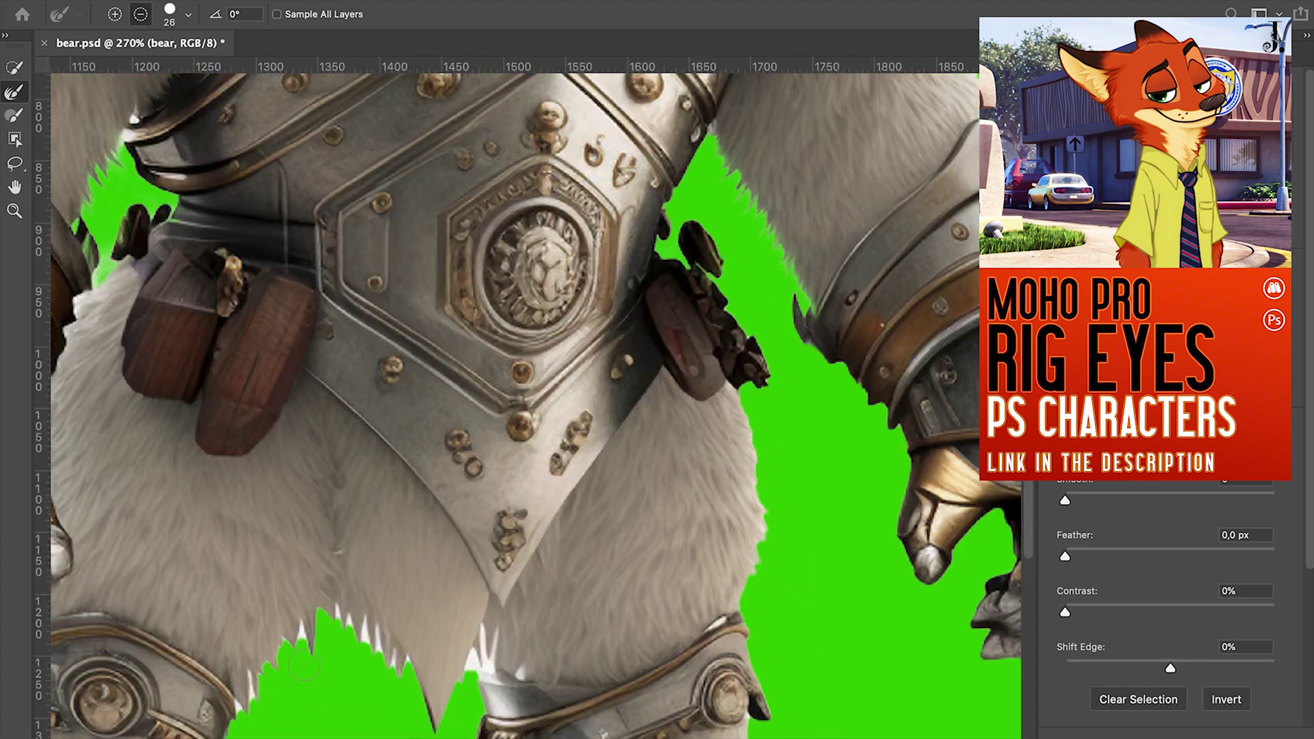
left_click_drag(441, 513, 441, 360)
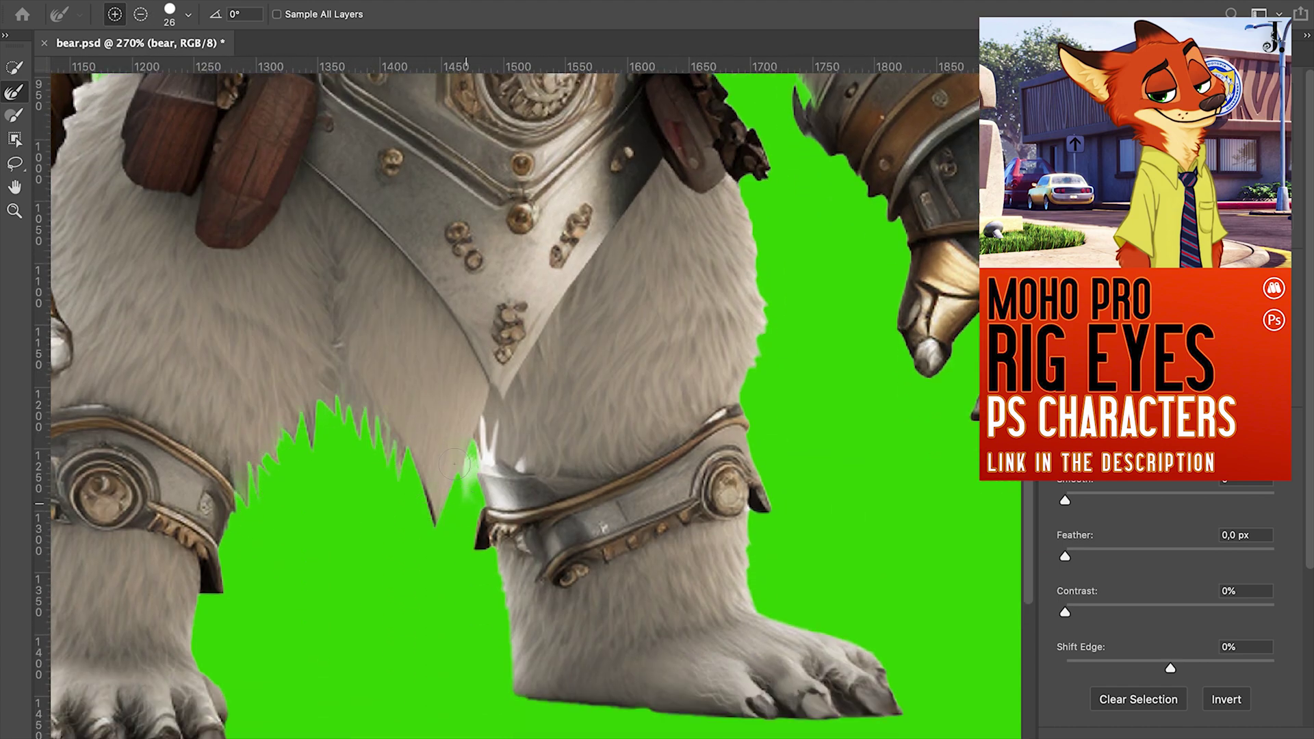
scroll(513, 360, "down", 2)
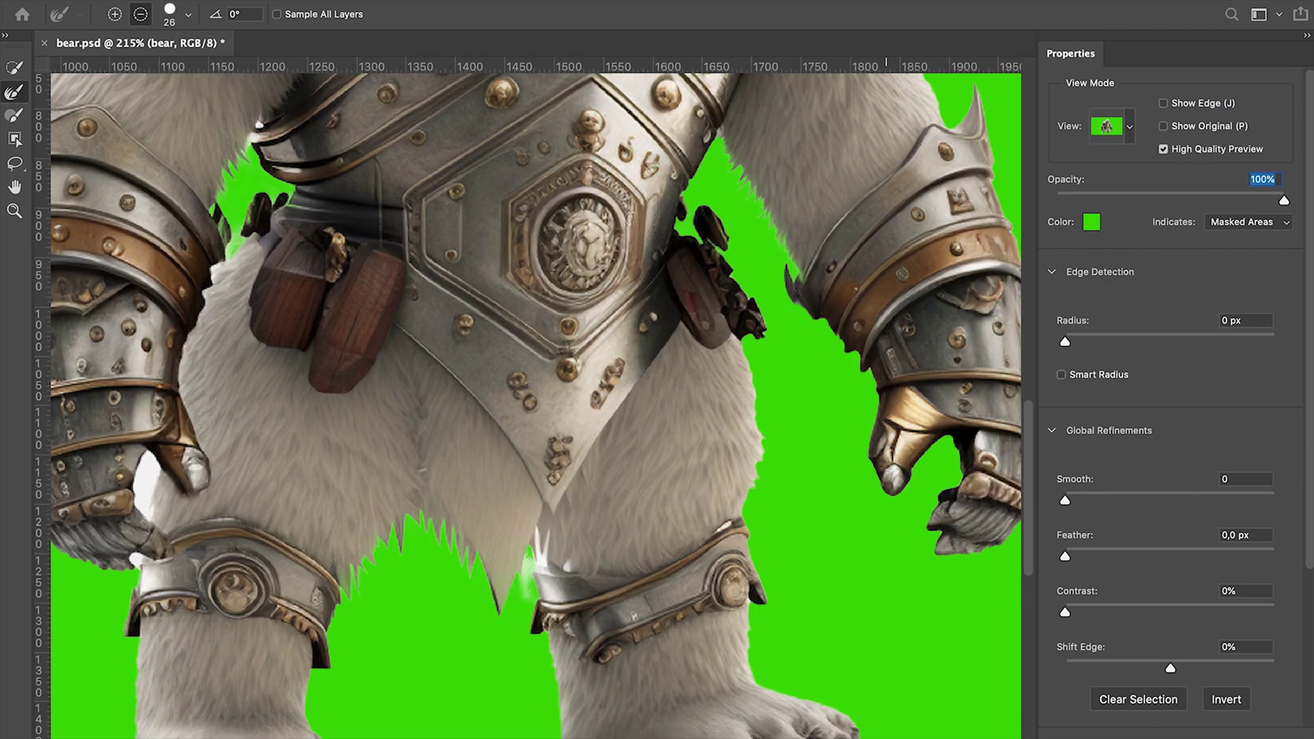
left_click_drag(514, 258, 513, 411)
left_click_drag(158, 456, 150, 493)
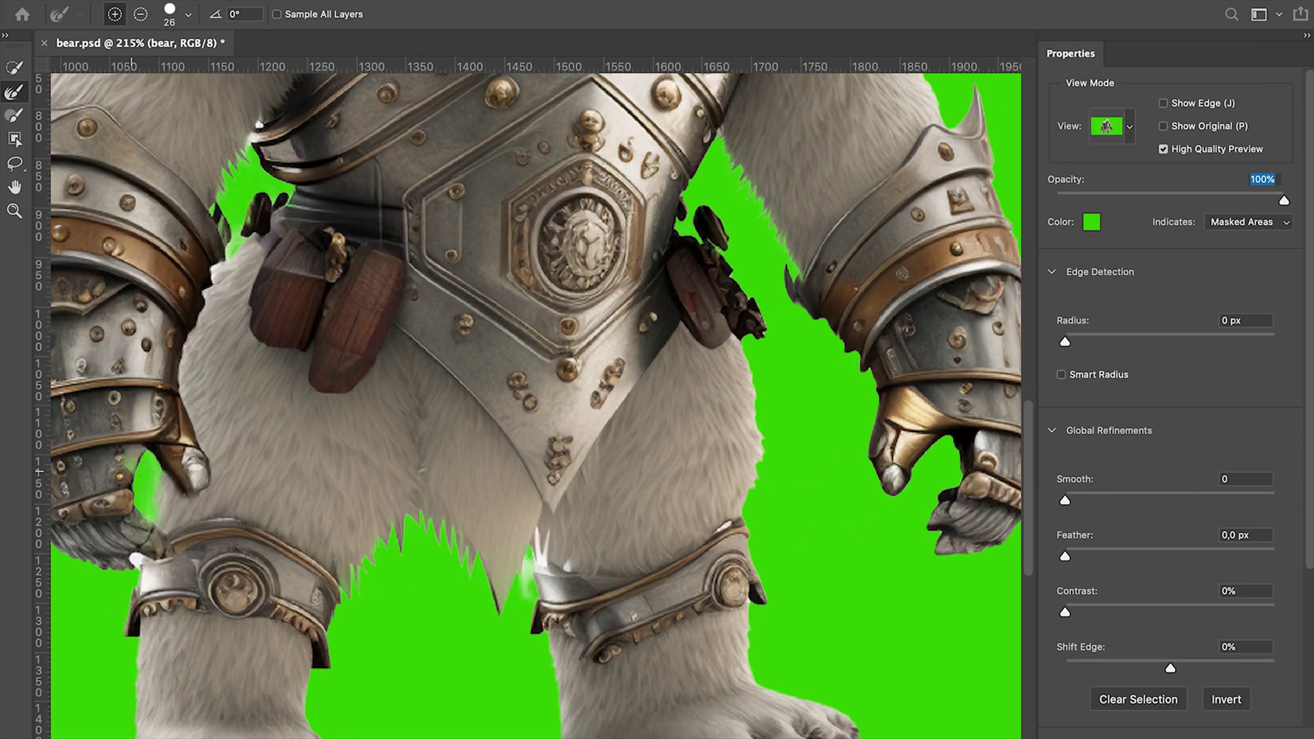
scroll(411, 411, "down", 2)
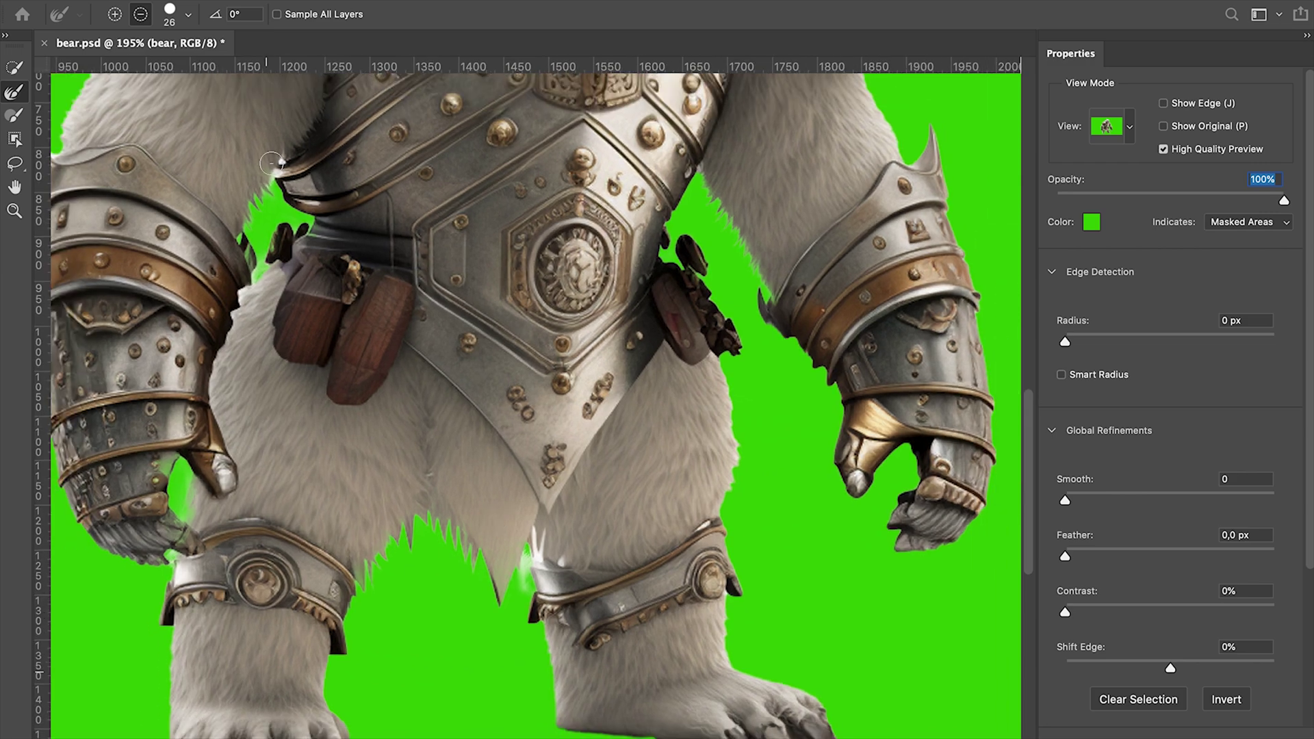
scroll(281, 156, "down", 2)
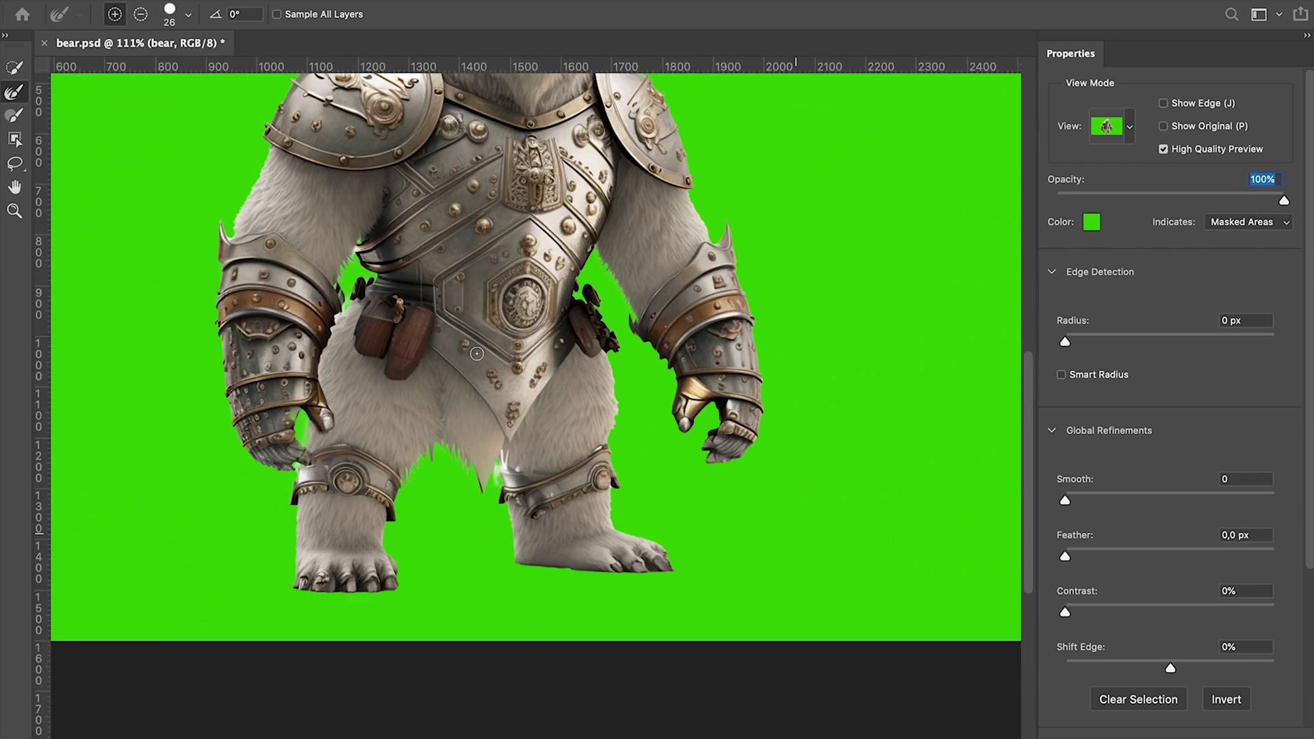
scroll(411, 309, "down", 3)
scroll(1301, 551, "down", 3)
scroll(1299, 550, "down", 2)
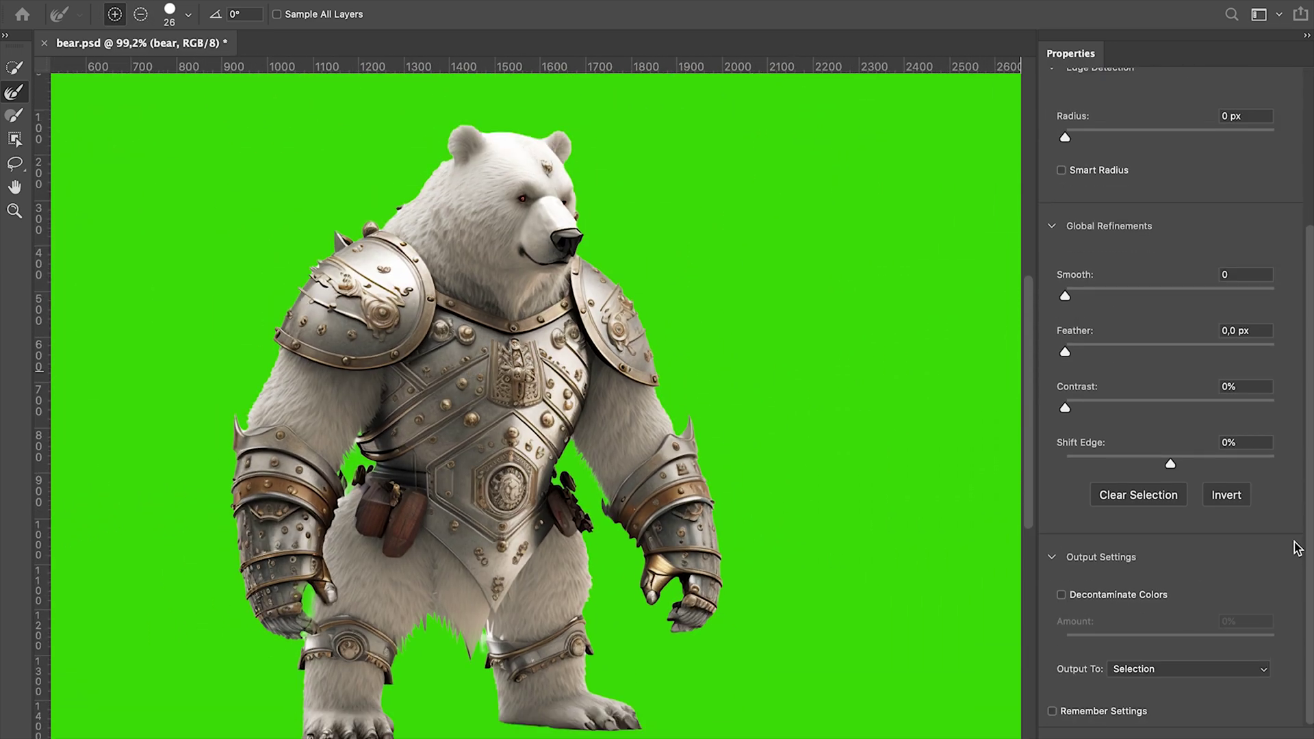
Step: Apply the cutout with Decontaminate Colors as a New Layer with Layer Mask
left_click(1062, 595)
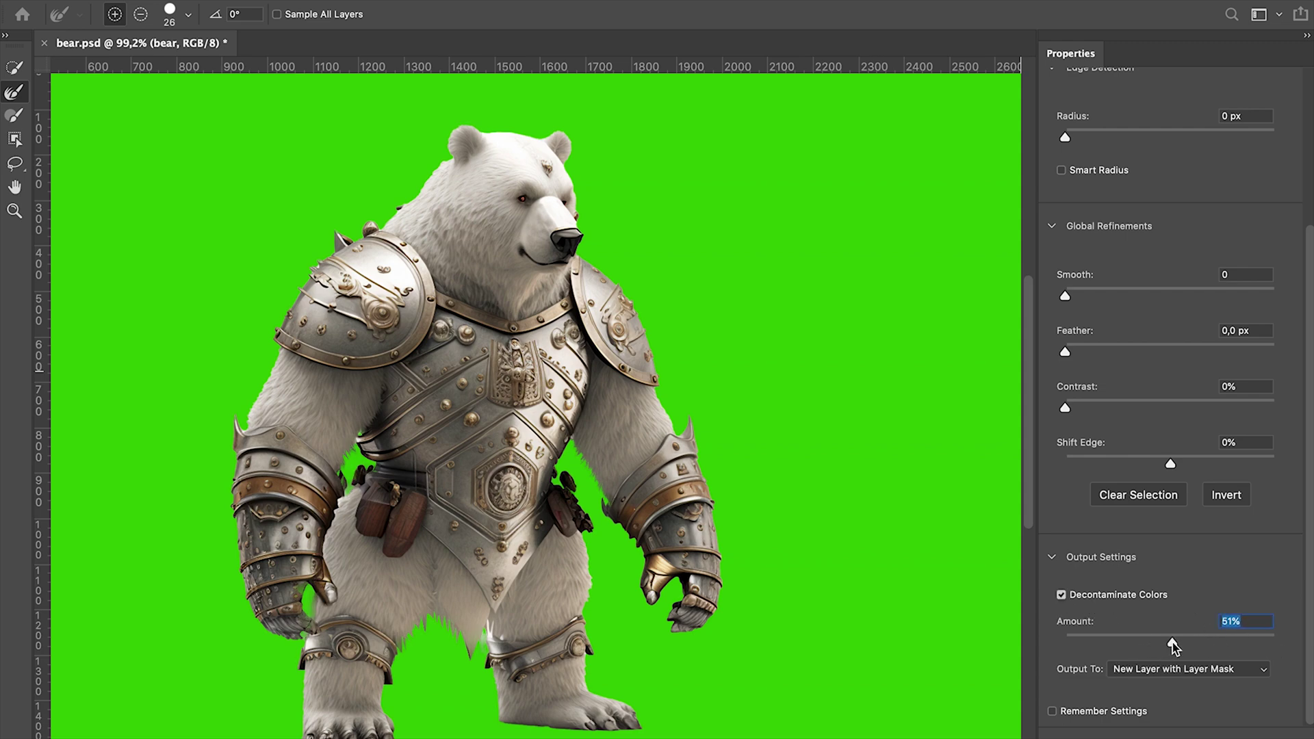
left_click(1129, 670)
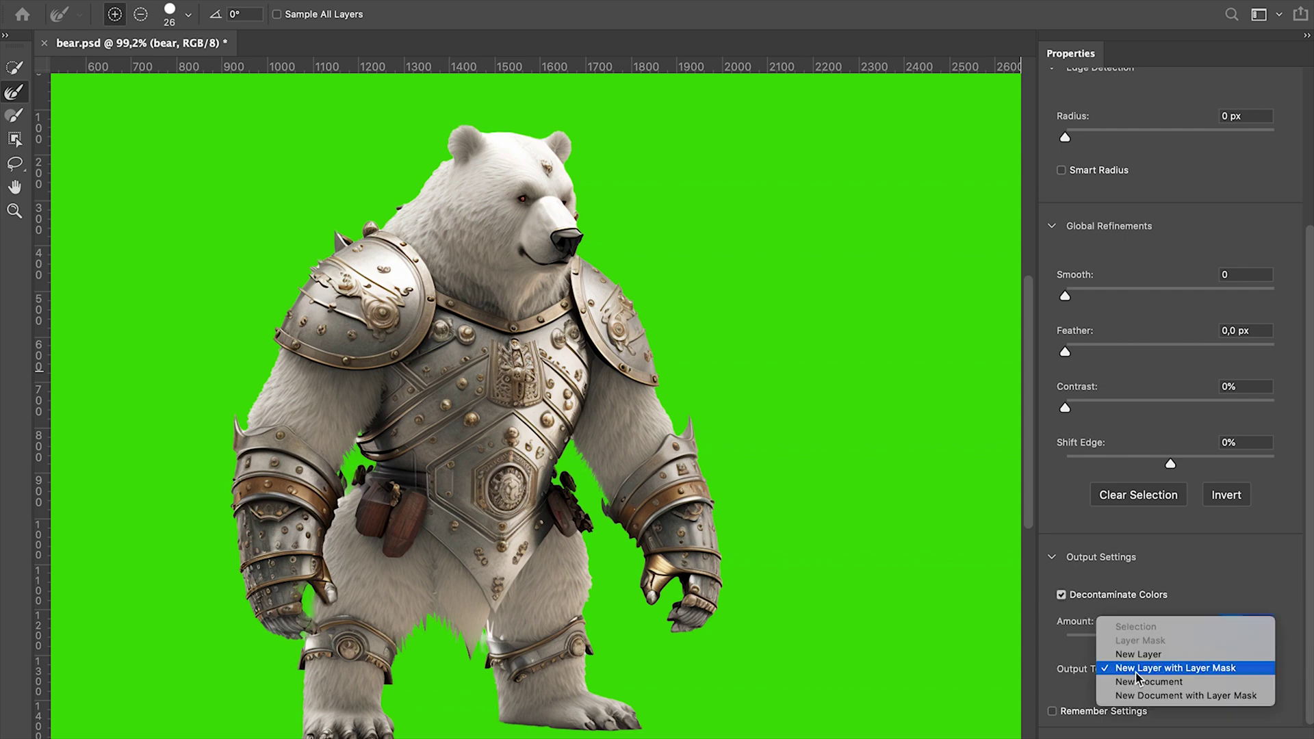
left_click(1222, 669)
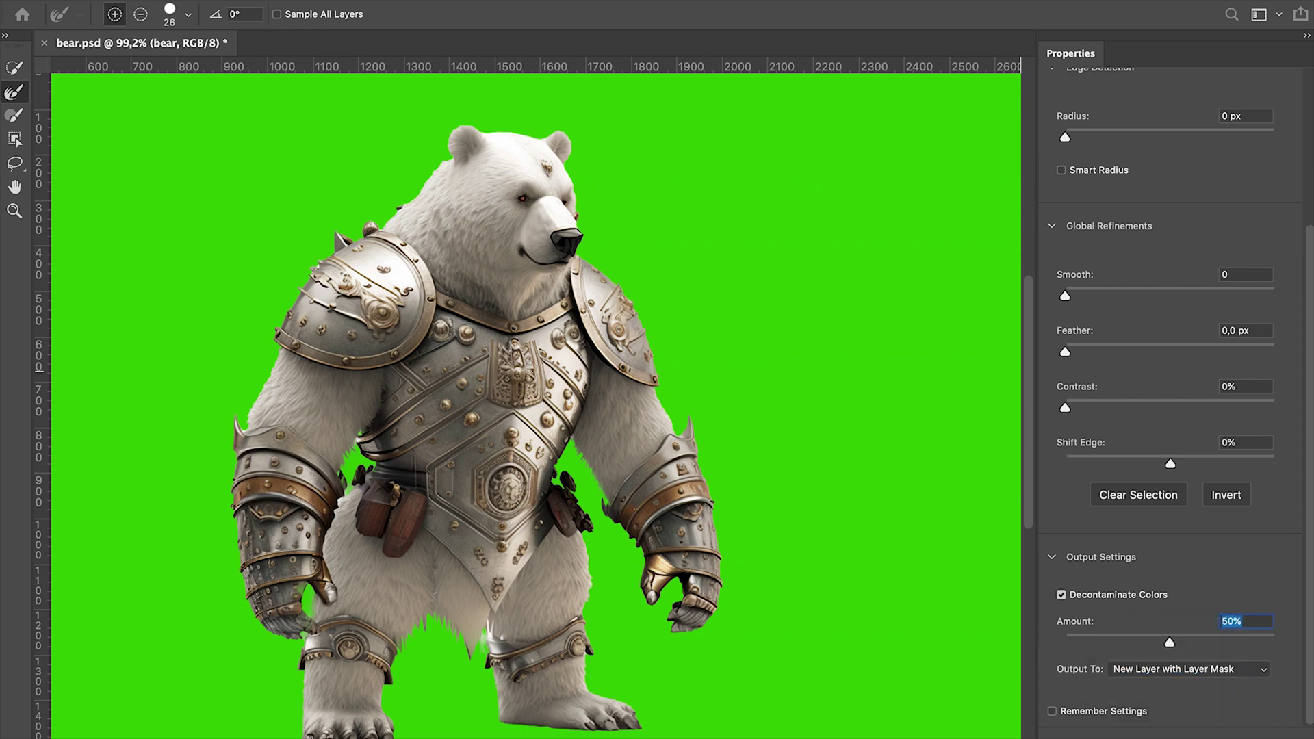
key("Return")
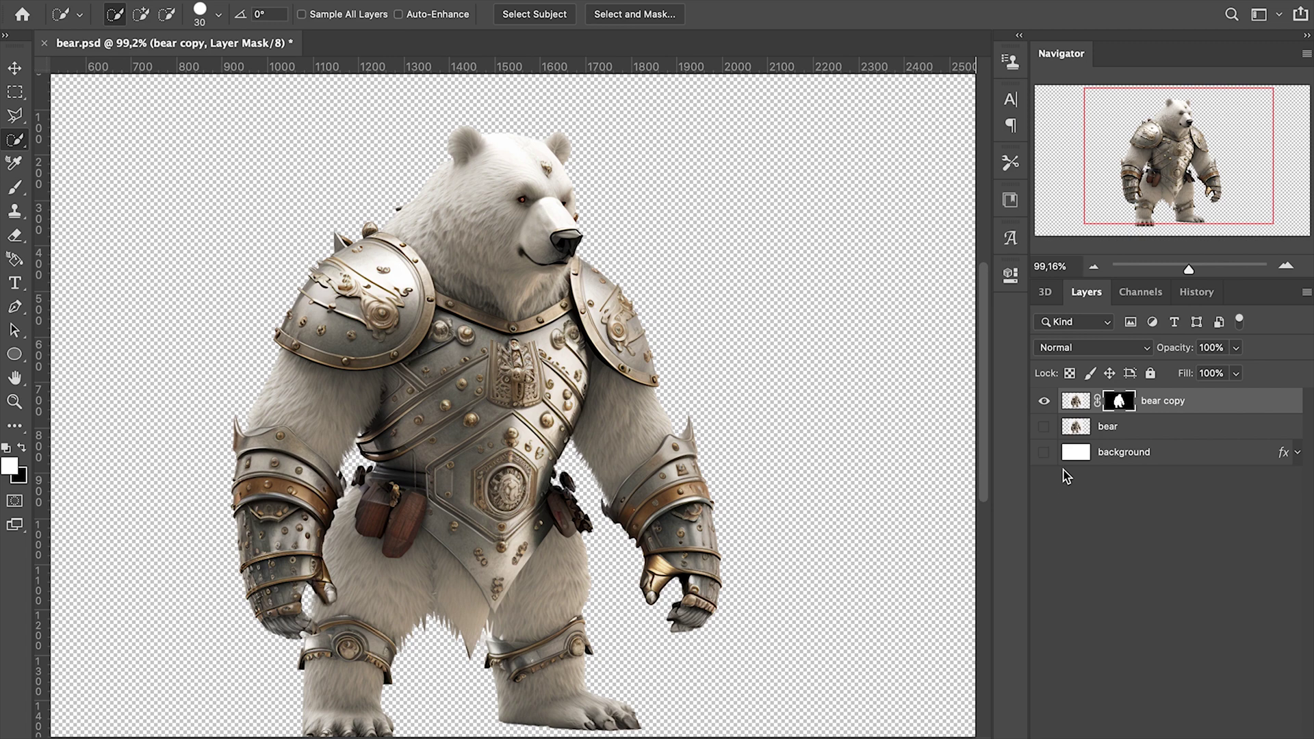
Step: Inspect the bear copy Mask channel on its own, then return to Layers
left_click(1149, 295)
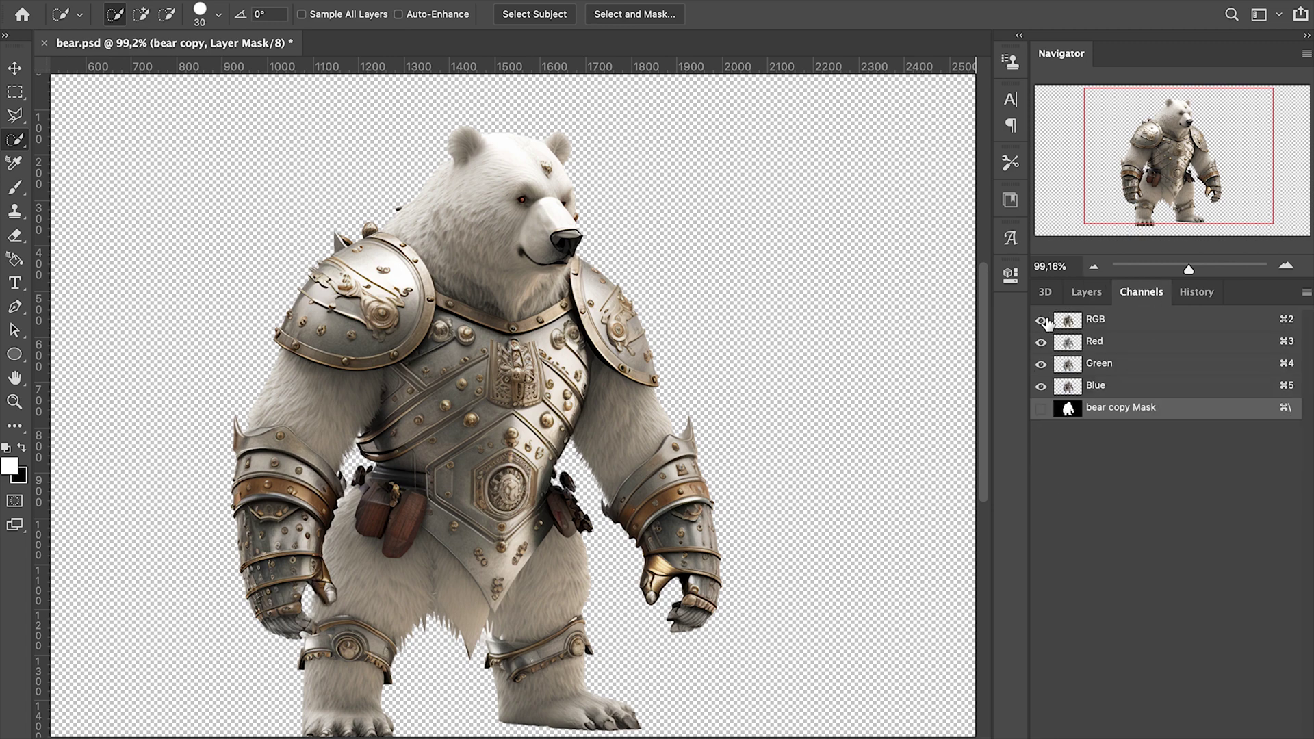
left_click(1042, 408)
left_click(1041, 319)
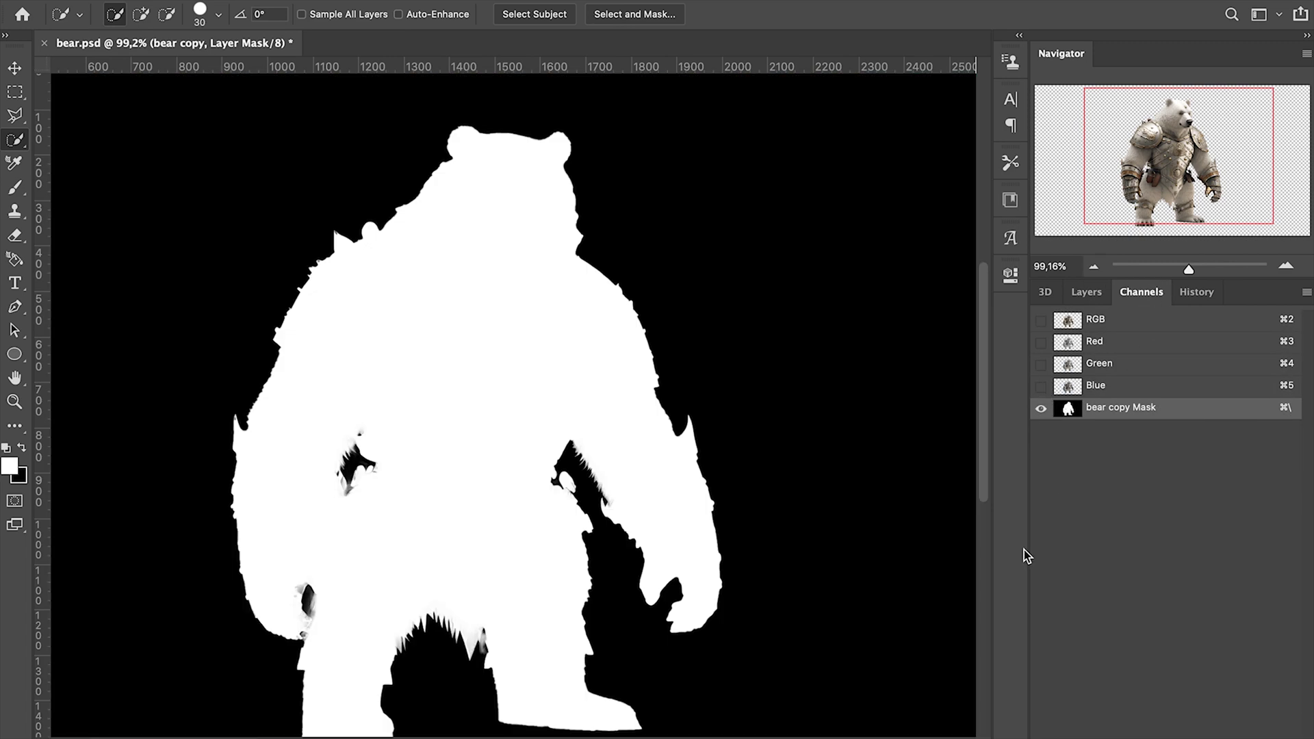
left_click(1041, 320)
left_click(1041, 408)
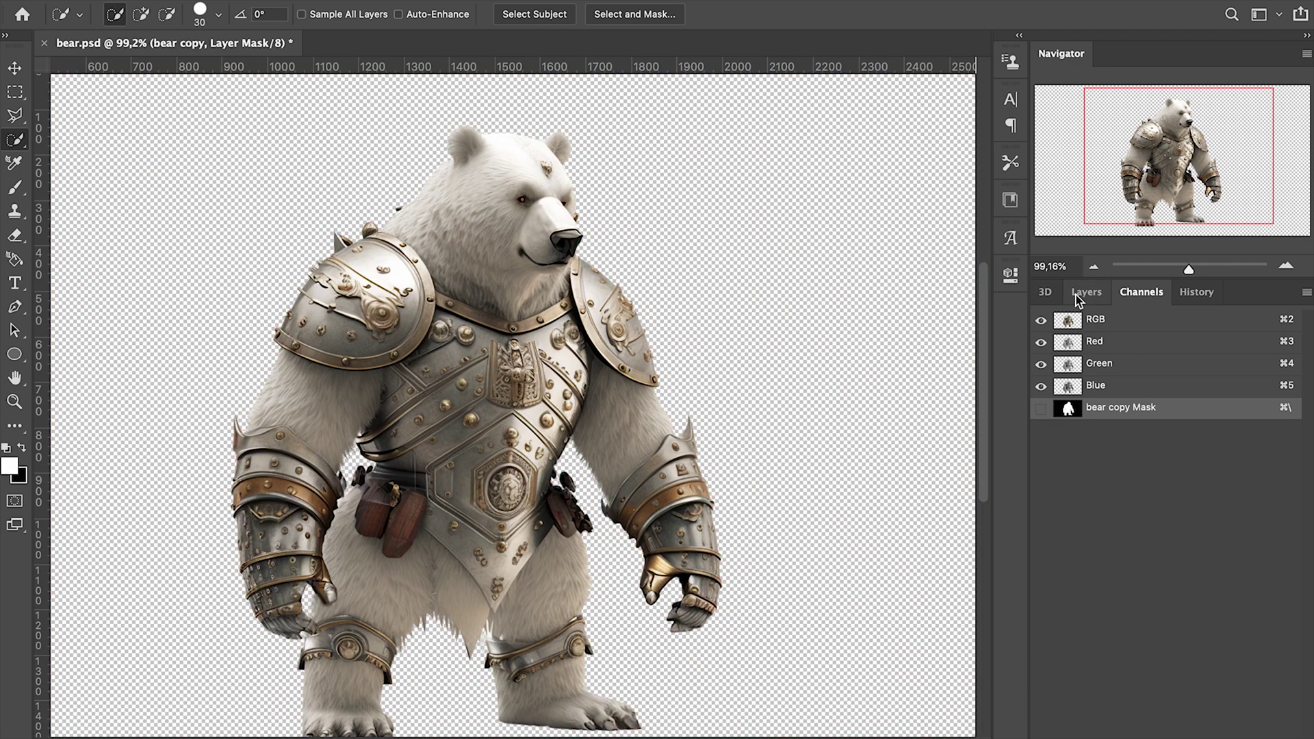
left_click(1078, 295)
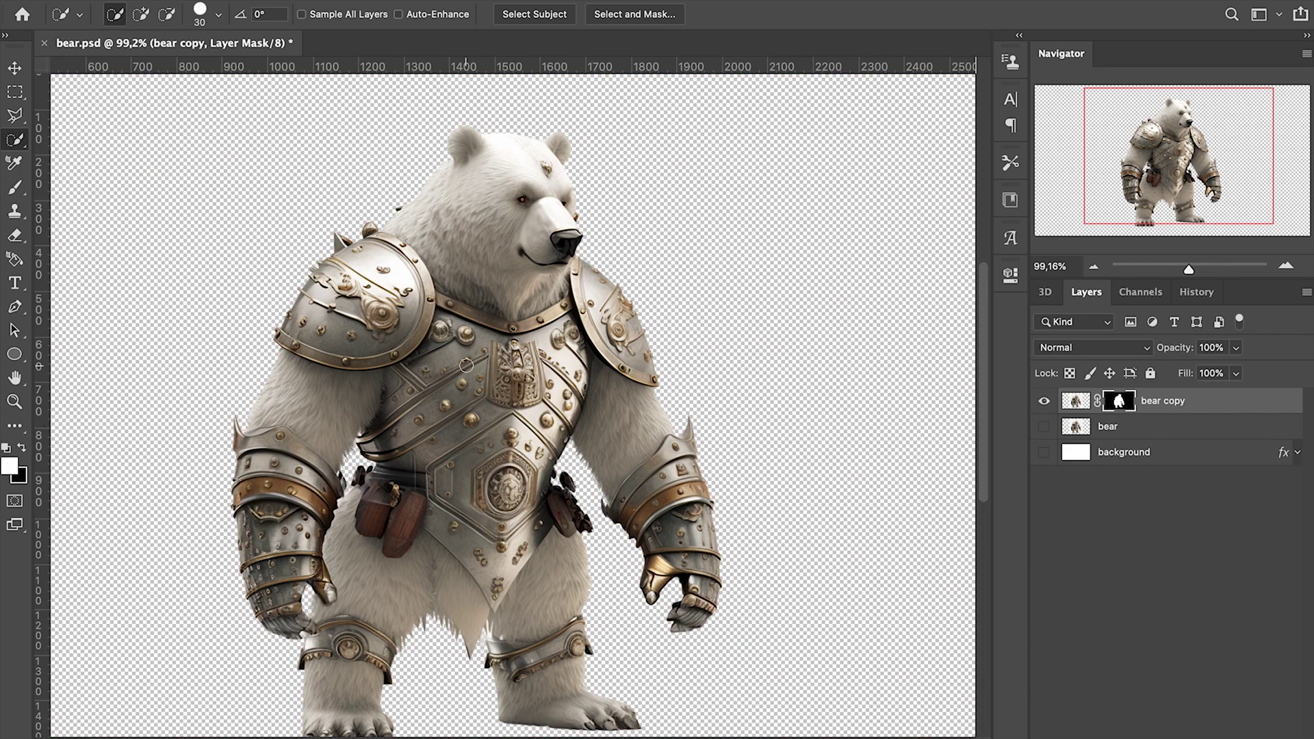
Step: Show the background layer and give it a dark Color Overlay style
left_click(1043, 453)
double_click(1192, 459)
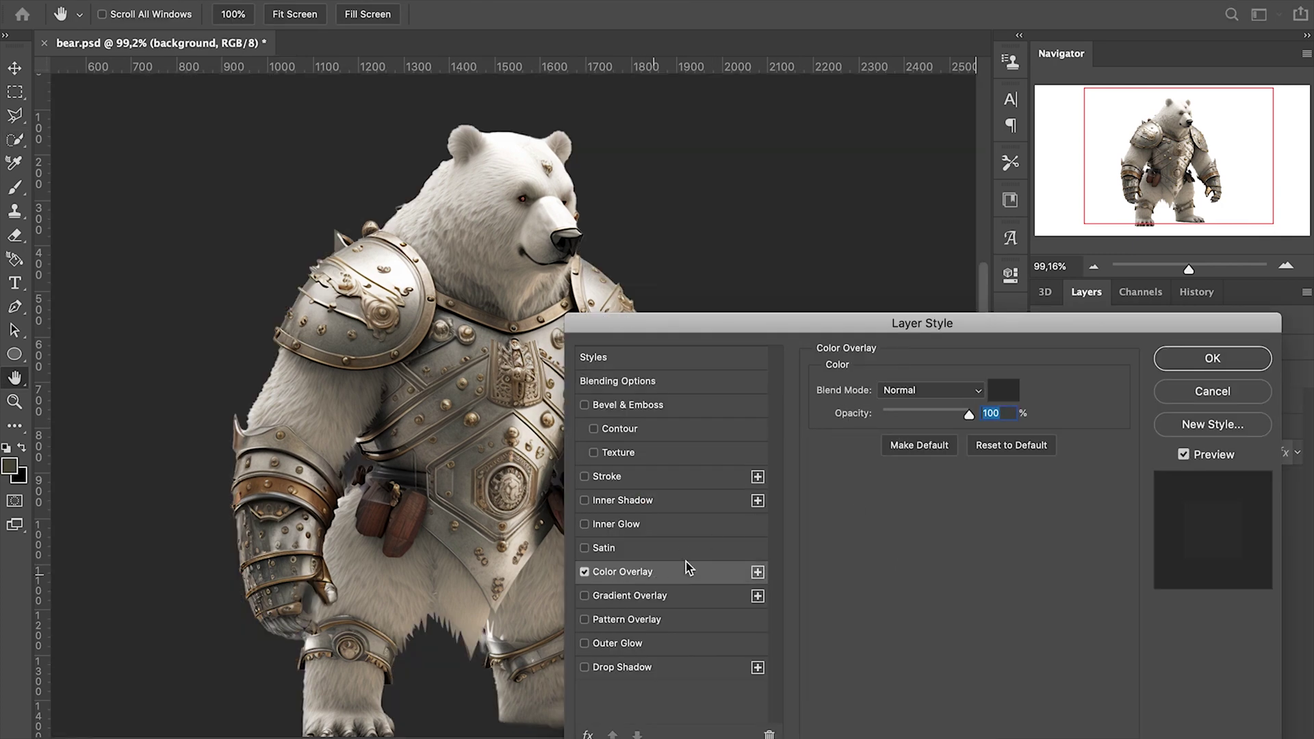
left_click(657, 582)
left_click(985, 397)
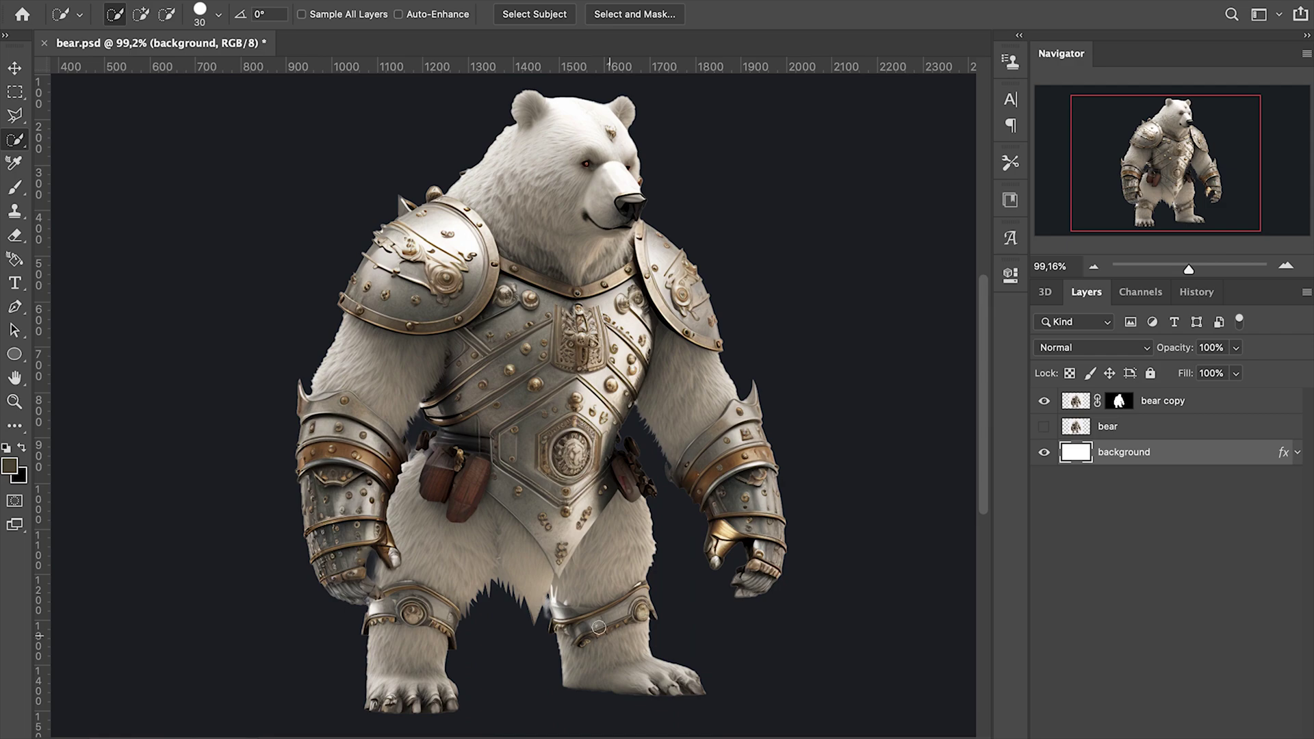
scroll(596, 627, "up", 8)
scroll(570, 610, "down", 3)
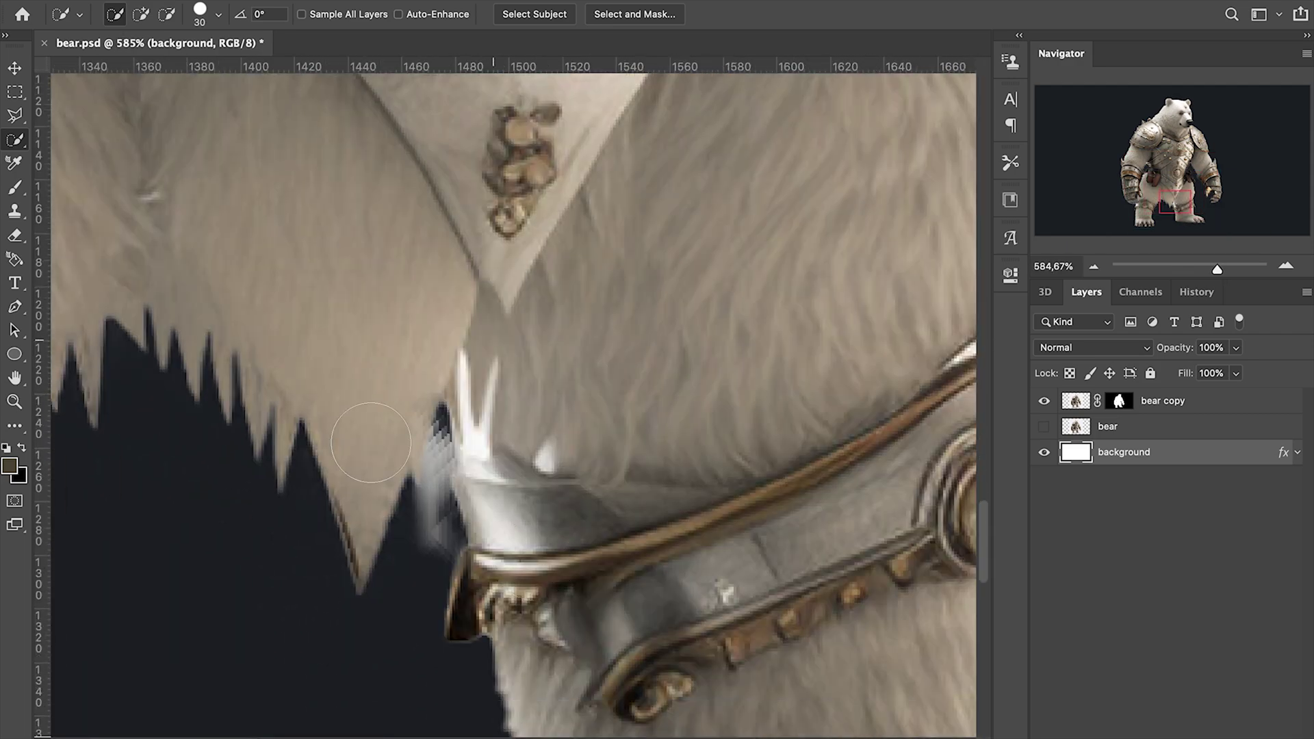
Step: Erase the fur spike beside the leg armour on bear copy with a small 6 px hard Eraser
left_click(15, 236)
right_click(449, 276)
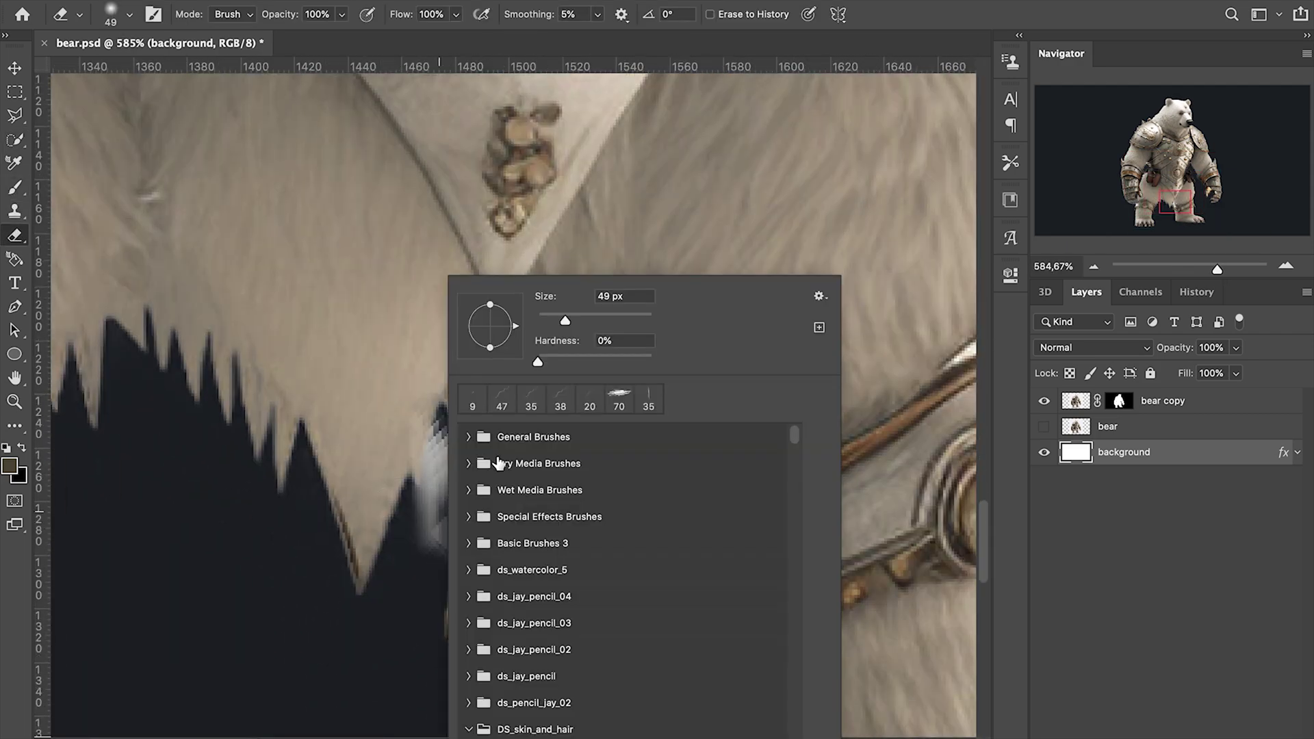
left_click(470, 437)
left_click(562, 473)
left_click_drag(564, 319, 545, 320)
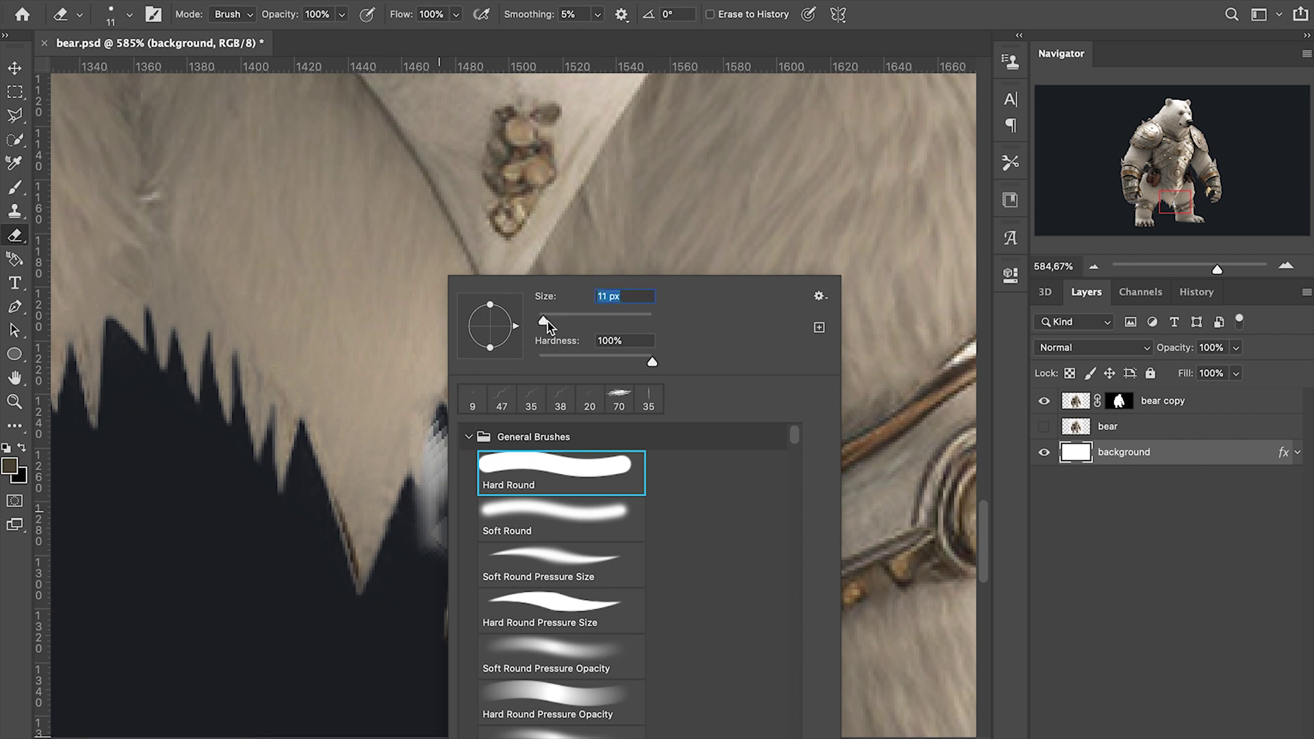
key("Return")
left_click(1077, 402)
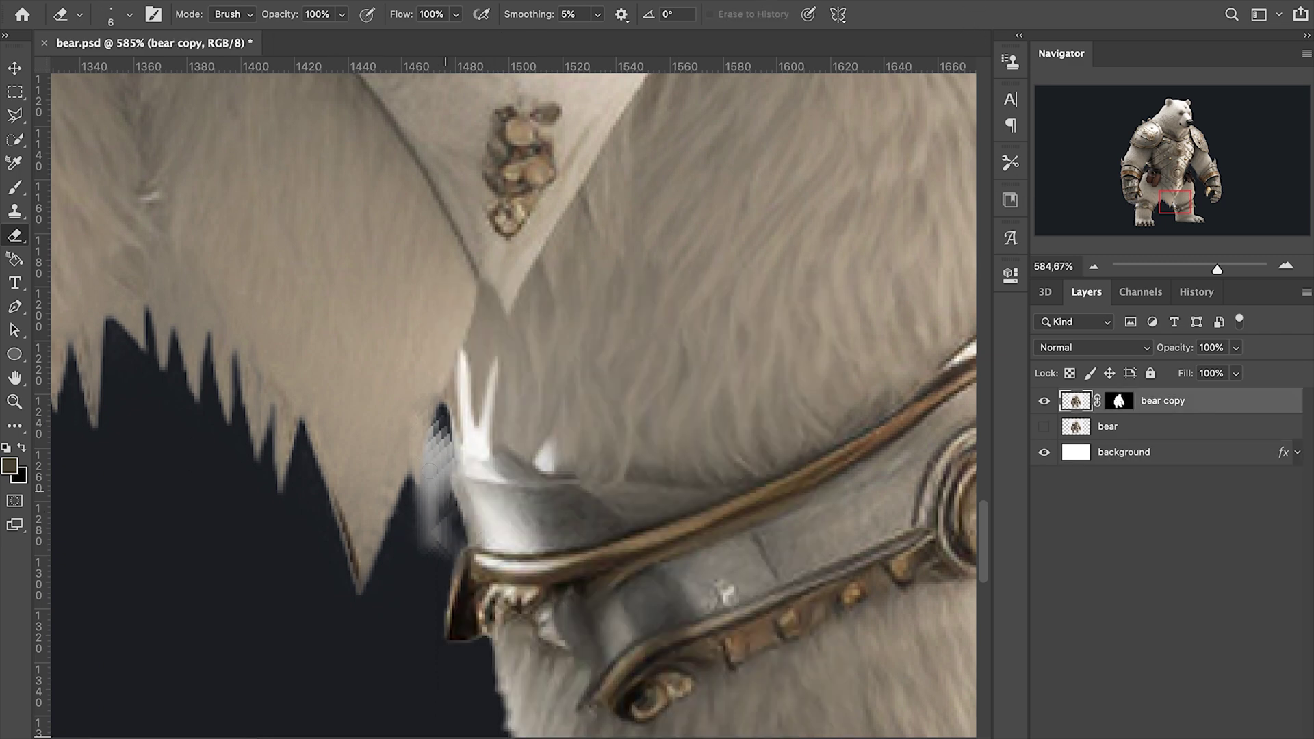
mouse_move(432, 456)
left_mouse_down()
mouse_move(420, 510)
mouse_move(432, 549)
mouse_move(442, 468)
mouse_move(439, 537)
left_mouse_up()
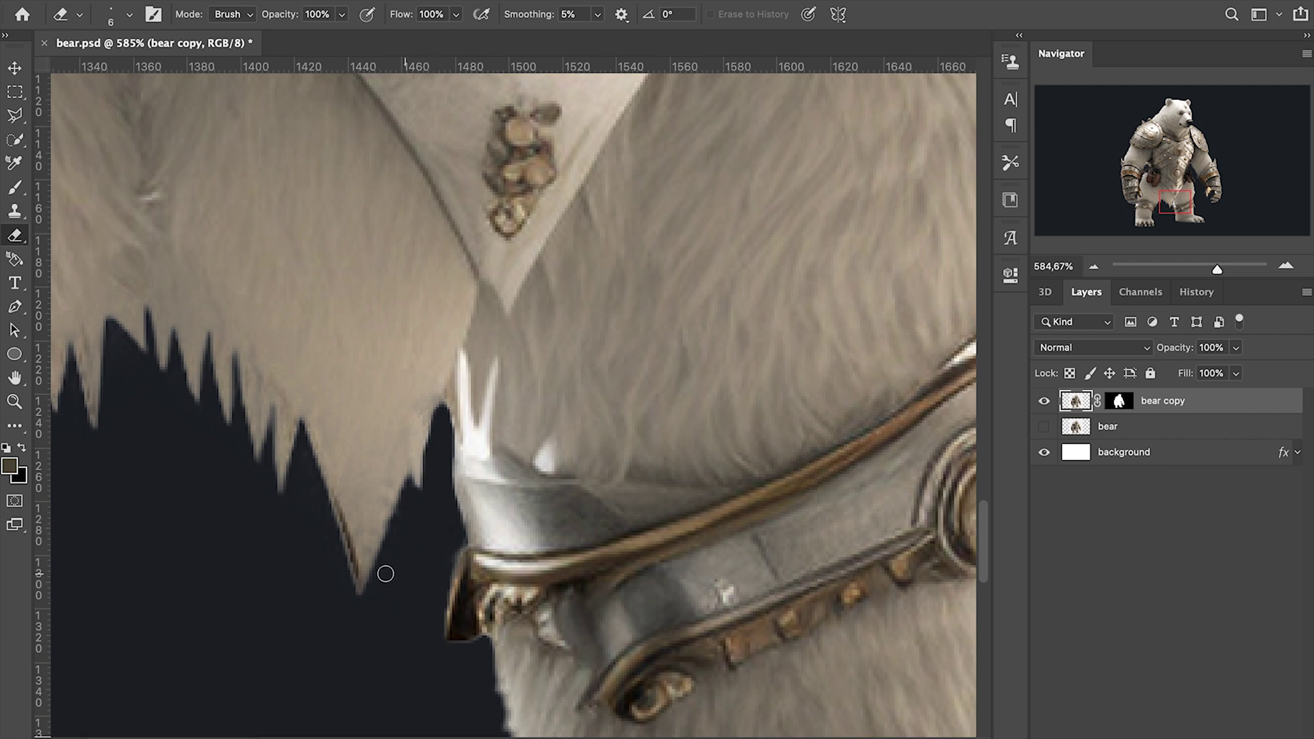
Step: Clone fur with a 12 px Clone Stamp over the armour edge and white highlight
left_click(17, 212)
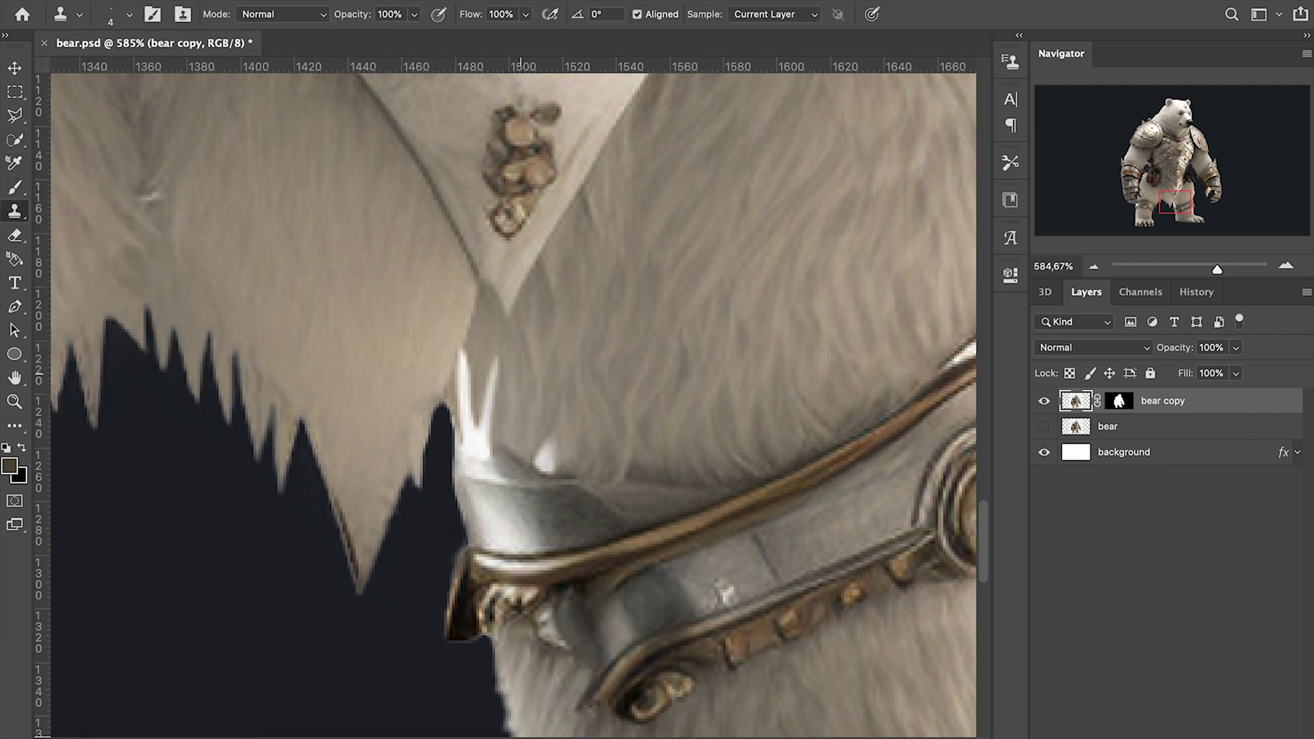
right_click(534, 388)
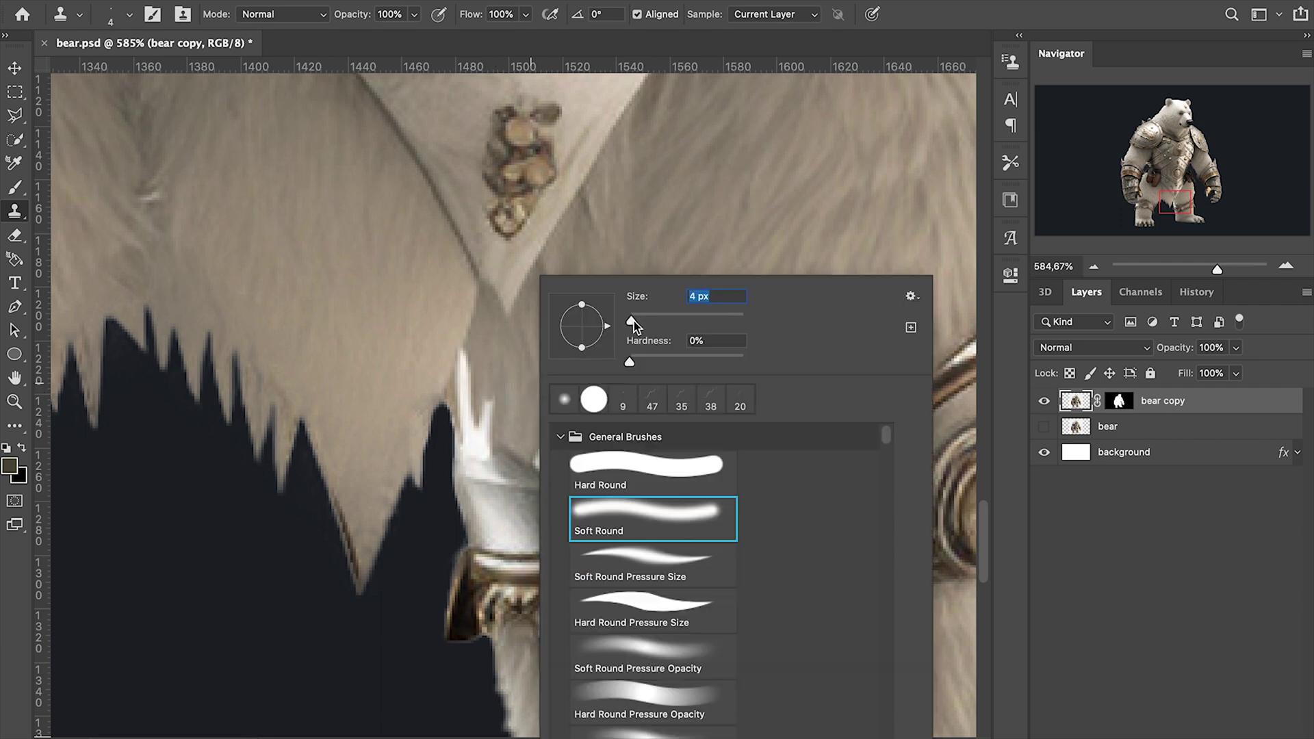
type("12")
key("Return")
left_click_drag(463, 349, 472, 462)
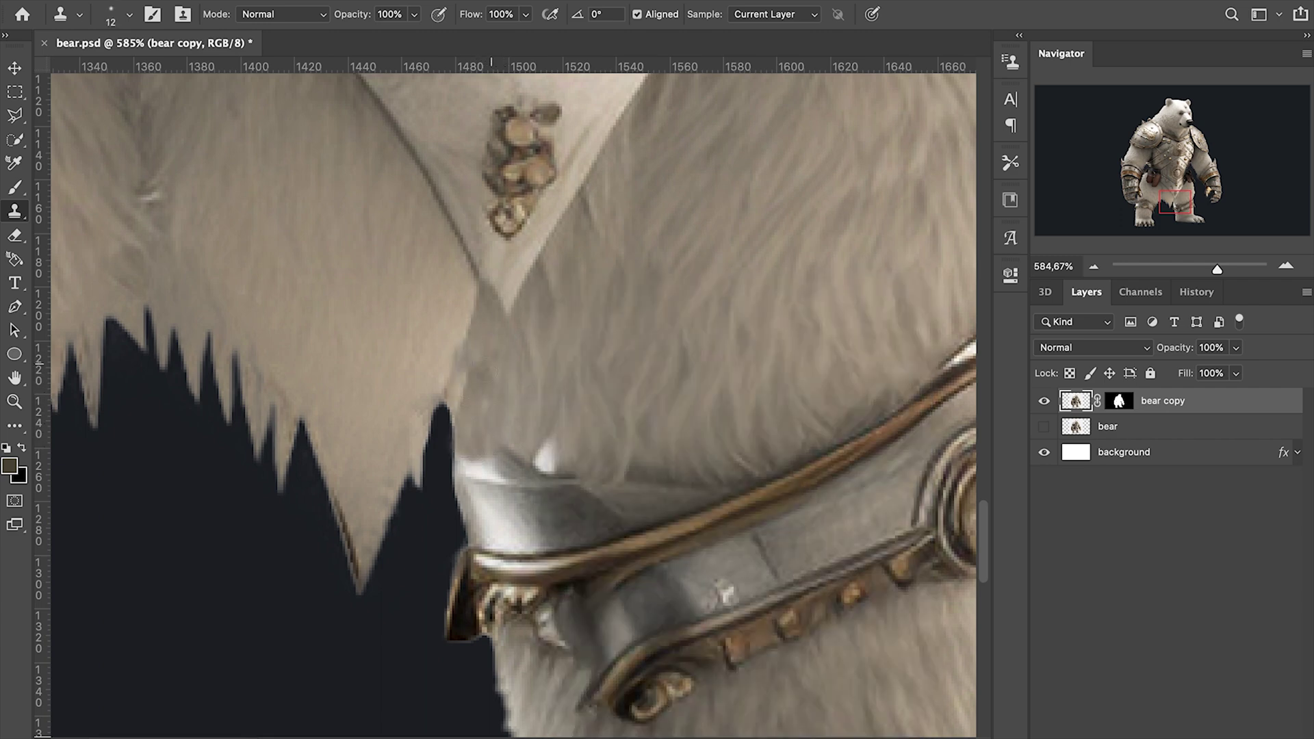
left_click(575, 388, "alt")
left_click_drag(545, 431, 549, 465)
scroll(500, 349, "down", 2)
scroll(528, 401, "down", 2)
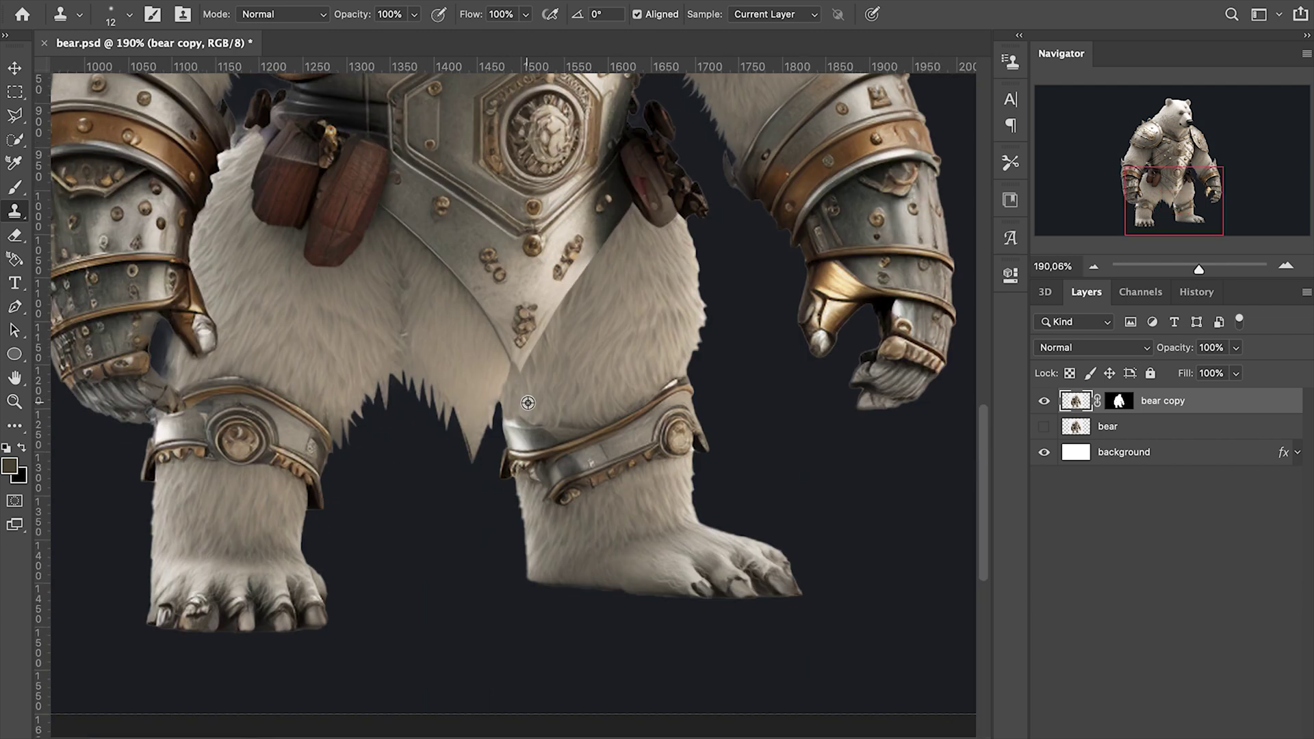
scroll(570, 402, "down", 1)
scroll(571, 401, "down", 1)
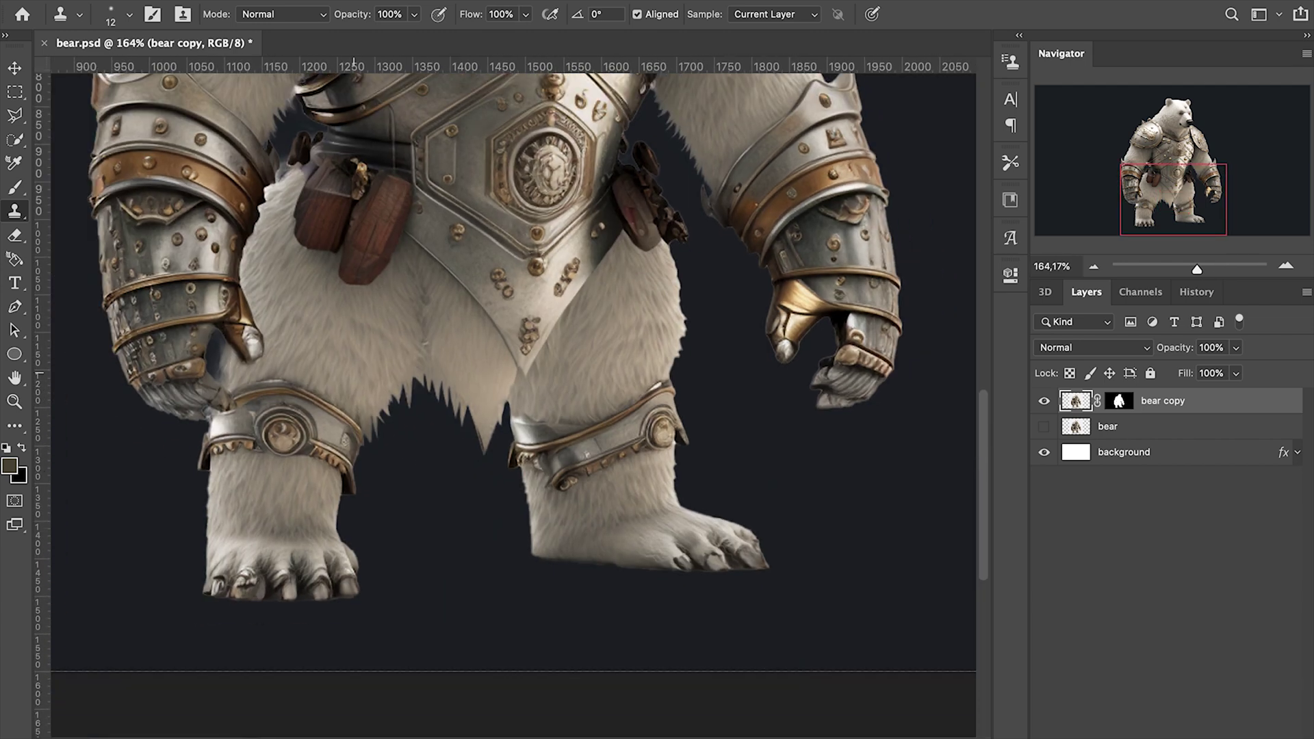
scroll(223, 356, "up", 4)
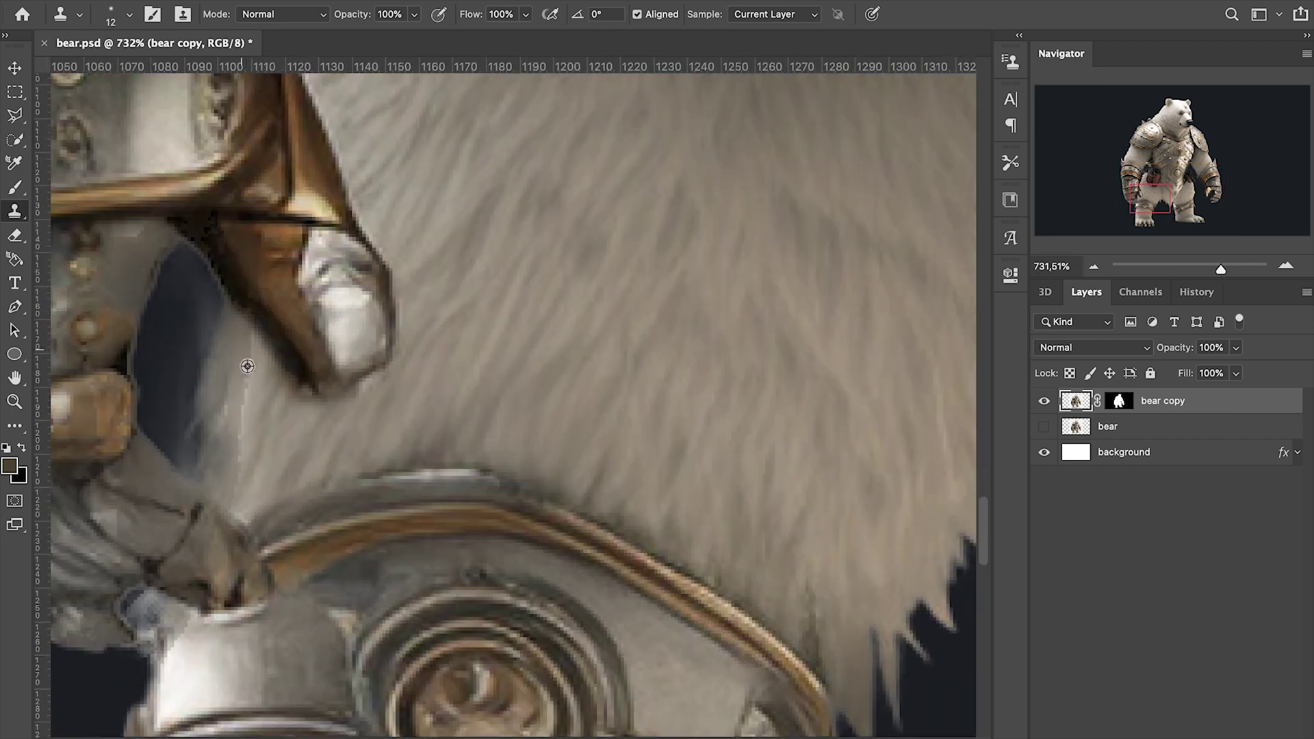
scroll(357, 369, "up", 4)
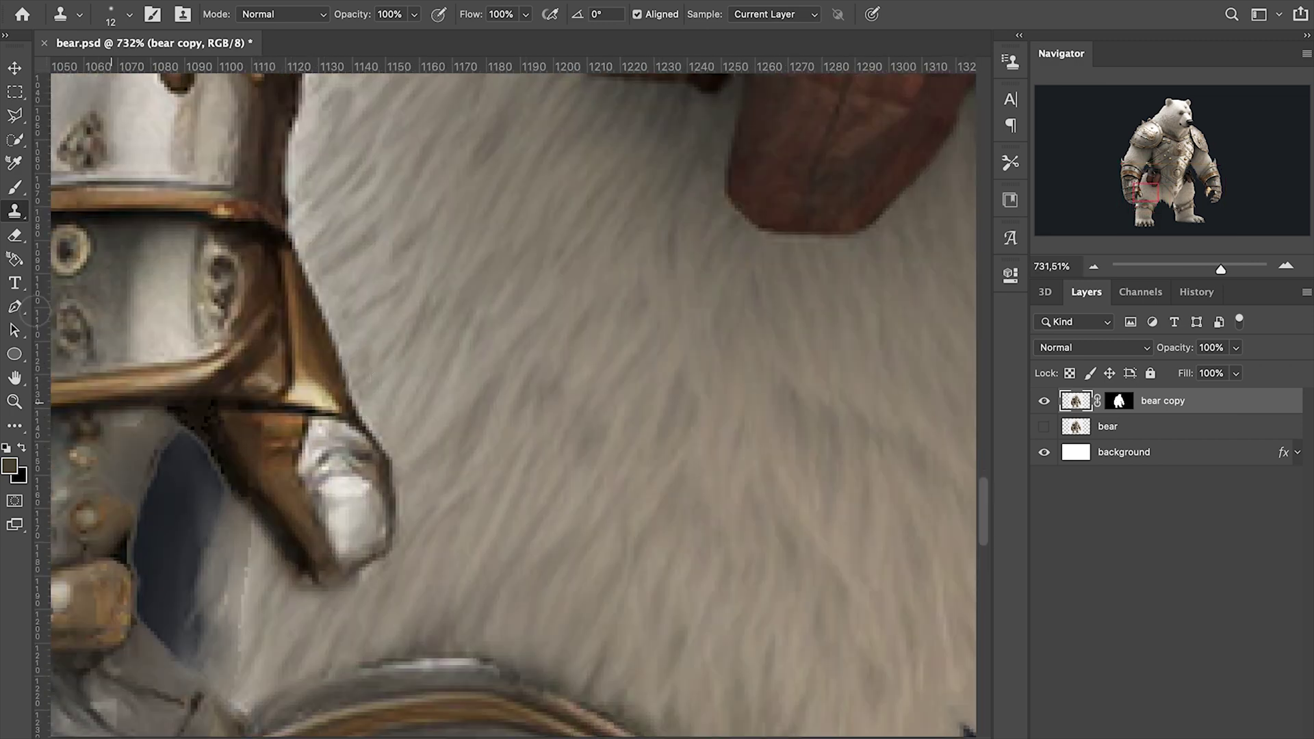
Step: Erase the smudge in the visor gap and clone fur over the light streak
key("e")
mouse_move(186, 455)
left_mouse_down()
mouse_move(201, 513)
mouse_move(165, 626)
mouse_move(179, 606)
left_mouse_up()
scroll(178, 606, "down", 3)
scroll(206, 410, "down", 3)
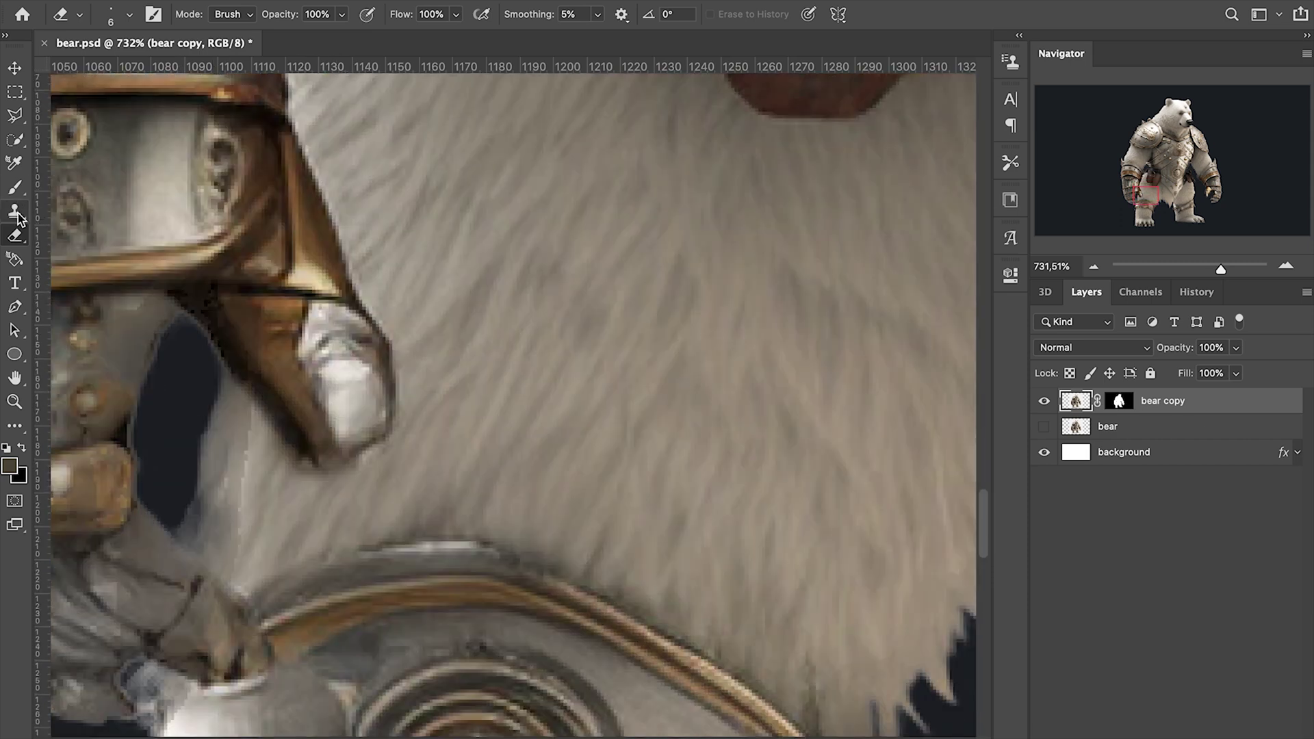
key("s")
mouse_move(242, 416)
left_mouse_down()
mouse_move(235, 514)
mouse_move(258, 513)
mouse_move(247, 503)
mouse_move(231, 541)
mouse_move(210, 529)
mouse_move(231, 452)
left_mouse_up()
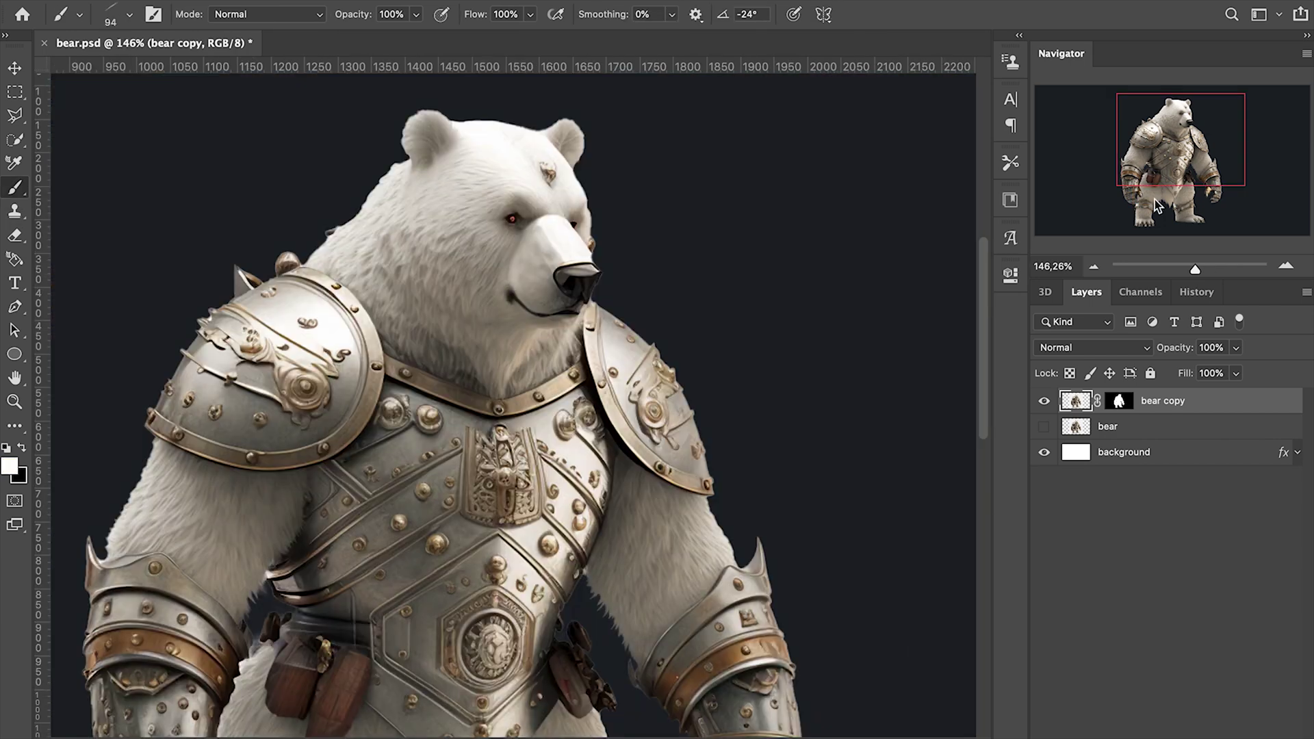
left_click_drag(1179, 150, 1171, 156)
Step: At 100% zoom, merge bear copy and its duplicate into bear copy 2, and rename bear to bear backup
left_click(1093, 268)
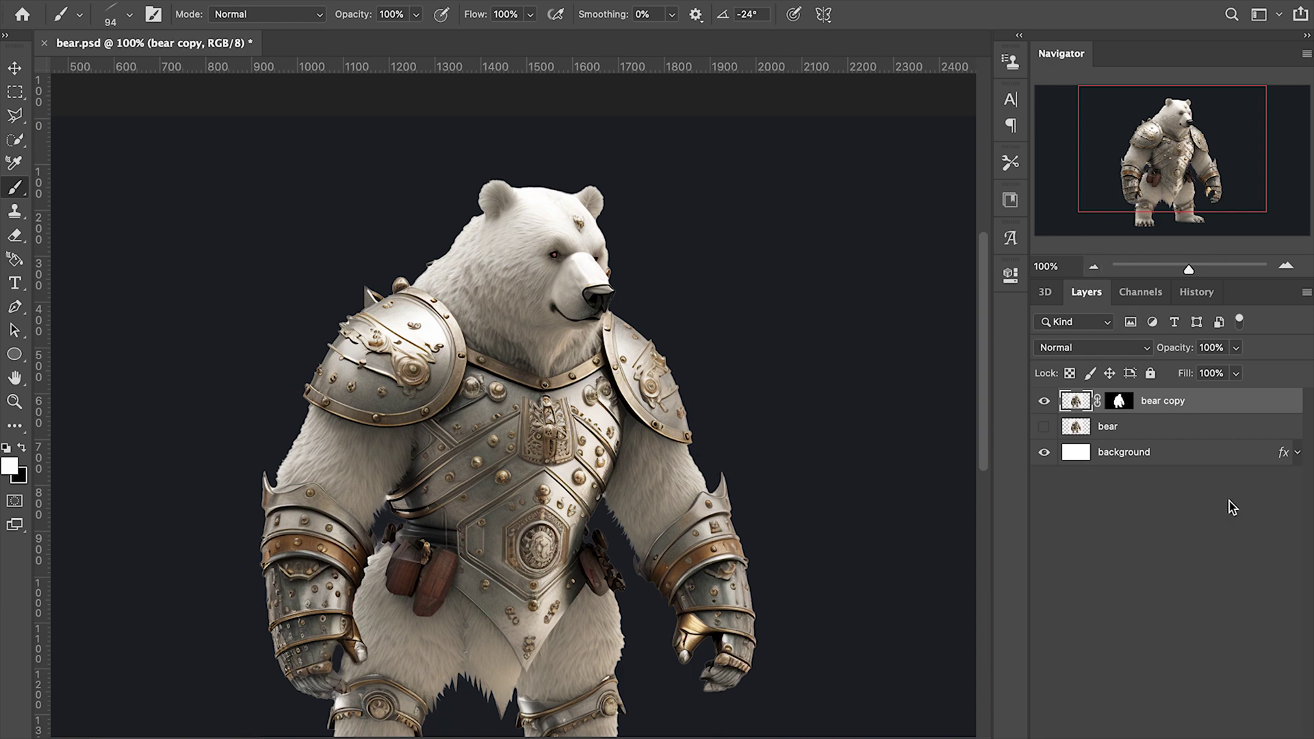
left_click_drag(1184, 403, 1191, 639)
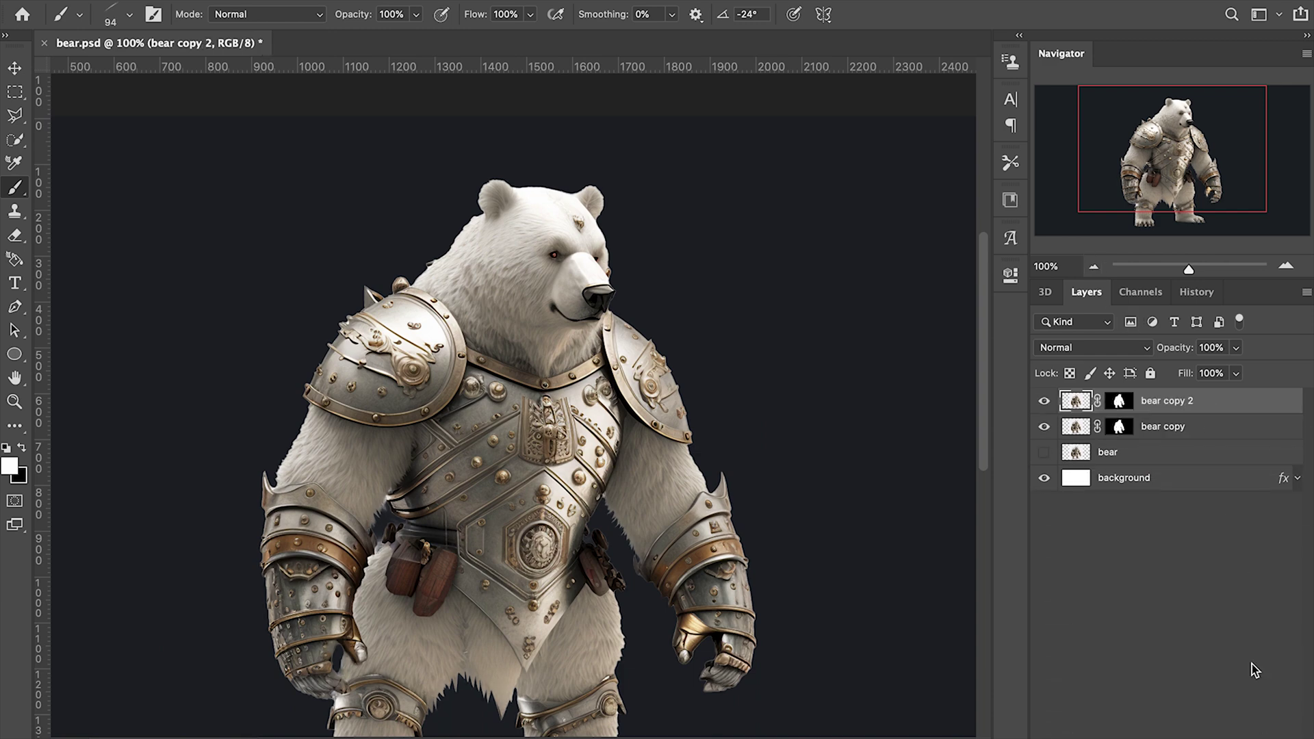
left_click(1203, 430, "shift")
right_click(1201, 429)
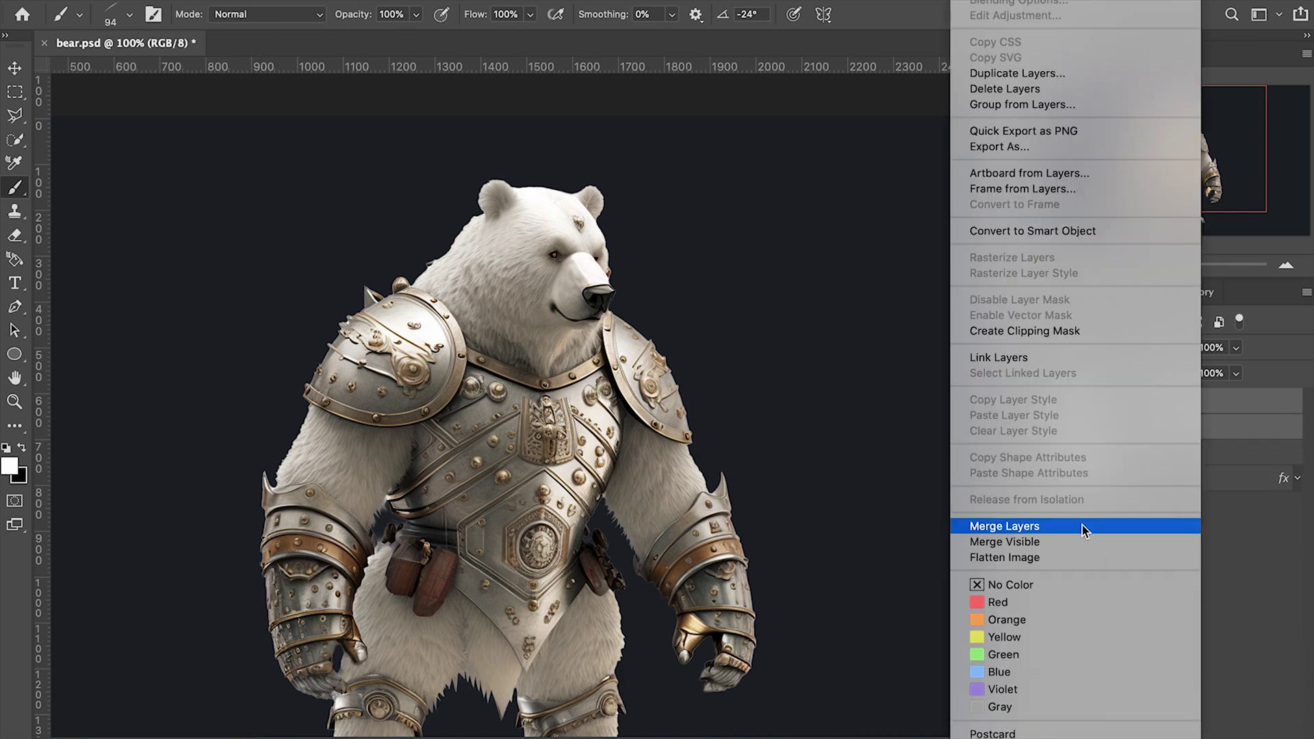
left_click(1088, 522)
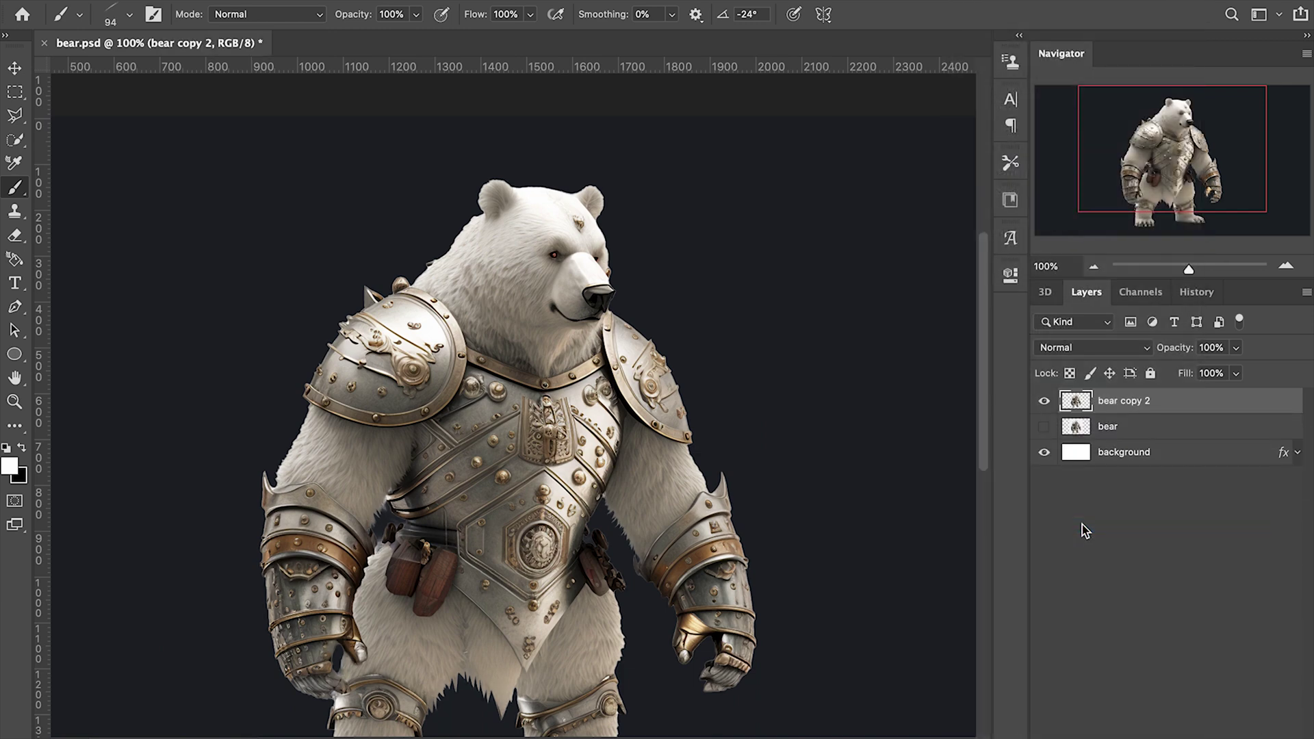
double_click(1109, 429)
type("backup")
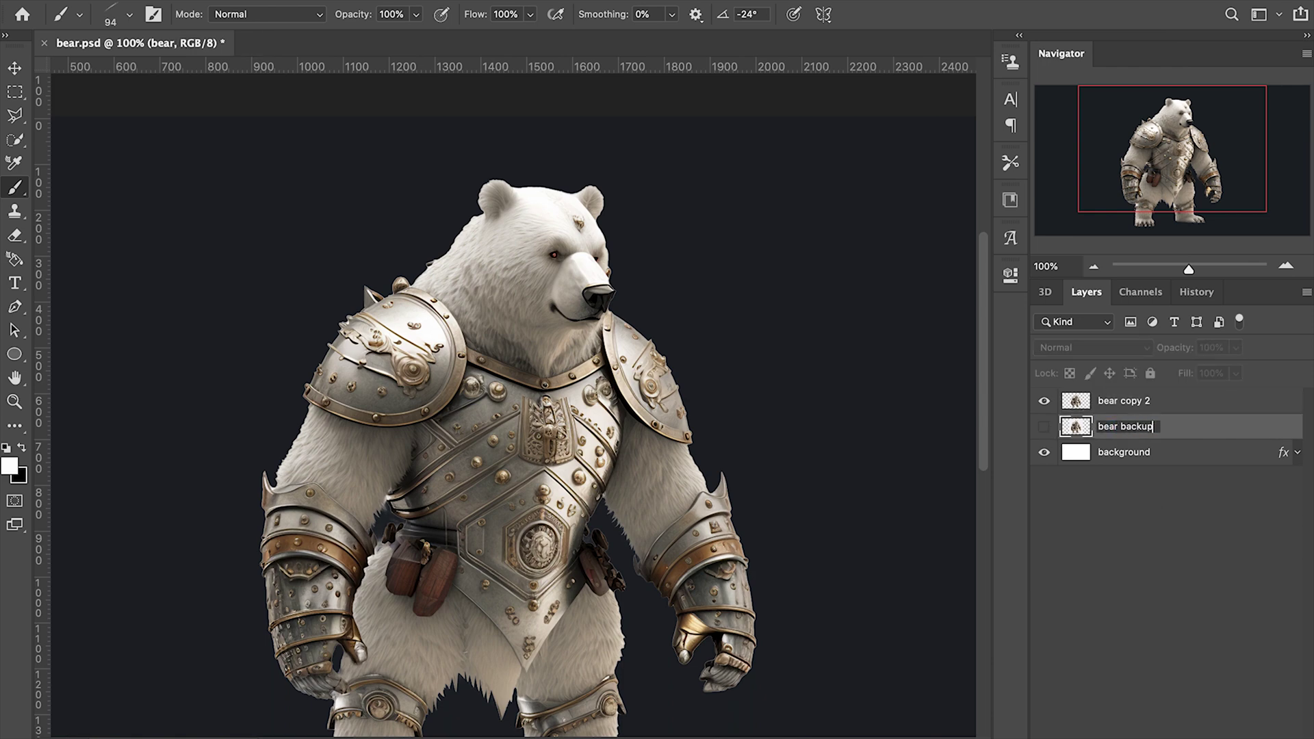
key("Return")
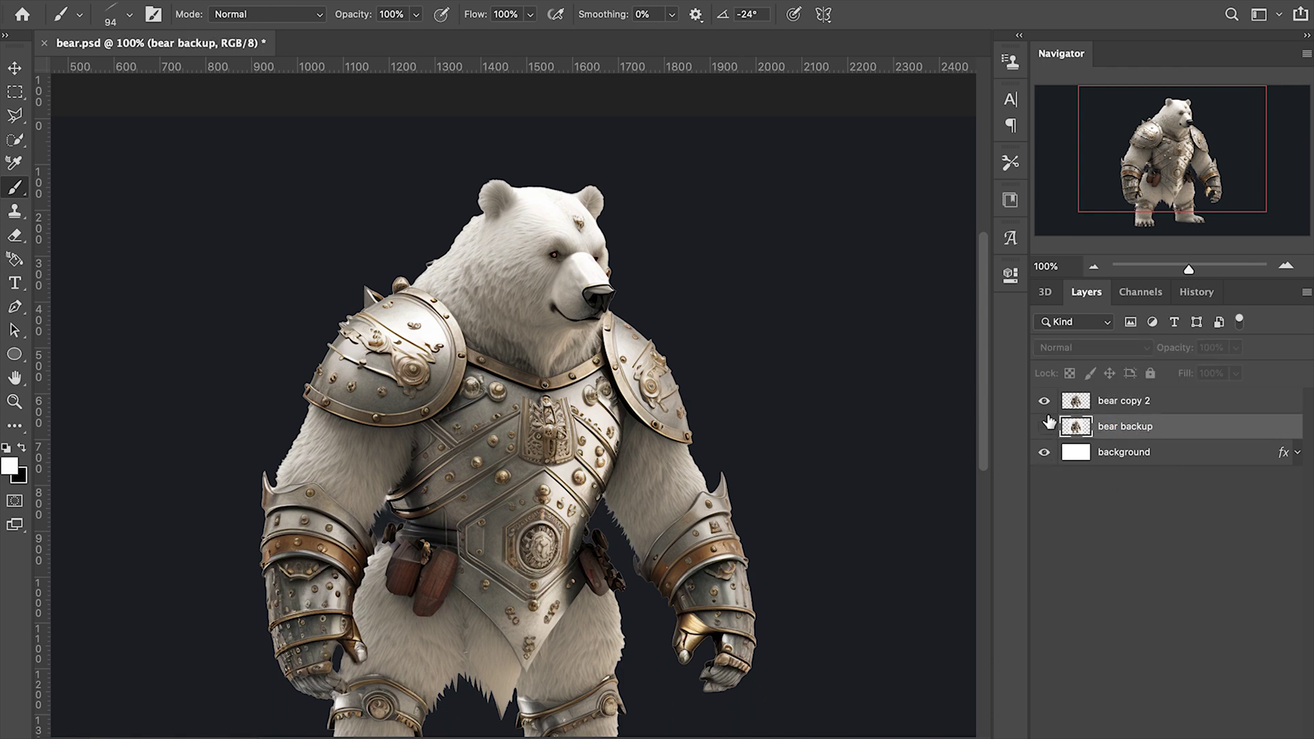
Step: Hide bear backup and choose the Painted Fur Point brush from the ds_hair_Jay presets
left_click(1045, 426)
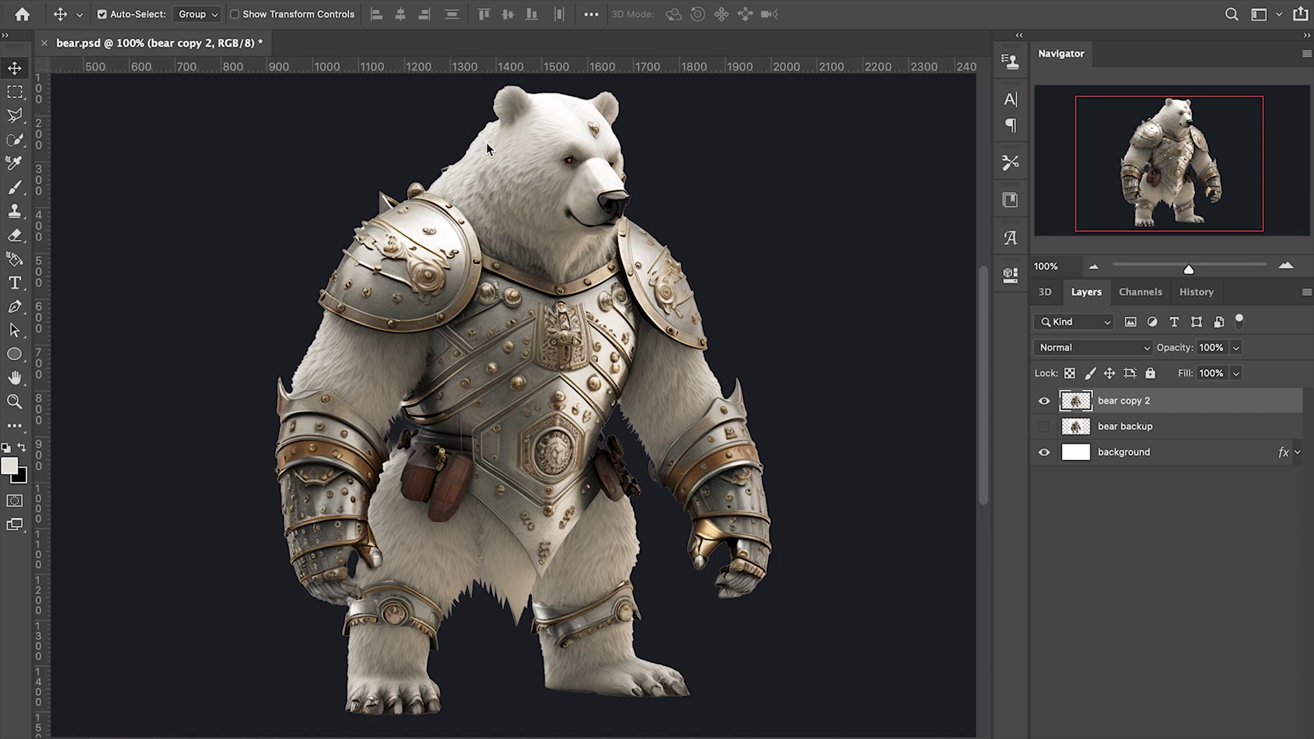
left_click(16, 189)
left_click(83, 14)
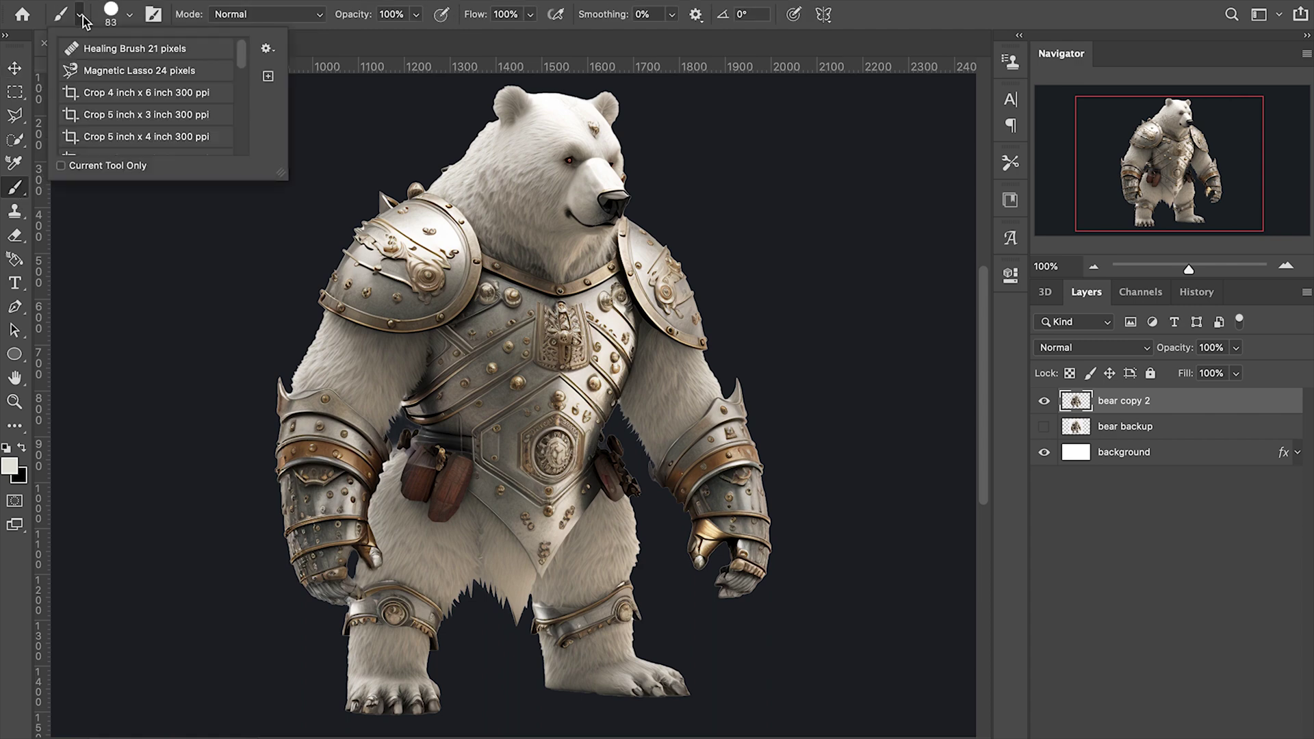
left_click(130, 17)
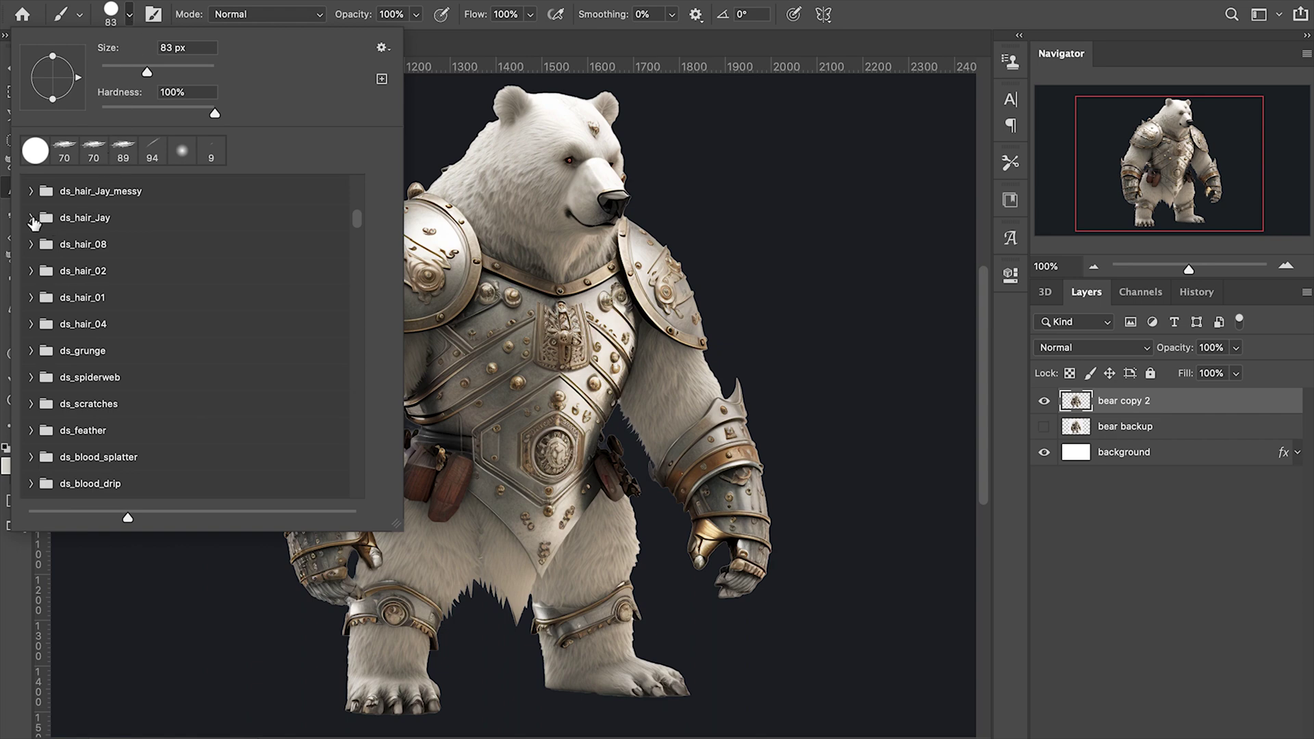
left_click(33, 218)
scroll(113, 332, "down", 2)
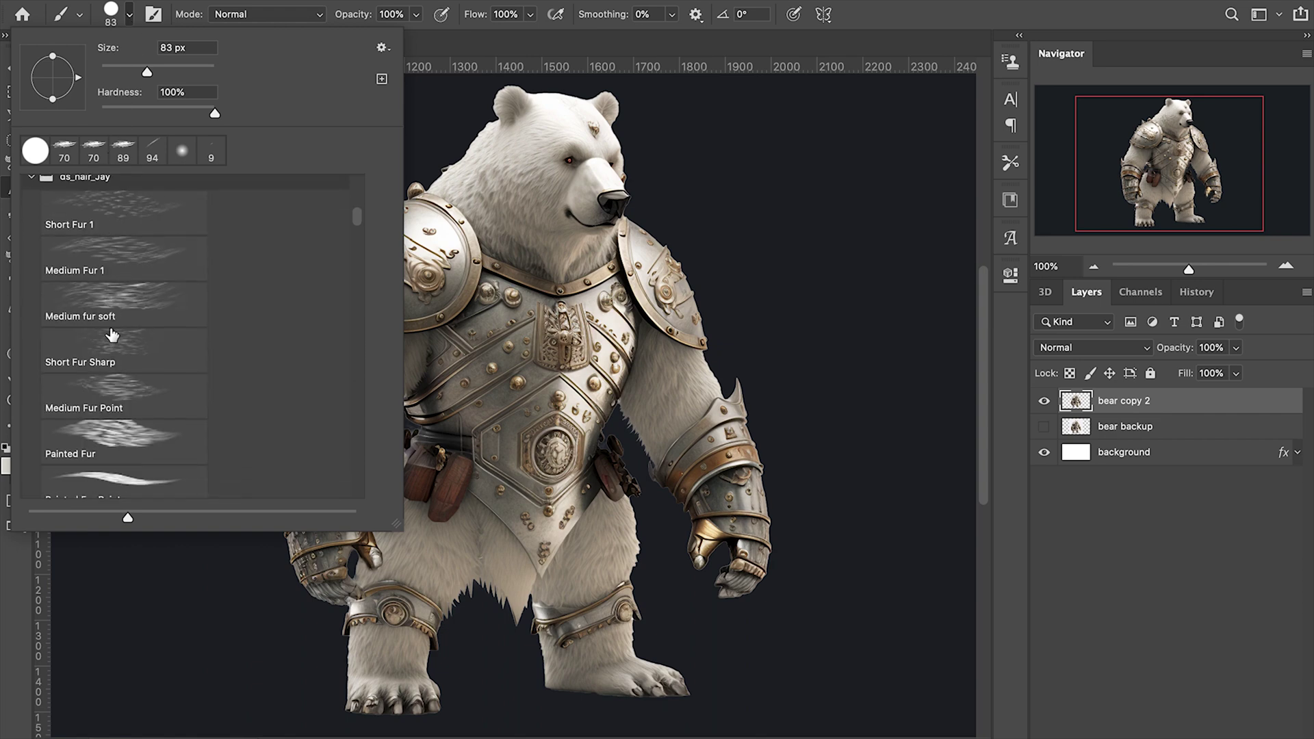
scroll(113, 332, "down", 2)
scroll(113, 332, "down", 1)
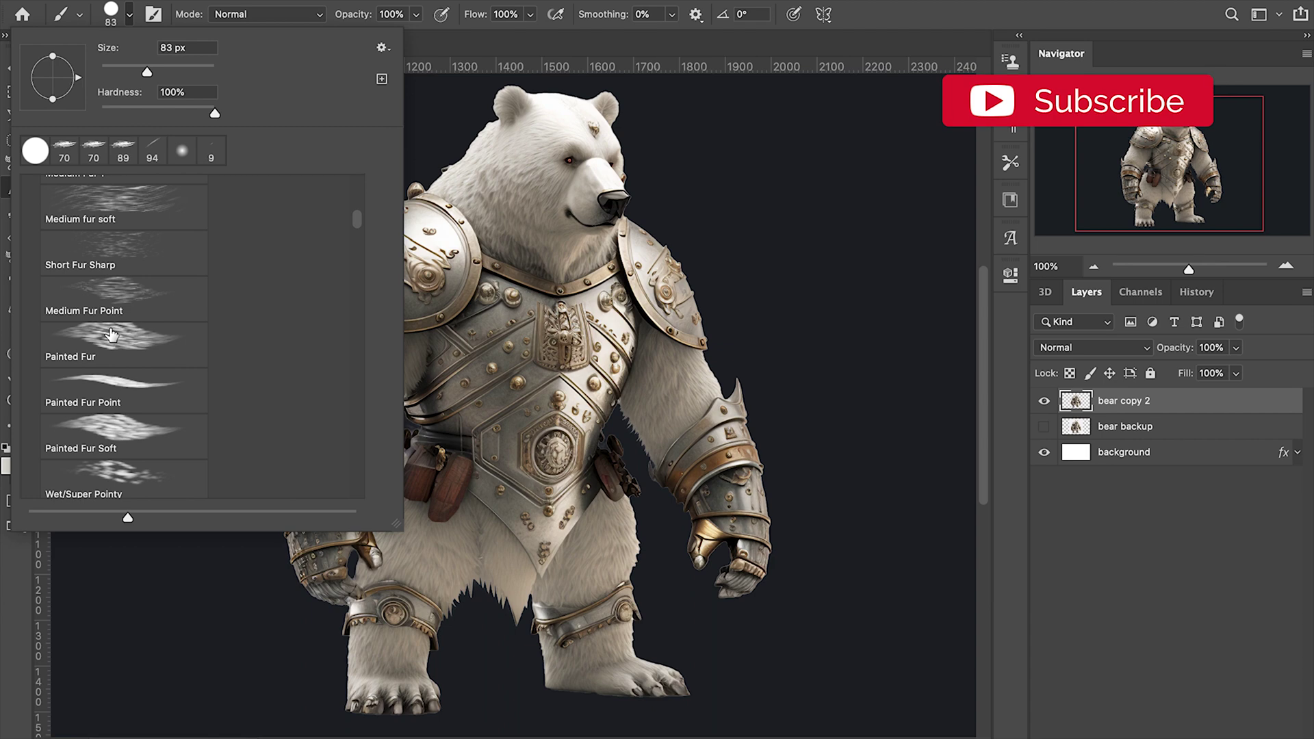
scroll(111, 333, "down", 1)
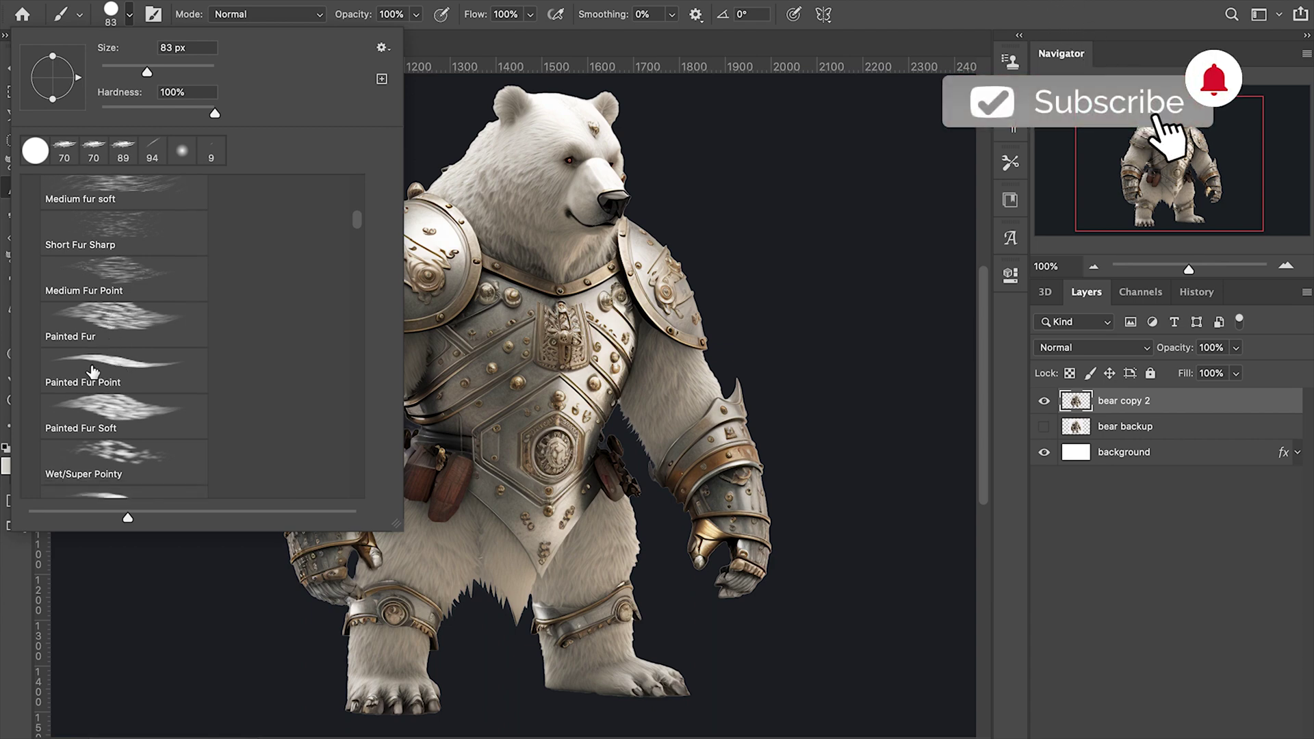
left_click(121, 367)
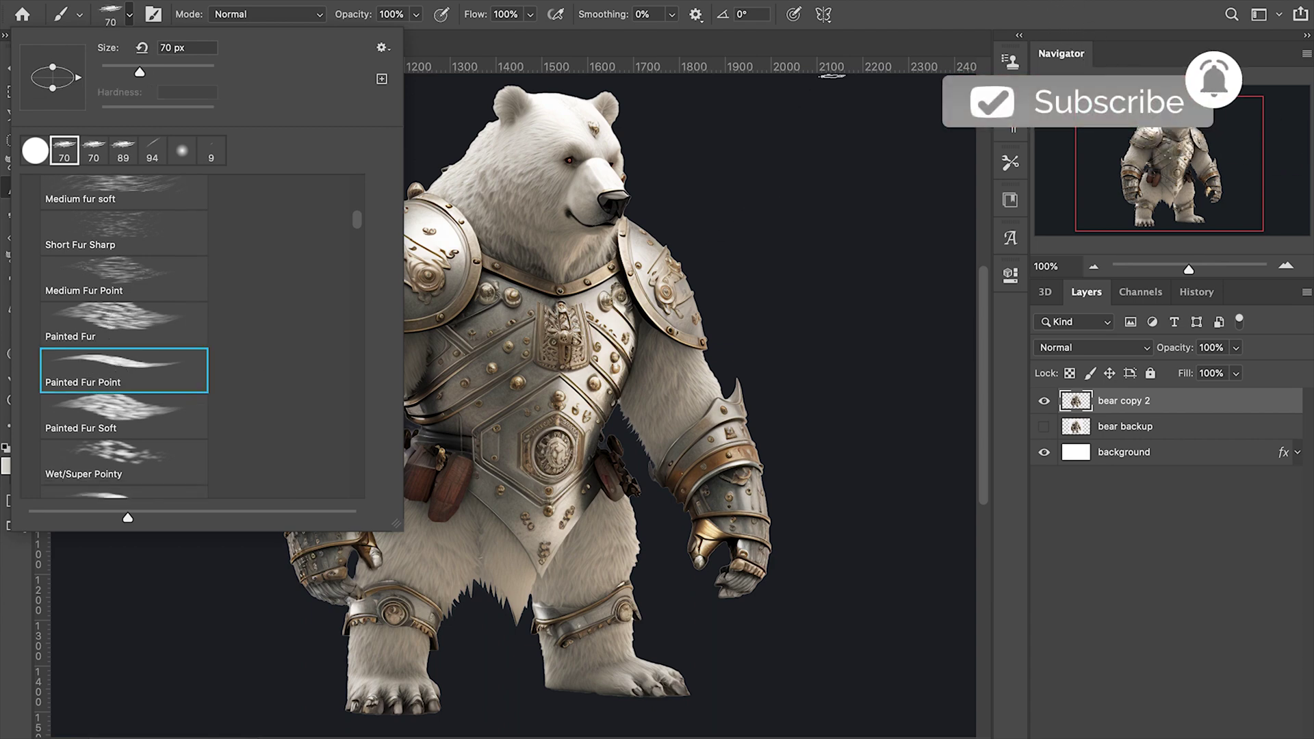
left_click(863, 45)
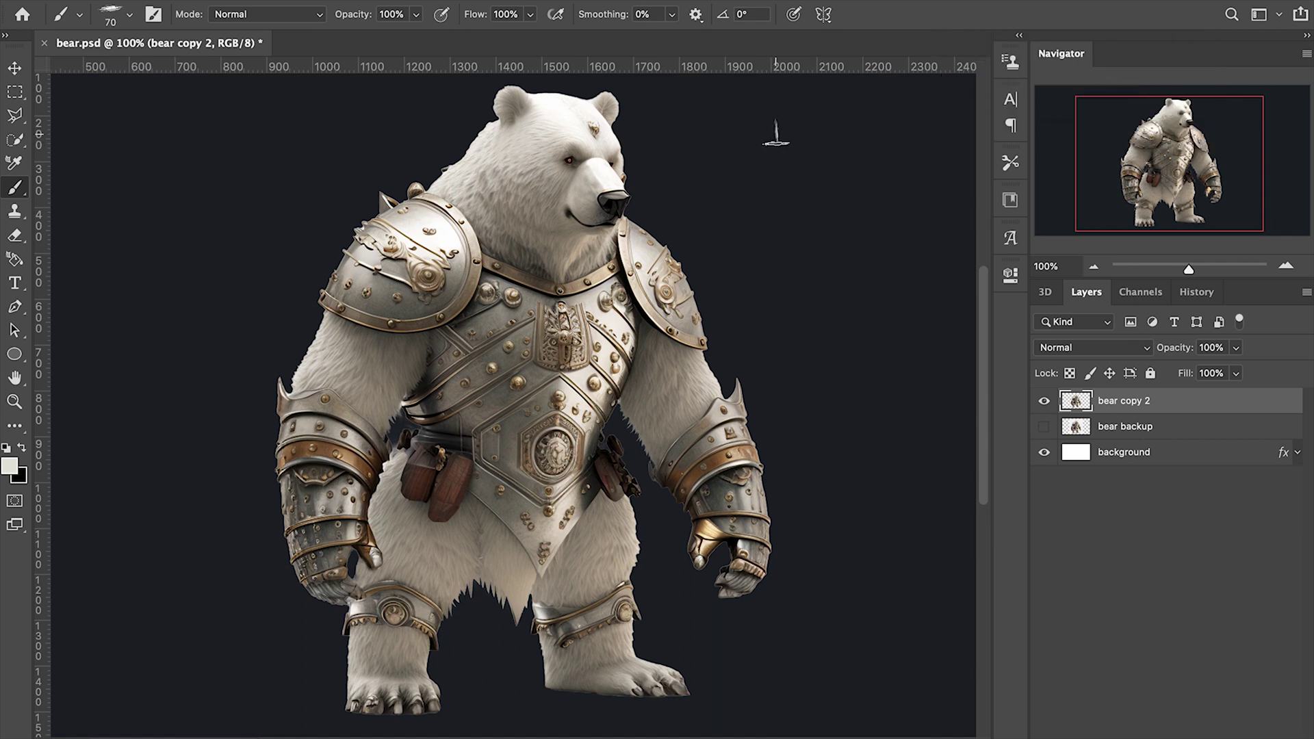
Step: Paint and undo a test fur stroke, then enlarge the brush to 198 px
mouse_move(775, 122)
left_mouse_down()
mouse_move(776, 154)
mouse_move(835, 242)
left_mouse_up()
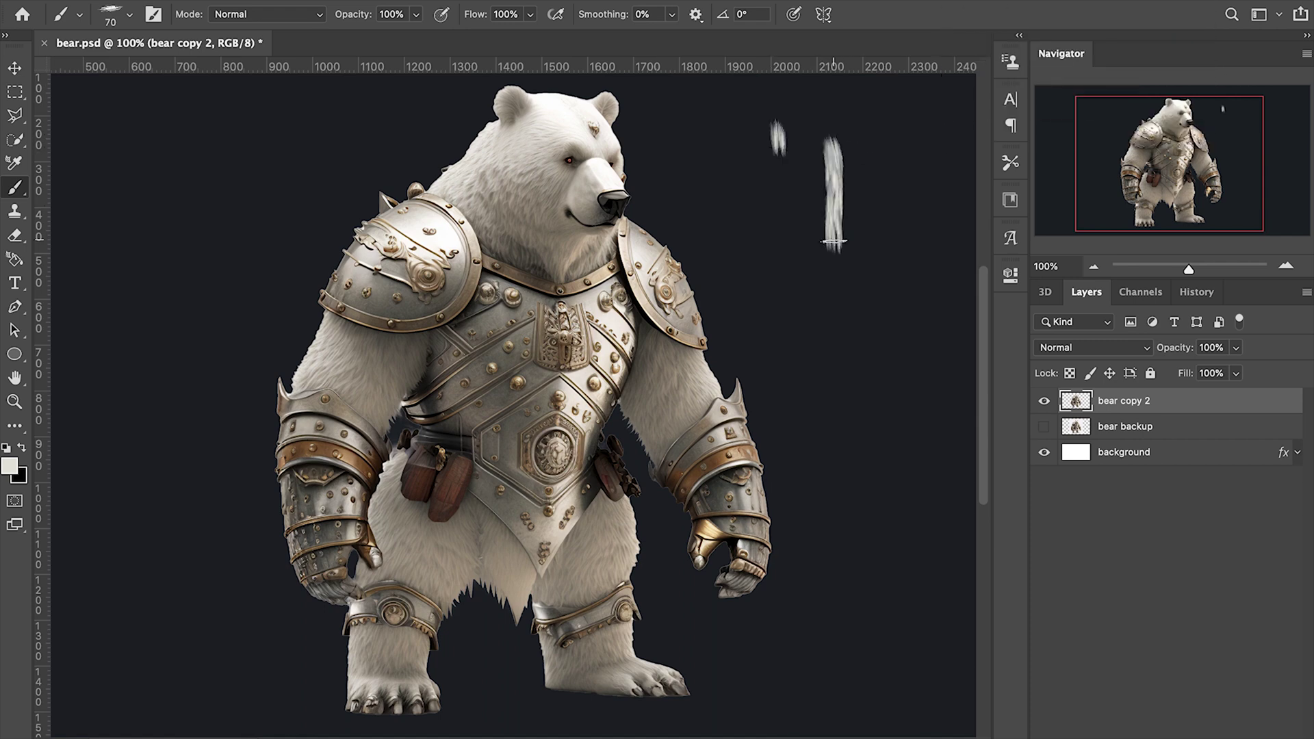
key("ctrl+z")
key("ctrl+z")
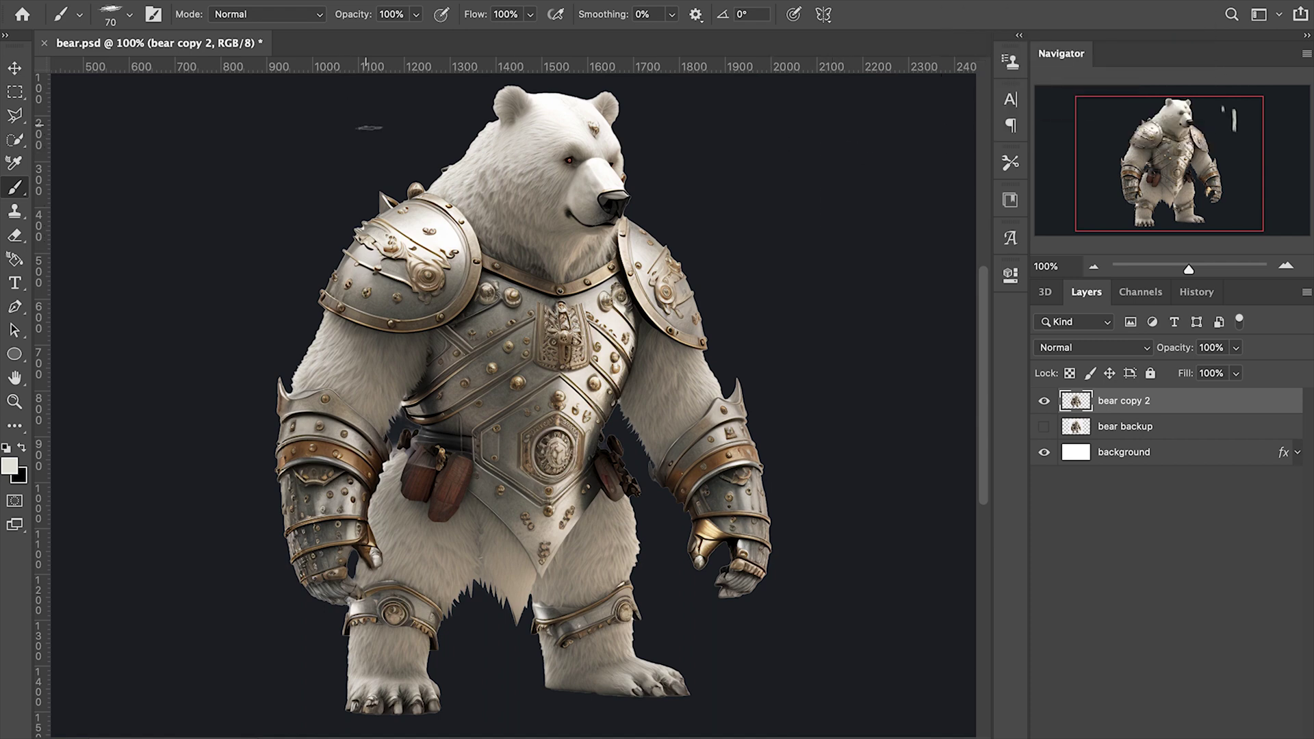
right_click(388, 140)
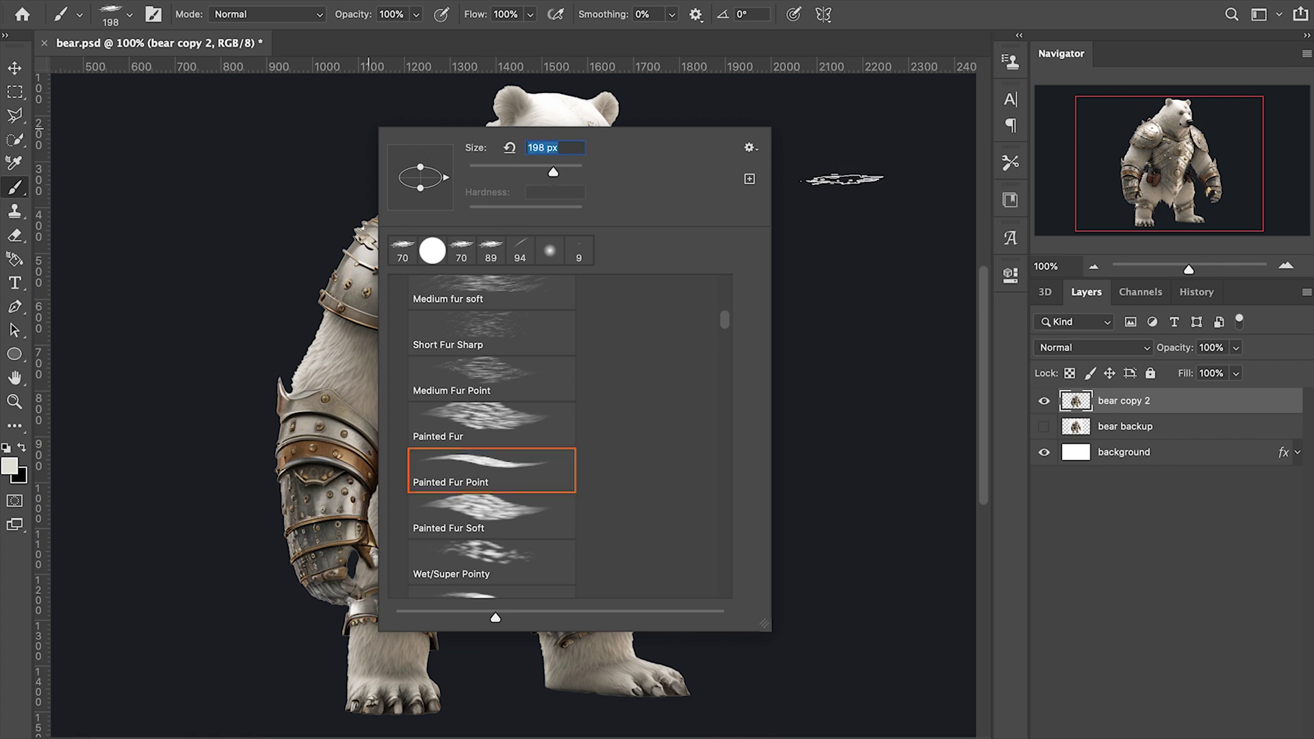
left_click(822, 173)
Step: Stamp five test fur marks beside the bear, then undo two of them
left_click(862, 276)
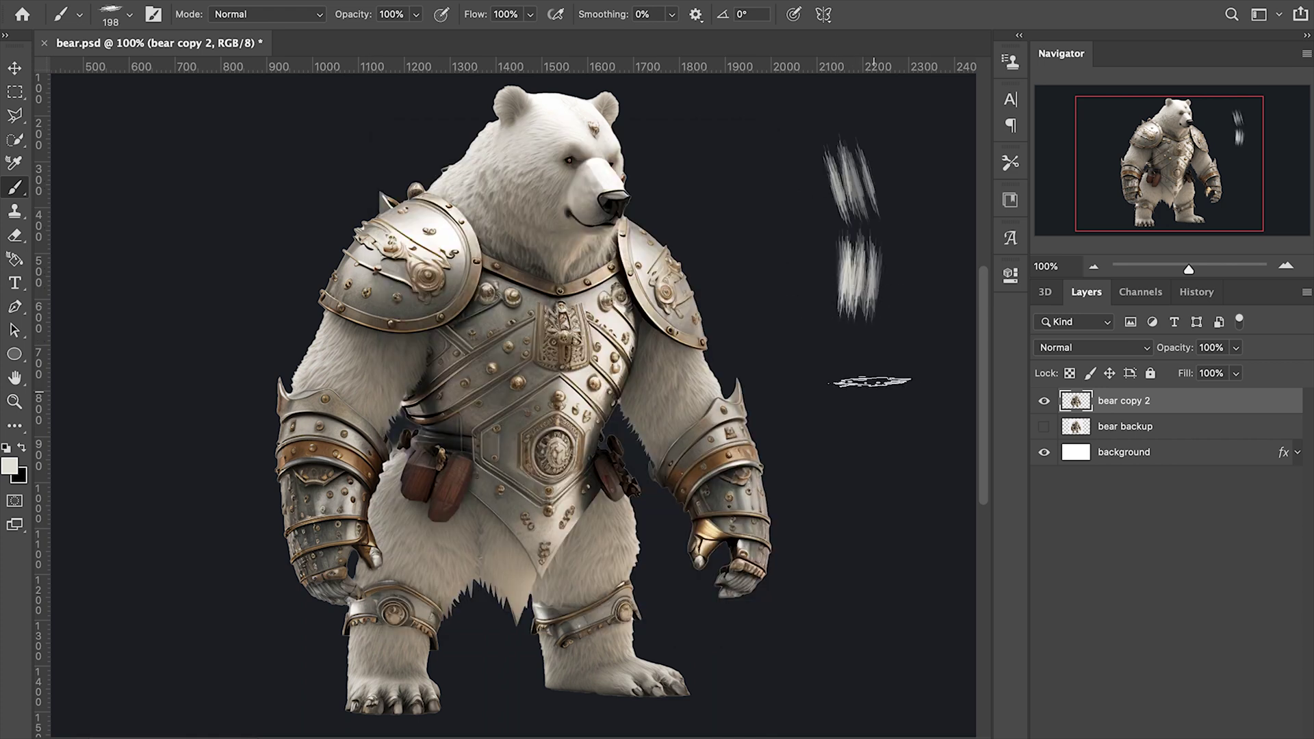
left_click(874, 349)
left_click(880, 430)
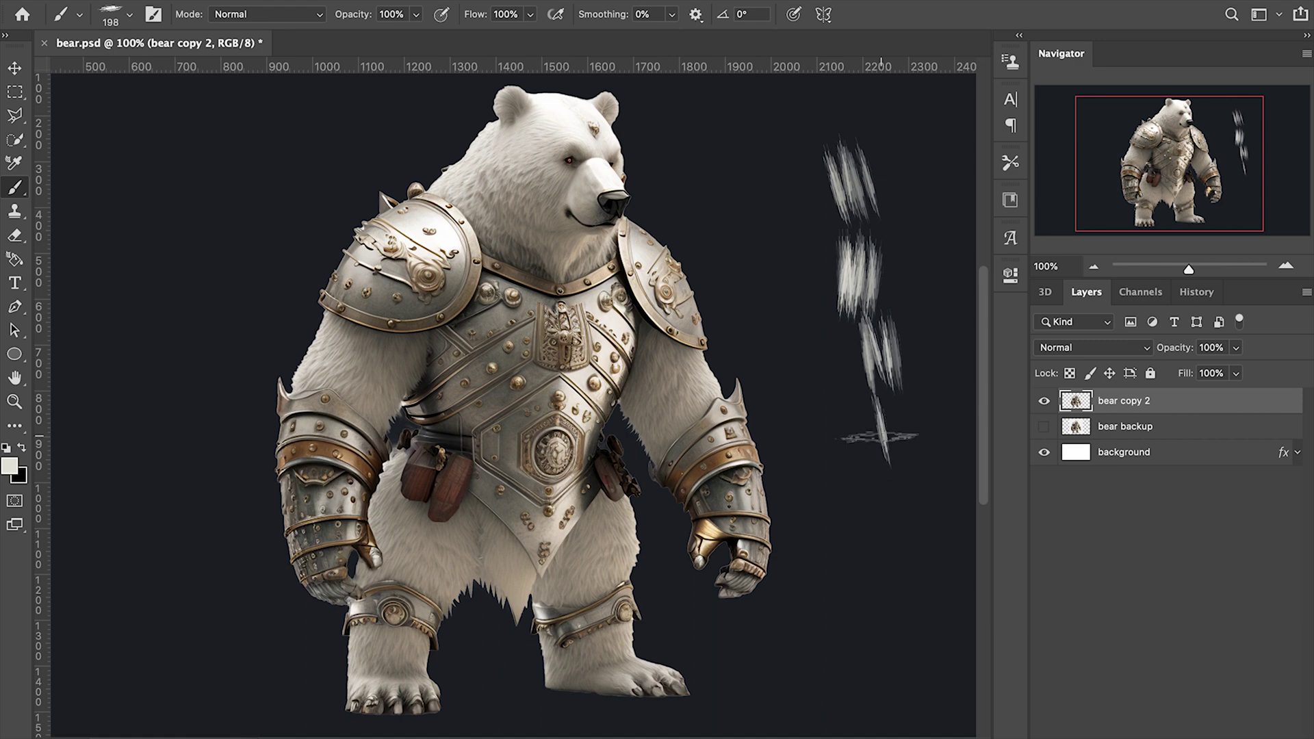
left_click(848, 462)
left_click(904, 501)
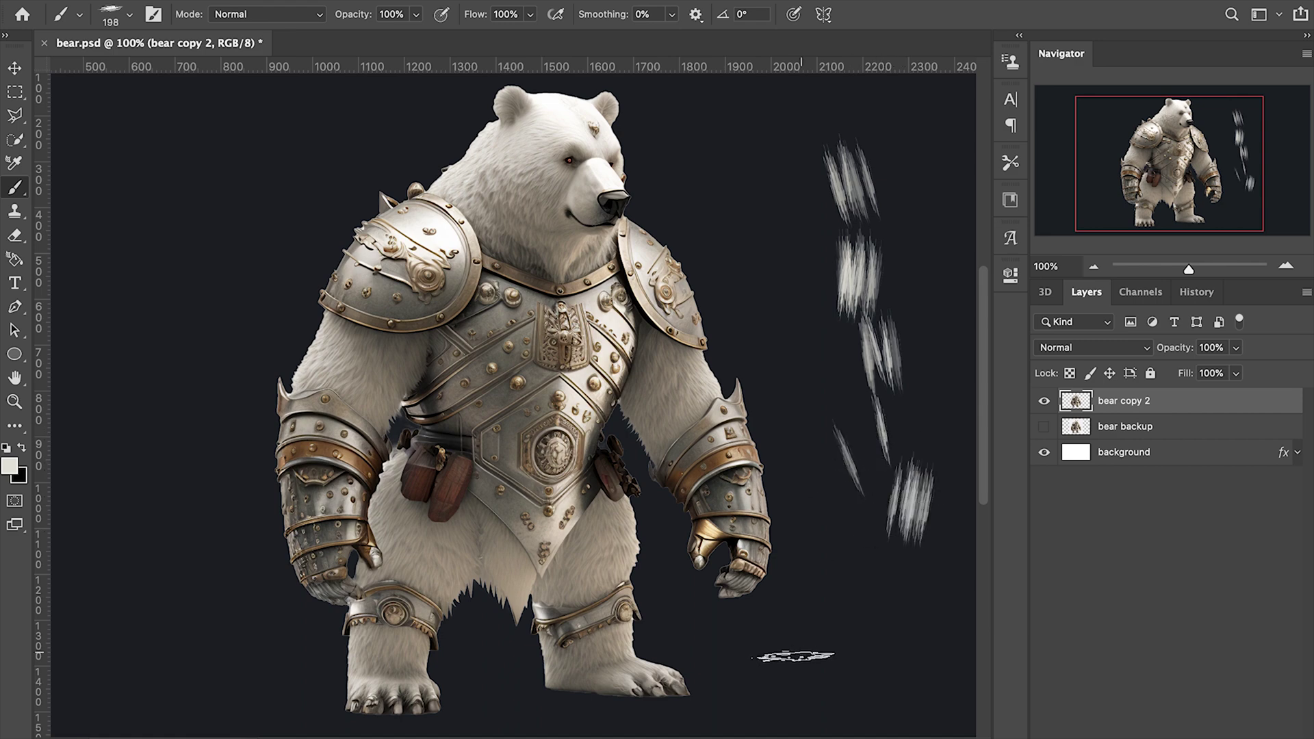
scroll(821, 351, "up", 5)
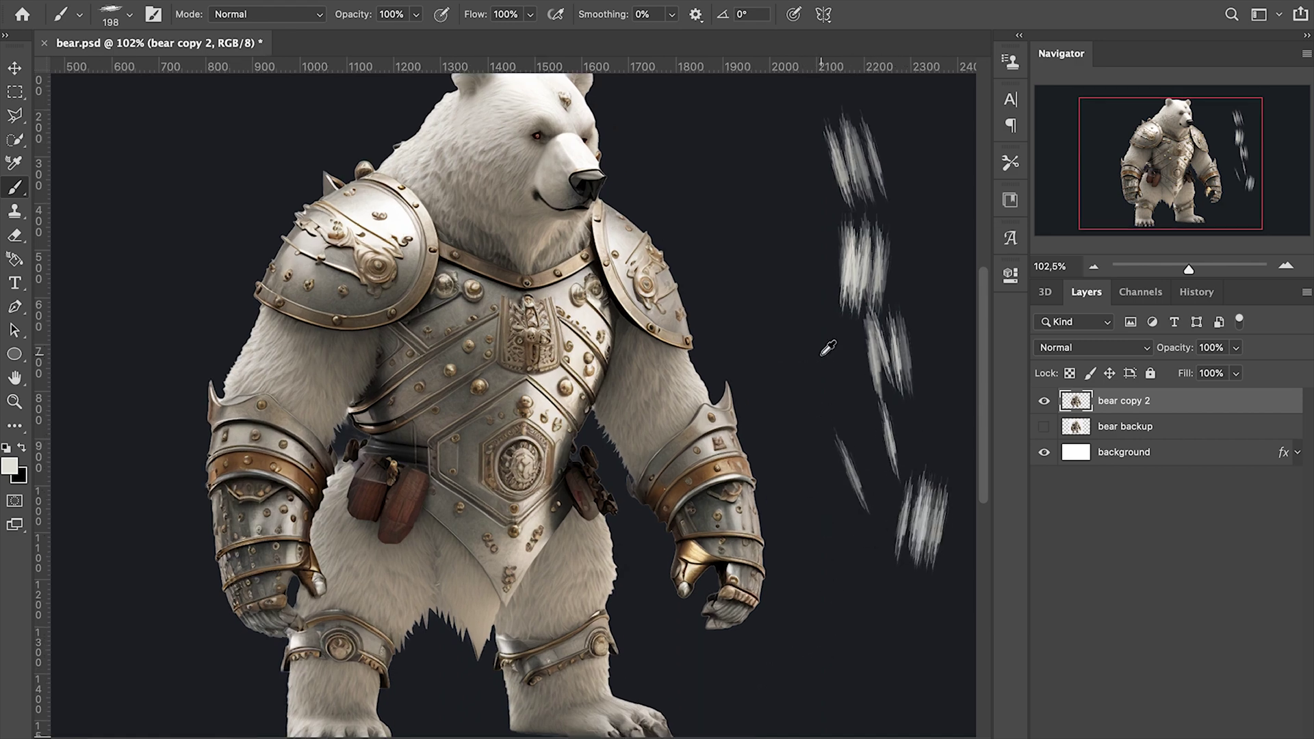
key("ctrl+z")
key("ctrl+z")
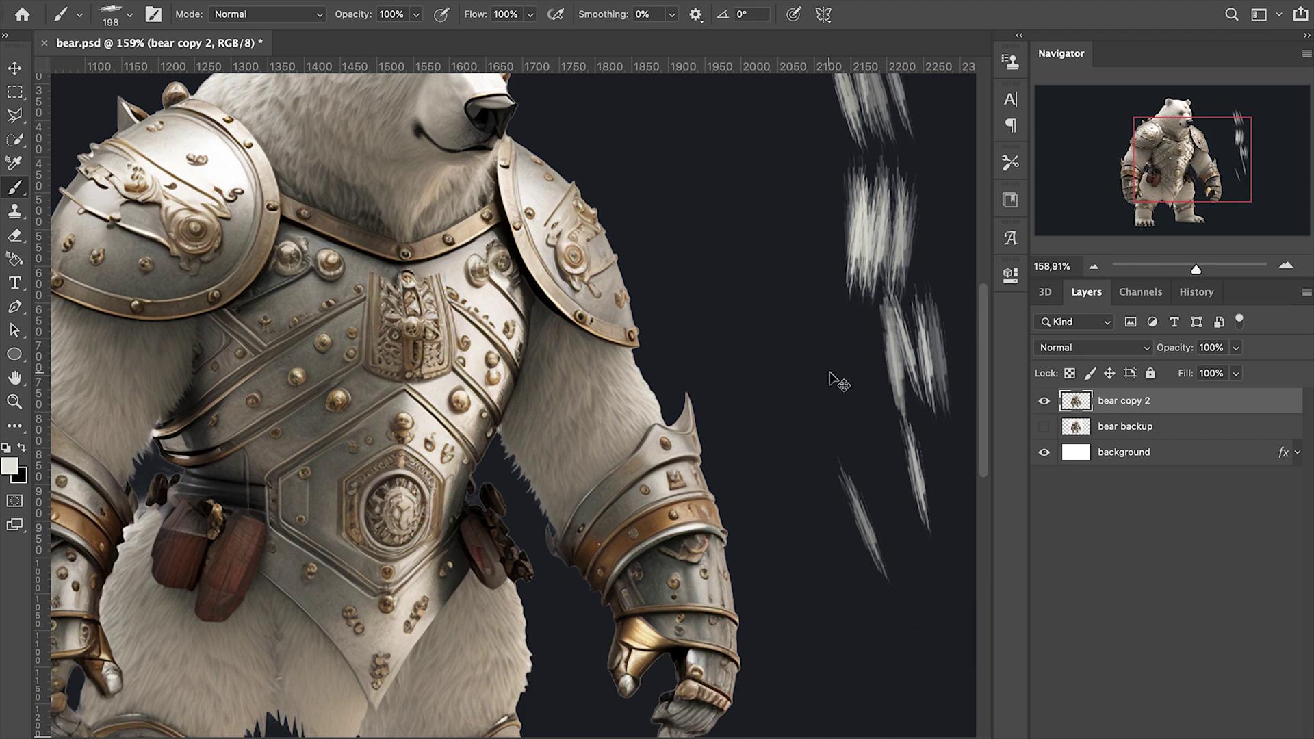
key("ctrl+z")
key("ctrl+z")
key("ctrl+z")
key("ctrl+z")
key("ctrl+z")
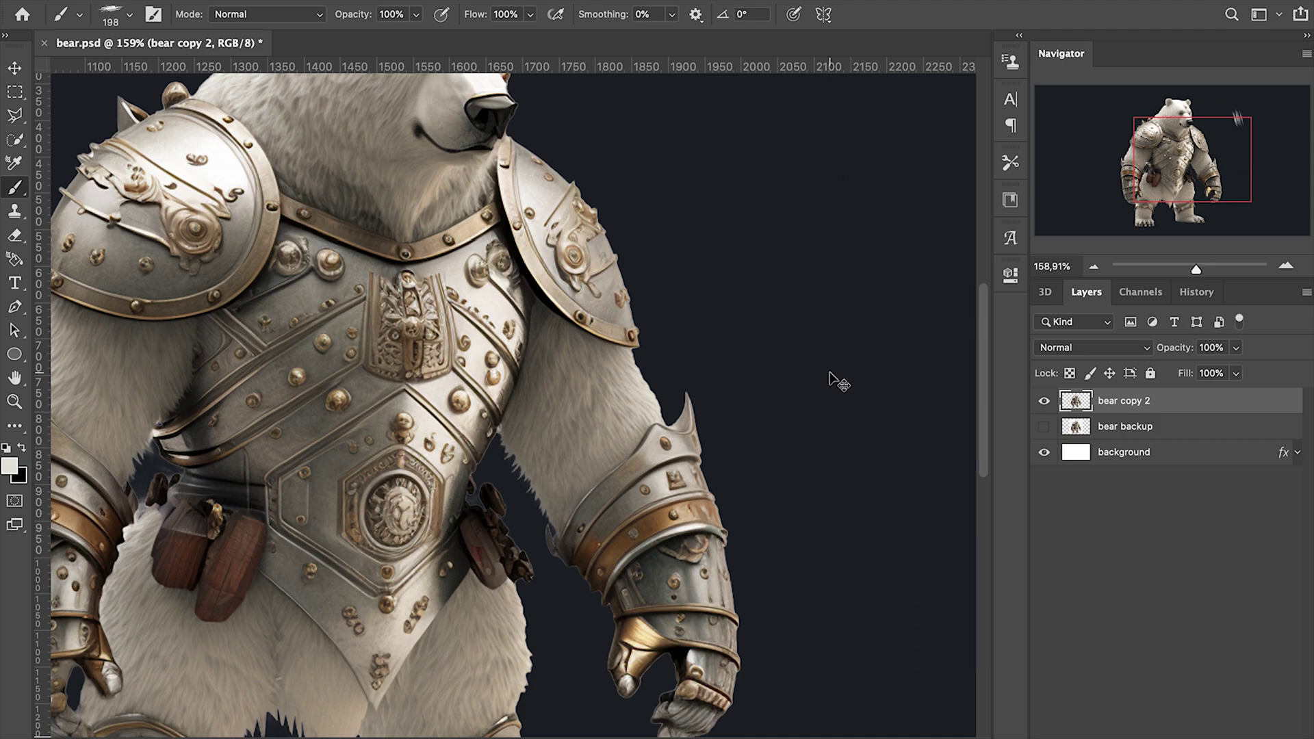
Step: Set the Painted Fur Point brush size to 25 px
mouse_move(1175, 149)
left_mouse_down()
mouse_move(1144, 129)
mouse_move(1155, 124)
left_mouse_up()
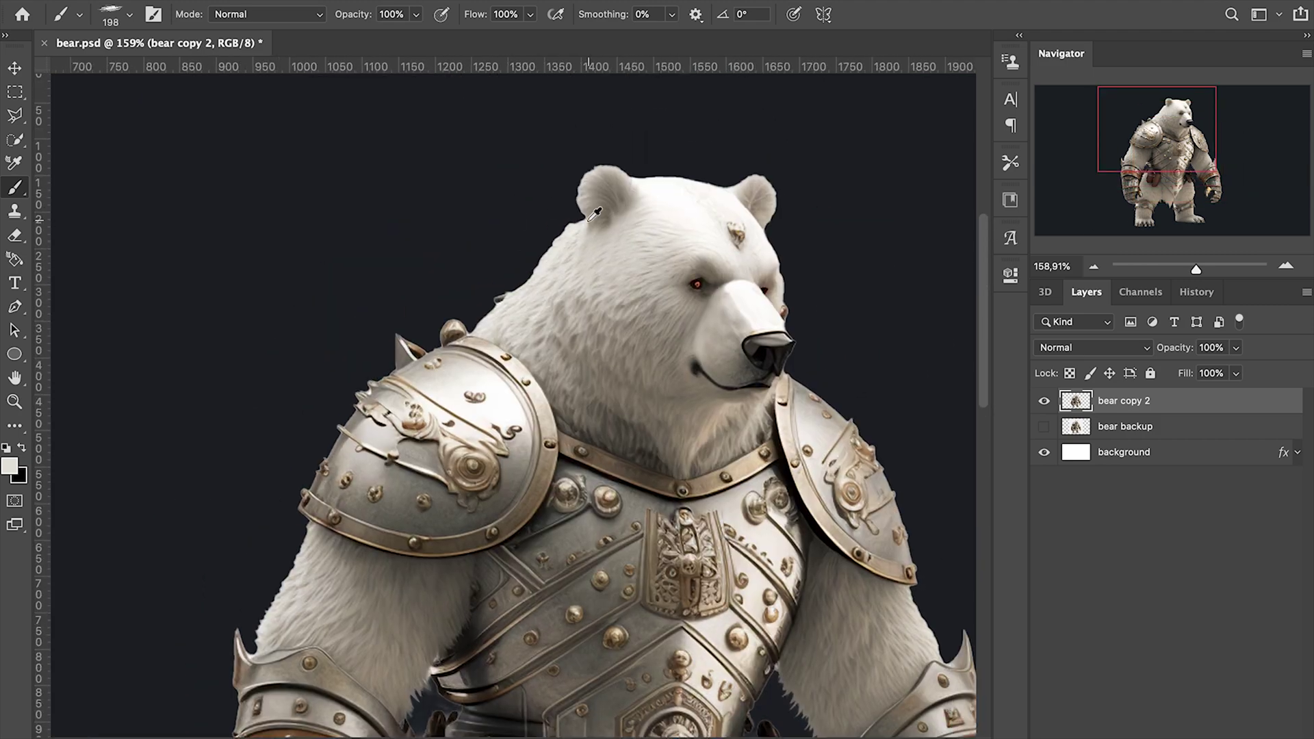
scroll(594, 212, "up", 8)
scroll(593, 213, "down", 5)
scroll(585, 221, "up", 4)
right_click(582, 222)
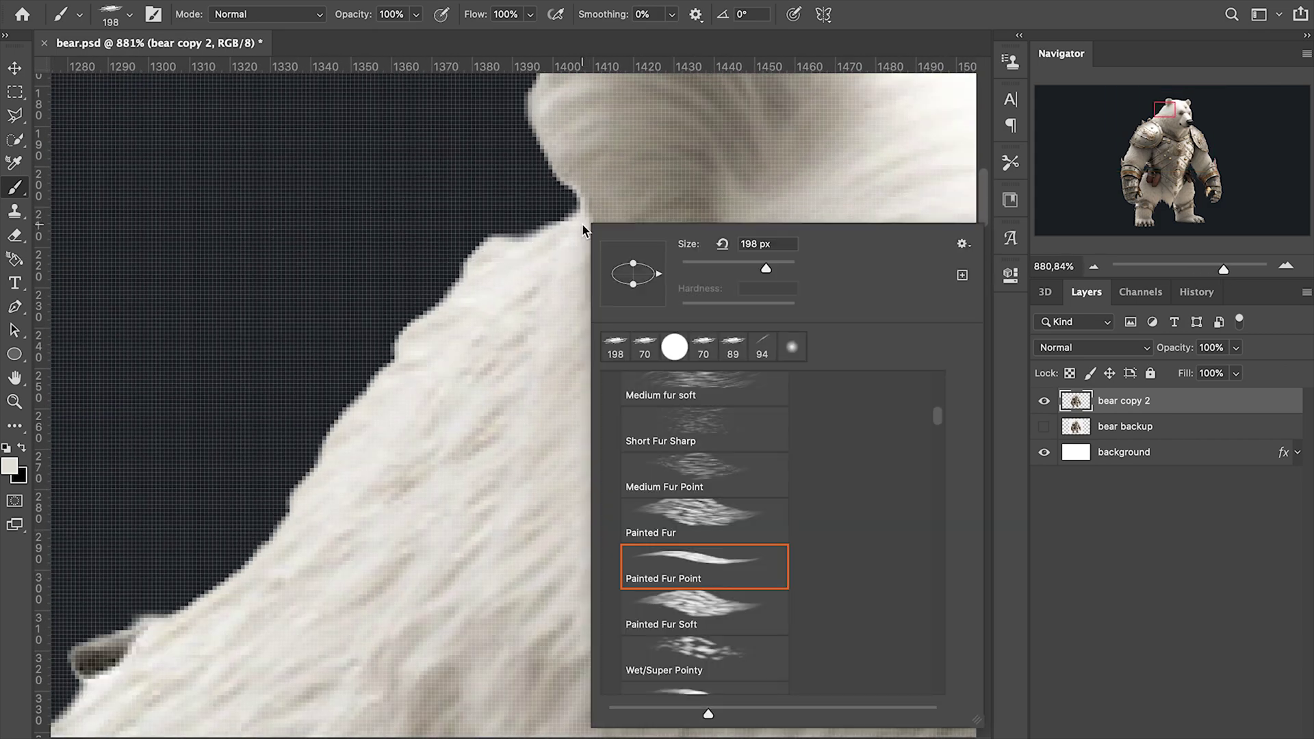
double_click(755, 244)
type("51")
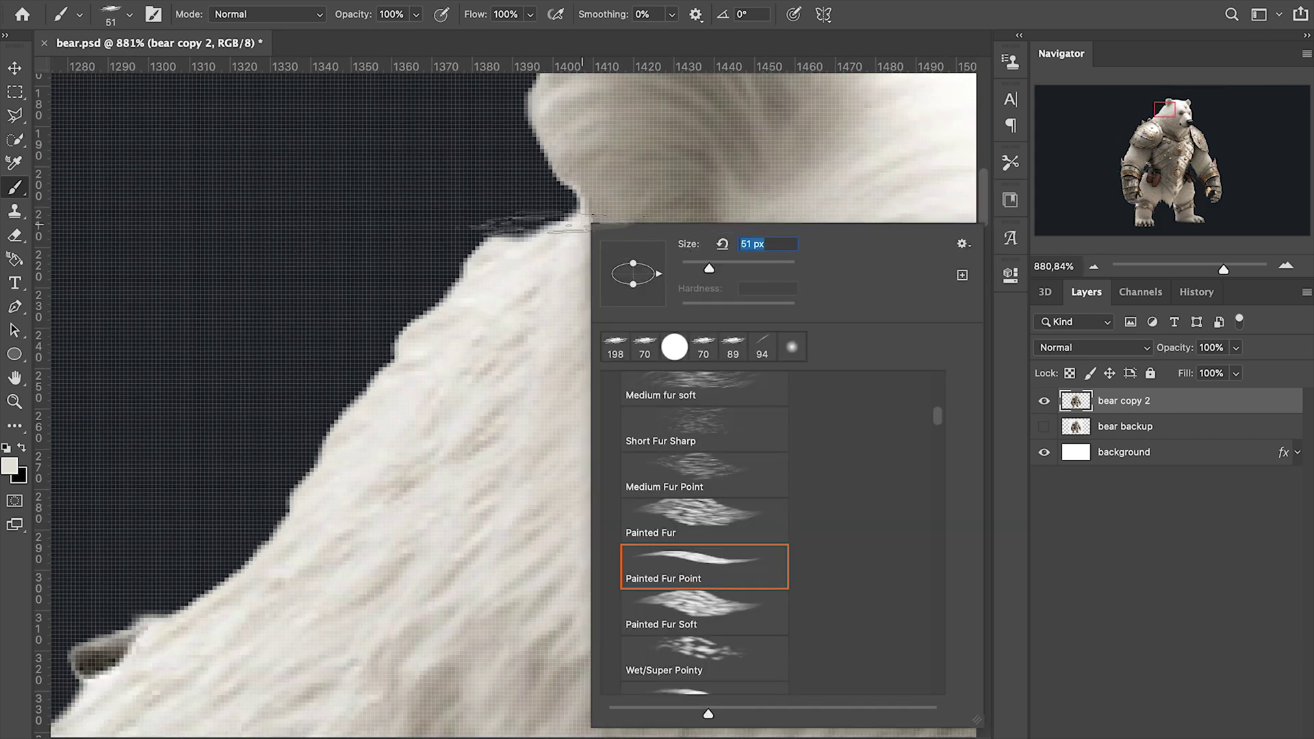
key("Return")
right_click(559, 226)
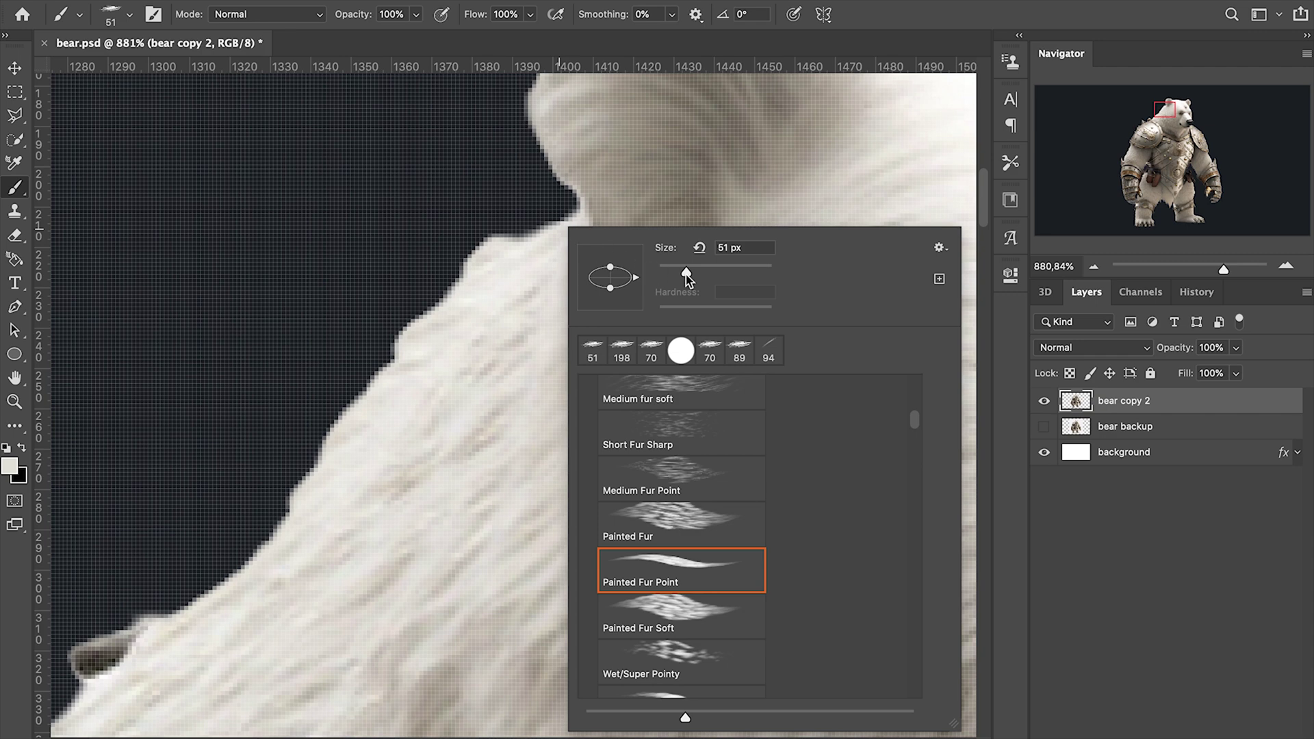
left_click_drag(687, 271, 673, 271)
key("Return")
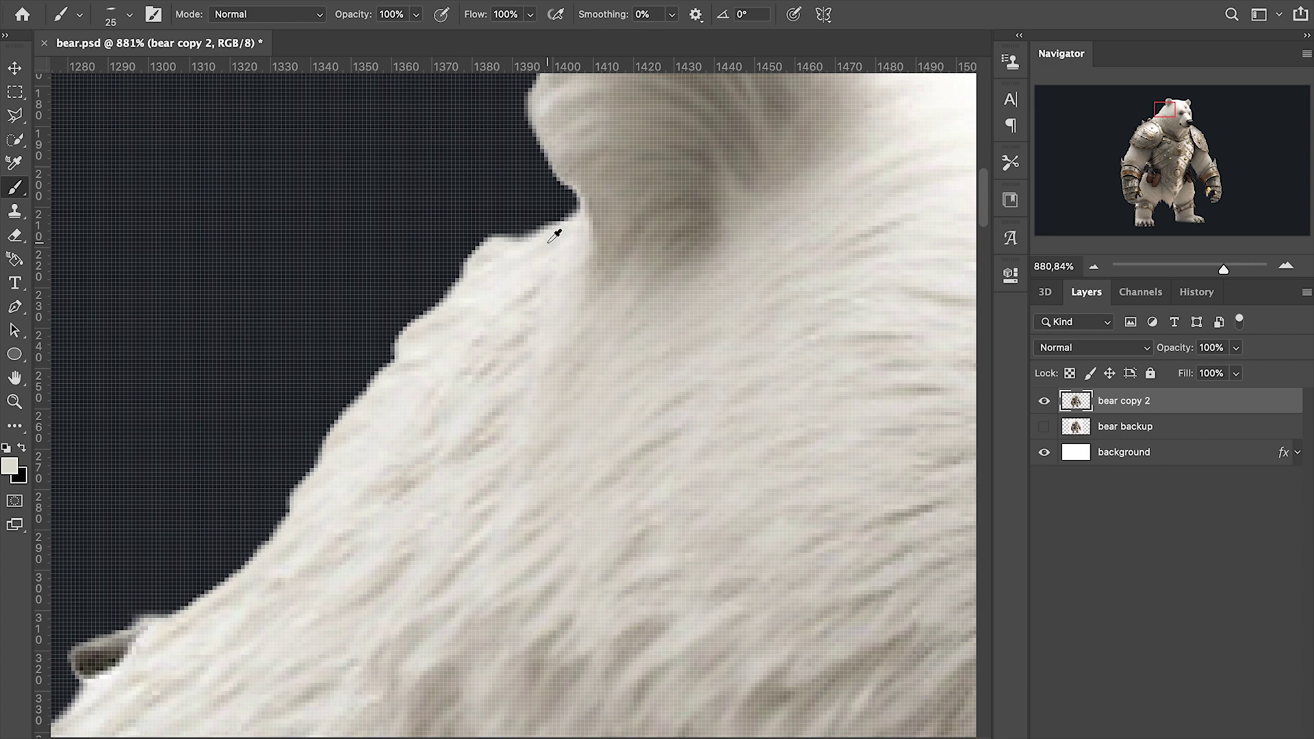
Step: Paint fur strands from the ear down the head's lower left edge
mouse_move(581, 229)
left_mouse_down()
mouse_move(514, 221)
mouse_move(432, 266)
mouse_move(355, 375)
left_mouse_up()
left_click_drag(410, 329, 298, 452)
mouse_move(360, 410)
left_mouse_down()
mouse_move(267, 478)
mouse_move(257, 503)
left_mouse_up()
left_click_drag(328, 463, 241, 529)
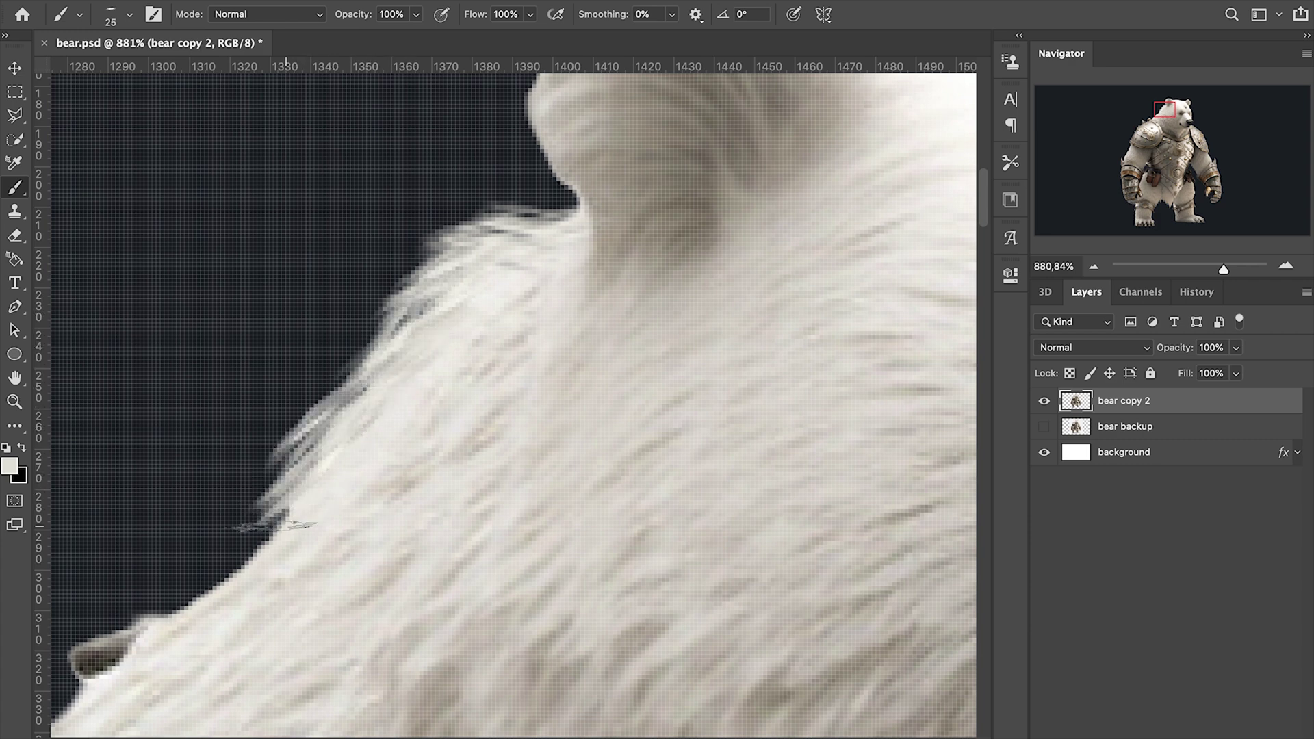
mouse_move(323, 513)
left_mouse_down()
mouse_move(236, 539)
mouse_move(195, 583)
left_mouse_up()
left_click_drag(262, 534, 170, 596)
left_click_drag(242, 563, 134, 622)
left_click_drag(211, 597, 124, 631)
scroll(290, 538, "down", 5)
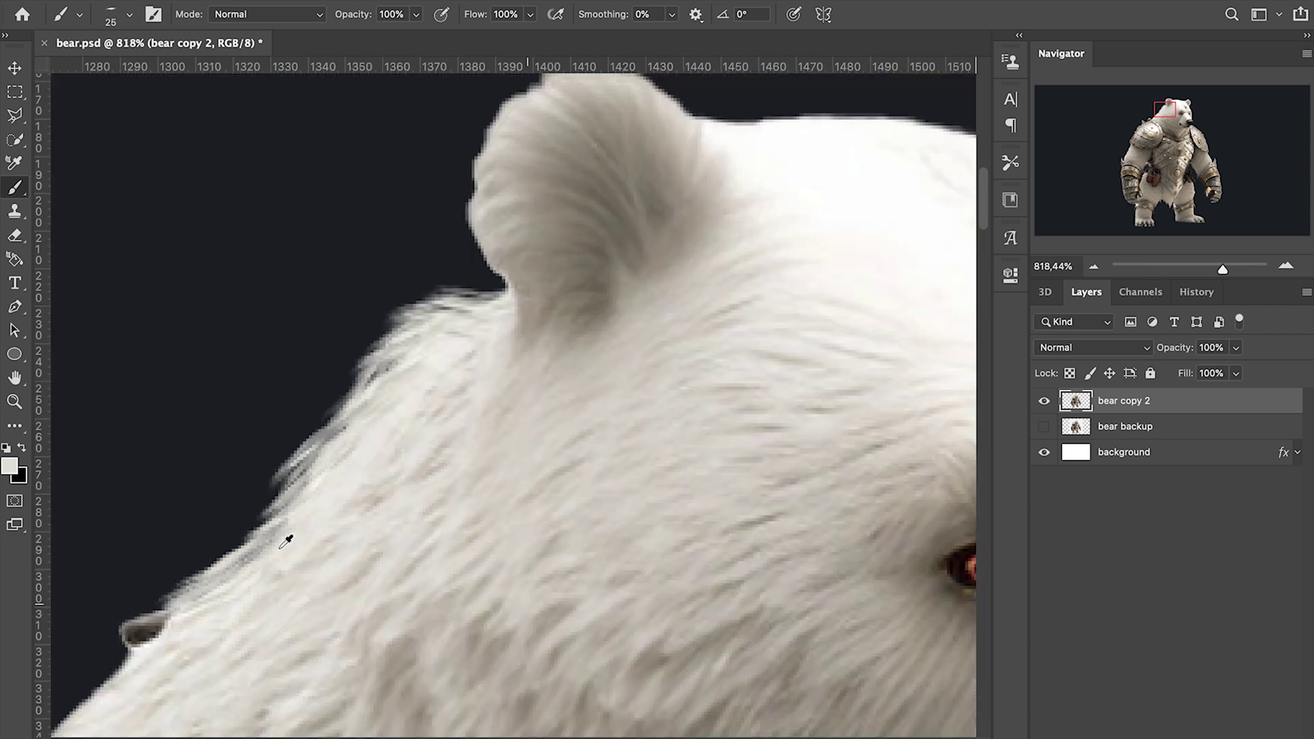
scroll(291, 538, "down", 3)
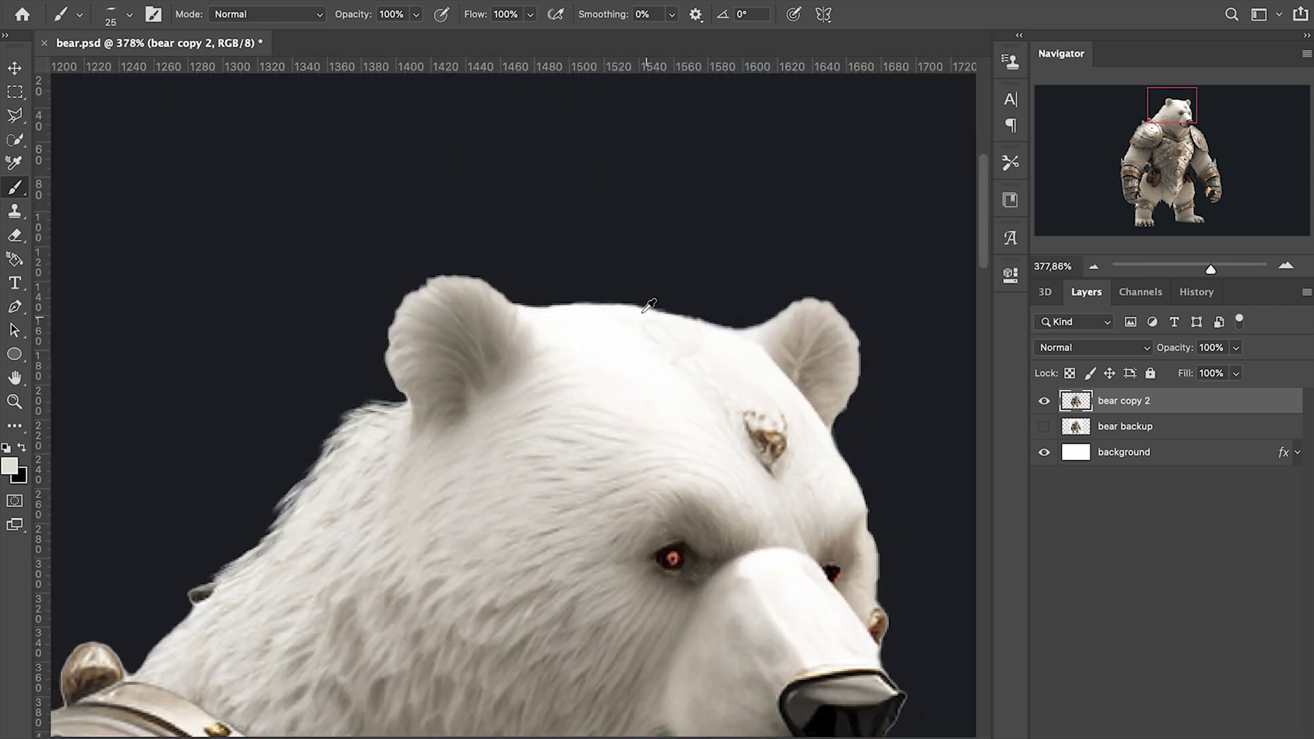
Step: Paint fur along the inner and outer edges of the arm beside the torso
left_click_drag(648, 308, 339, 667)
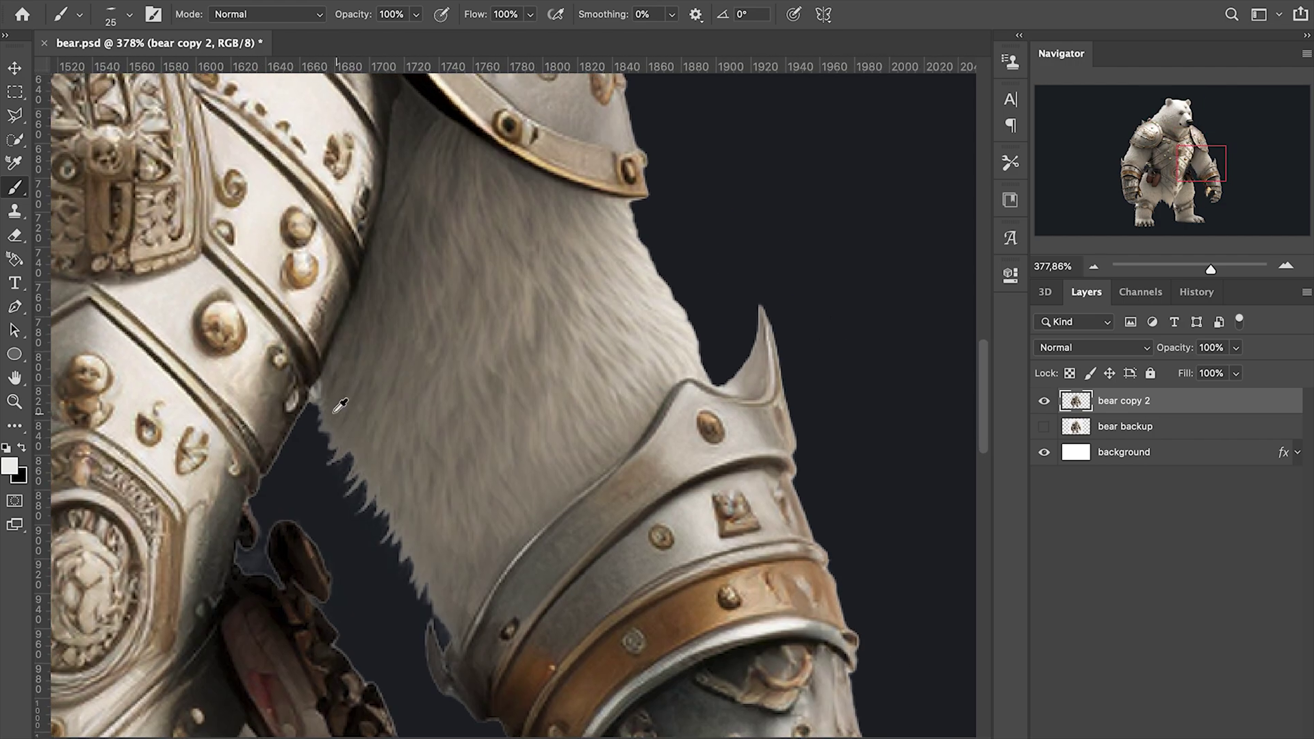
left_click_drag(324, 422, 442, 606)
left_click_drag(631, 221, 709, 365)
mouse_move(673, 308)
left_mouse_down()
mouse_move(647, 246)
mouse_move(493, 349)
mouse_move(537, 402)
left_mouse_up()
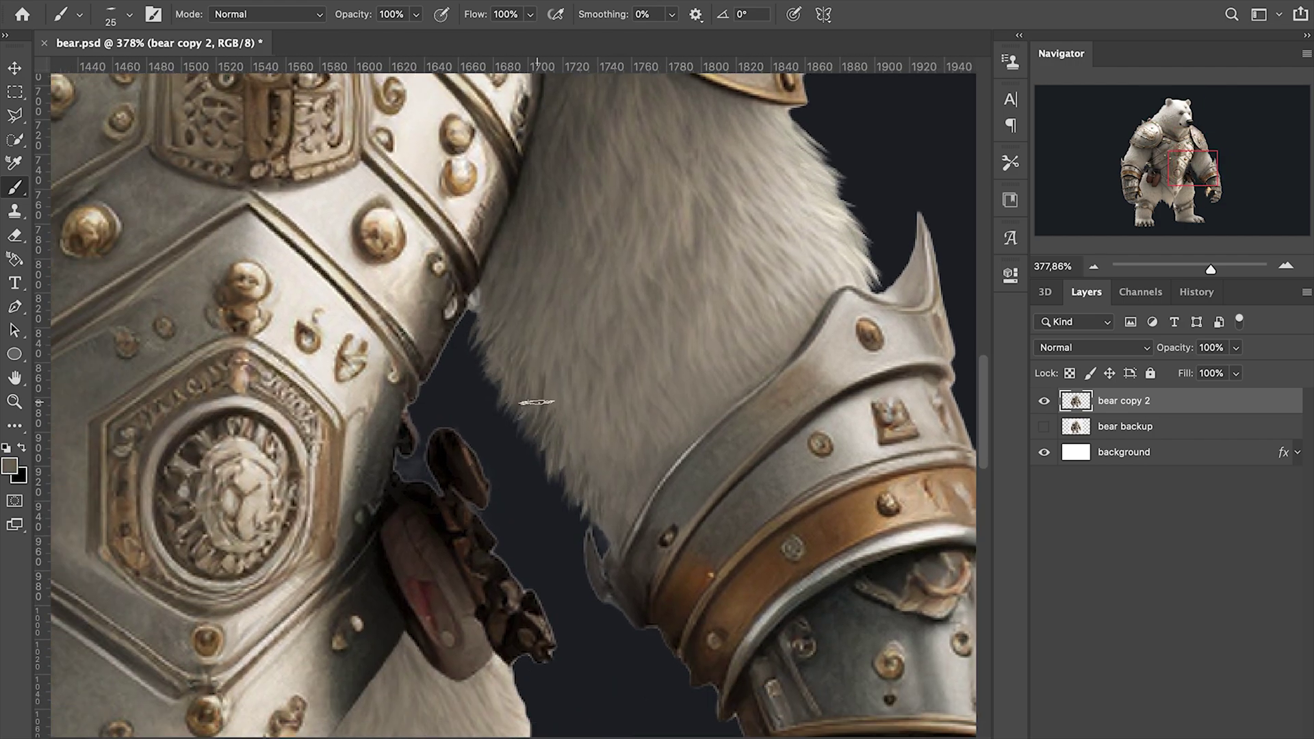
scroll(537, 403, "down", 5)
scroll(431, 123, "up", 8)
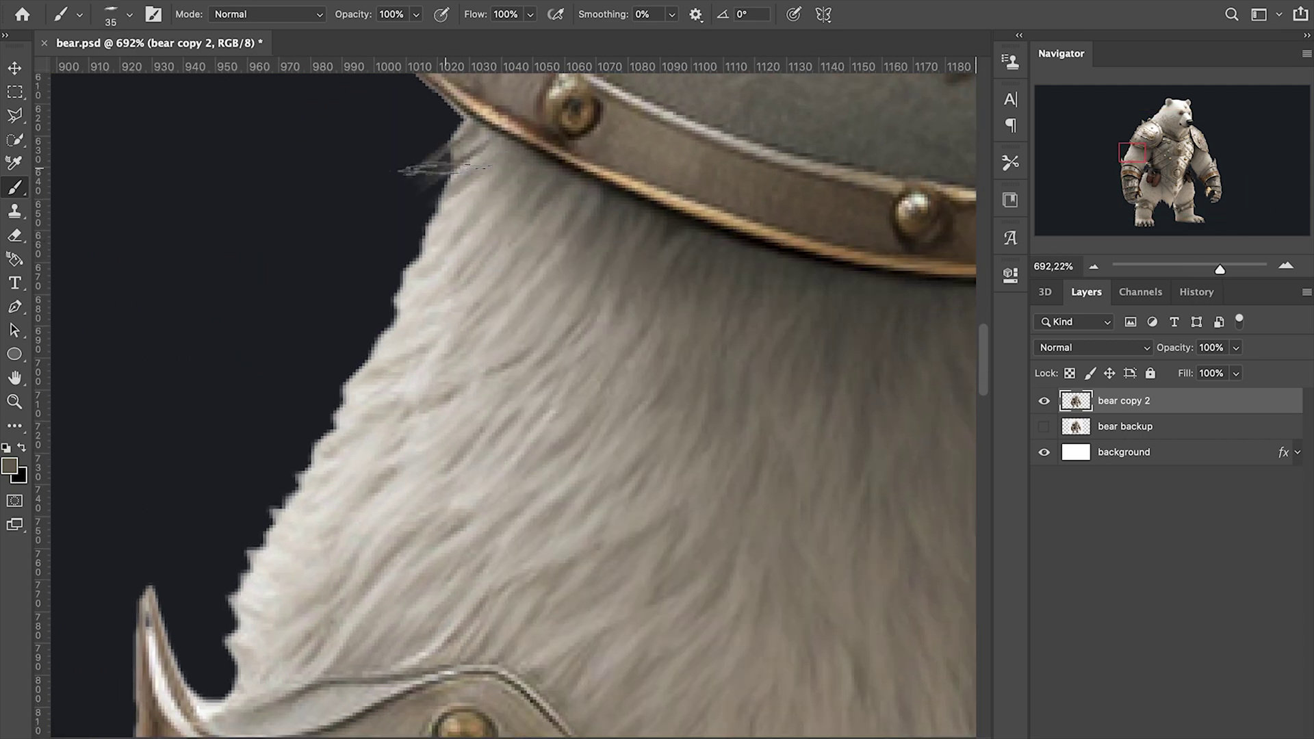
Step: Paint fur strands under the collar and up the left fur edge
left_click_drag(411, 169, 484, 175)
scroll(431, 185, "down", 3)
mouse_move(421, 308)
left_mouse_down()
mouse_move(364, 422)
mouse_move(344, 503)
left_mouse_up()
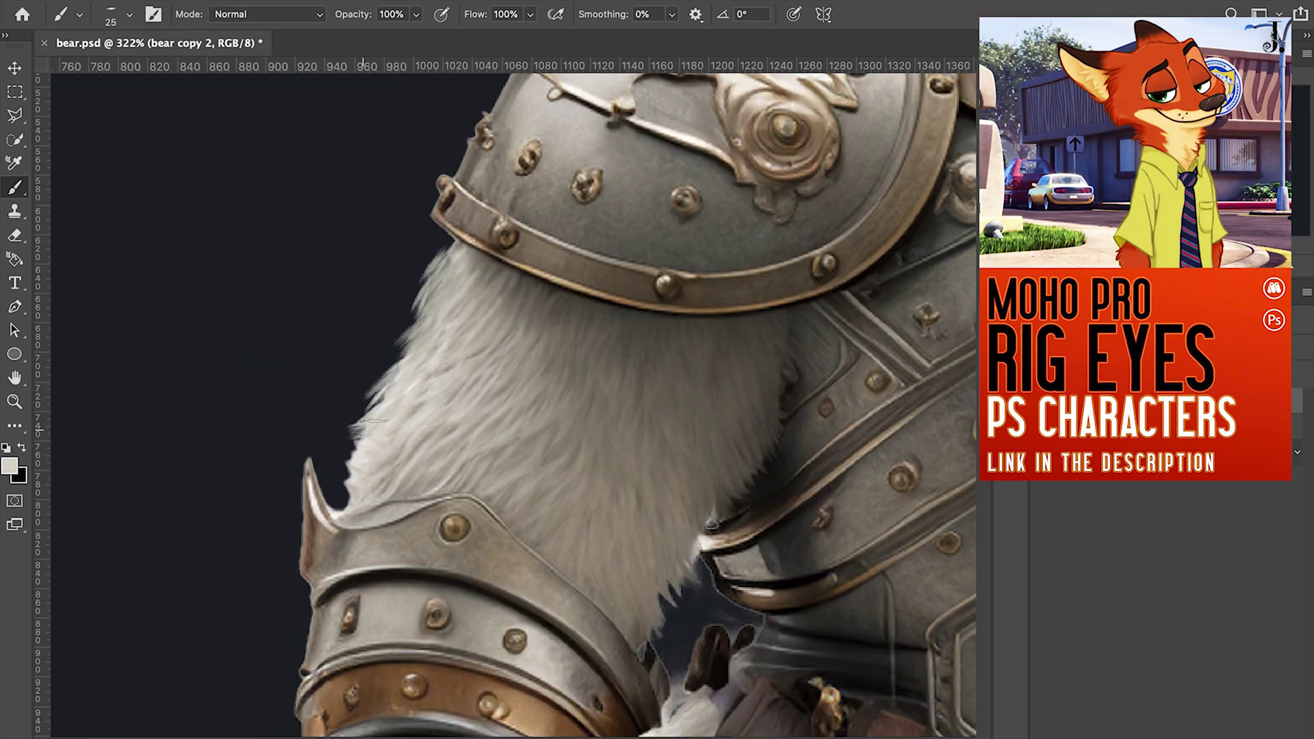
mouse_move(384, 406)
left_mouse_down()
mouse_move(390, 375)
mouse_move(365, 421)
left_mouse_up()
left_click_drag(406, 349, 447, 251)
left_click_drag(410, 313, 426, 323)
scroll(442, 257, "up", 6)
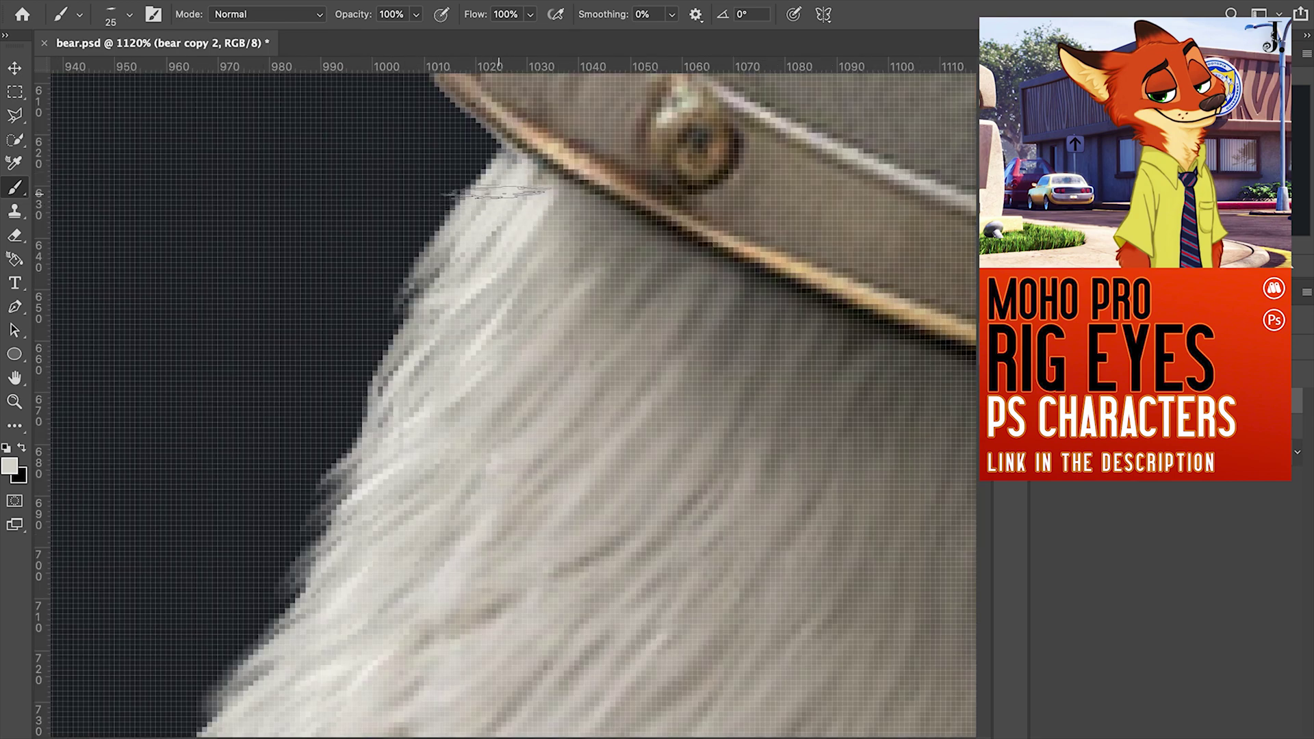
scroll(493, 206, "down", 6)
Step: Erase stray fur tufts in the dark gap between the arm armour and the bag
left_click_drag(617, 514, 462, 257)
scroll(606, 342, "up", 4)
key("e")
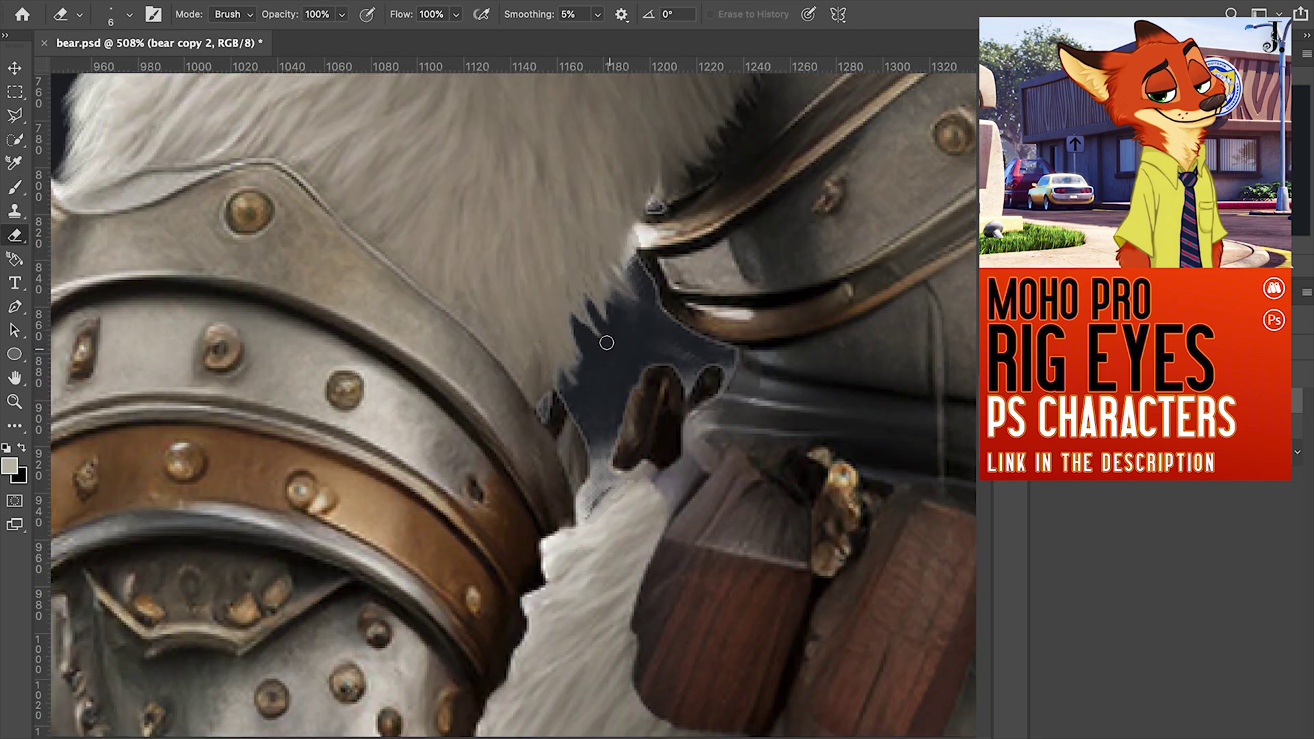
left_click_drag(606, 344, 626, 267)
left_click_drag(694, 364, 668, 354)
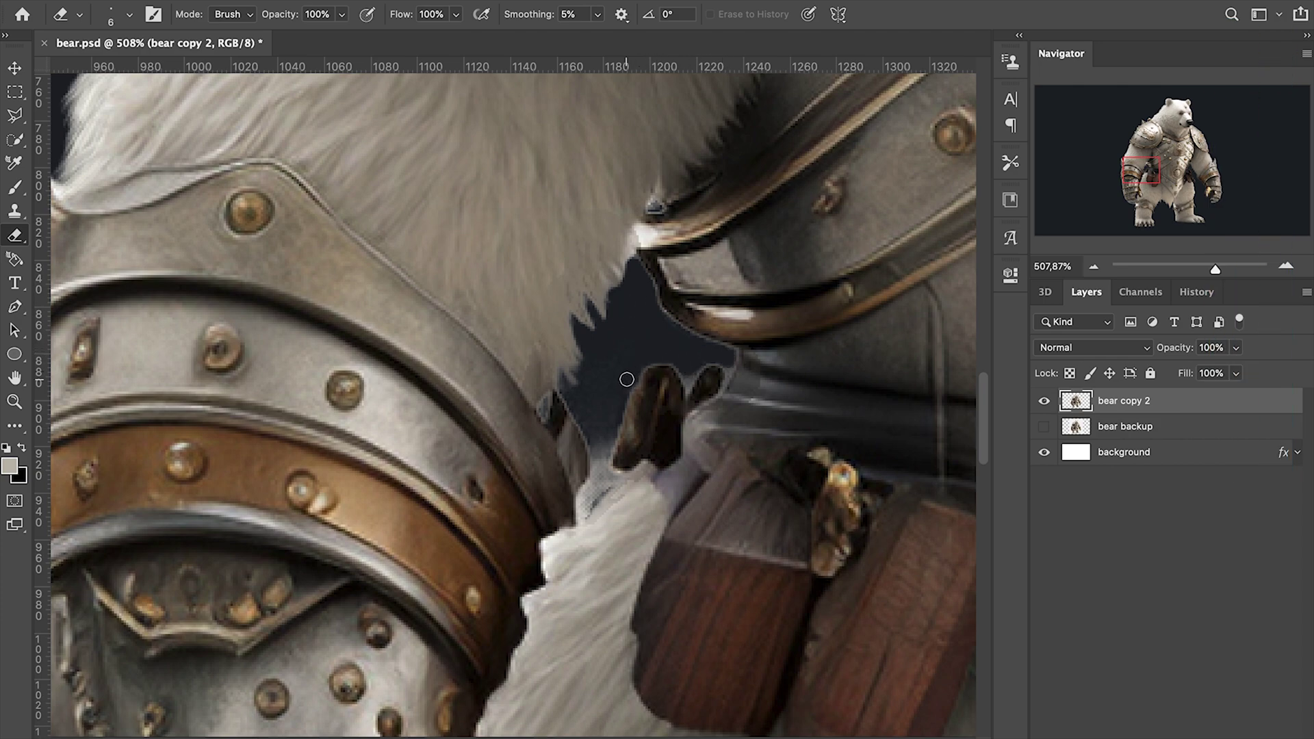
left_click_drag(565, 370, 600, 405)
Step: Paint fur strands back over the dark gap's edges, then return to the Eraser
key("b")
left_click_drag(559, 308, 616, 288)
mouse_move(554, 379)
left_mouse_down()
mouse_move(616, 267)
mouse_move(606, 297)
mouse_move(575, 318)
left_mouse_up()
scroll(606, 493, "up", 2)
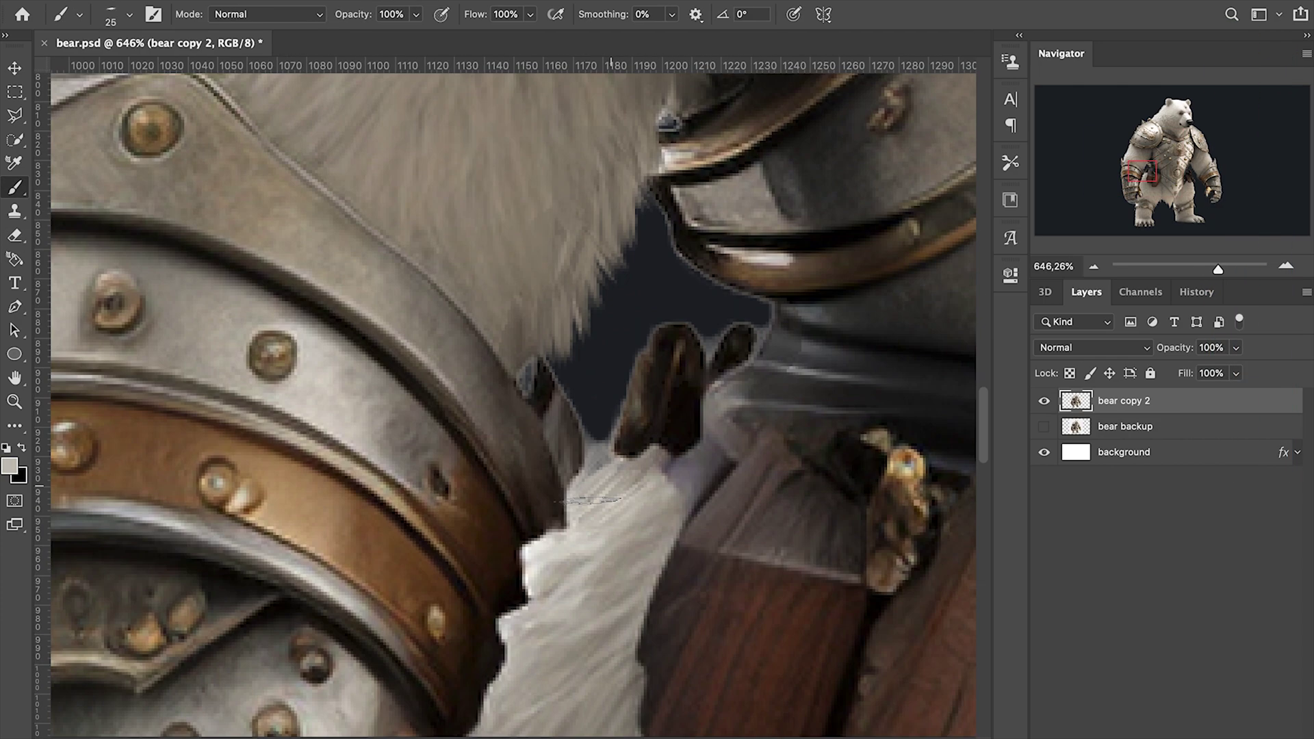
left_click_drag(564, 452, 637, 513)
key("e")
right_click(708, 308)
key("Escape")
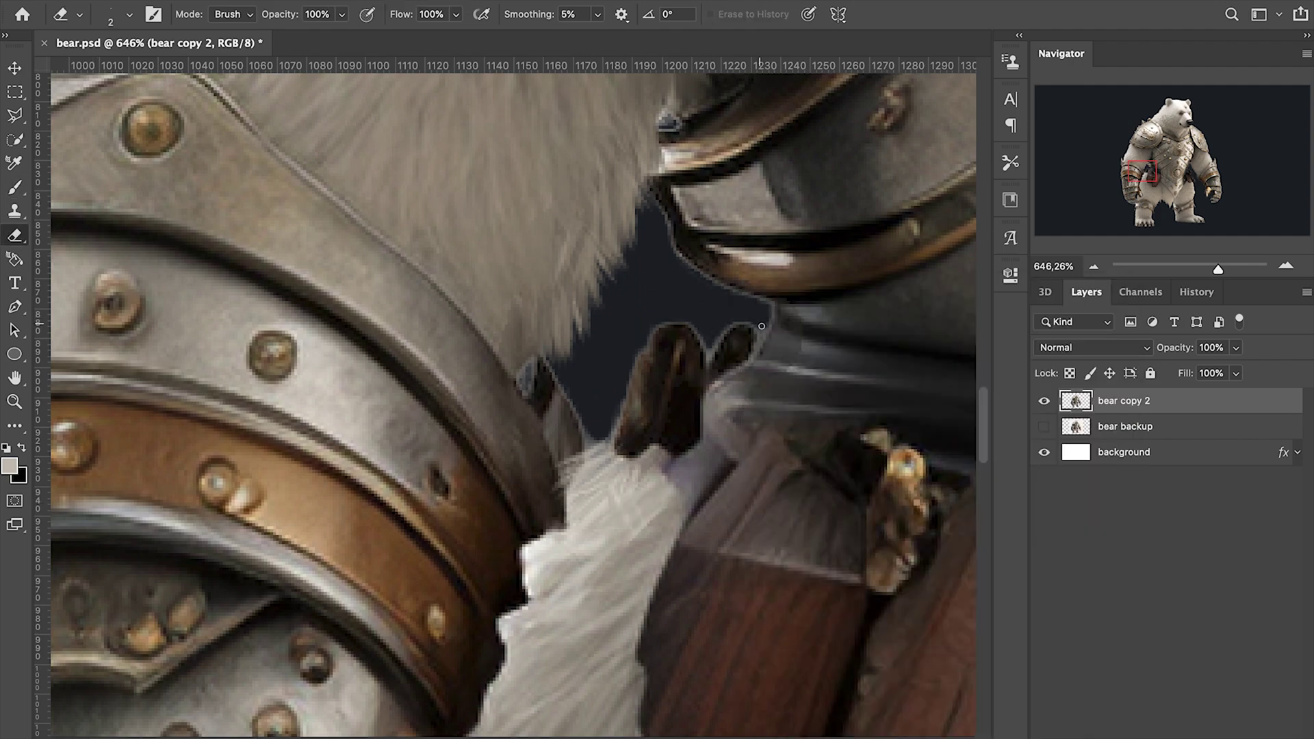
scroll(739, 360, "down", 5)
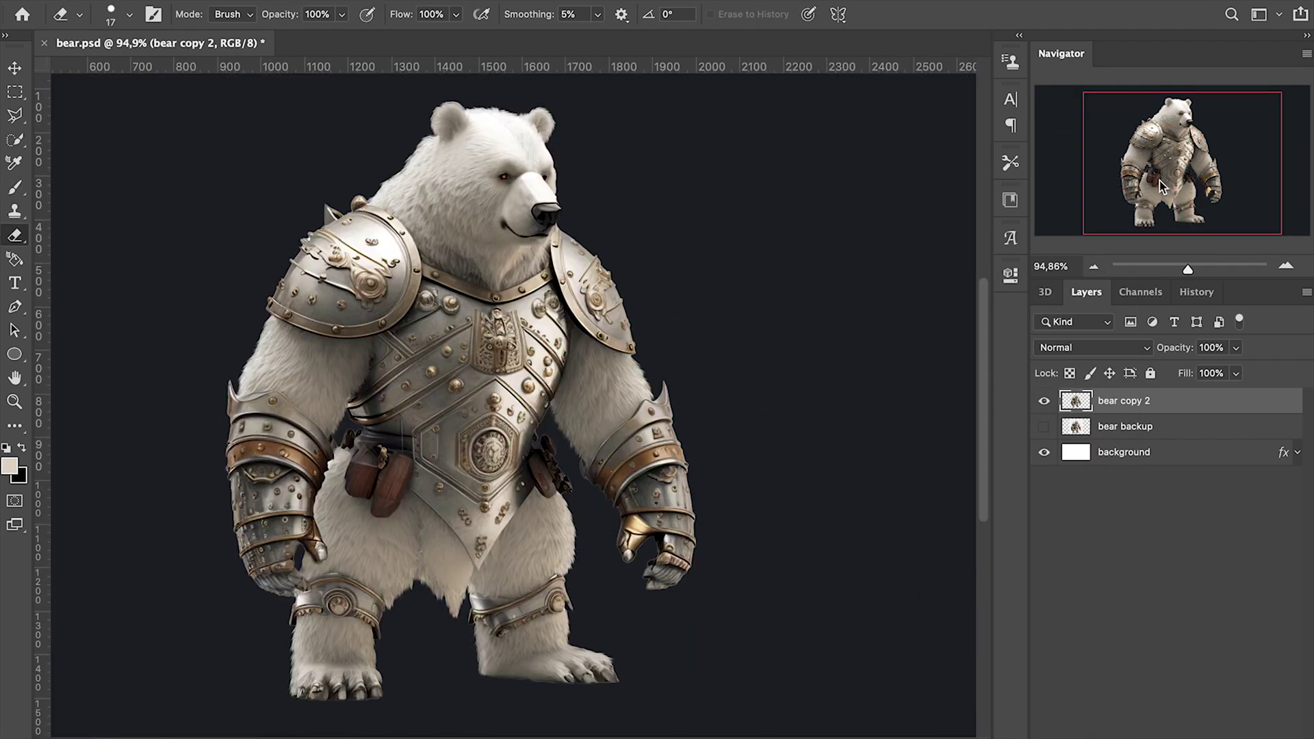
Step: Add a Selective Color adjustment layer and target its Reds range
left_click_drag(1166, 175, 1156, 165)
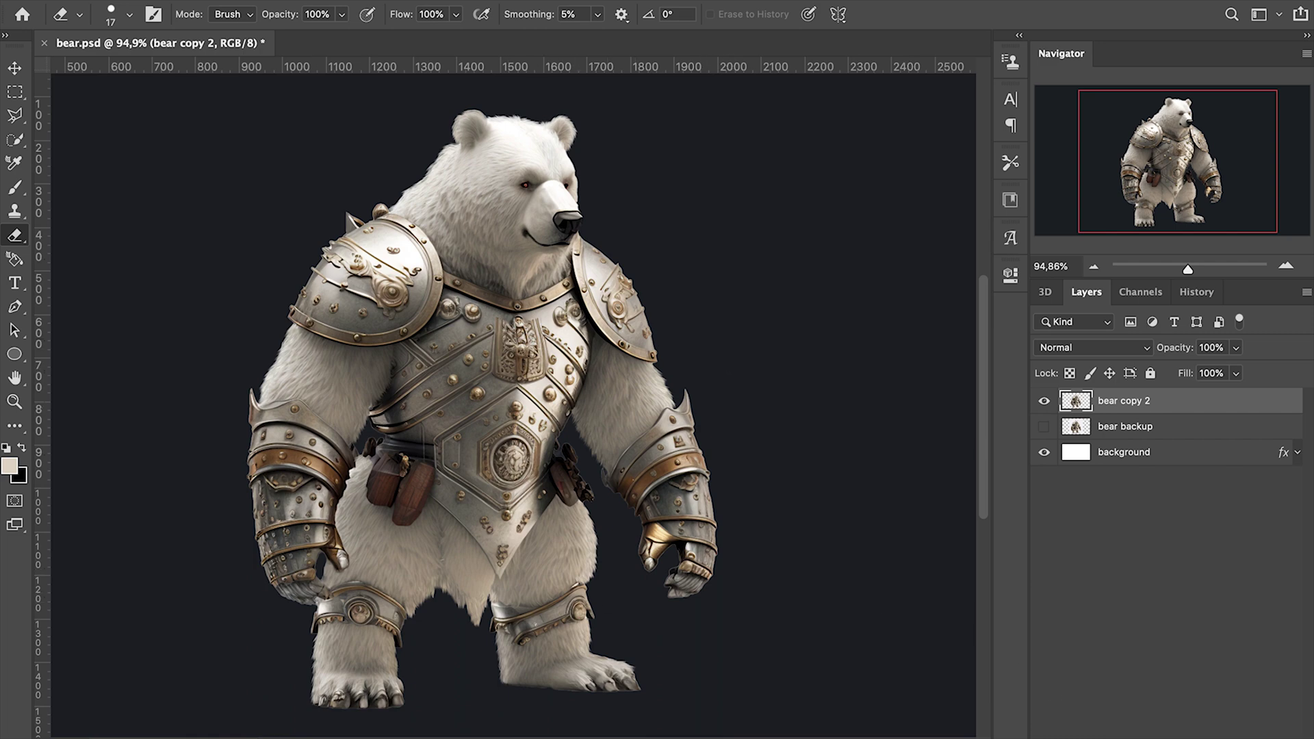
left_click(1221, 736)
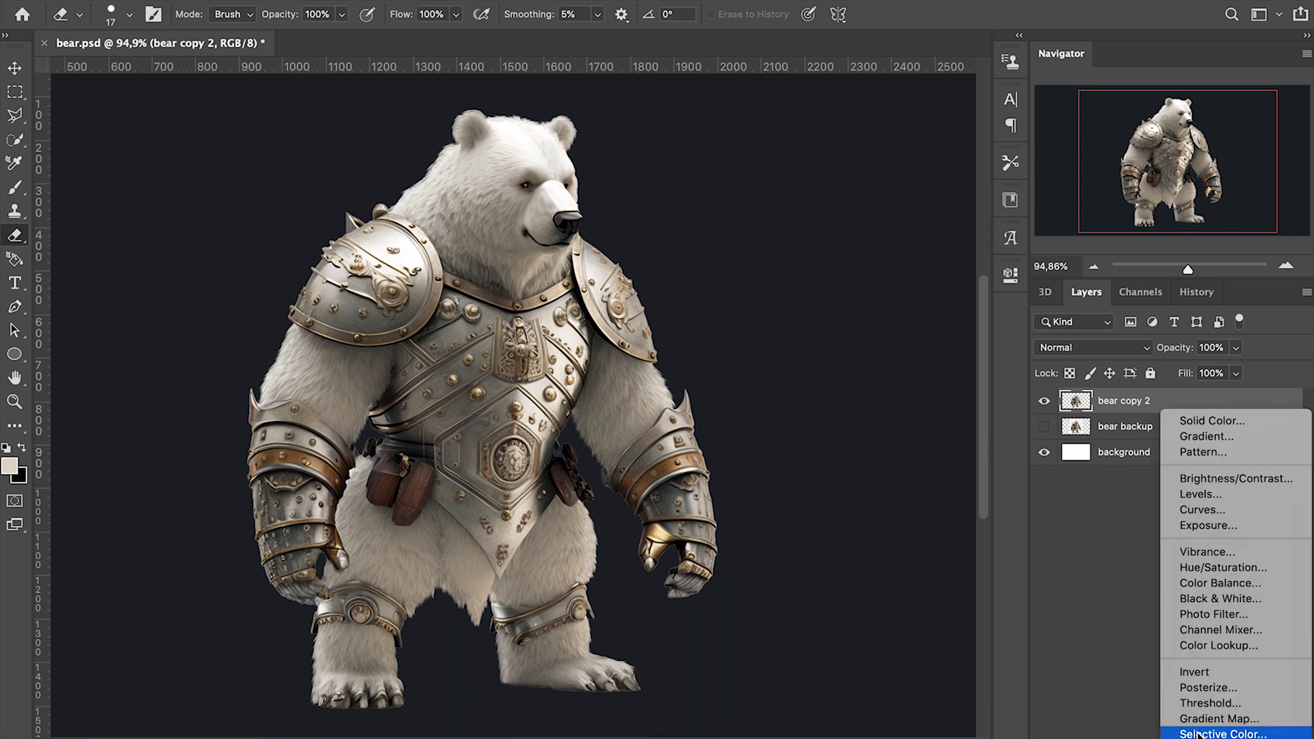
left_click(1222, 733)
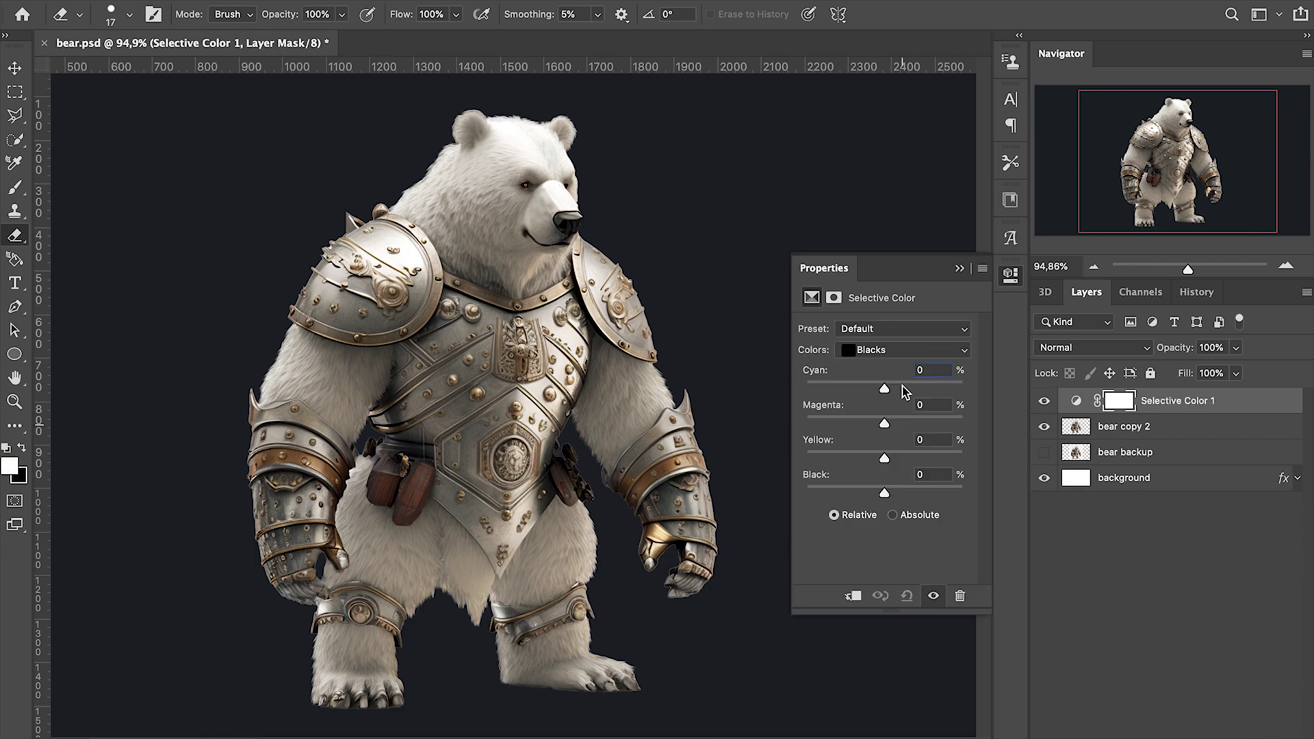
left_click(899, 351)
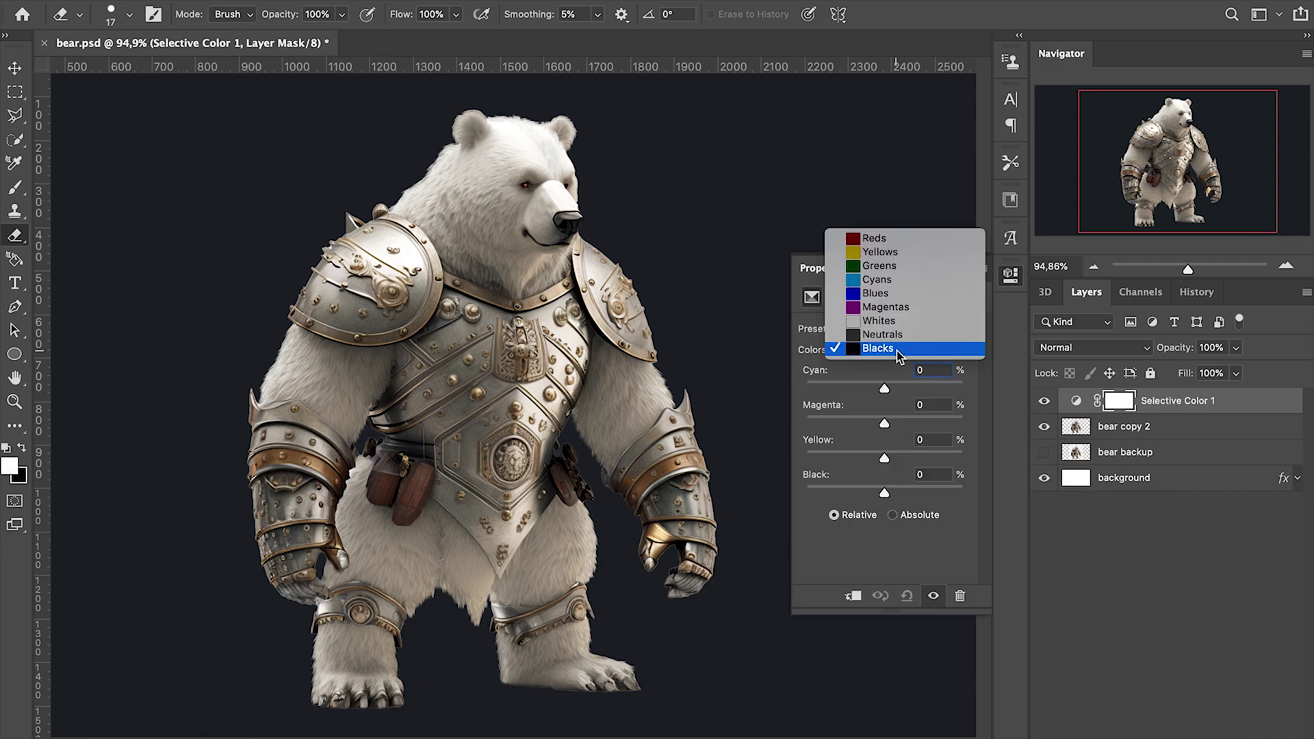
left_click(900, 242)
Step: Set Reds Cyan to -100 with more magenta, then rebalance magenta and yellow in Yellows
left_click_drag(822, 389, 805, 389)
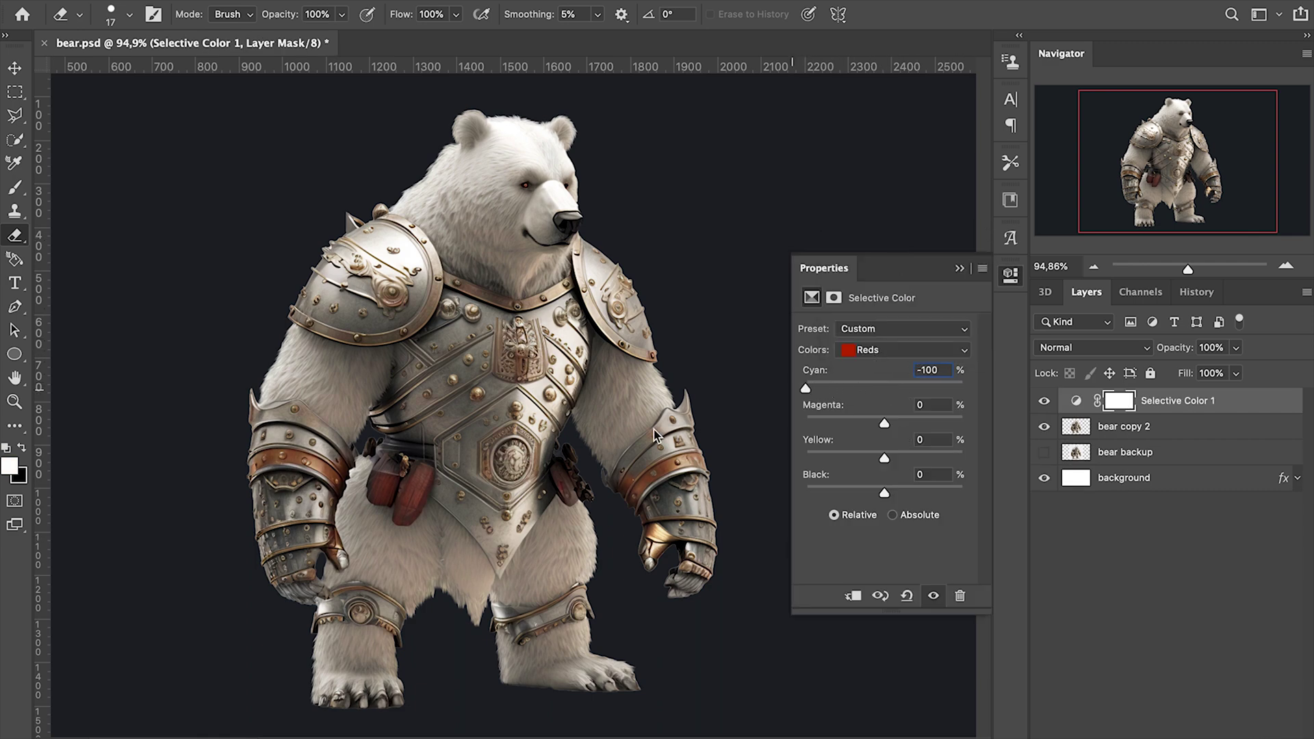
left_click_drag(884, 424, 895, 424)
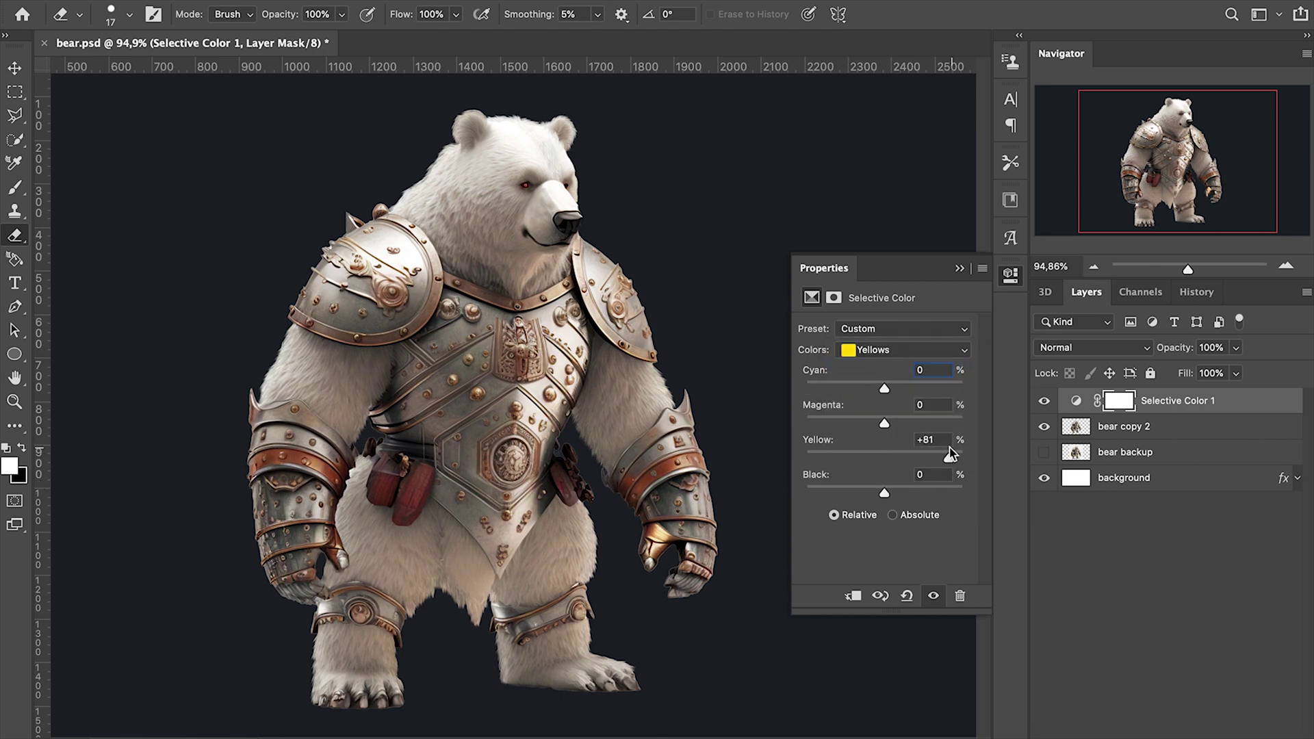
left_click_drag(952, 456, 942, 457)
left_click_drag(884, 423, 872, 424)
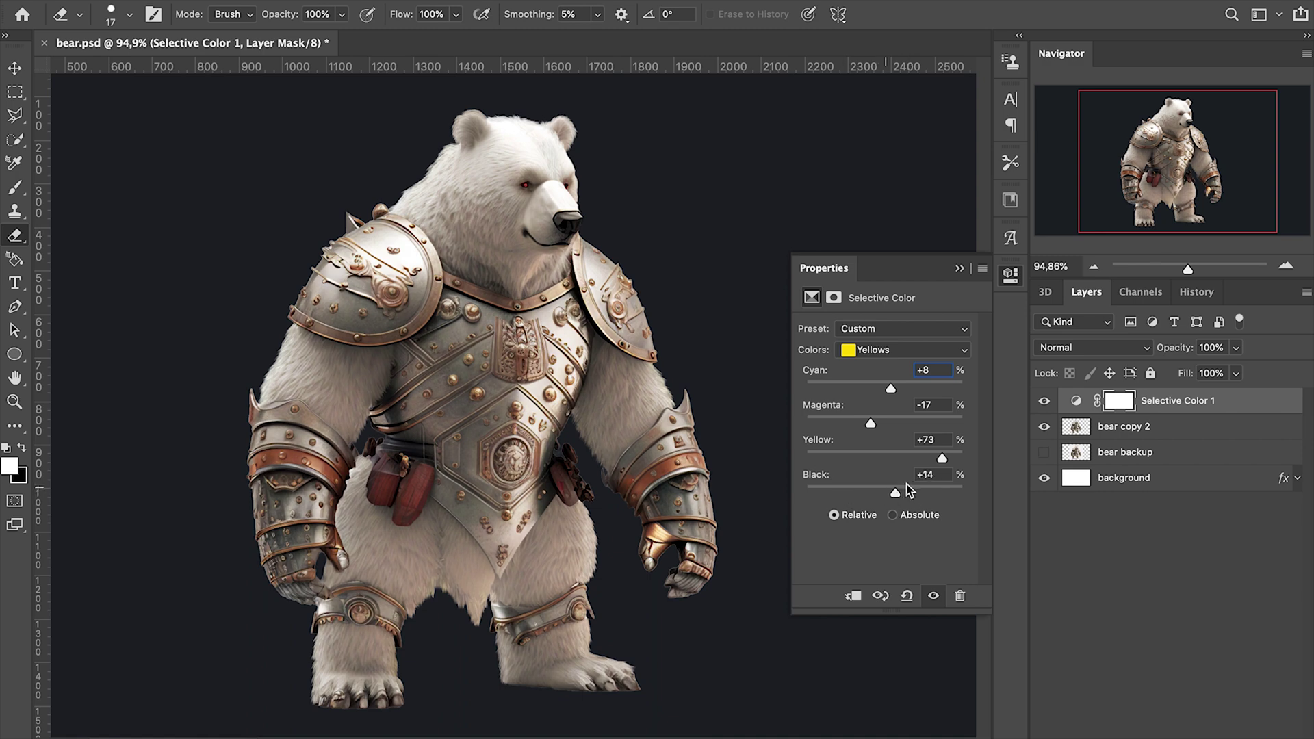
left_click(959, 268)
left_click(1141, 471)
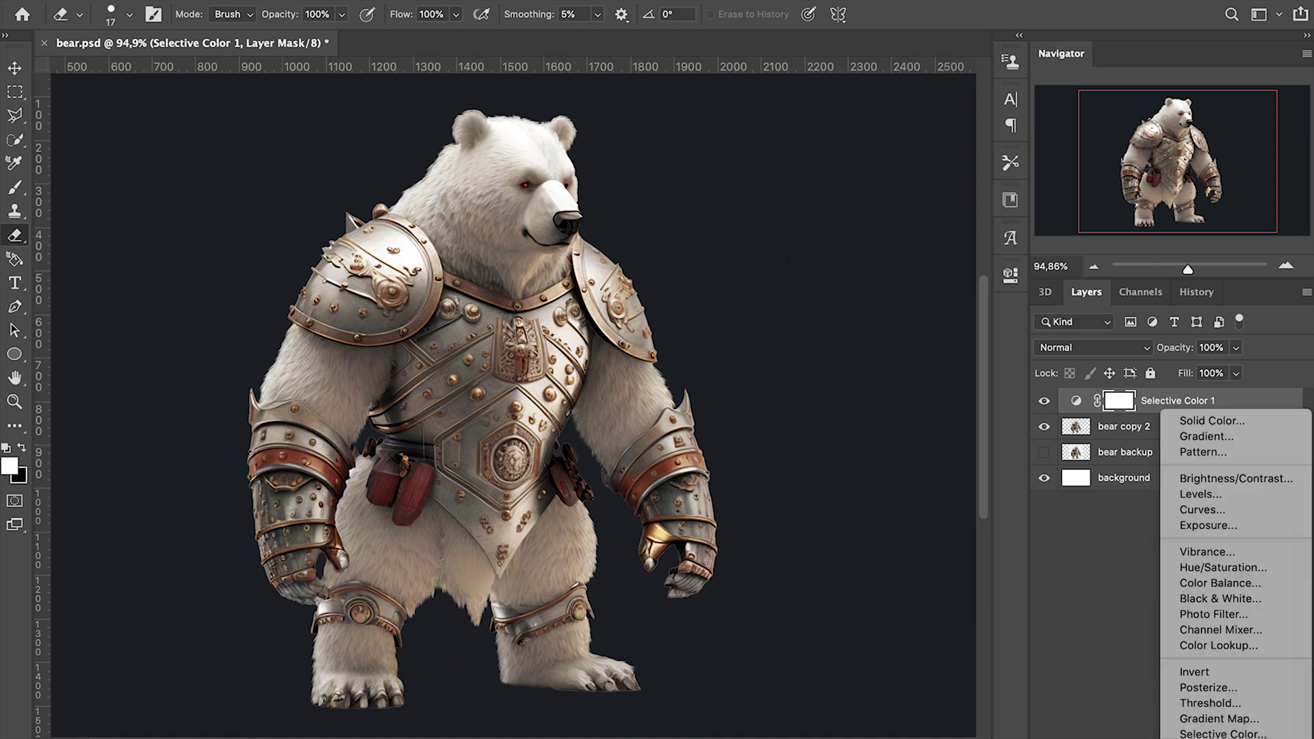
Step: Add a Brightness/Contrast layer with raised contrast, then merge both adjustments with bear copy 2
left_click(1235, 479)
mouse_move(899, 414)
left_mouse_down()
mouse_move(928, 414)
mouse_move(880, 379)
left_mouse_up()
left_click(1011, 273)
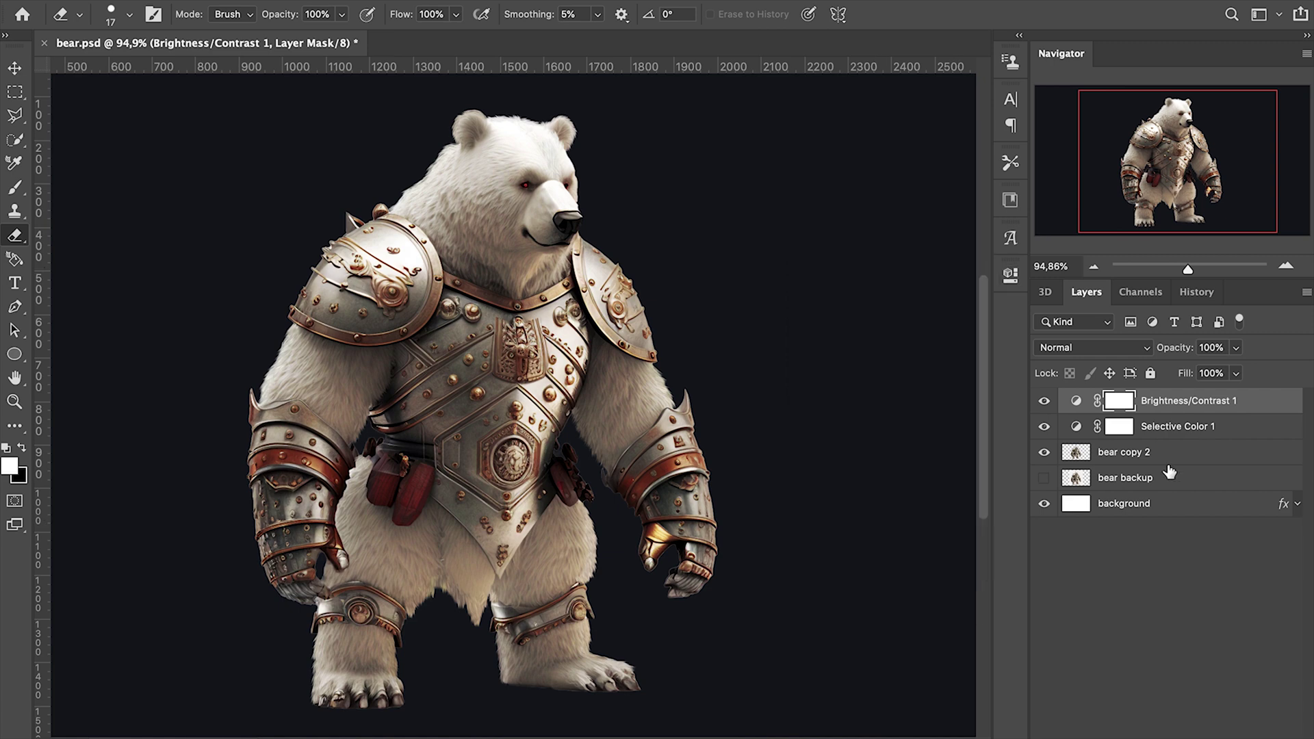
left_click(1206, 459, "shift")
right_click(1205, 462)
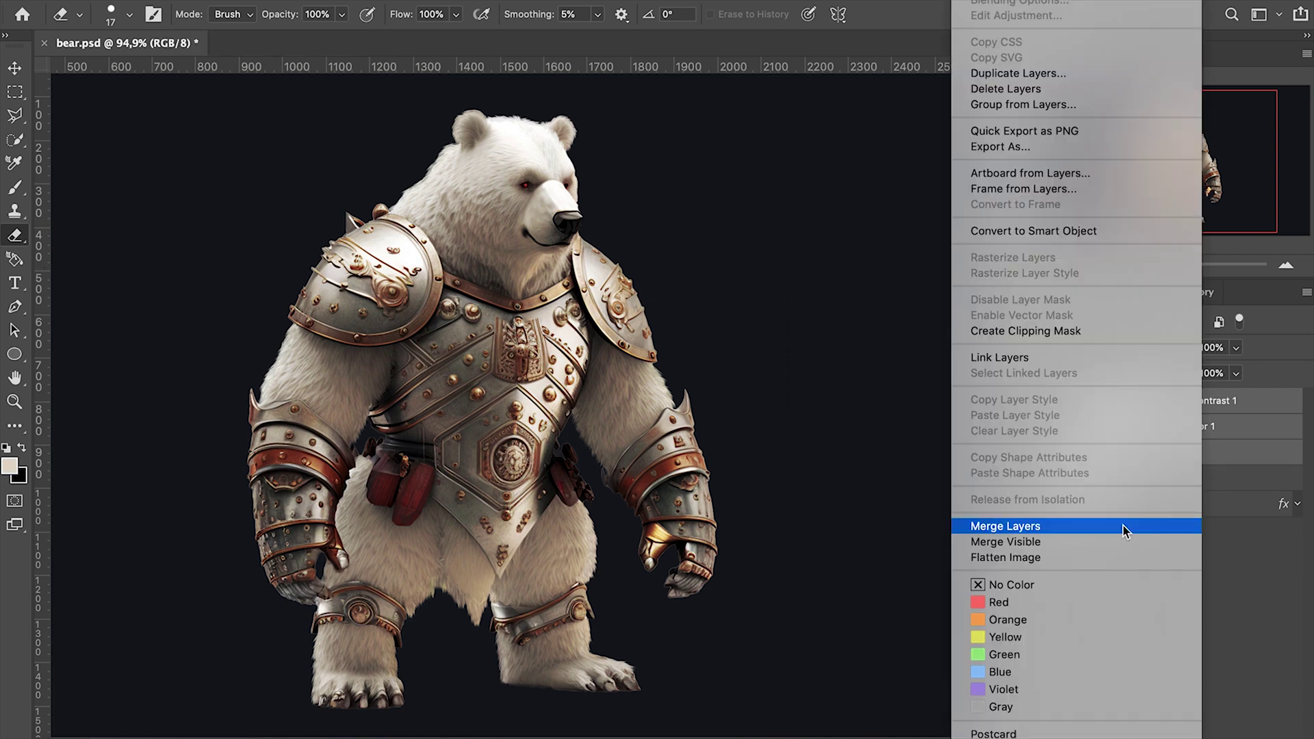
left_click(1126, 526)
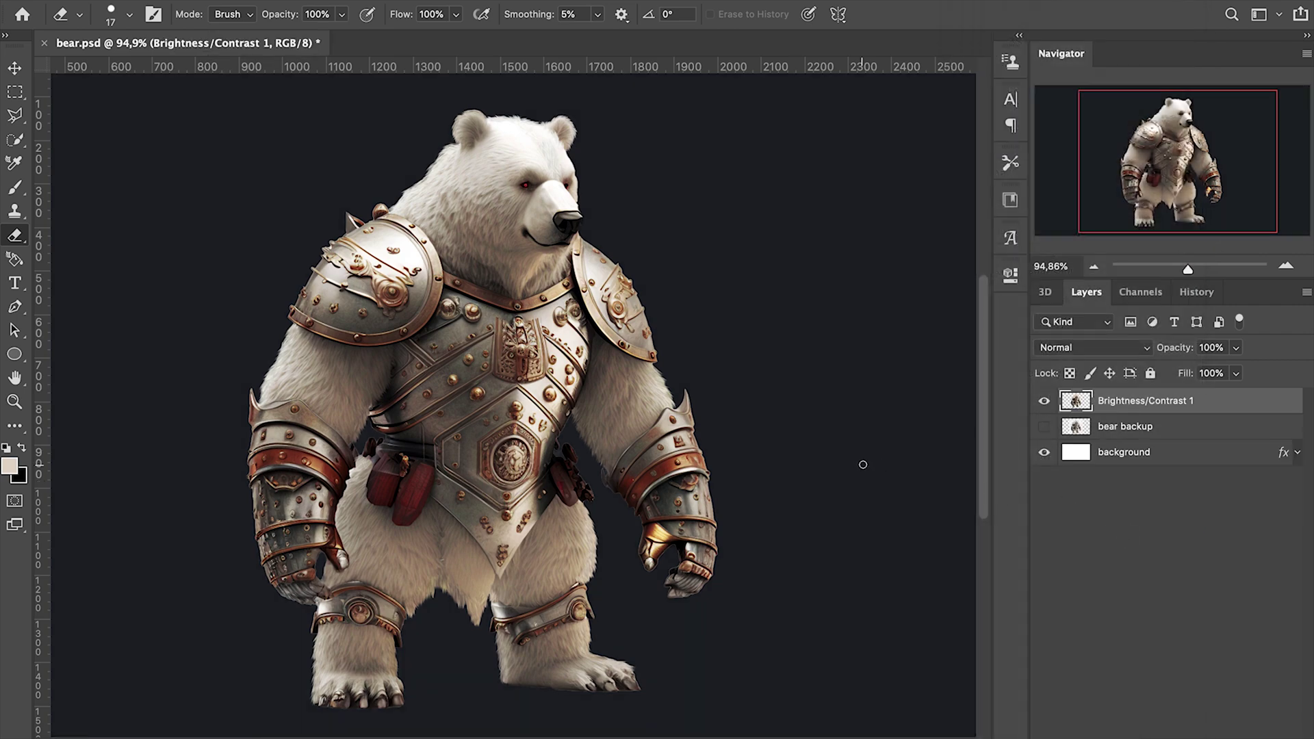
Step: Place bear backup beside the adjusted bear to compare, then hide it and recentre the bear
left_click(1044, 426)
left_click(1125, 425)
key("v")
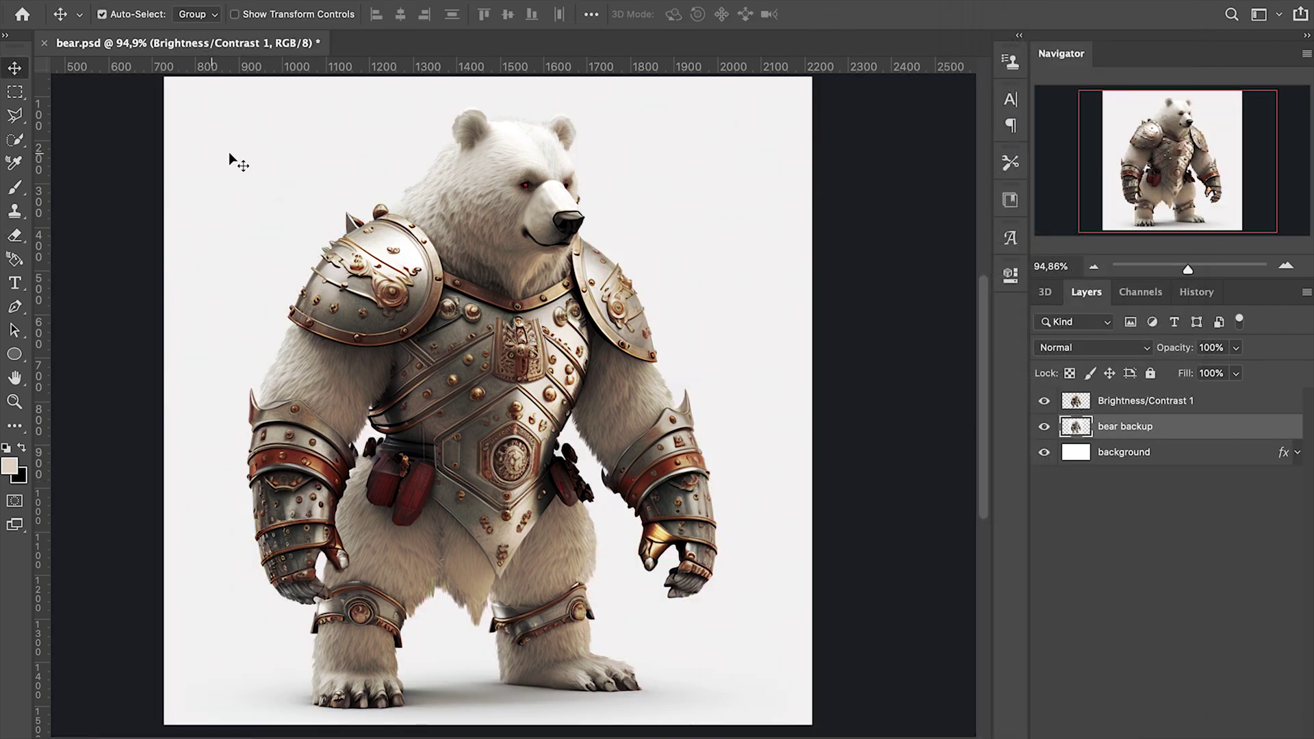
left_click_drag(236, 155, 616, 154)
left_click_drag(1201, 149, 1262, 149)
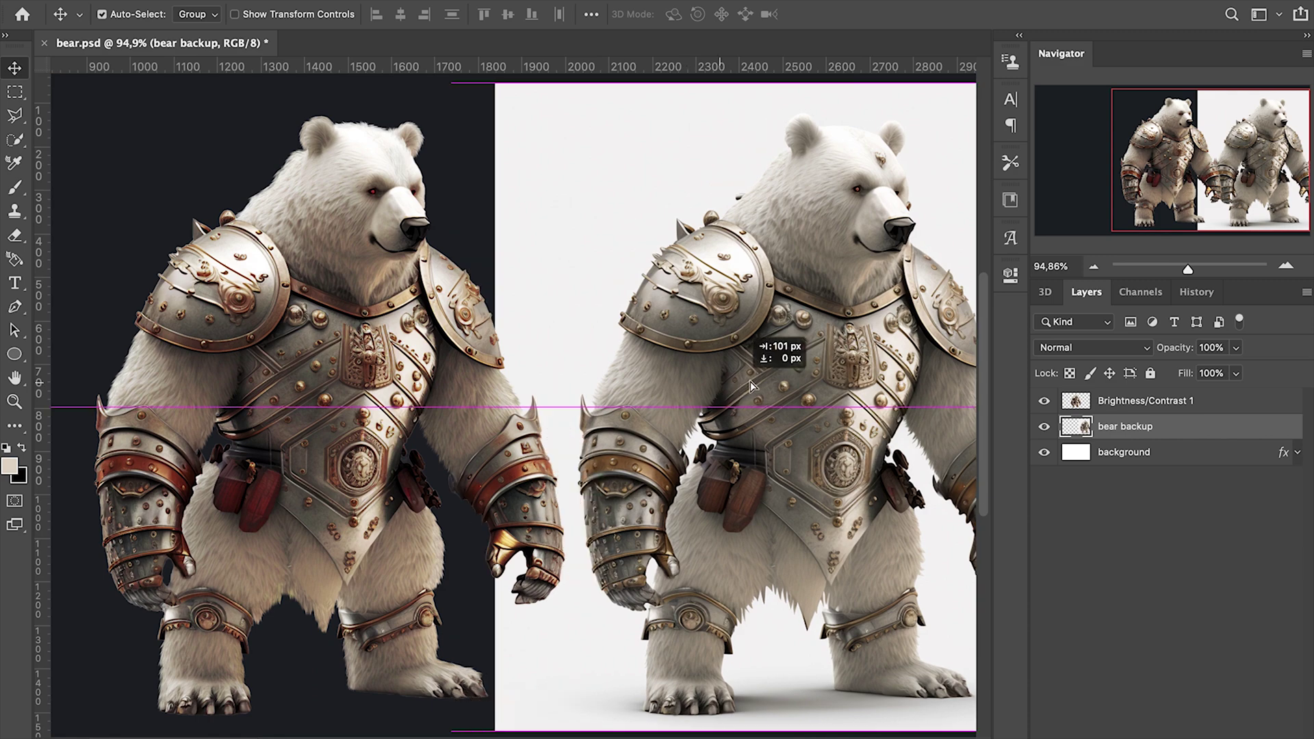
left_click_drag(439, 385, 309, 399)
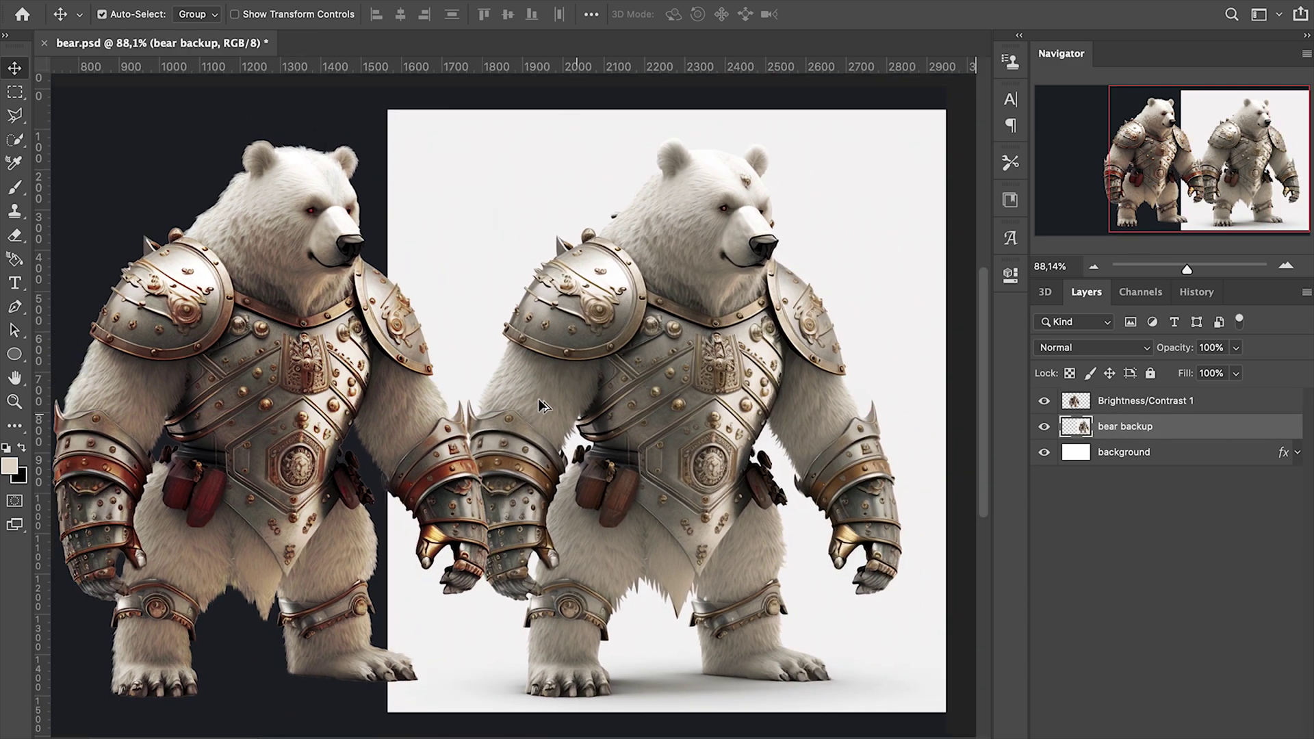
scroll(462, 398, "down", 3)
scroll(297, 408, "up", 2)
left_click_drag(513, 412, 548, 408)
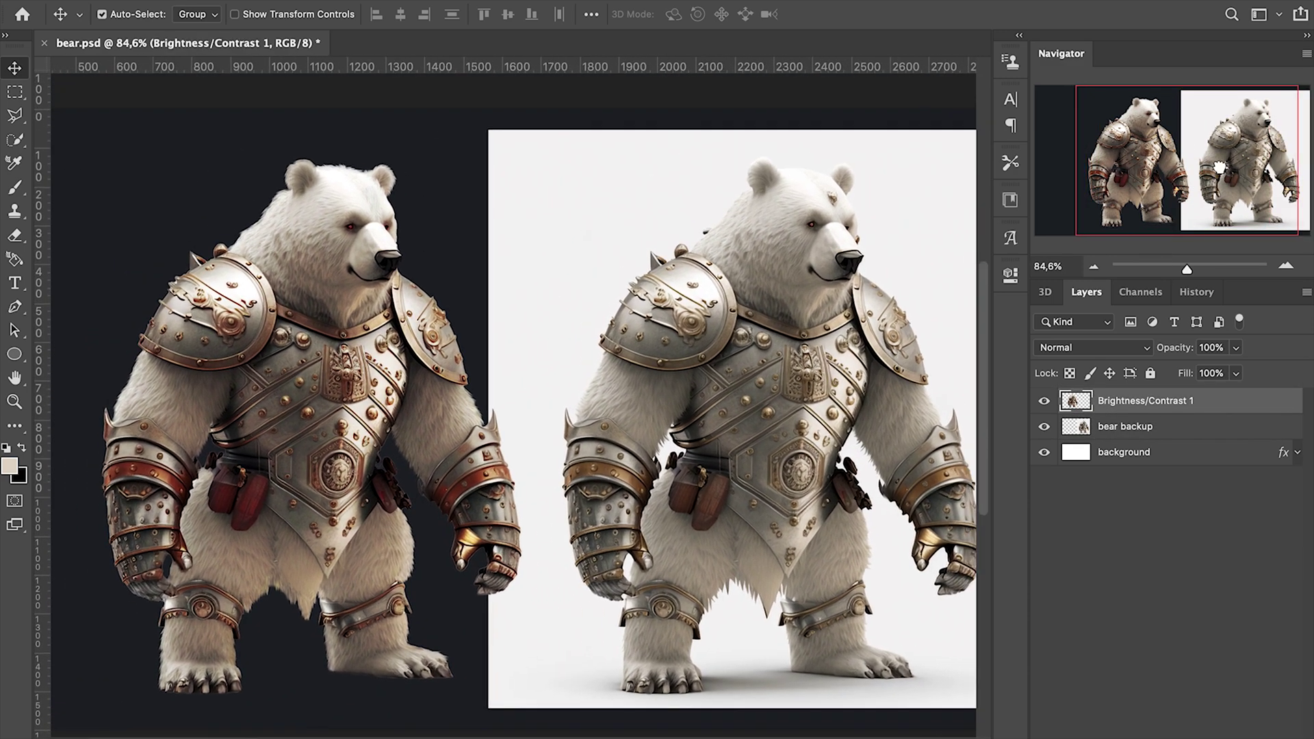
left_click(1043, 428)
left_click_drag(252, 502, 395, 501)
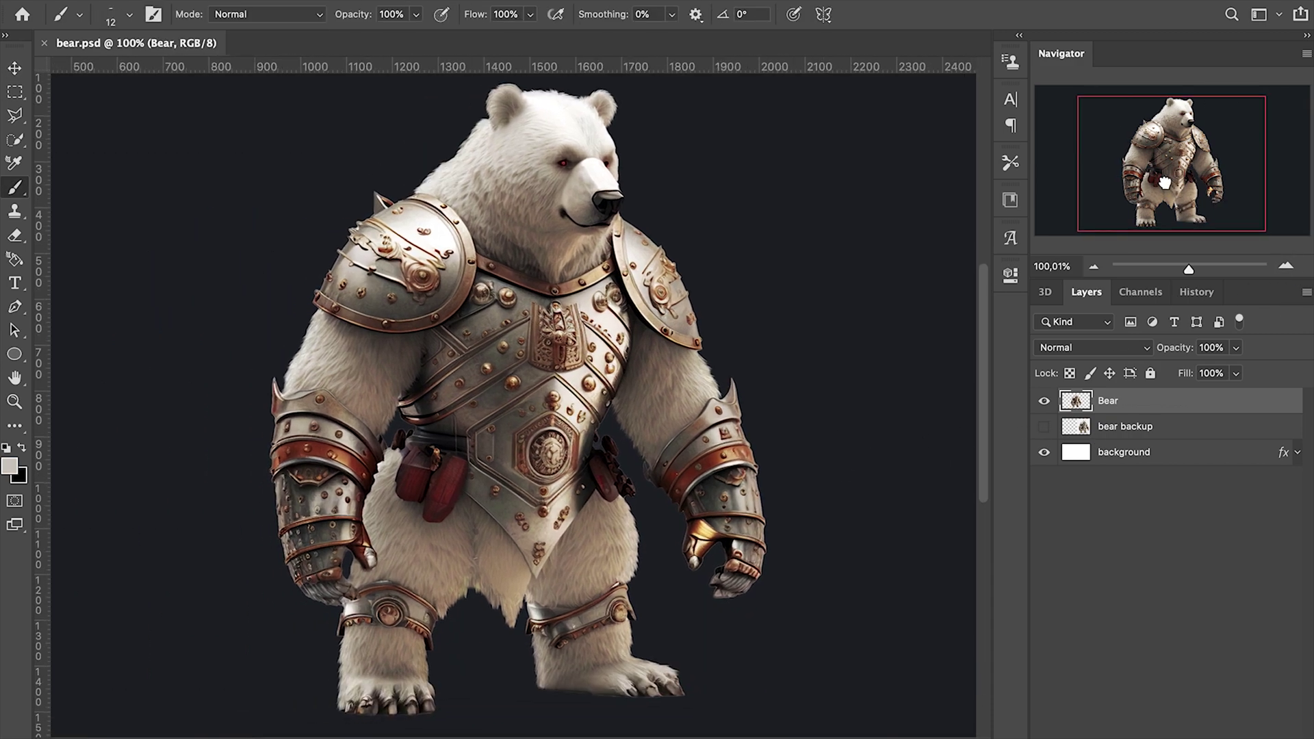
Step: With the Polygonal Lasso, trace a selection along the left shoulder armour edge
left_click_drag(1164, 182, 1166, 184)
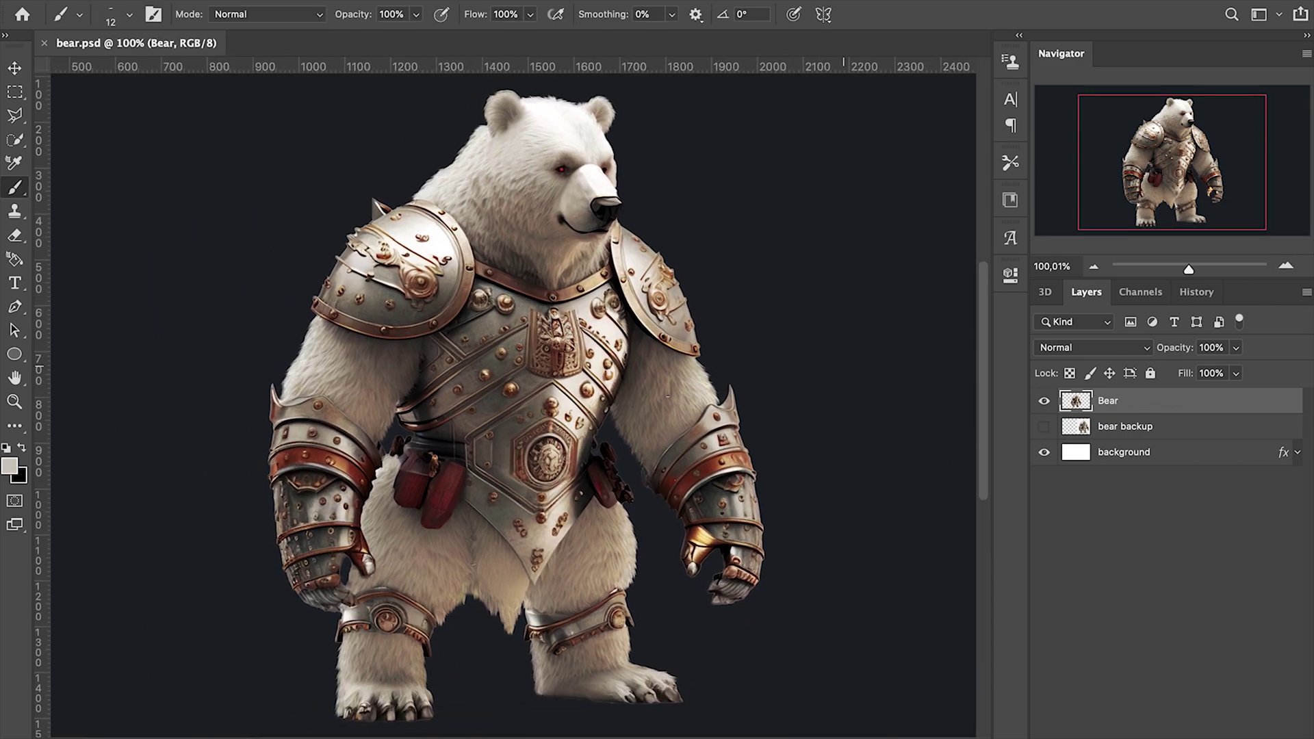
left_click(17, 115)
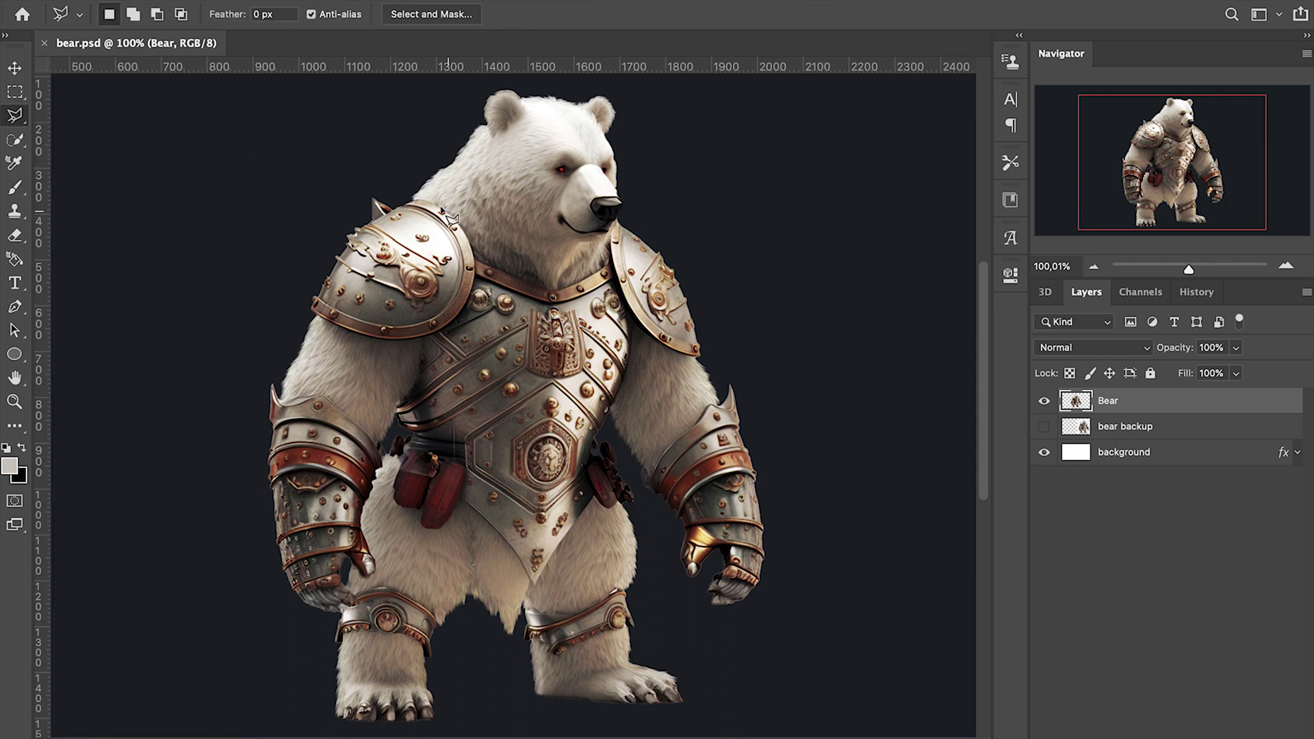
scroll(448, 218, "up", 5)
scroll(360, 195, "up", 1)
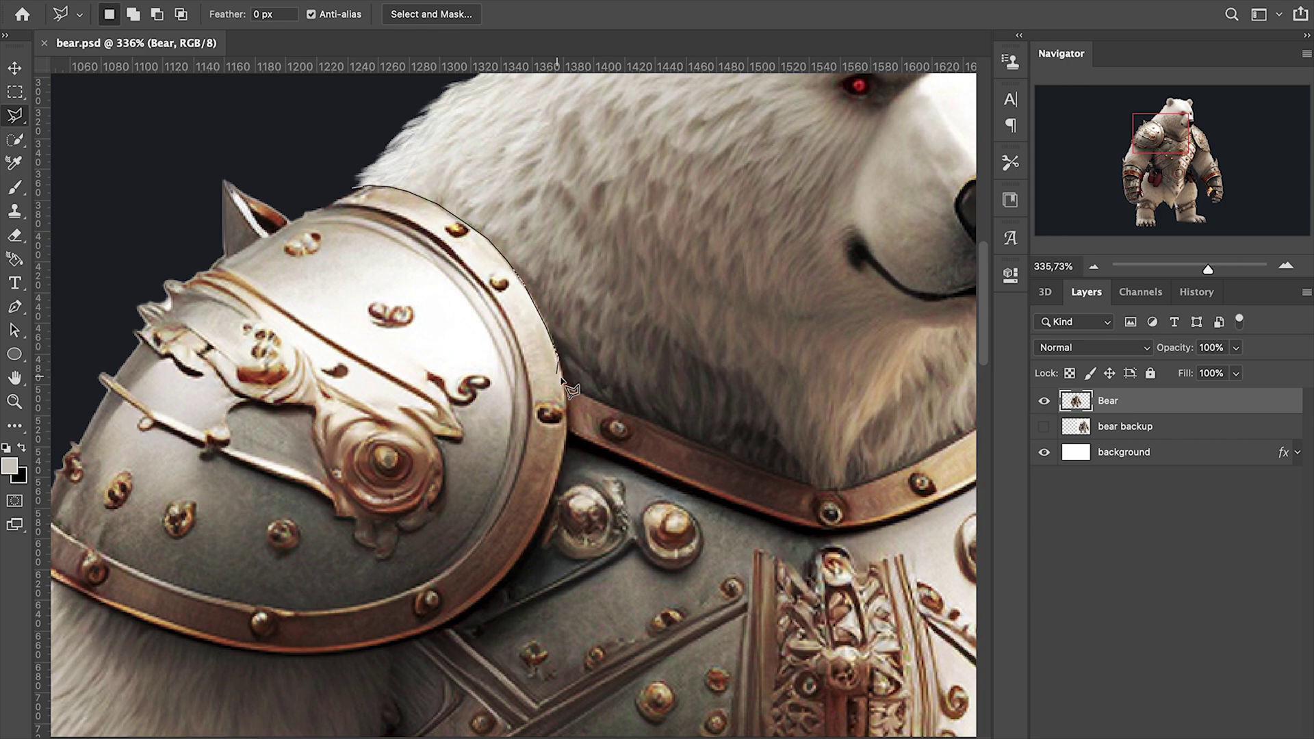
mouse_move(568, 385)
left_mouse_down()
mouse_move(570, 442)
mouse_move(544, 534)
mouse_move(462, 627)
mouse_move(412, 645)
left_mouse_up()
scroll(411, 644, "down", 10)
left_click_drag(431, 184, 396, 243)
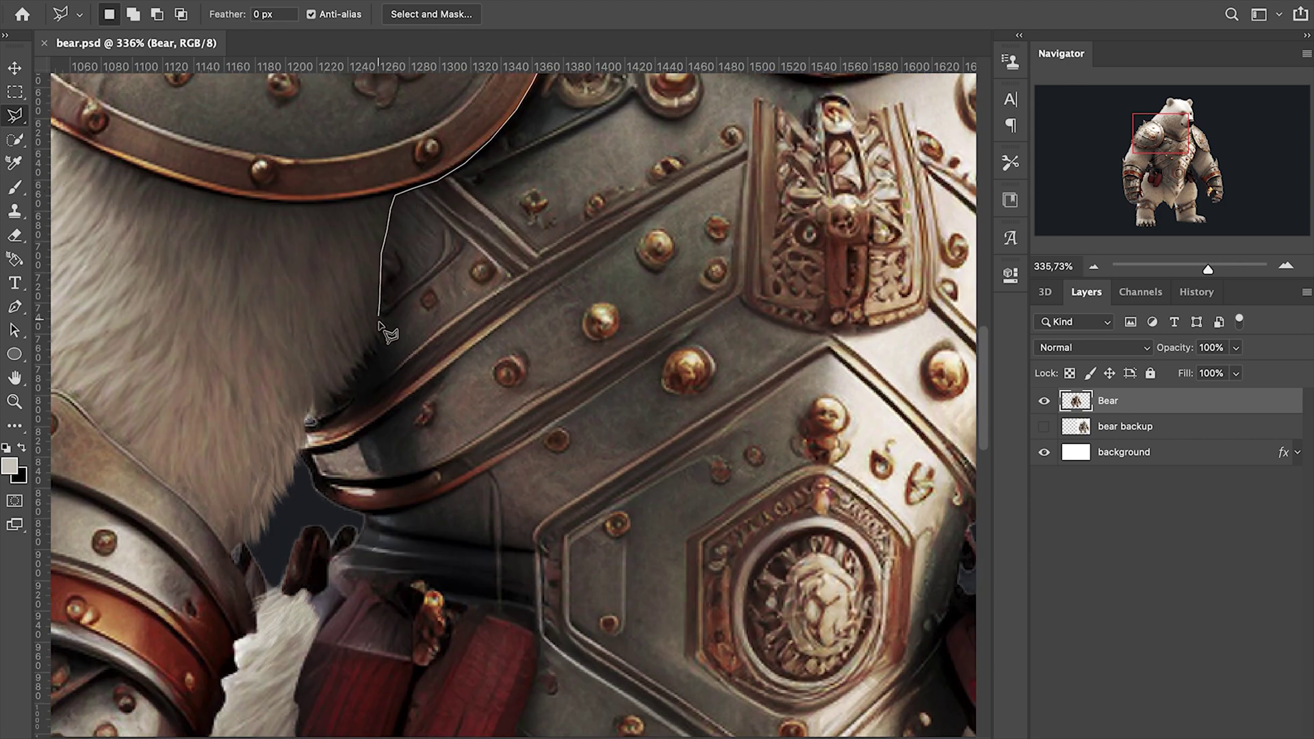
scroll(313, 493, "down", 3)
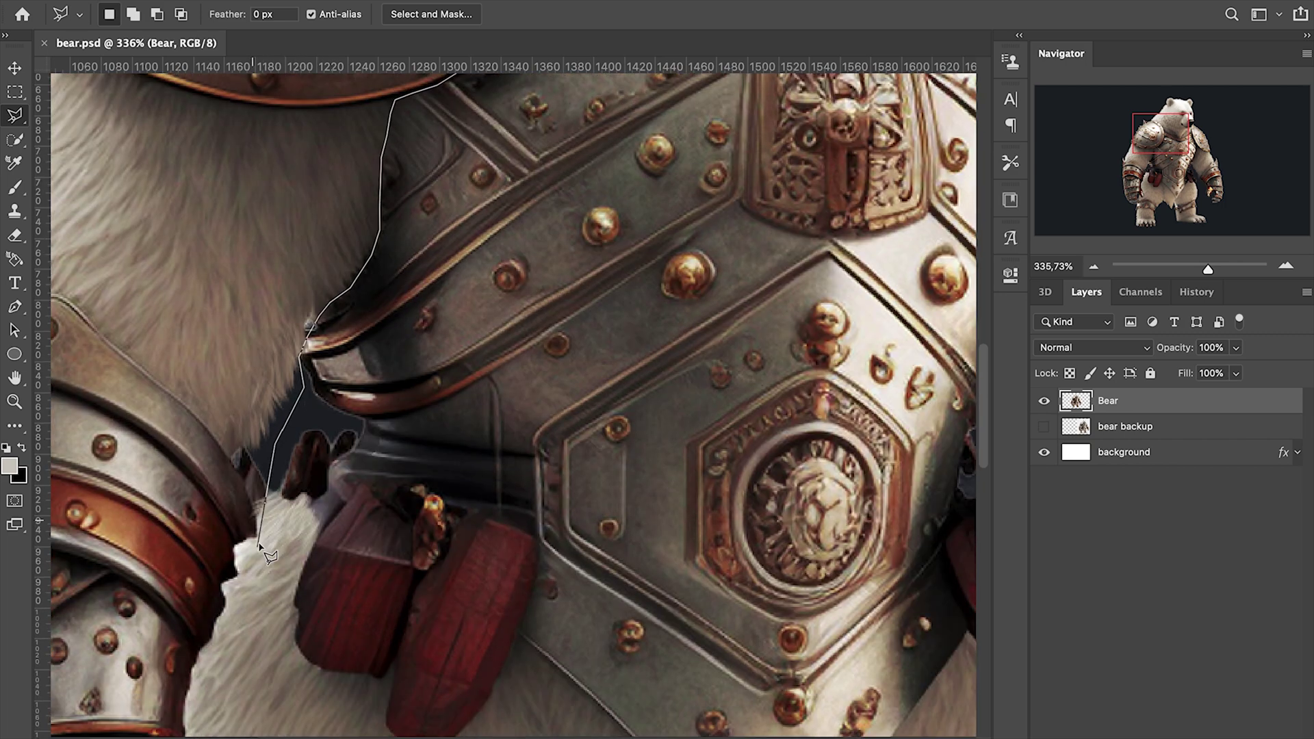
scroll(288, 410, "down", 3)
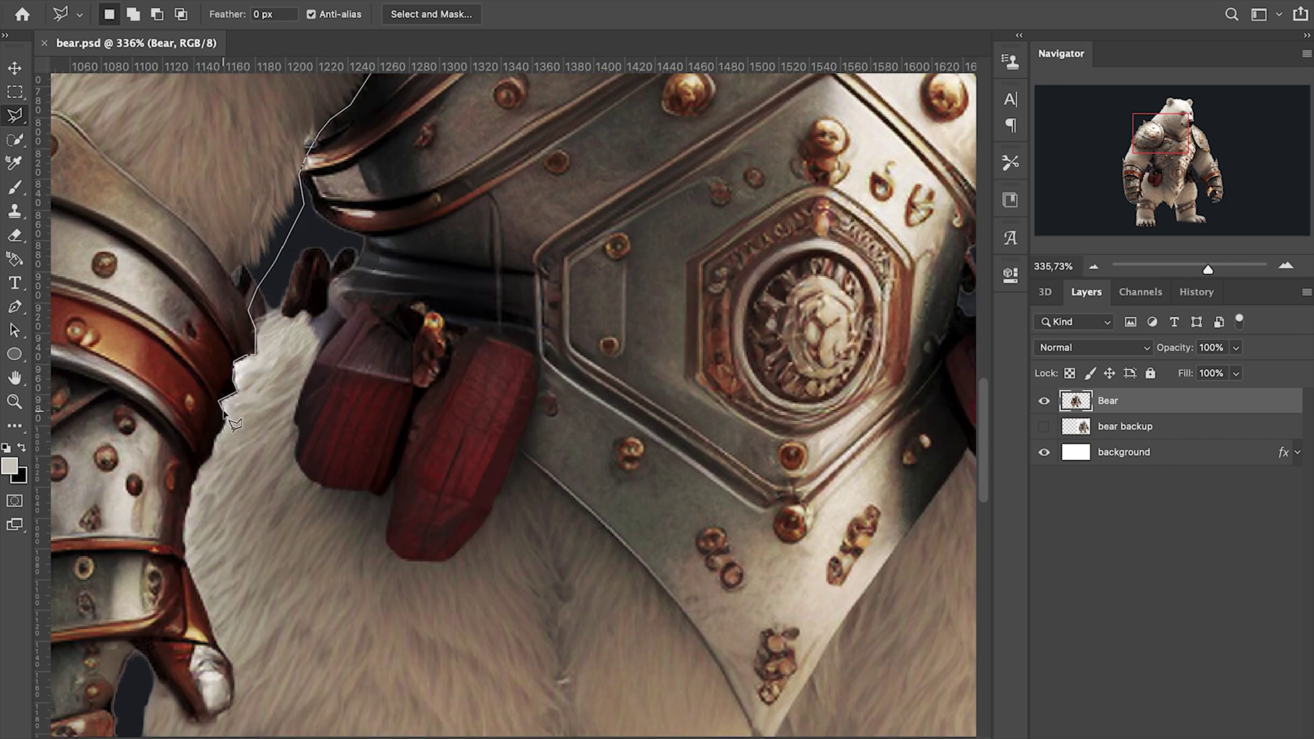
scroll(191, 558, "down", 3)
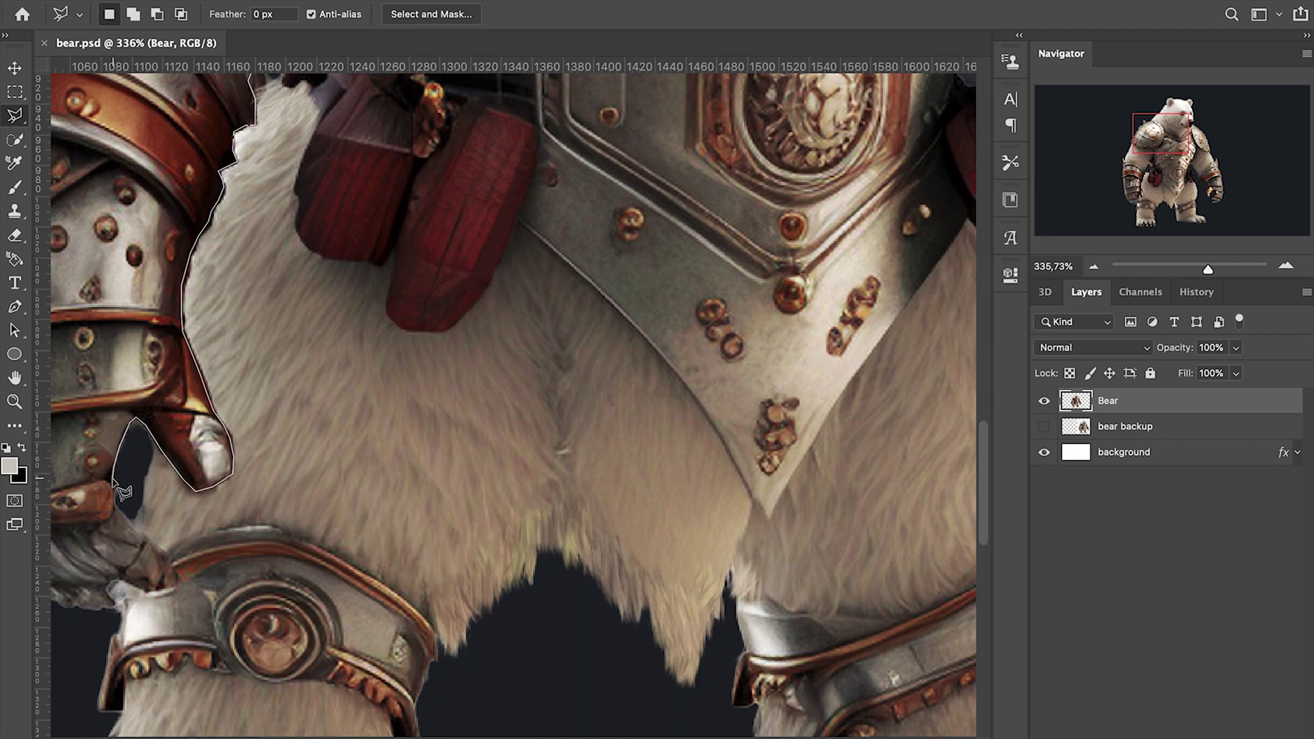
scroll(145, 609, "down", 3, "alt")
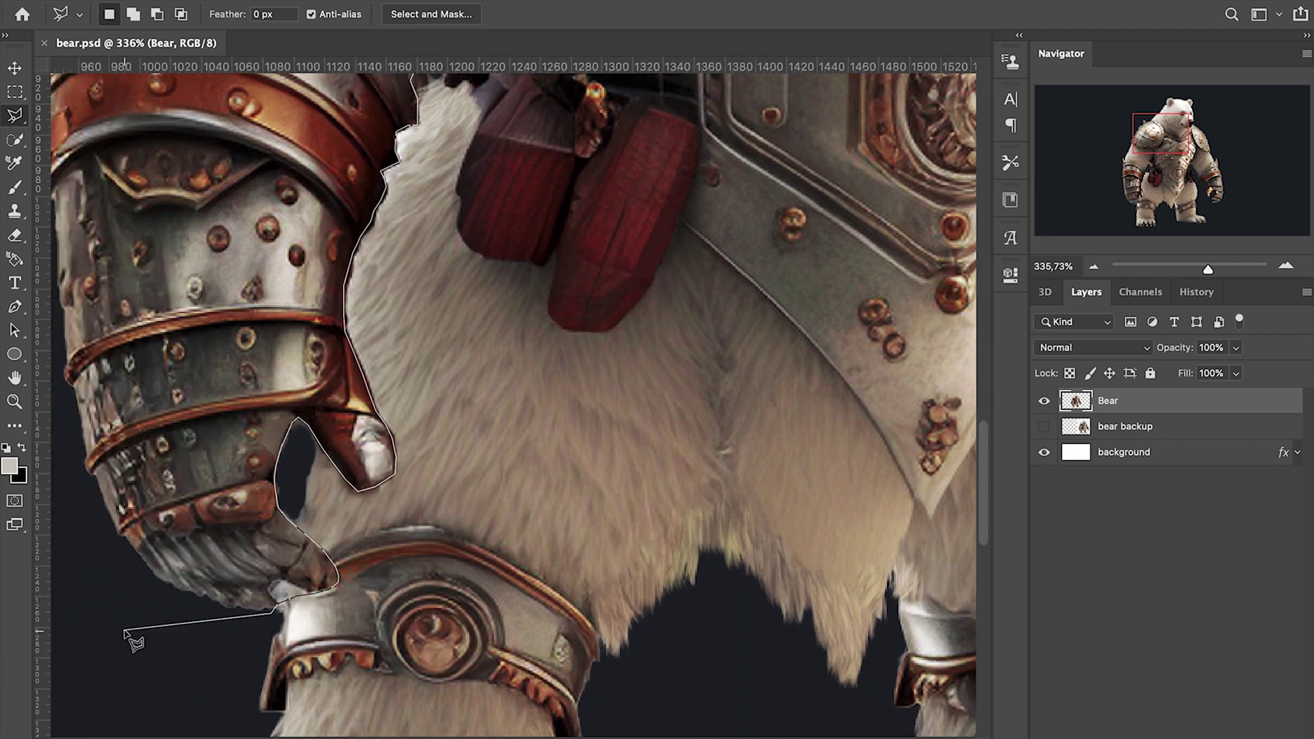
scroll(206, 411, "down", 3, "alt")
scroll(360, 318, "down", 3, "alt")
Step: Cut the selected left arm onto its own layer, rotate it outward, and move it off the body
double_click(494, 306)
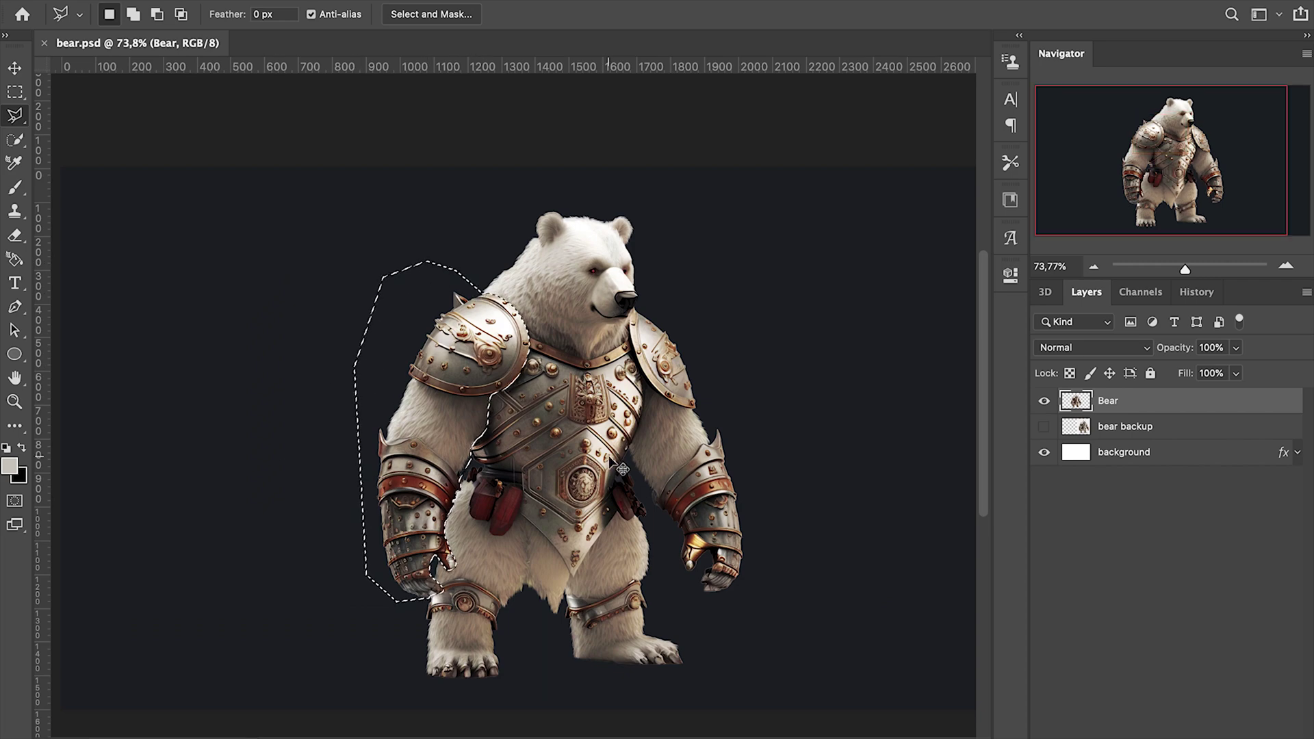
key("ctrl+x")
key("ctrl+shift+v")
key("v")
left_click_drag(470, 358, 507, 371)
key("ctrl+t")
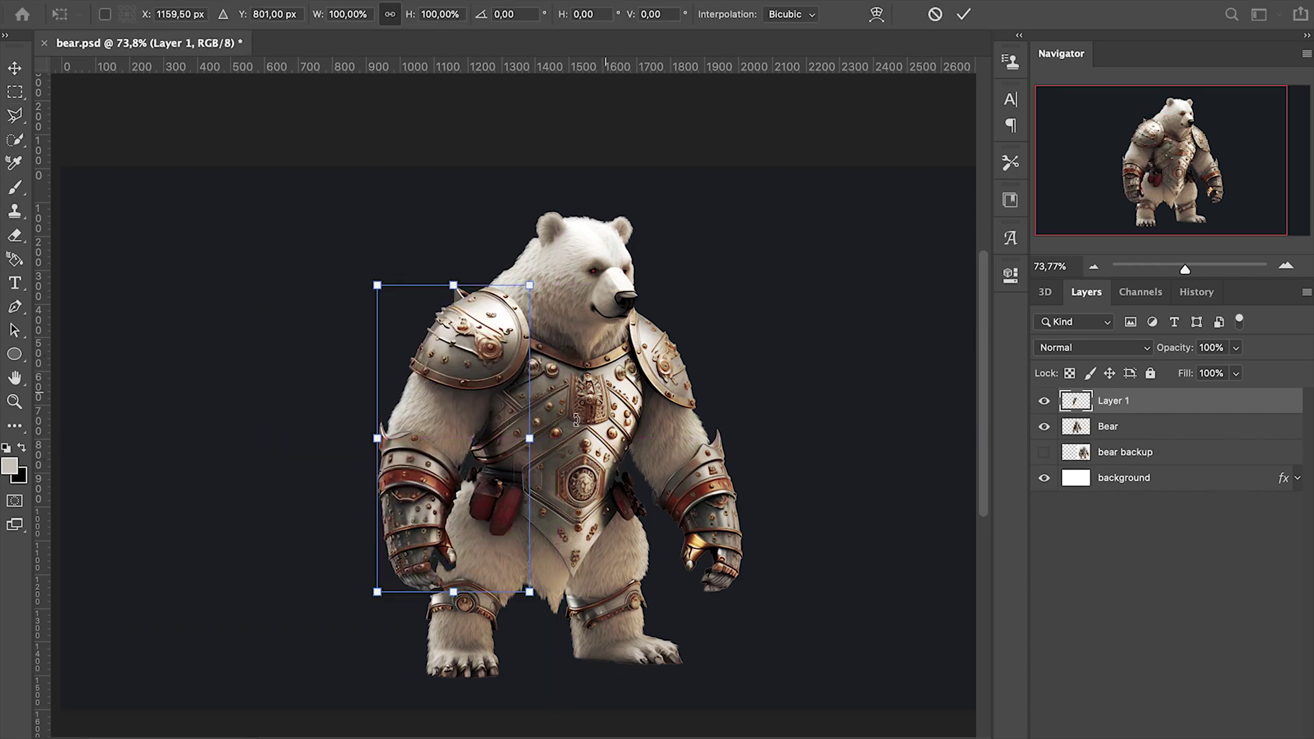
left_click_drag(390, 288, 452, 401)
mouse_move(513, 431)
left_mouse_down()
mouse_move(629, 455)
mouse_move(472, 338)
left_mouse_up()
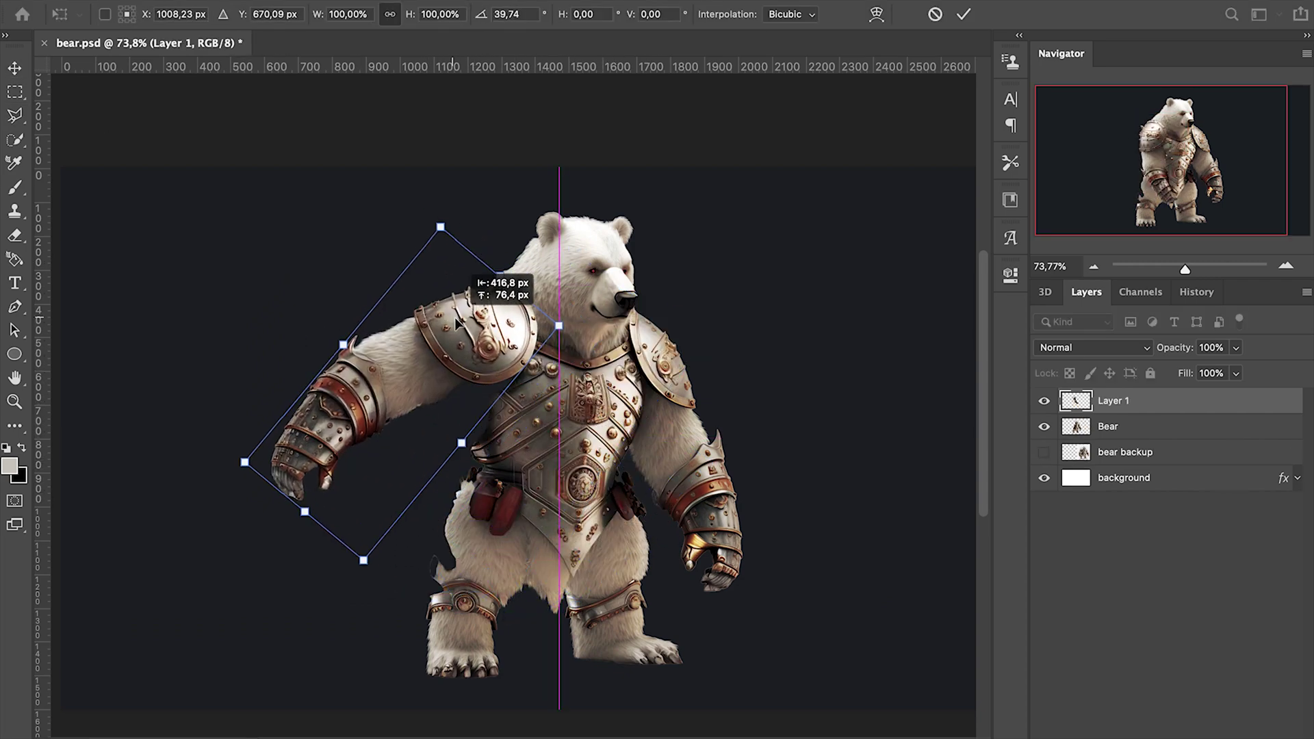
key("Return")
left_click_drag(519, 398, 309, 390)
scroll(359, 360, "up", 8)
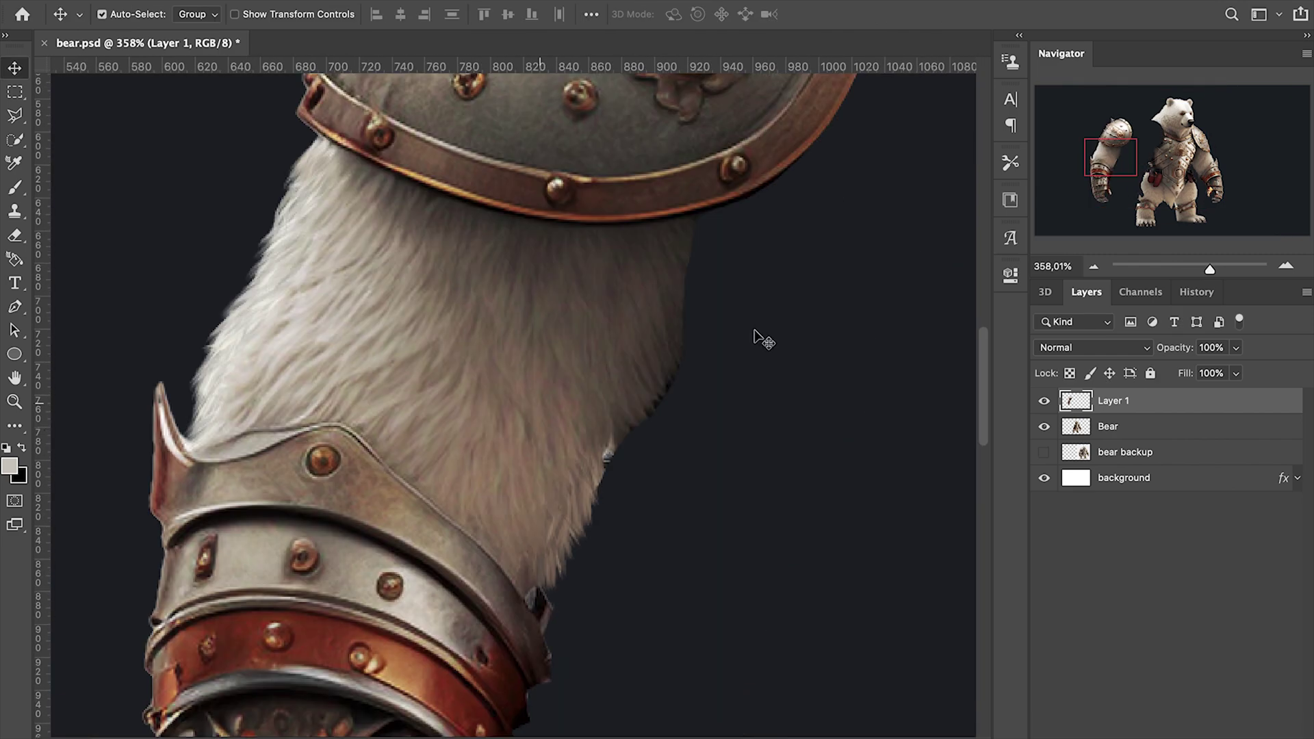
Step: With an enlarged brush, paint white fur along the arm edge and into the shoulder gap
key("b")
right_click(657, 288)
key("Return")
left_click_drag(657, 390, 575, 534)
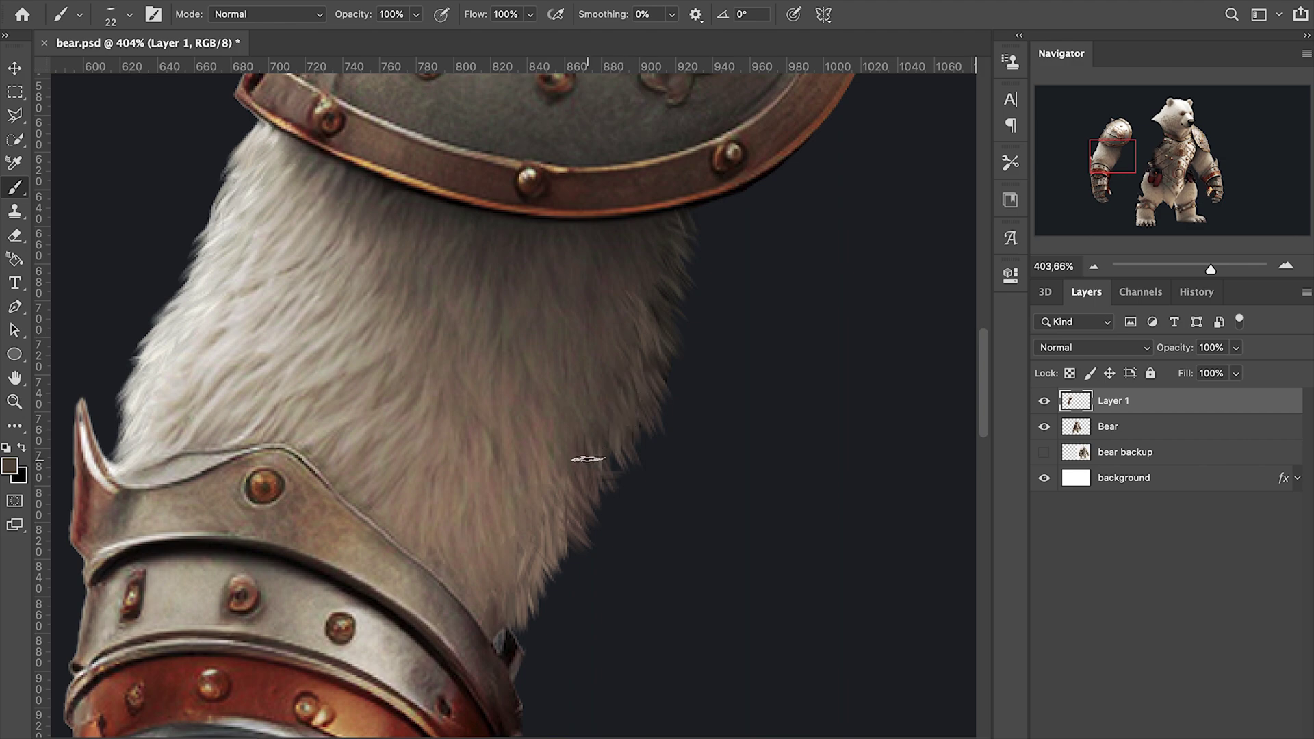
scroll(629, 353, "down", 3)
scroll(576, 493, "down", 3)
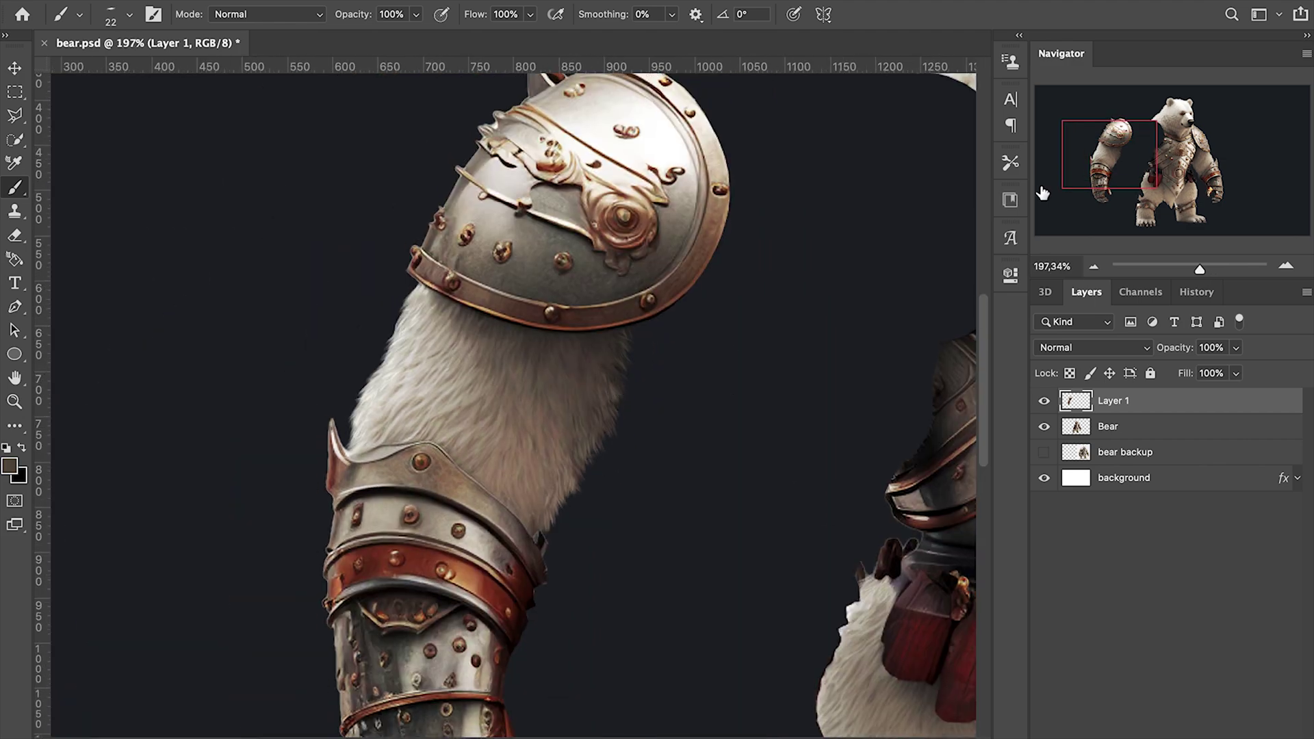
scroll(616, 359, "down", 2)
left_click_drag(554, 257, 519, 323)
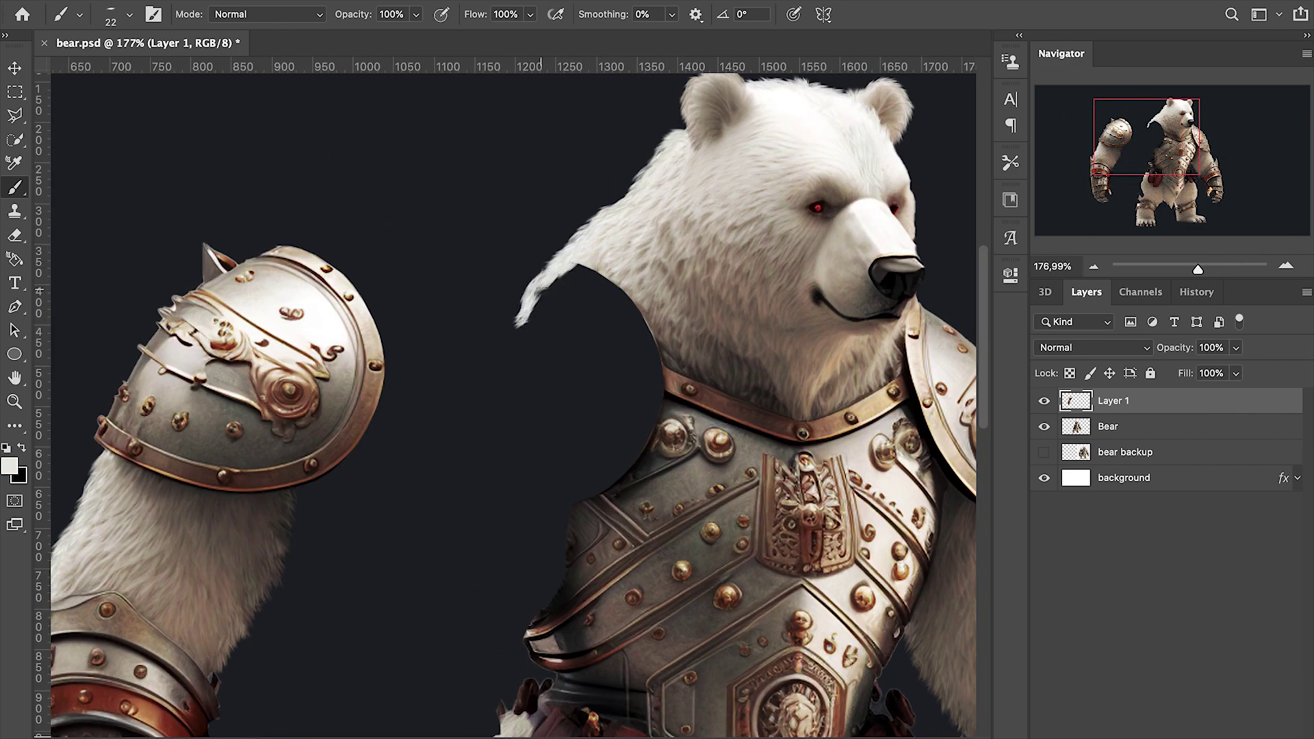
Step: Switch to the Clone Stamp, confirm its brush options, and open the History panel
key("s")
right_click(835, 378)
key("Return")
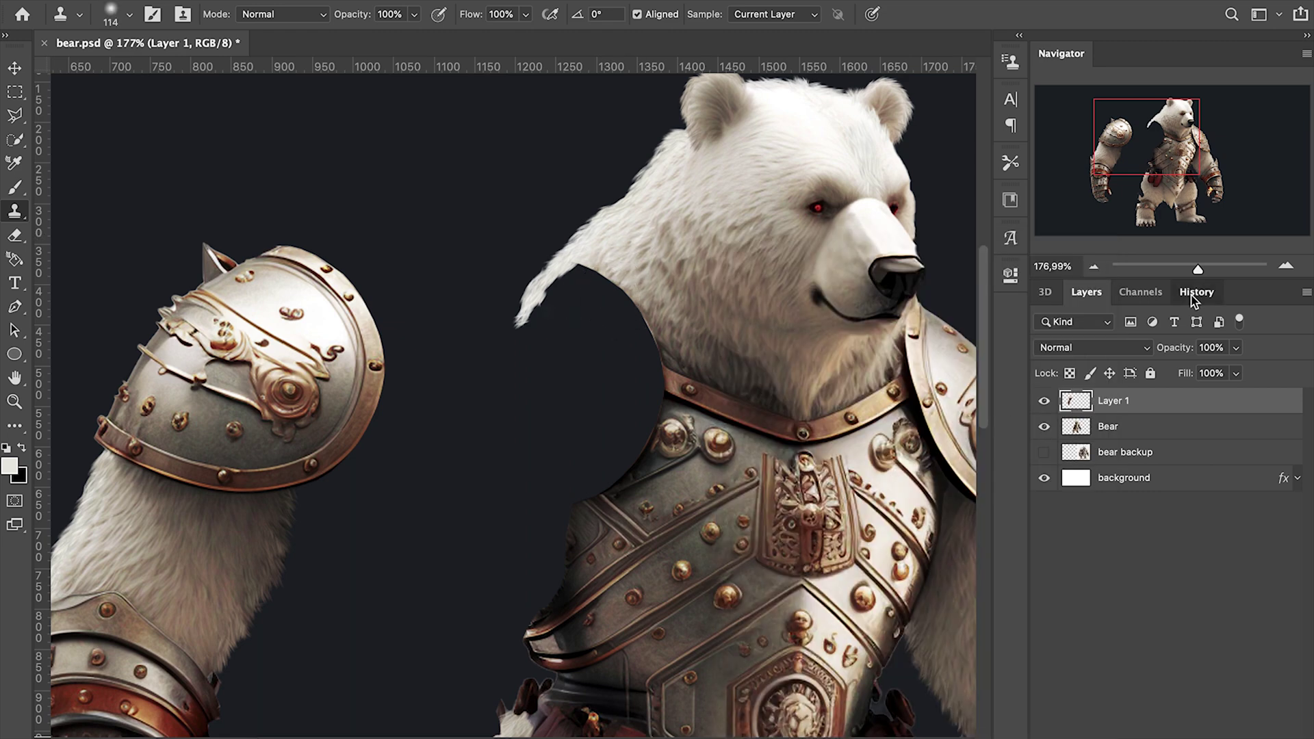
left_click(1196, 293)
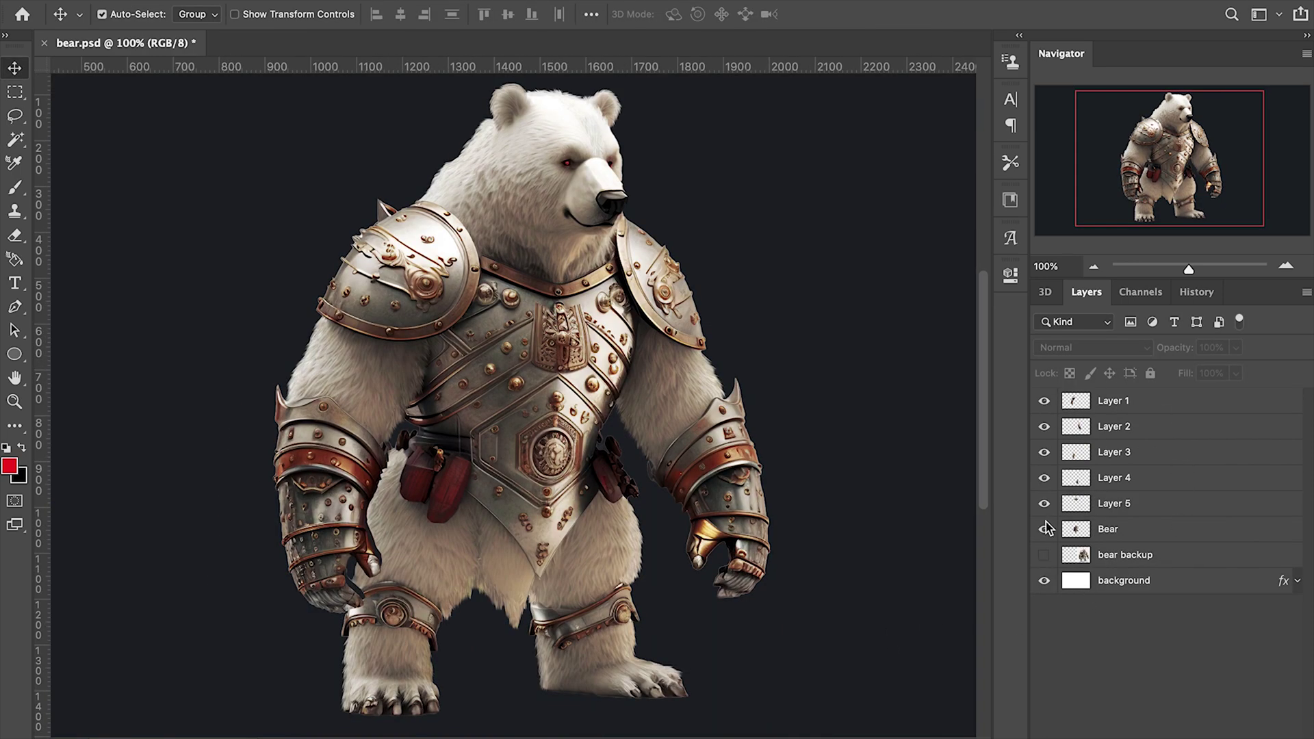
Step: Hide the four limb layers and the head layer, Layer 5
left_click(1044, 401)
left_click(1044, 426)
left_click(1044, 451)
left_click(1045, 477)
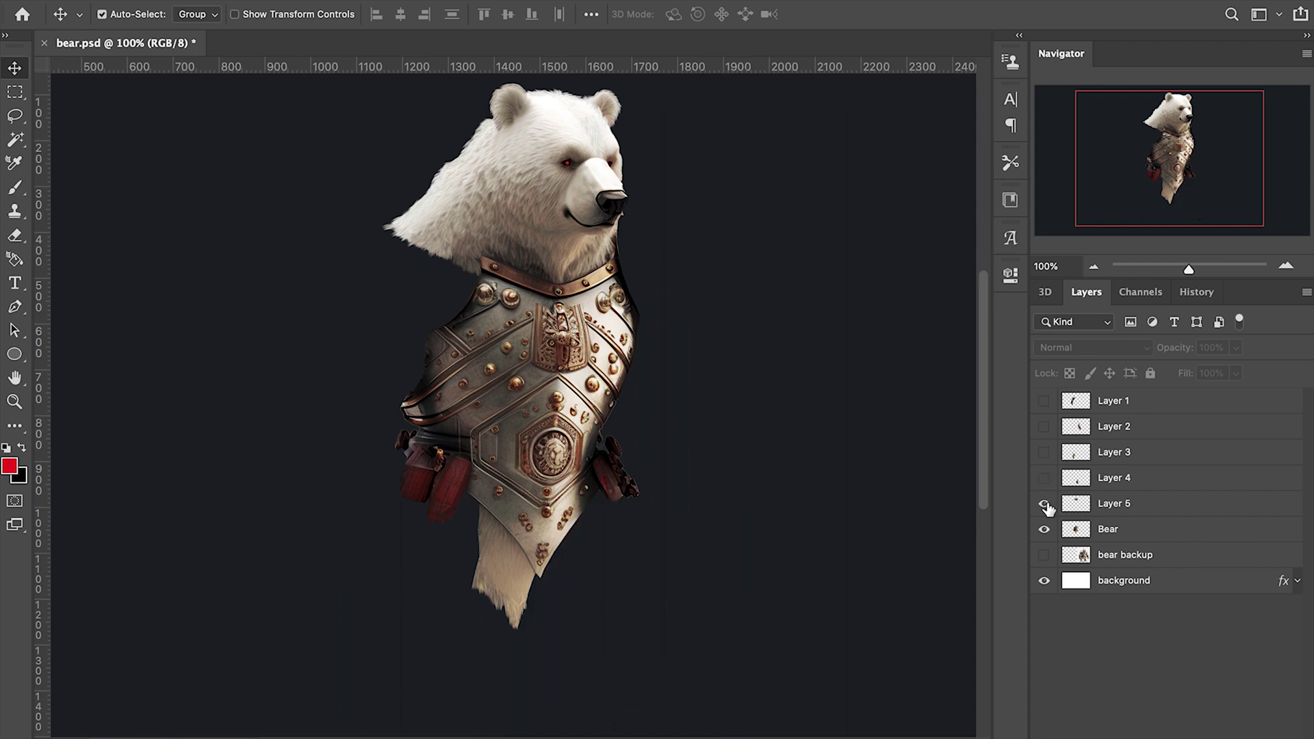
left_click(1045, 504)
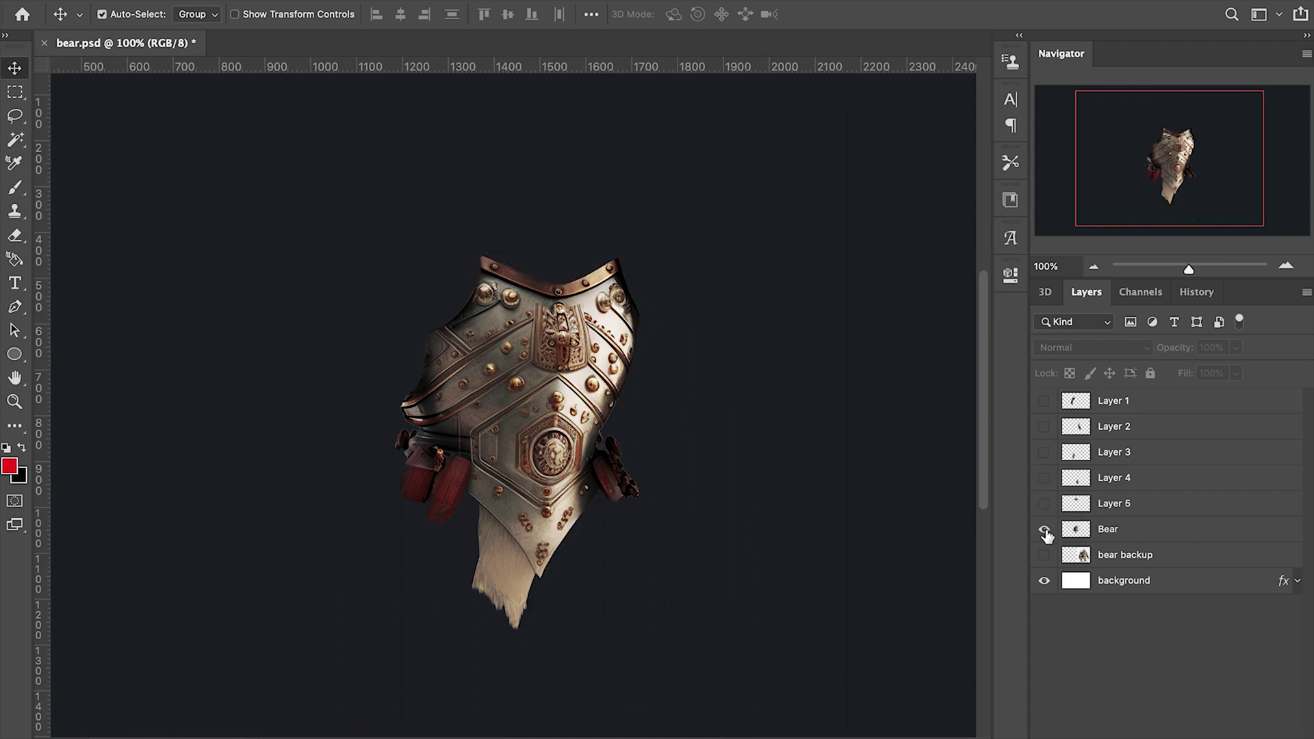
Step: Name the leg layers L Leg and R Leg, showing Layer 3 and Layer 2 again
double_click(1109, 529)
type("Head")
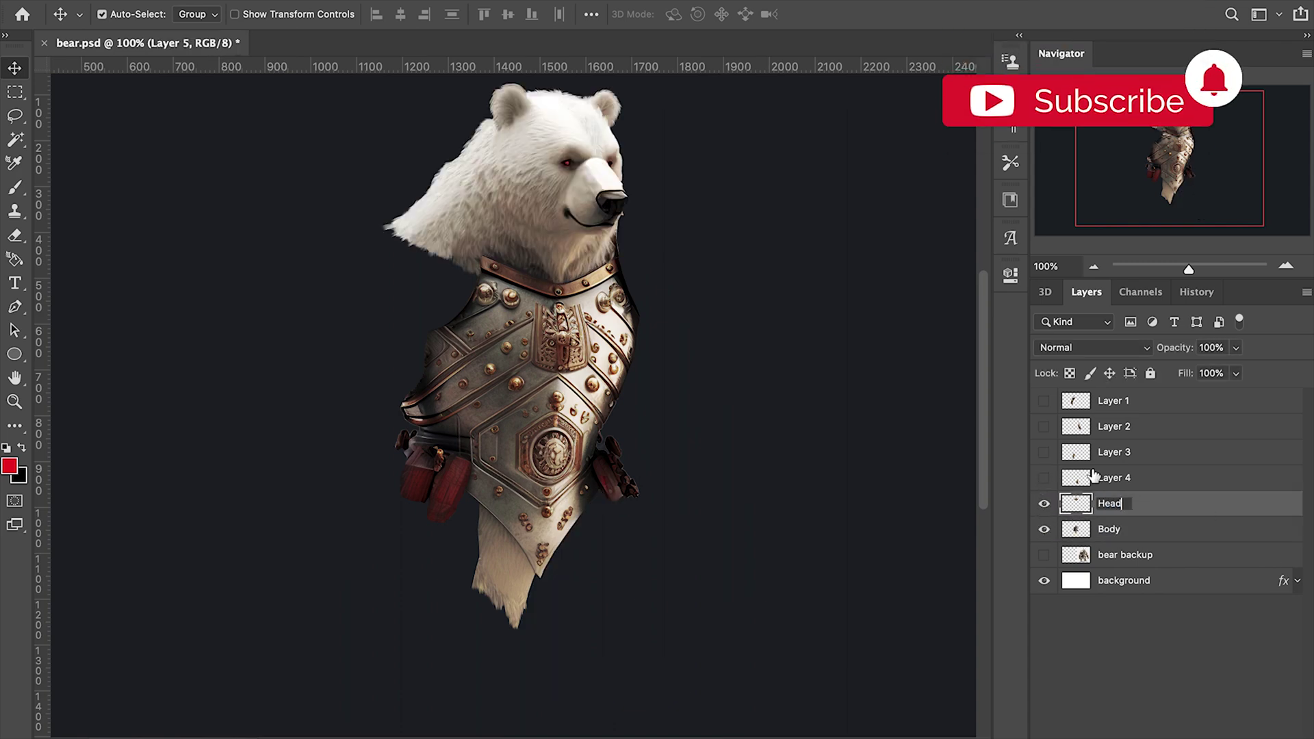
type("eg")
key("Return")
left_click(1046, 452)
double_click(1114, 451)
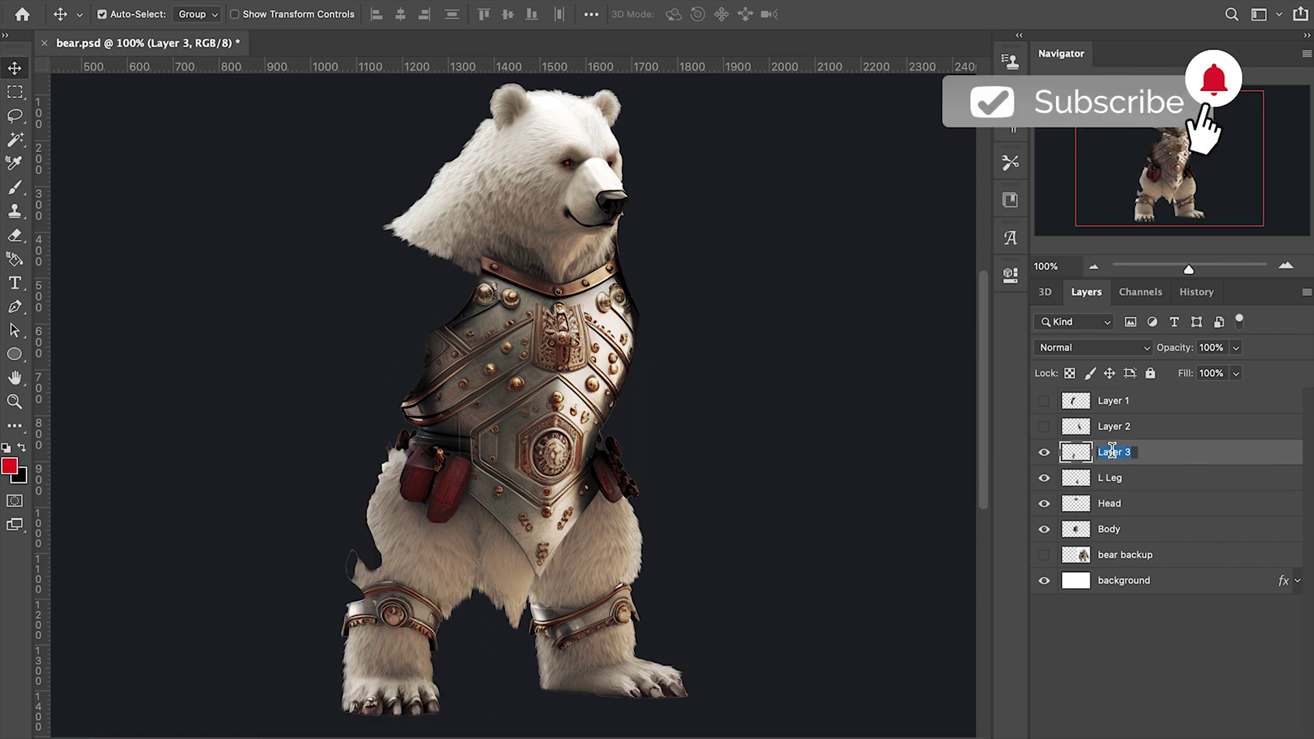
type("R Leg")
key("Return")
left_click(1045, 425)
Step: Name Layer 2 L Arm and Layer 1 R Arm, show Layer 1, and drag the right arm
double_click(1114, 427)
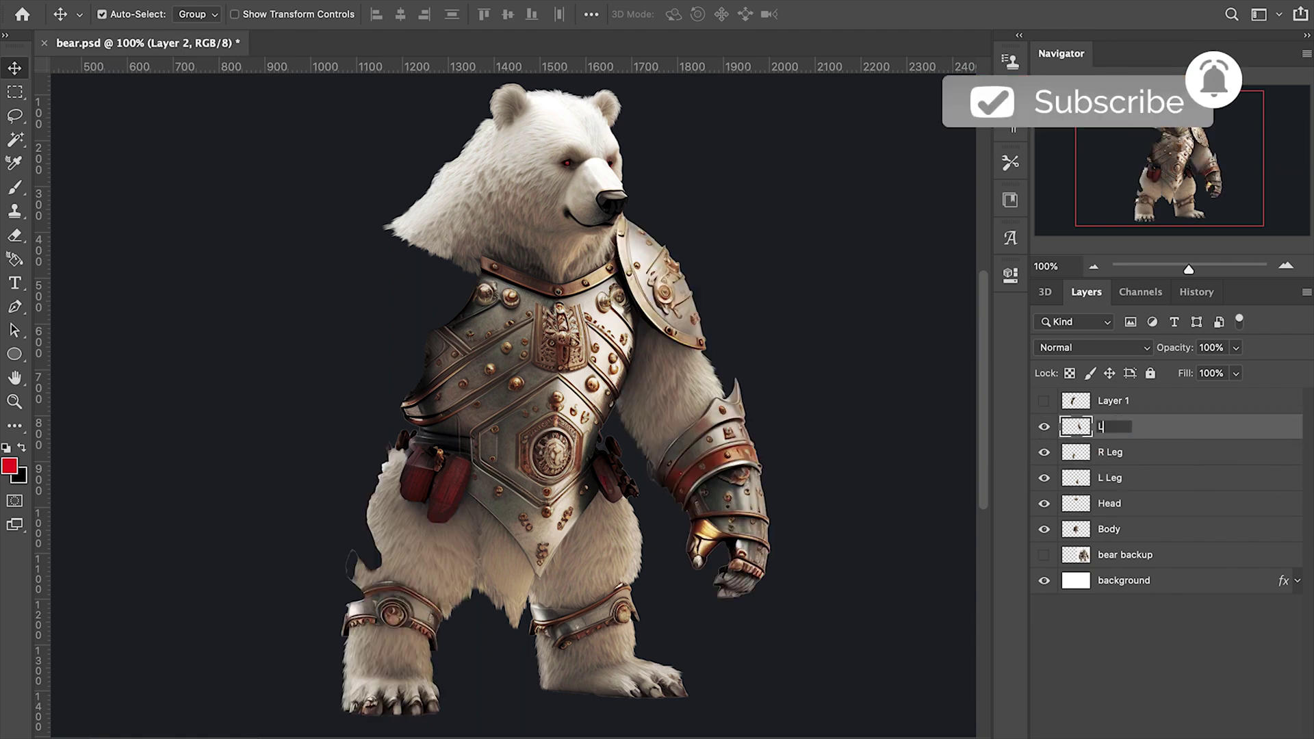
type("Arm")
key("Return")
left_click(1045, 400)
double_click(1114, 401)
type("R Arm")
key("Return")
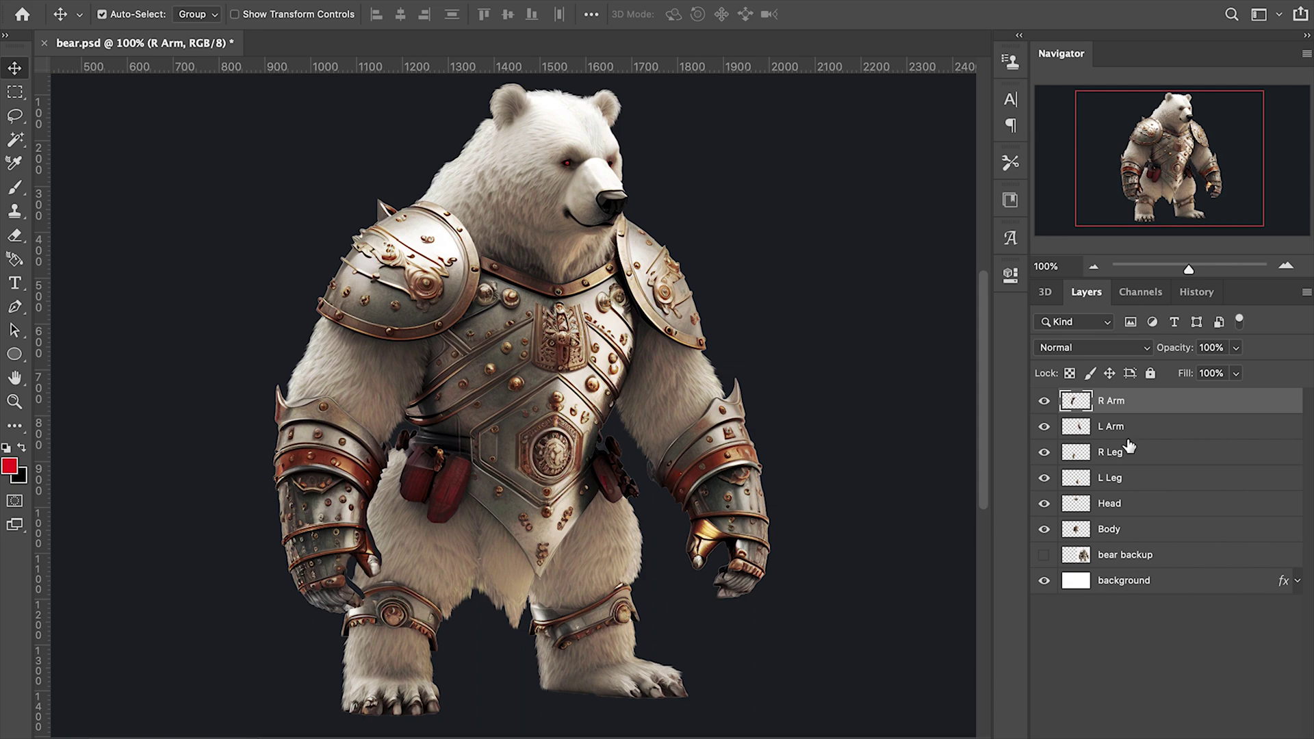
left_click_drag(479, 334, 405, 251)
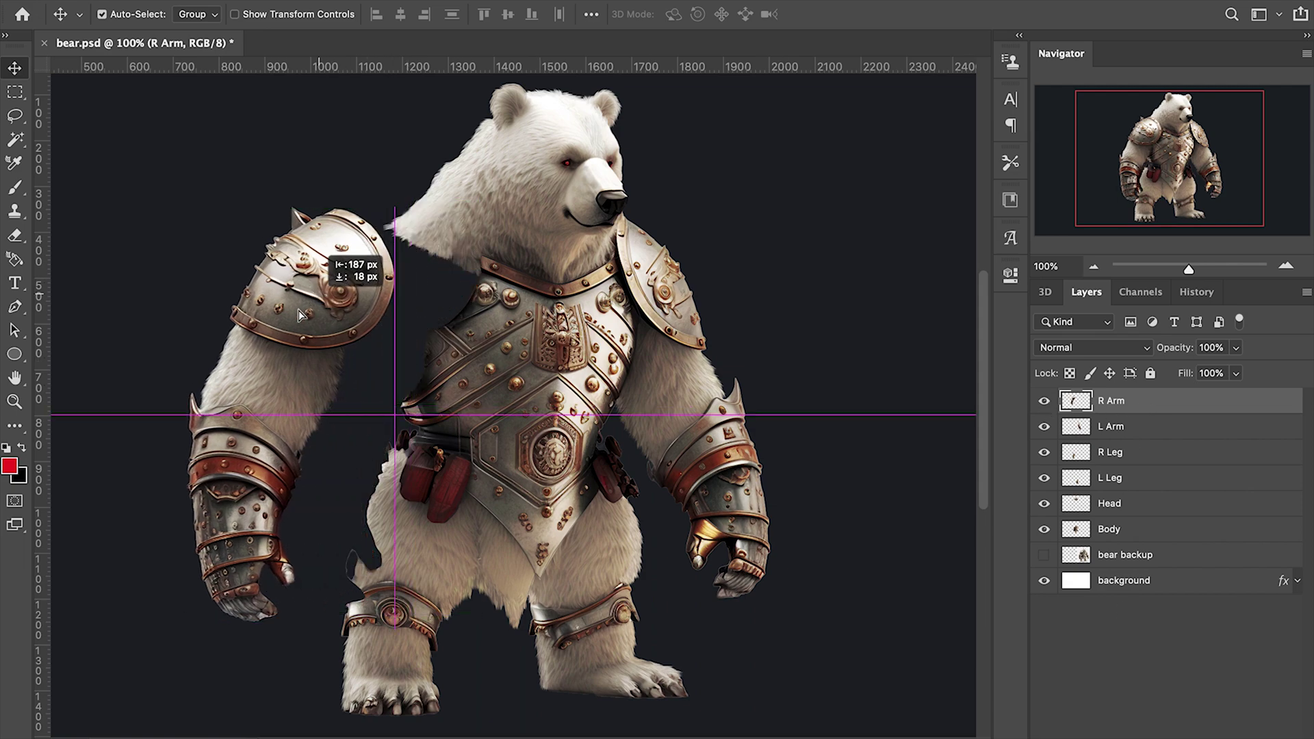
scroll(425, 246, "up", 1)
scroll(427, 245, "up", 2)
scroll(426, 245, "up", 2)
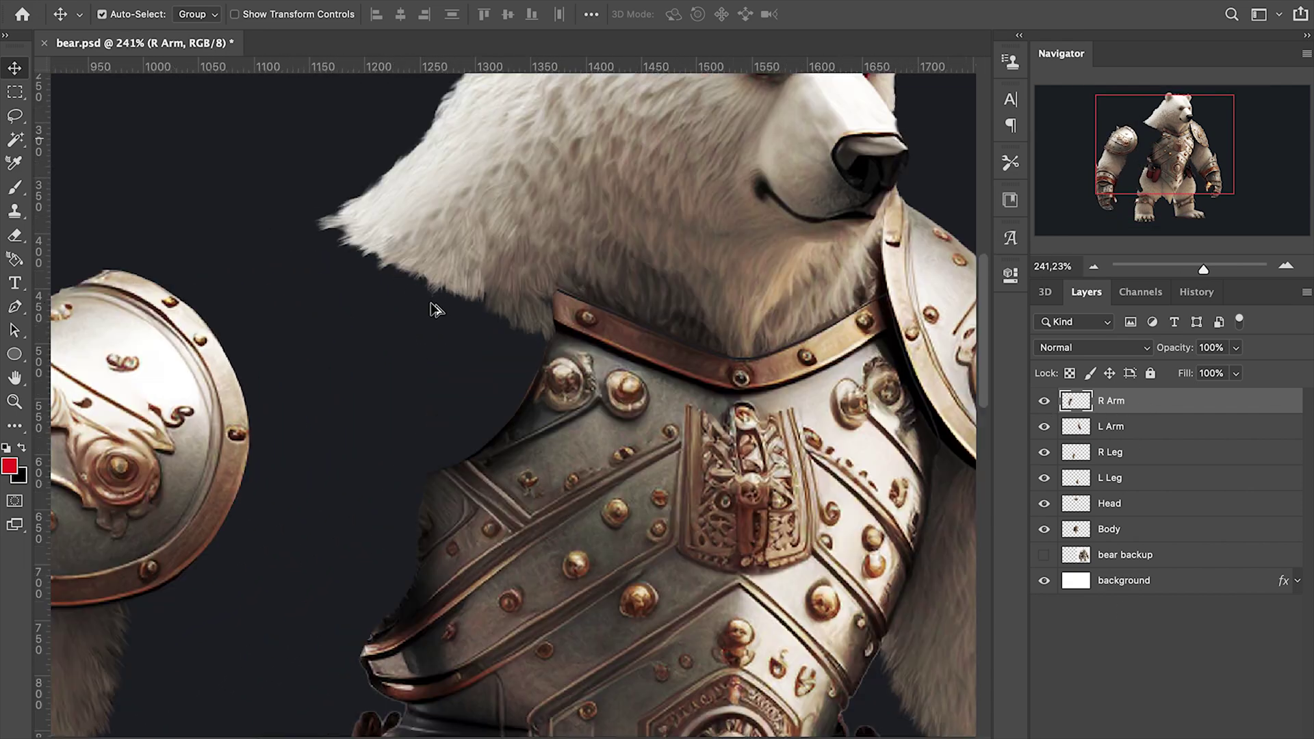
scroll(458, 310, "down", 1)
scroll(458, 310, "down", 3)
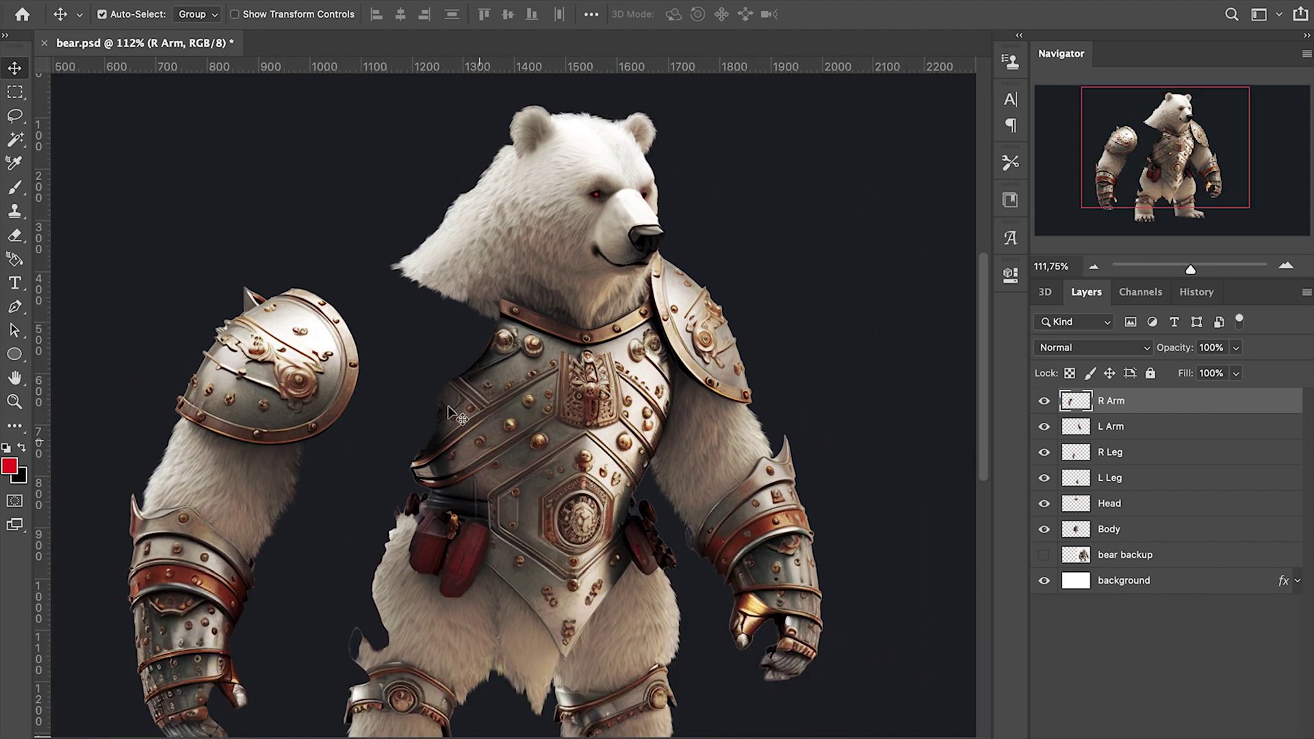
Step: Rotate R Arm about 6 degrees on the shoulder, then drag it left off the body
left_click_drag(449, 411, 508, 365)
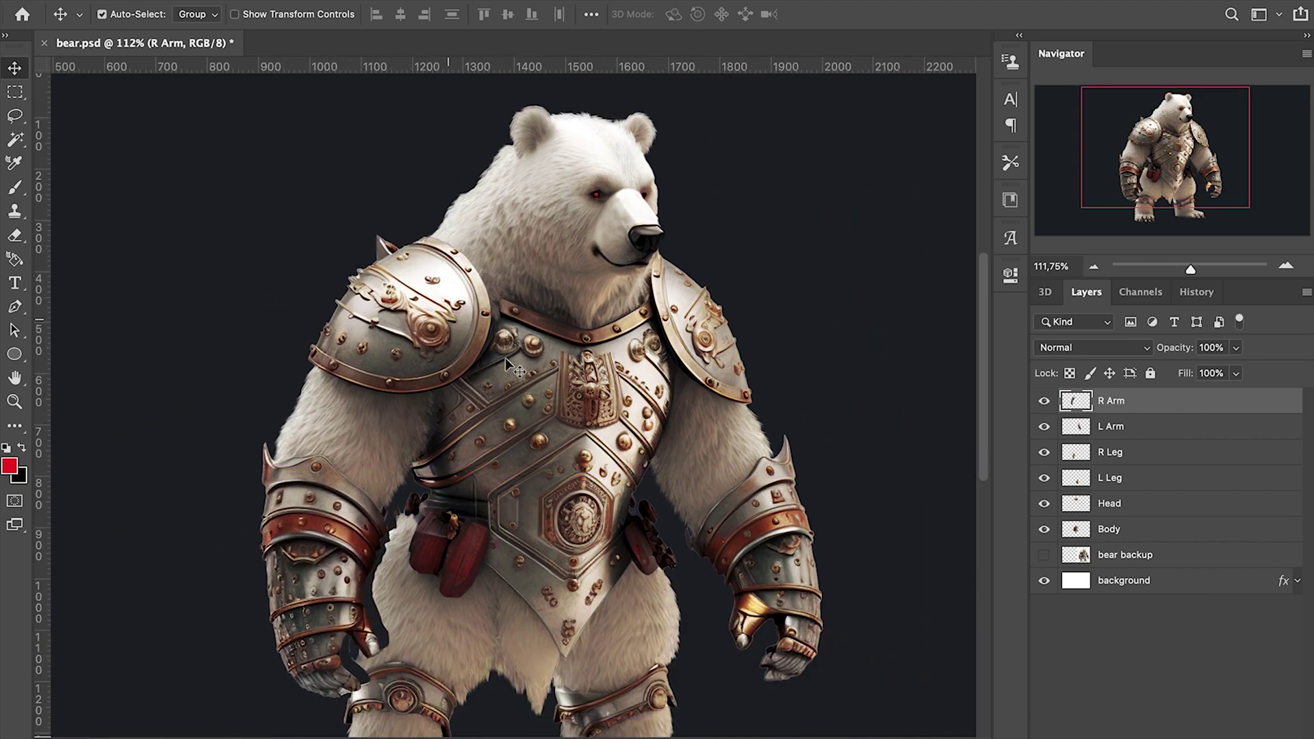
key("ctrl+t")
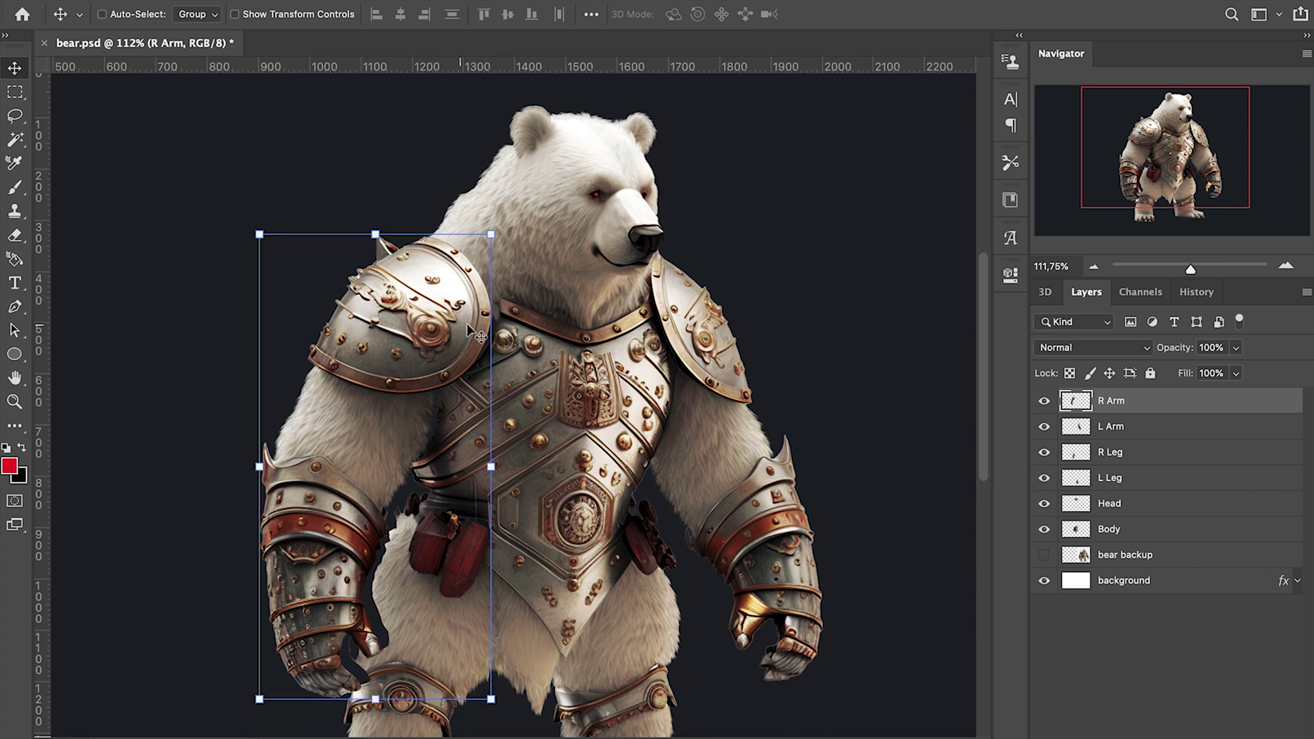
left_click_drag(231, 237, 267, 269)
scroll(395, 258, "down", 3)
mouse_move(411, 258)
left_mouse_down()
mouse_move(514, 344)
mouse_move(523, 325)
left_mouse_up()
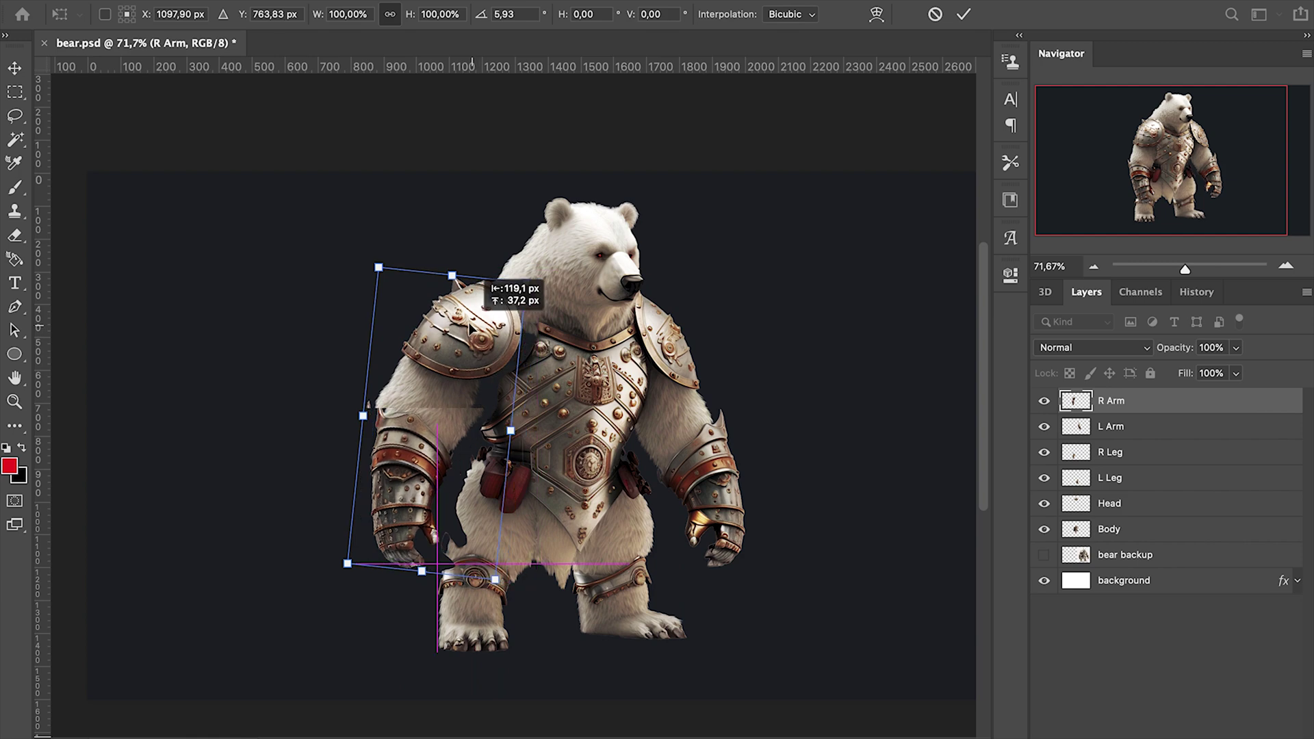
key("Return")
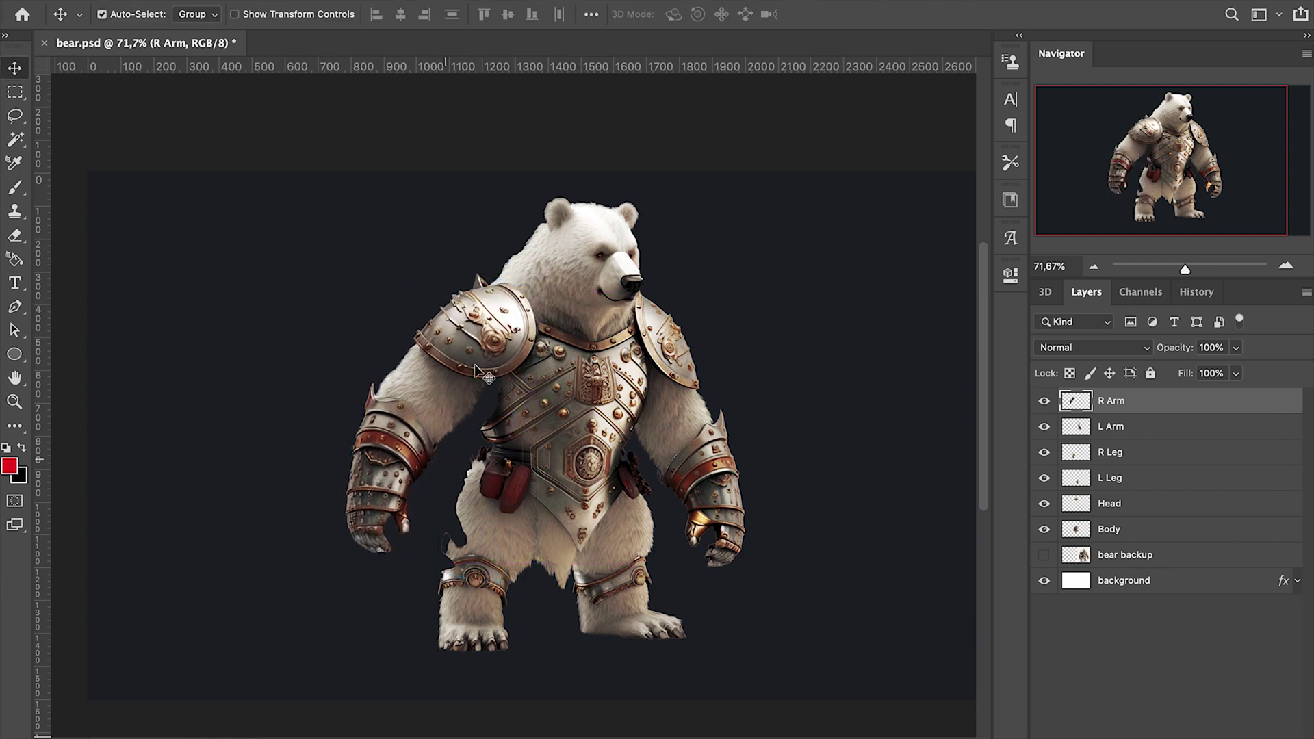
mouse_move(482, 375)
left_mouse_down()
mouse_move(473, 349)
mouse_move(457, 360)
left_mouse_up()
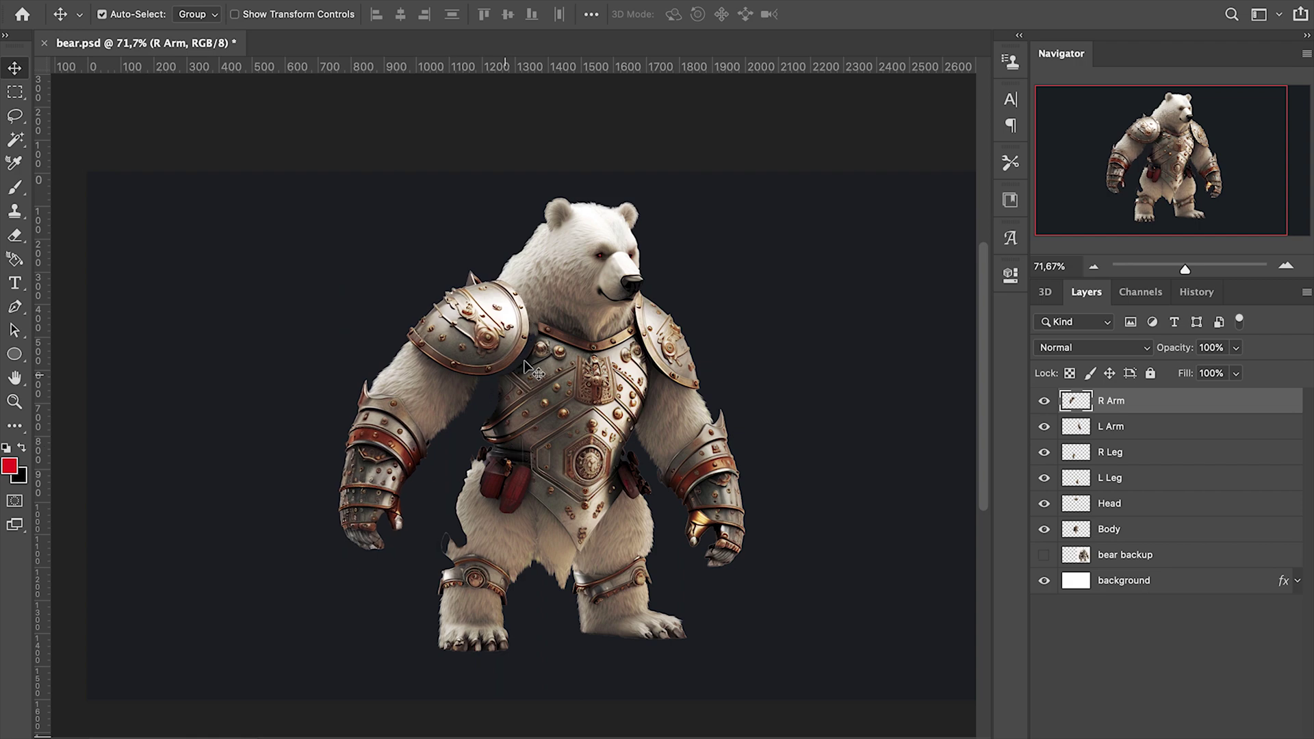
scroll(529, 367, "up", 2)
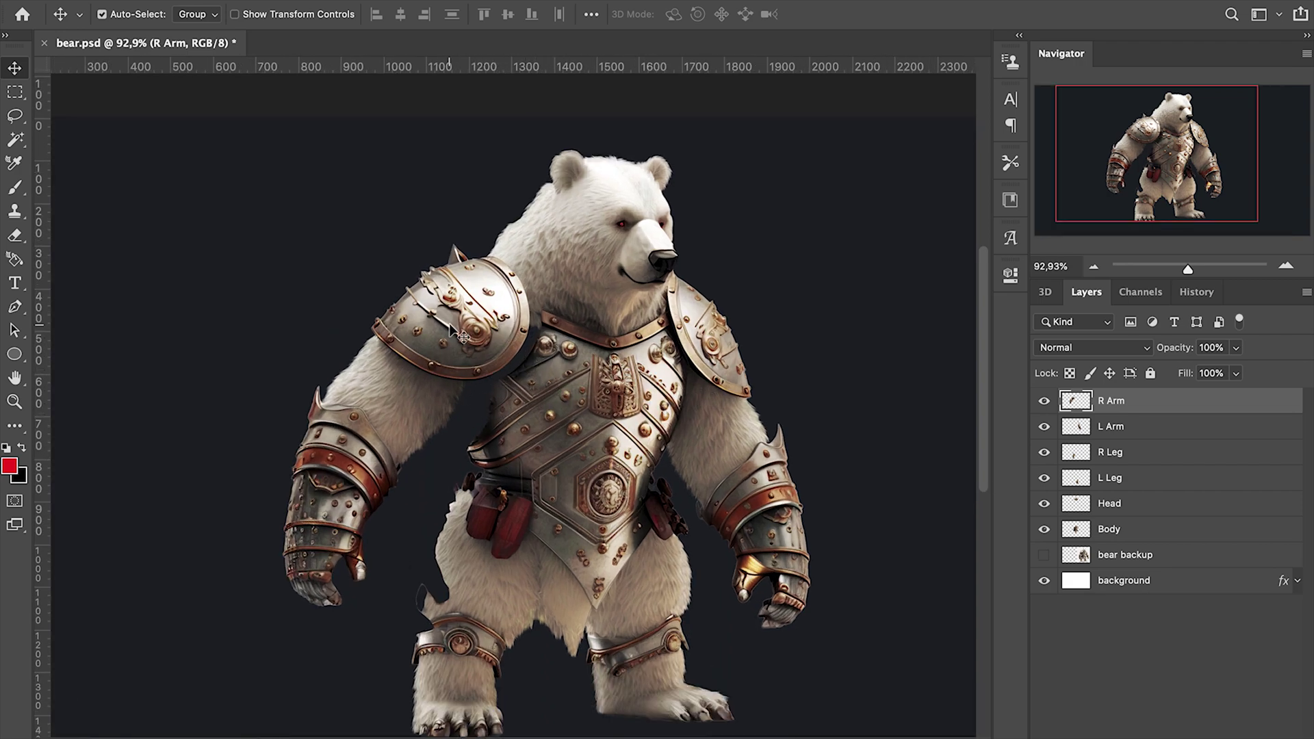
left_click_drag(452, 334, 349, 319)
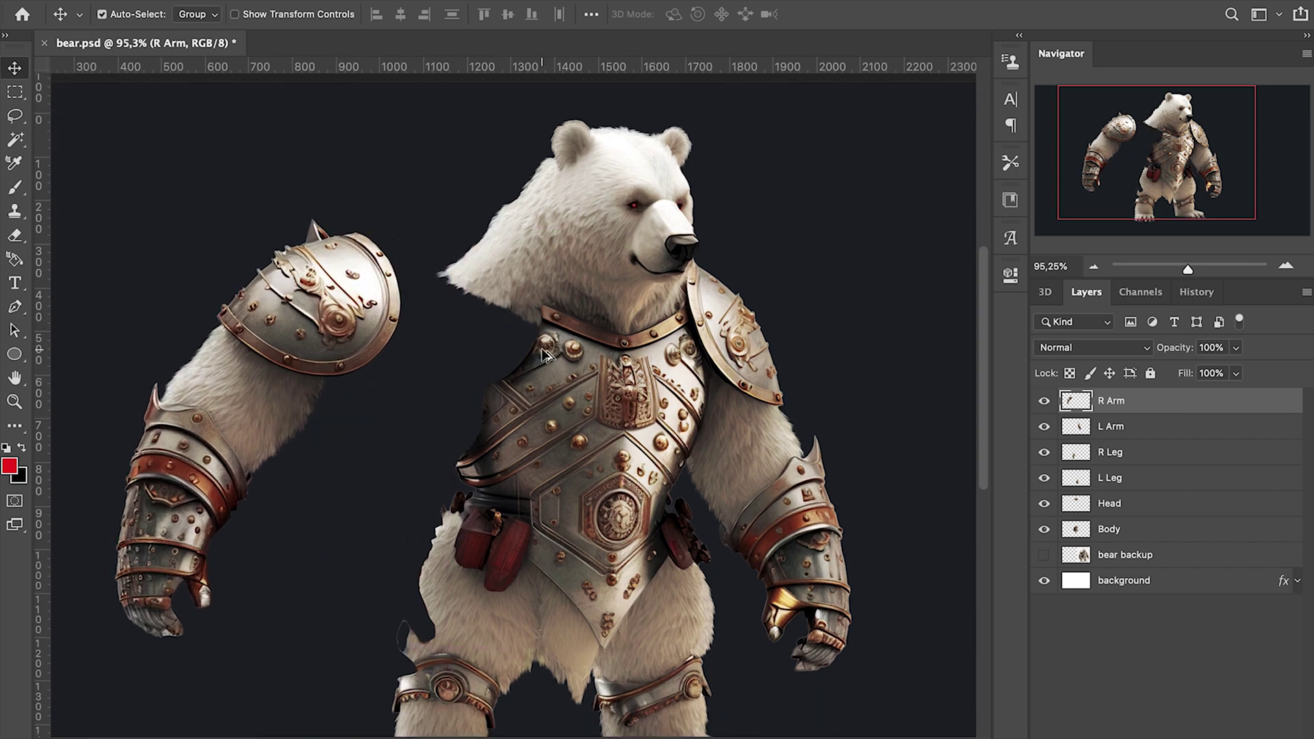
scroll(542, 347, "up", 3)
scroll(543, 346, "down", 4)
scroll(603, 468, "up", 1)
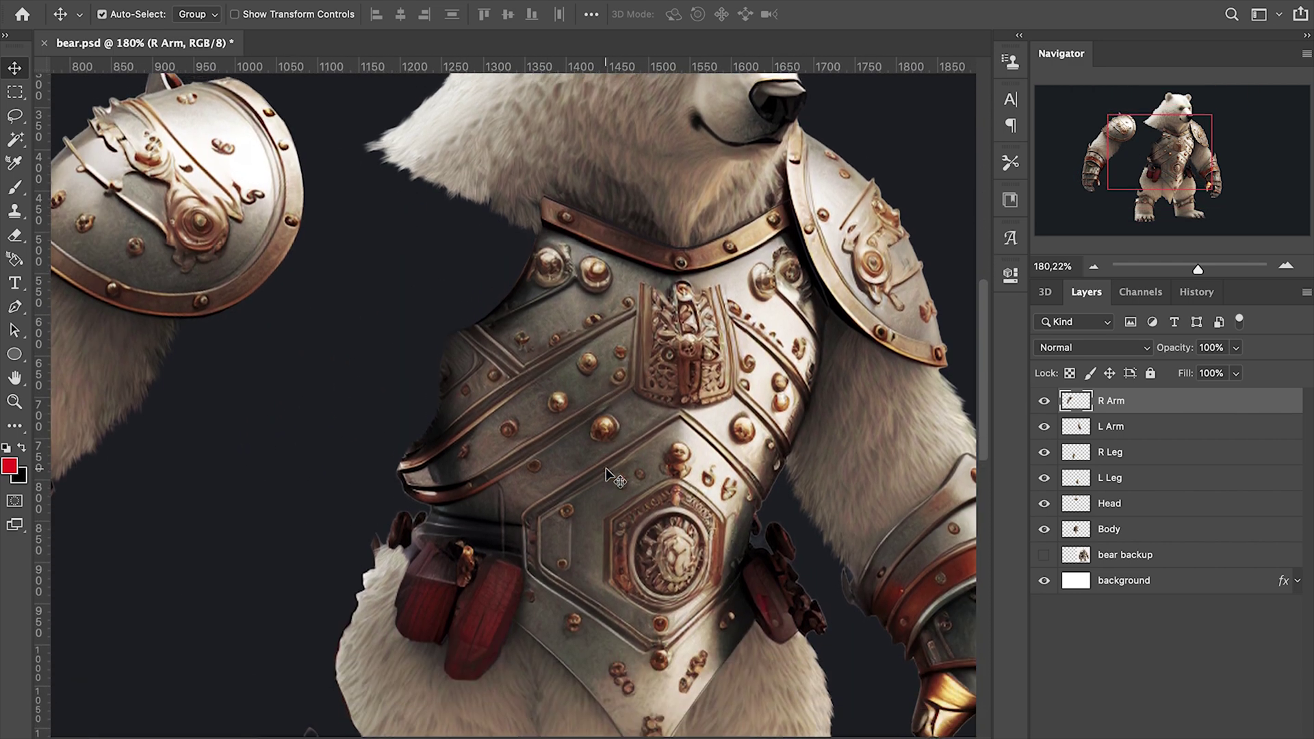
scroll(408, 362, "up", 3)
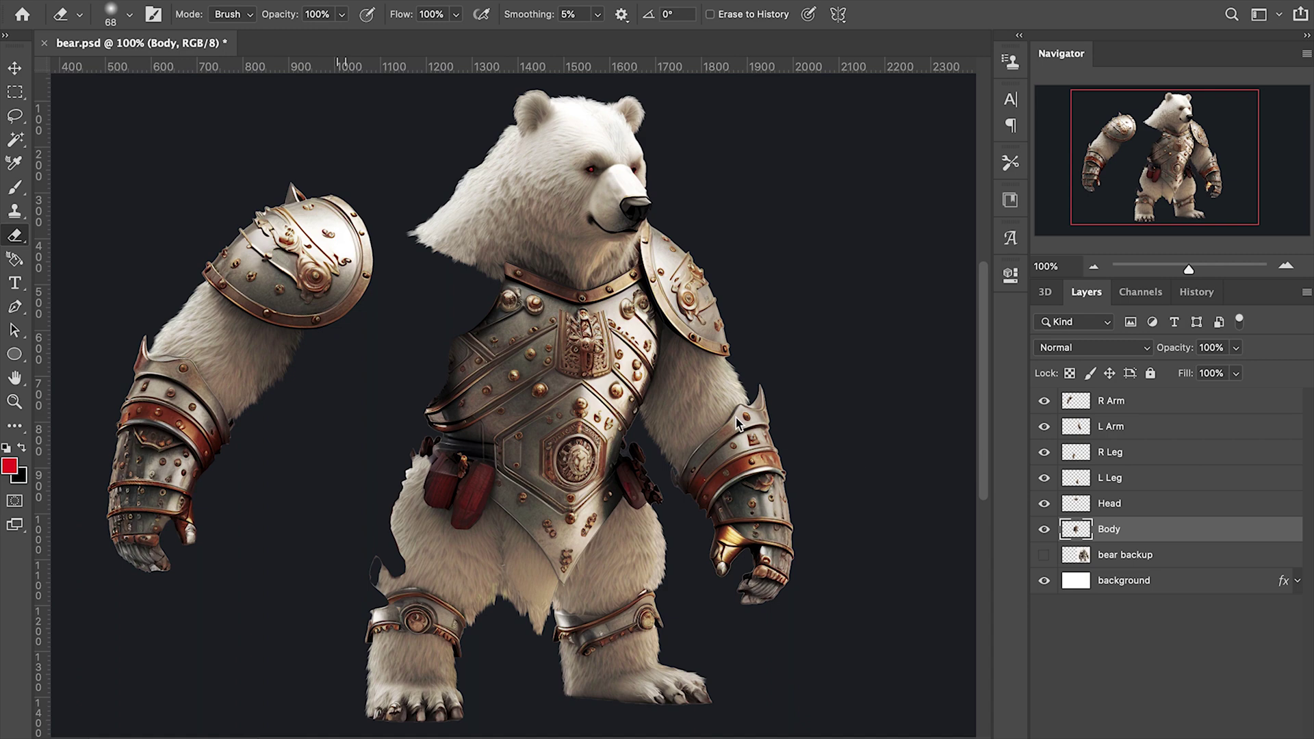
Step: Hide the R Arm, L Arm, R Leg and L Leg layers and zoom in on the armored body
left_click_drag(1043, 452, 1045, 477)
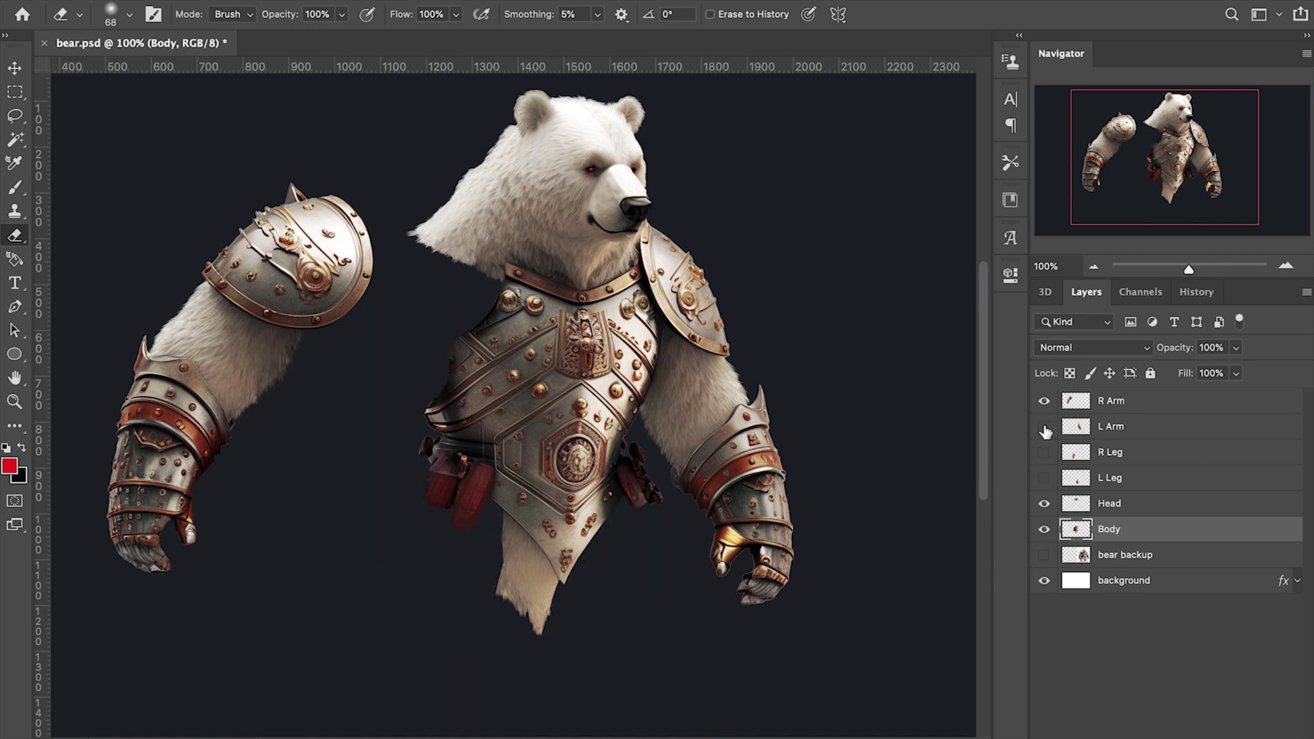
left_click_drag(1044, 426, 1045, 401)
left_click(1286, 266)
left_click_drag(1186, 193, 1174, 152)
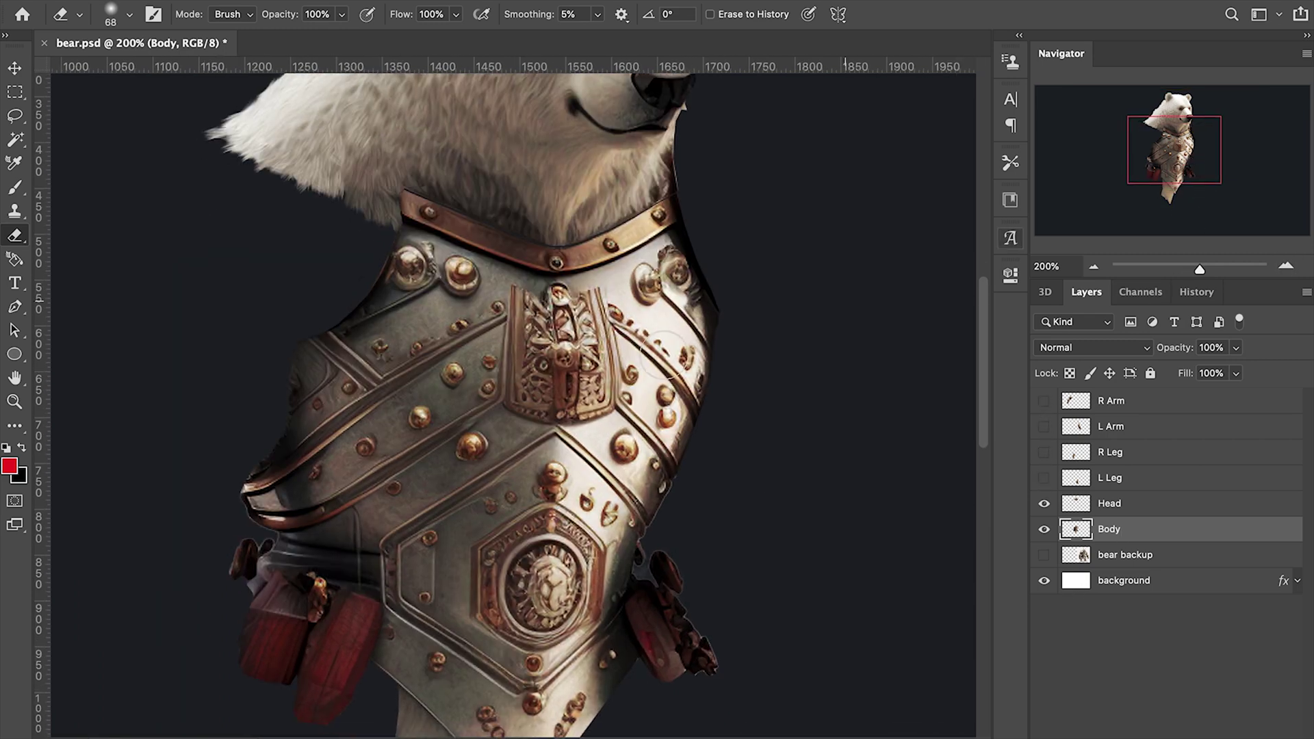
Step: Try cloning armor texture and a rivet onto the left armor edge, then undo the additions
left_click(16, 214)
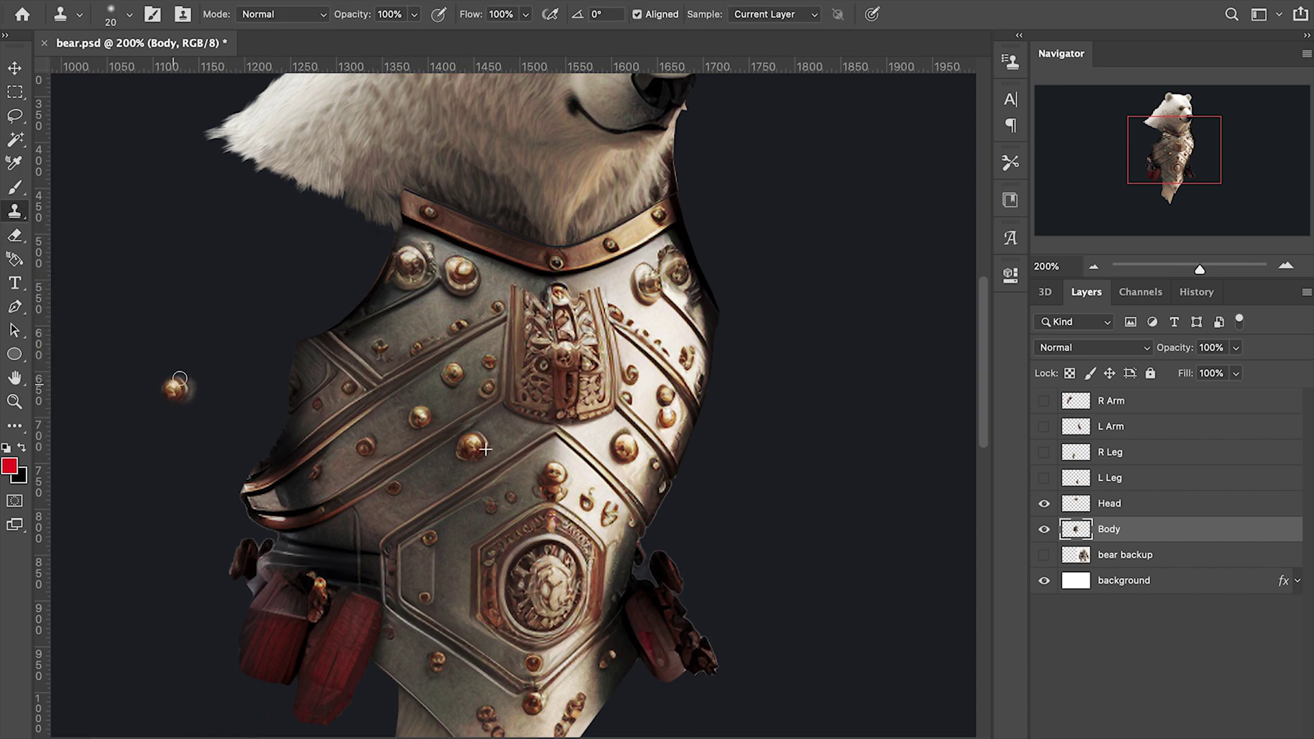
mouse_move(188, 392)
left_mouse_down()
mouse_move(154, 410)
mouse_move(184, 346)
mouse_move(164, 468)
left_mouse_up()
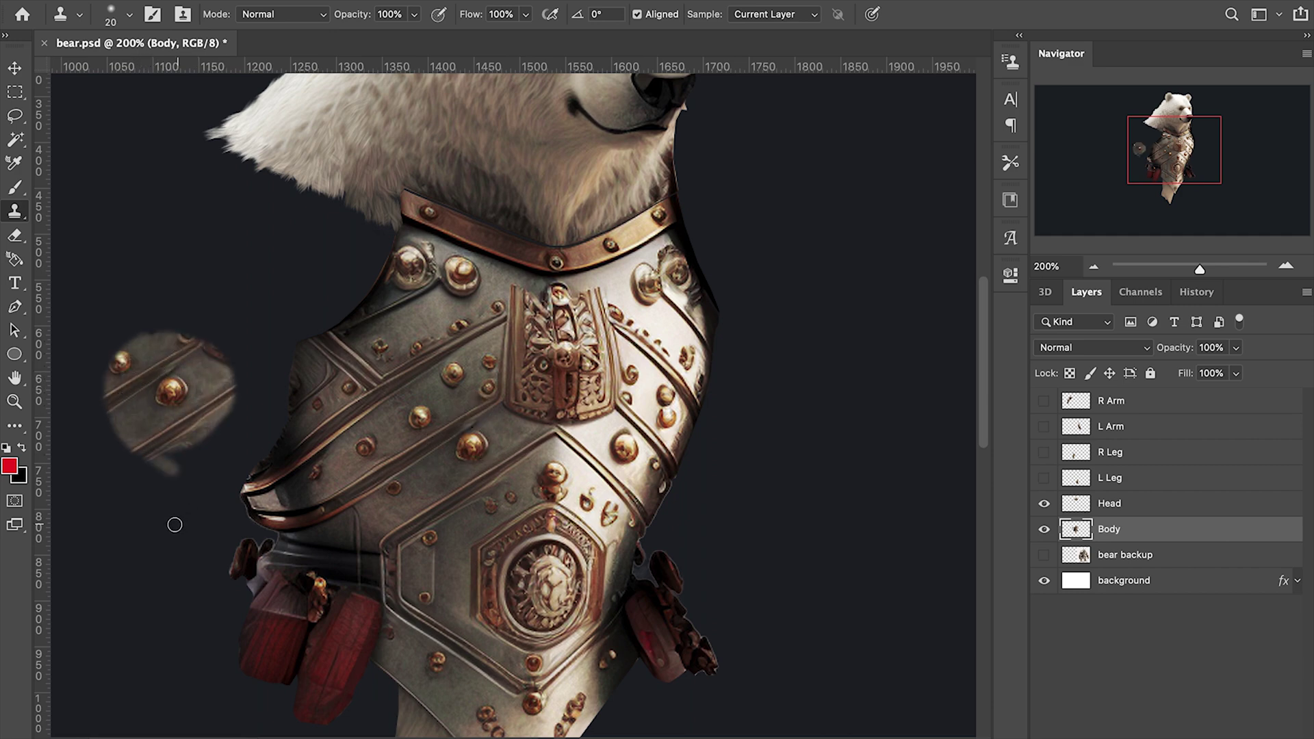
key("ctrl+z")
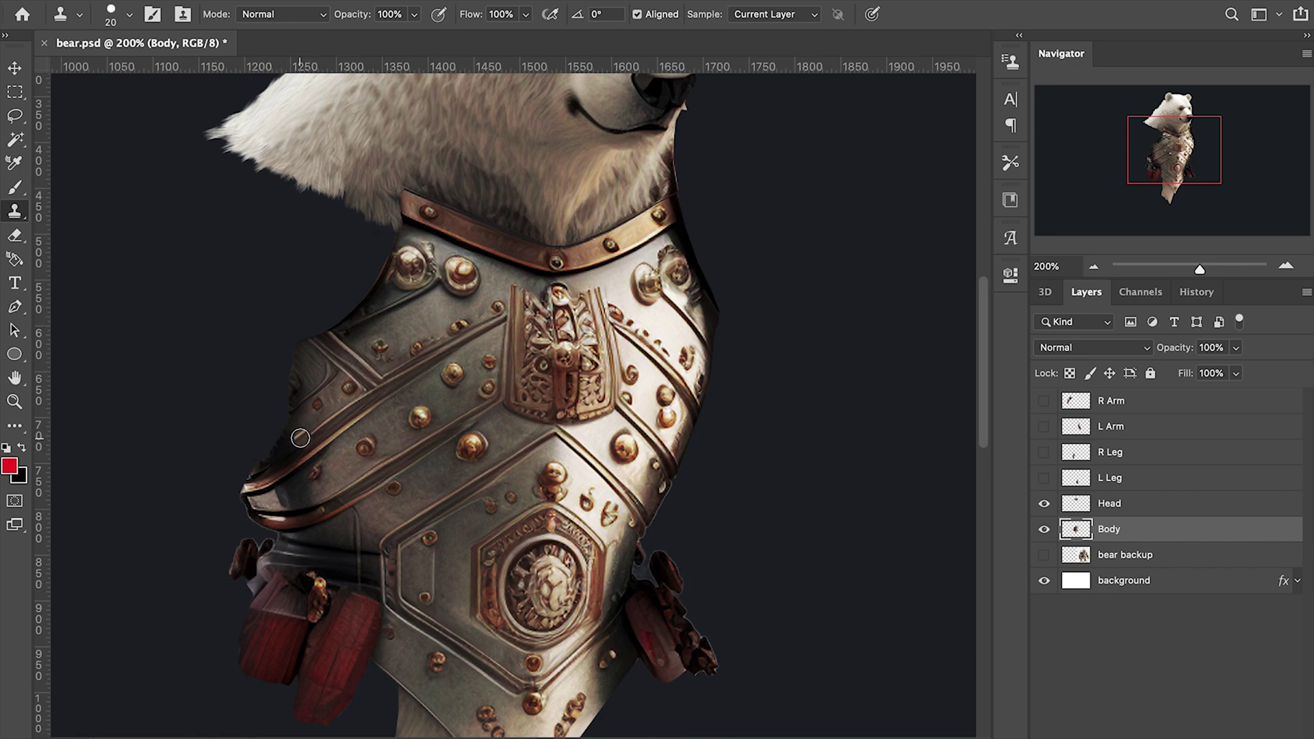
right_click(299, 438)
key("Escape")
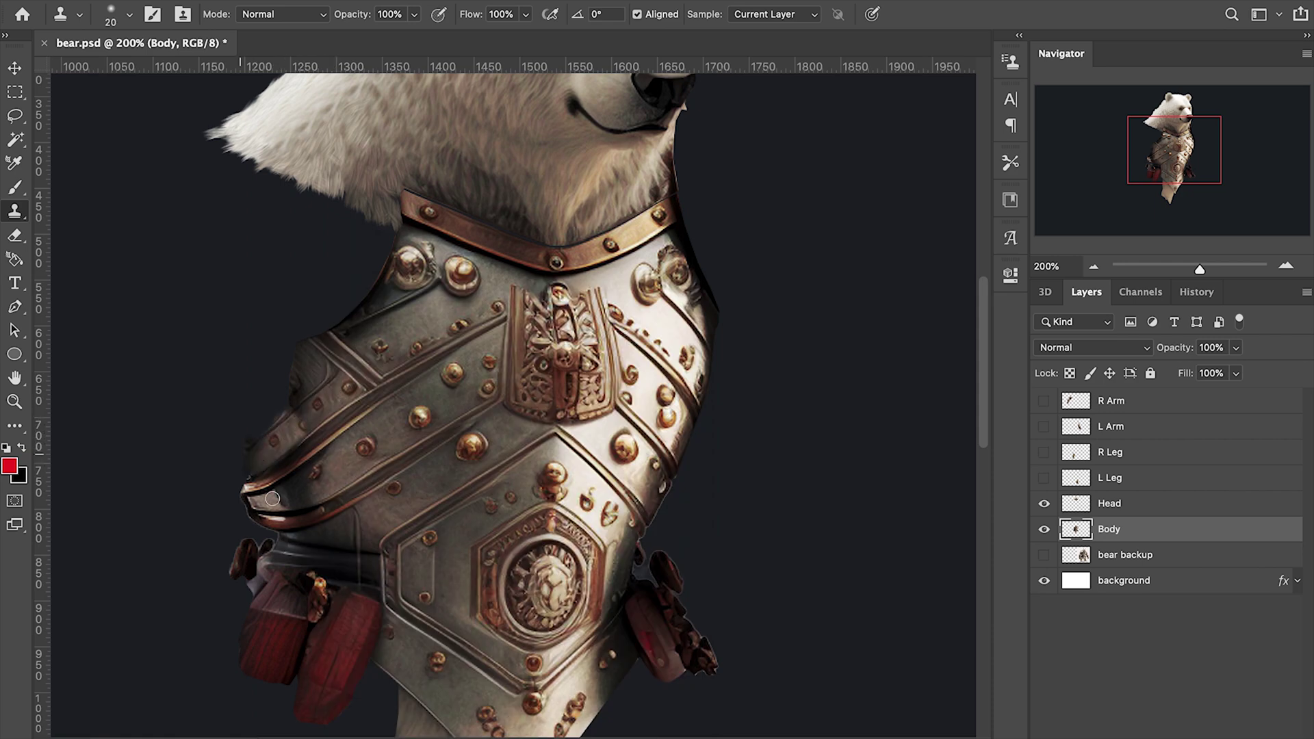
left_click_drag(271, 442, 260, 421)
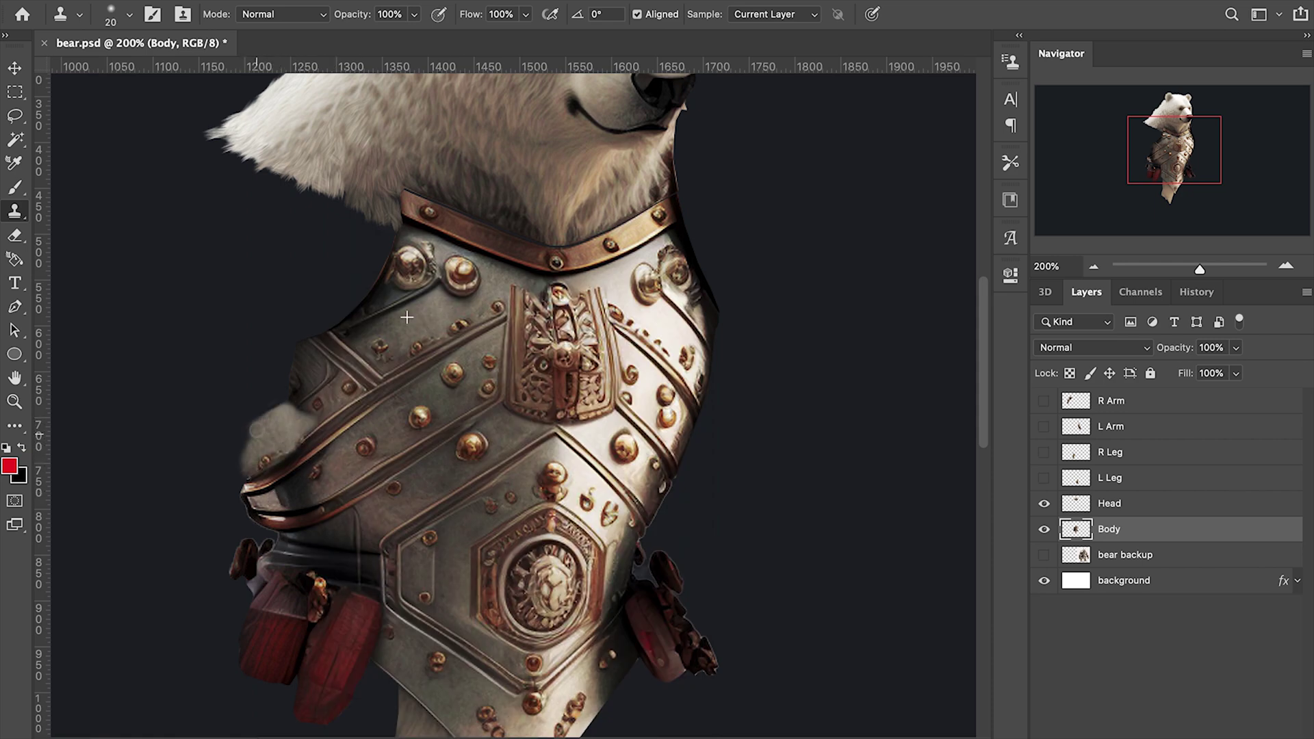
left_click(269, 383)
key("ctrl+z")
key("ctrl+z")
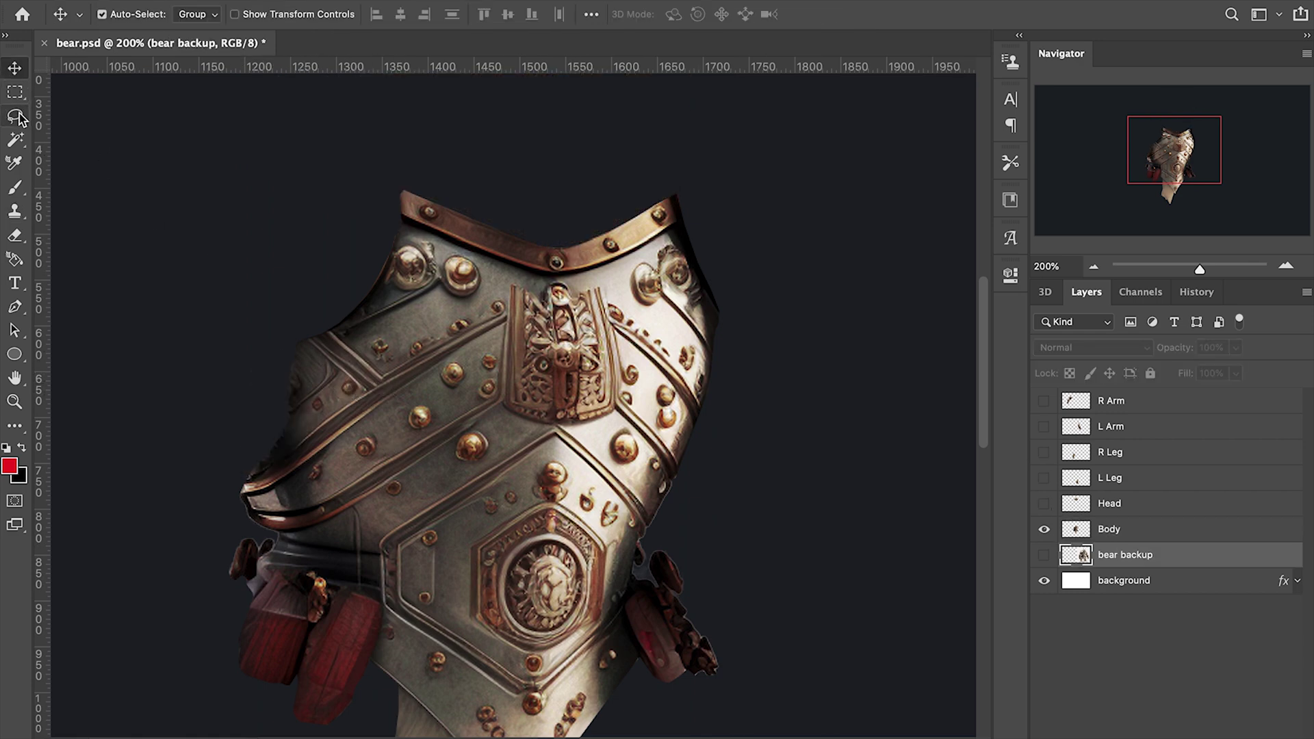
Step: Copy the lassoed left shoulder armor to a new layer below Body, moved up about 38 px
left_click(17, 116)
left_click_drag(514, 185, 514, 427)
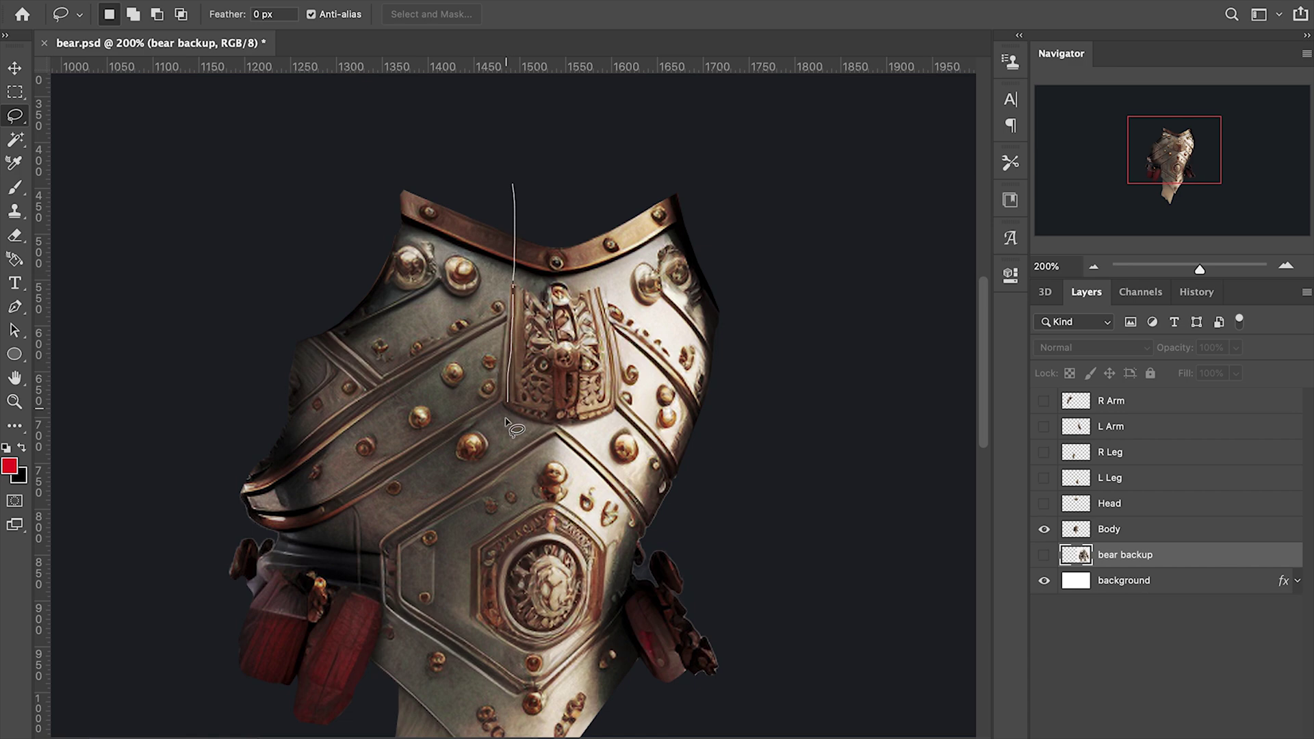
left_click_drag(234, 524, 514, 185)
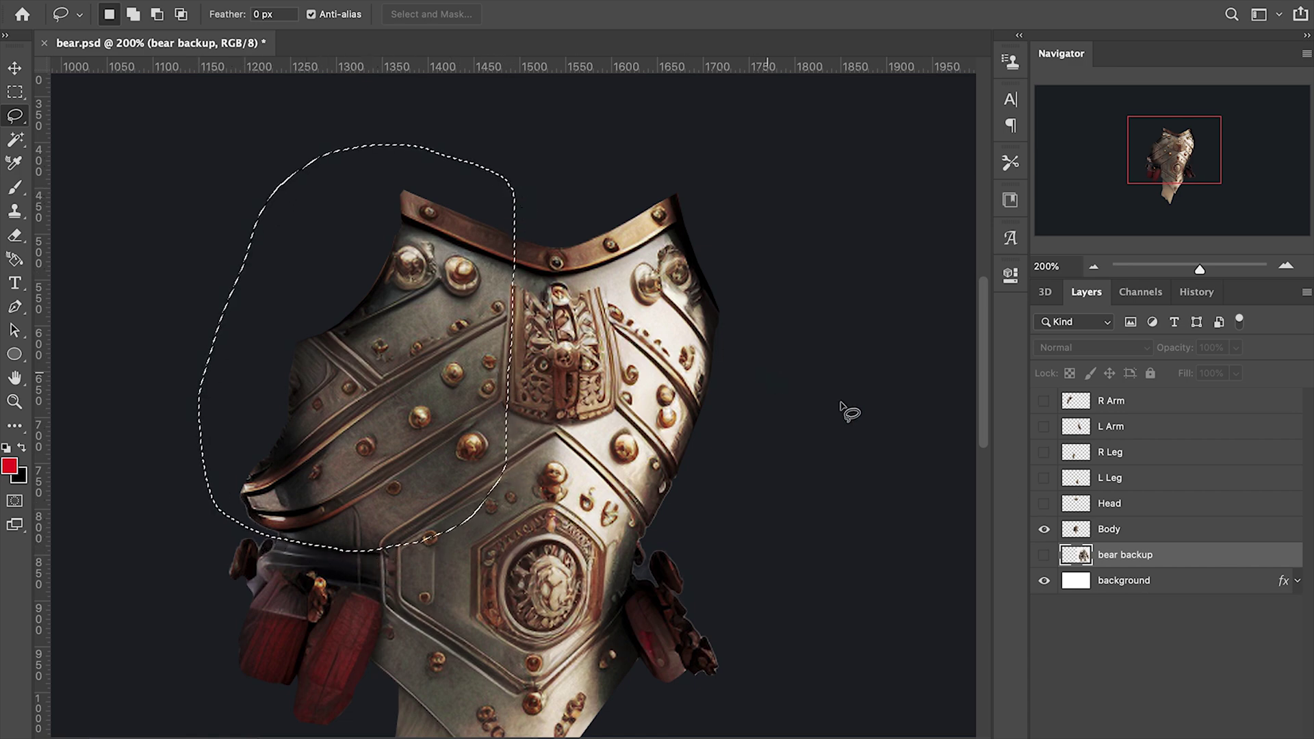
key("ctrl+j")
key("ctrl+d")
key("ctrl+bracketleft")
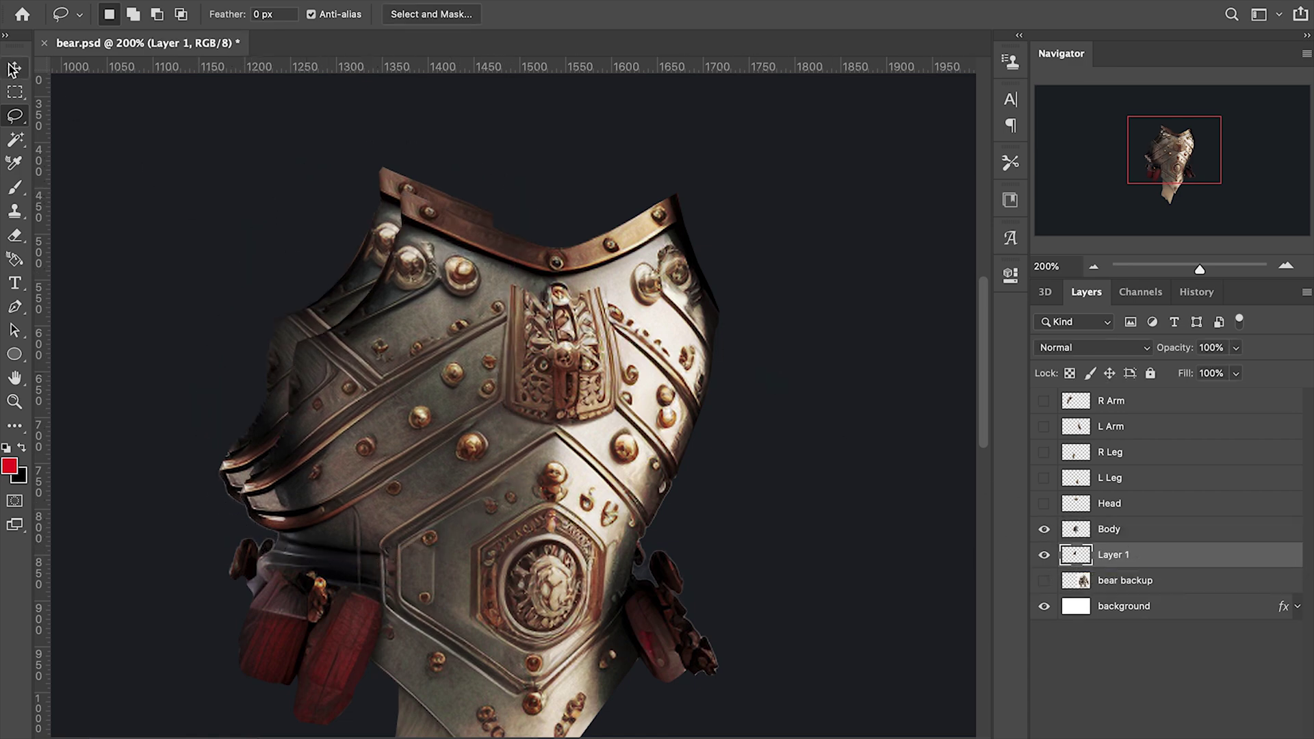
key("v")
left_click_drag(333, 314, 334, 276)
Step: Rotate the armor copy about -14°, scale it to 107%, and warp its top edge into place
key("ctrl+t")
left_click_drag(123, 62, 154, 149)
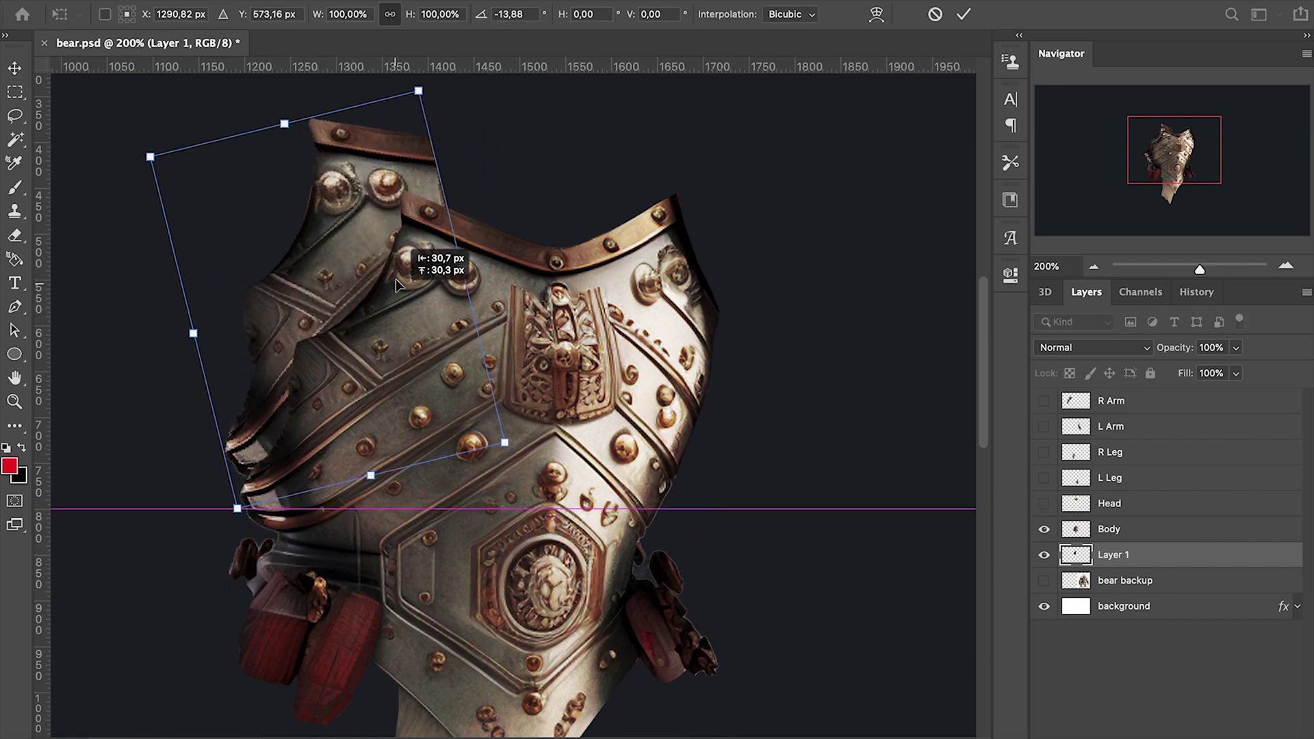
left_click_drag(519, 443, 526, 439)
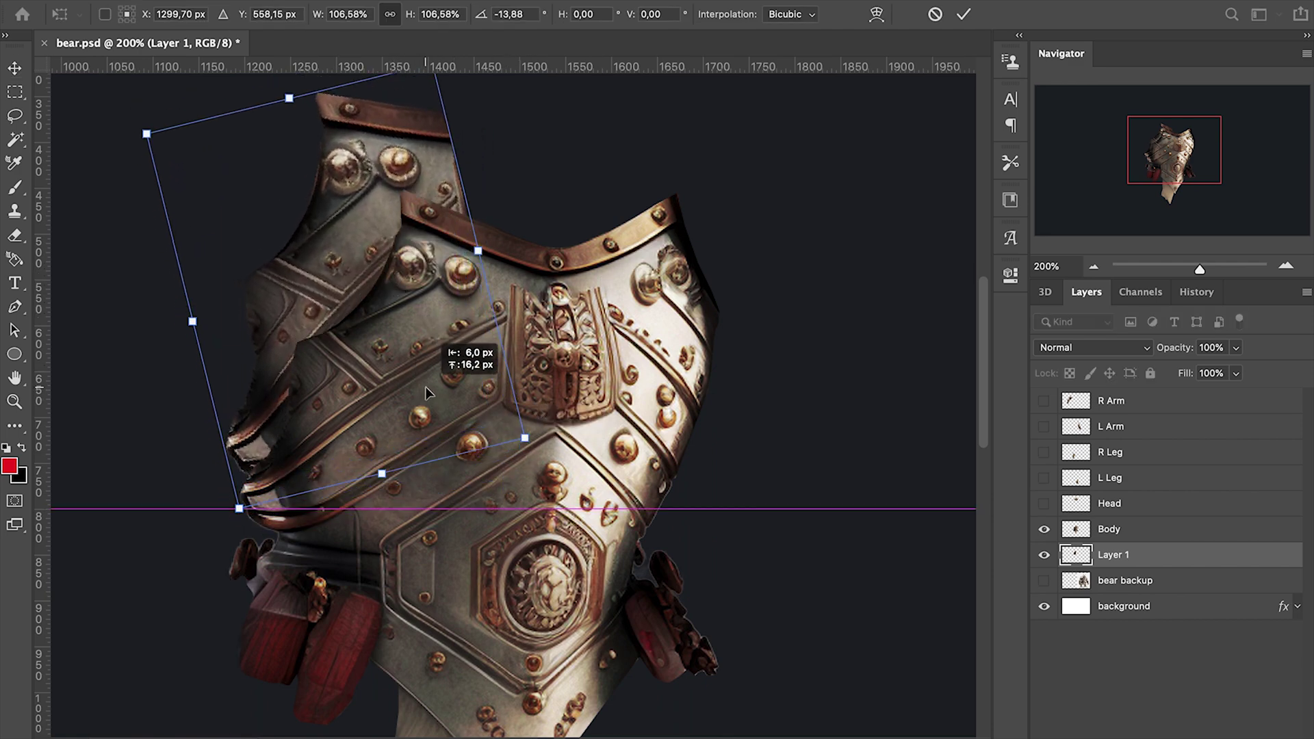
right_click(378, 282)
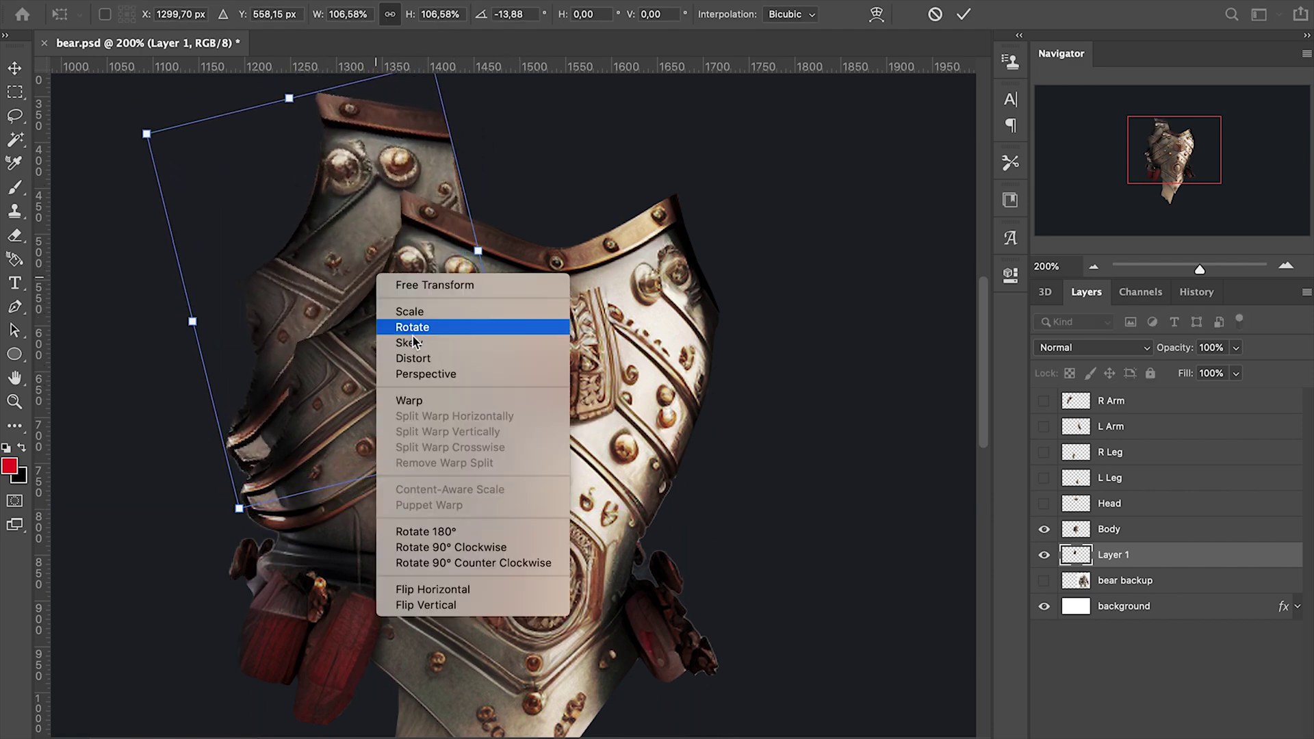
left_click(406, 404)
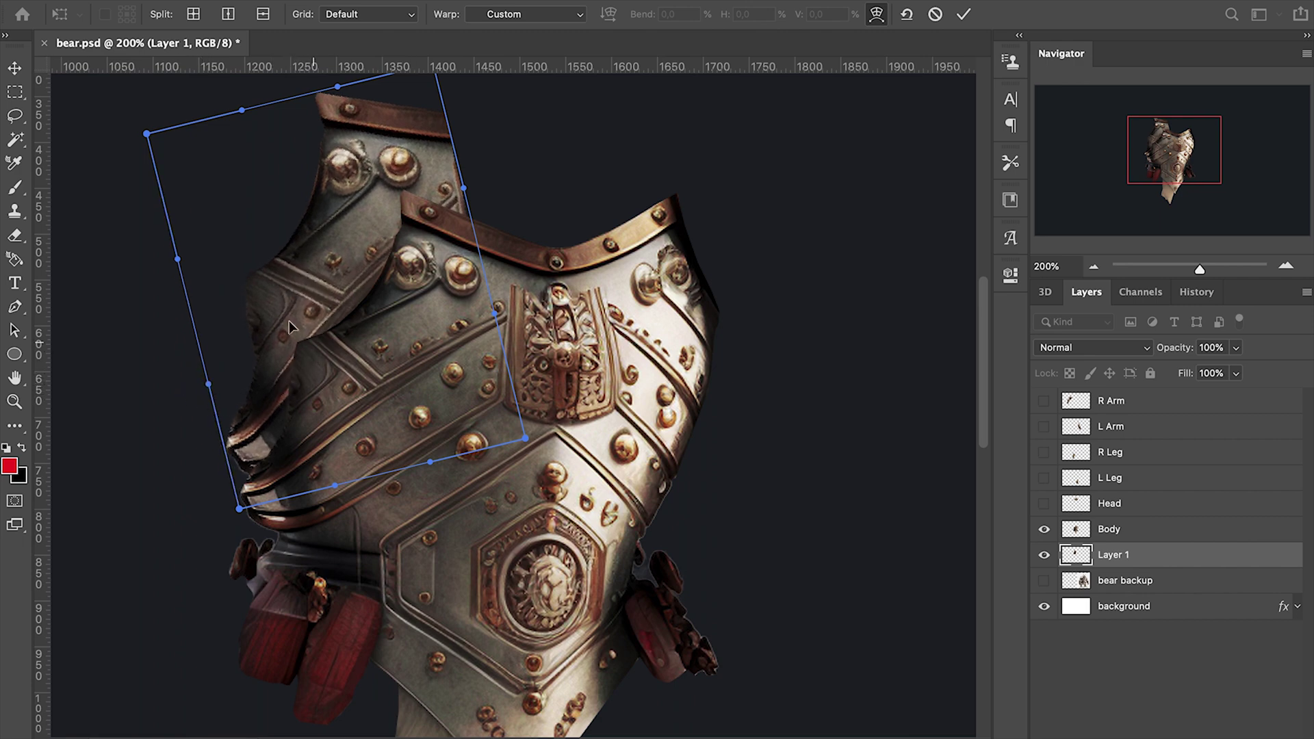
mouse_move(298, 375)
left_mouse_down()
mouse_move(371, 313)
mouse_move(307, 373)
mouse_move(319, 361)
left_mouse_up()
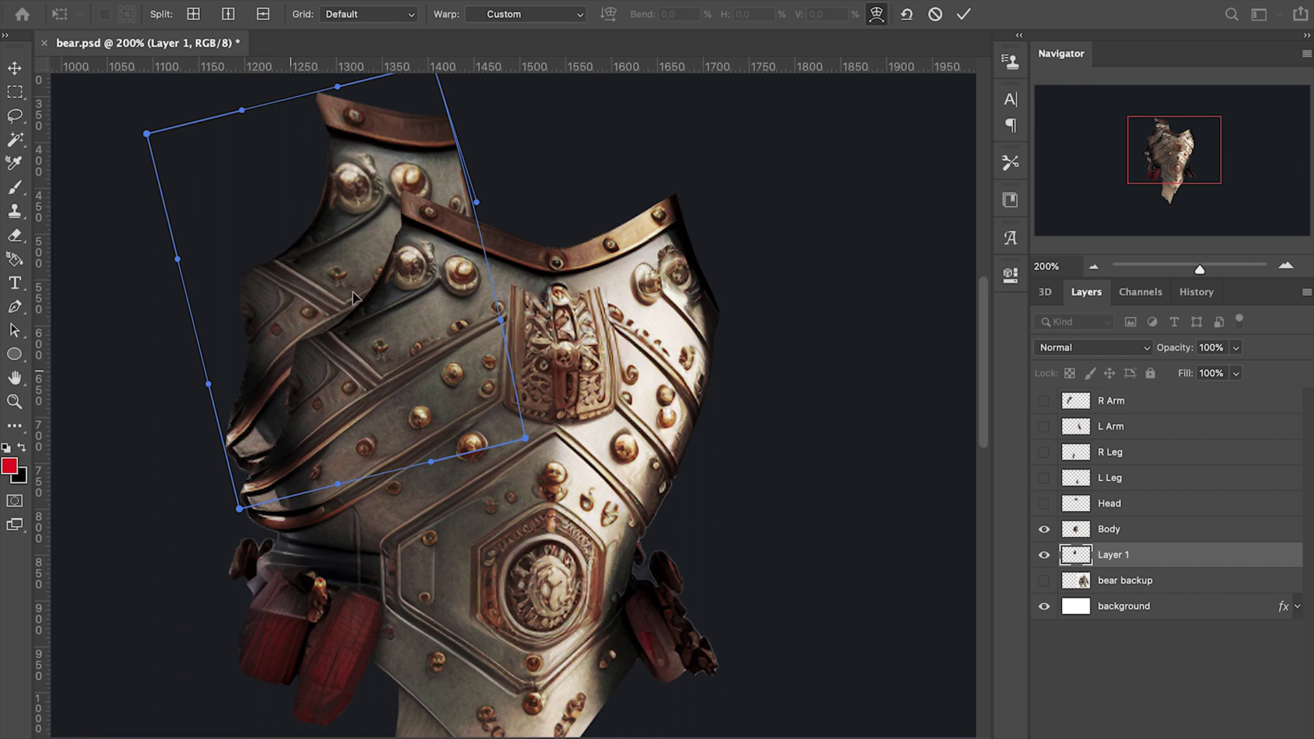
left_click_drag(323, 147, 356, 242)
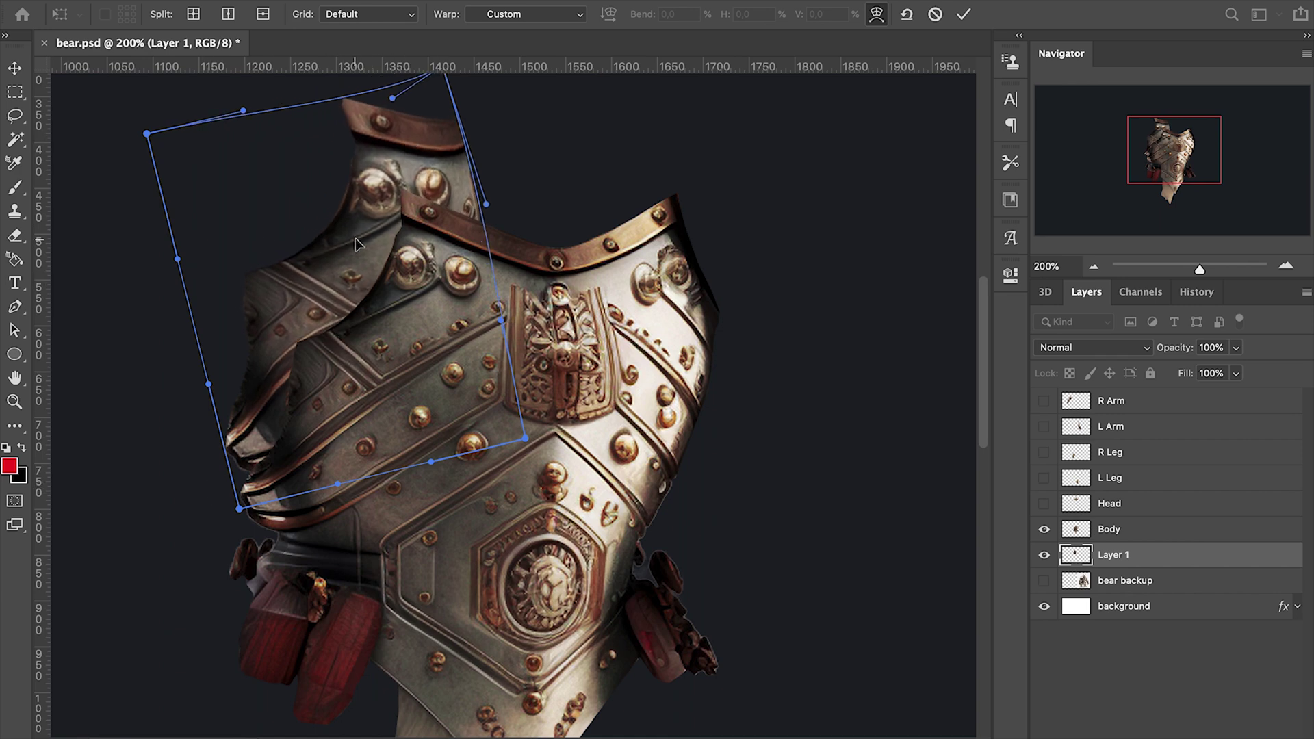
key("Return")
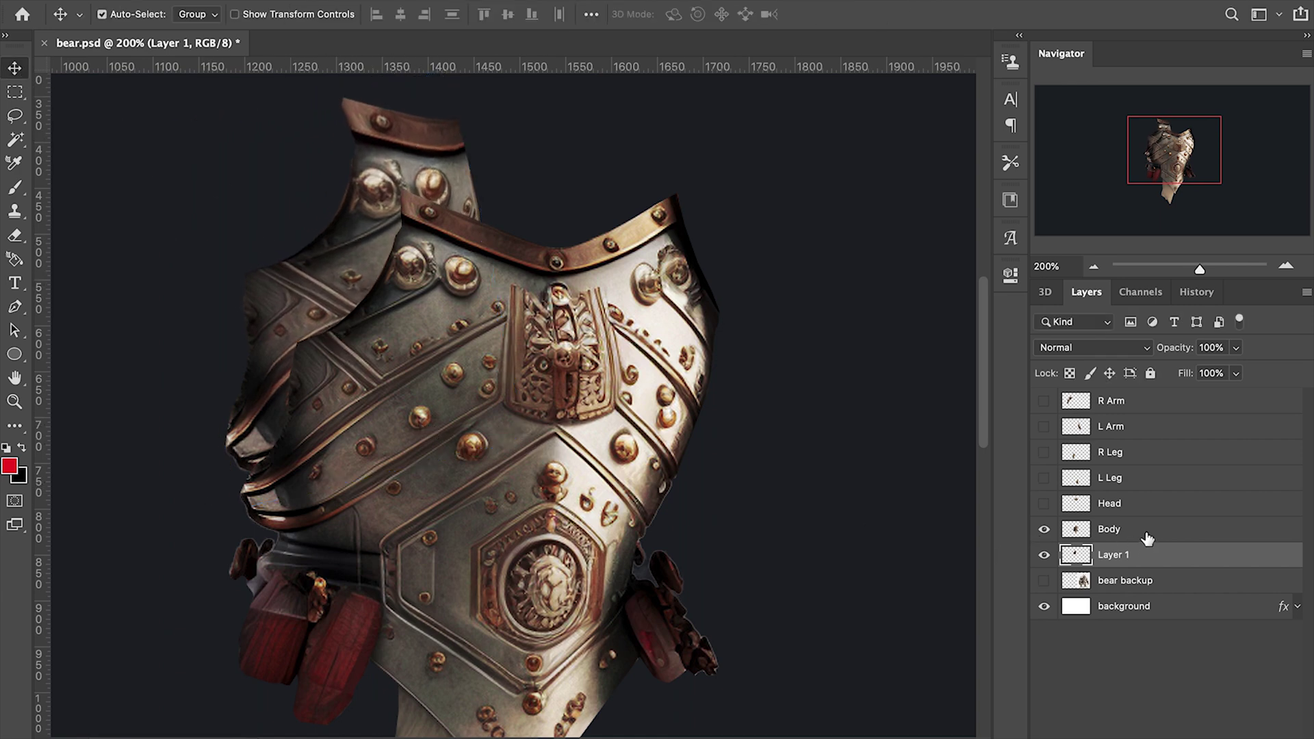
Step: Erase the neck armor piece on Layer 1 and the collar tab on Body, and show Head
left_click(1140, 532)
key("e")
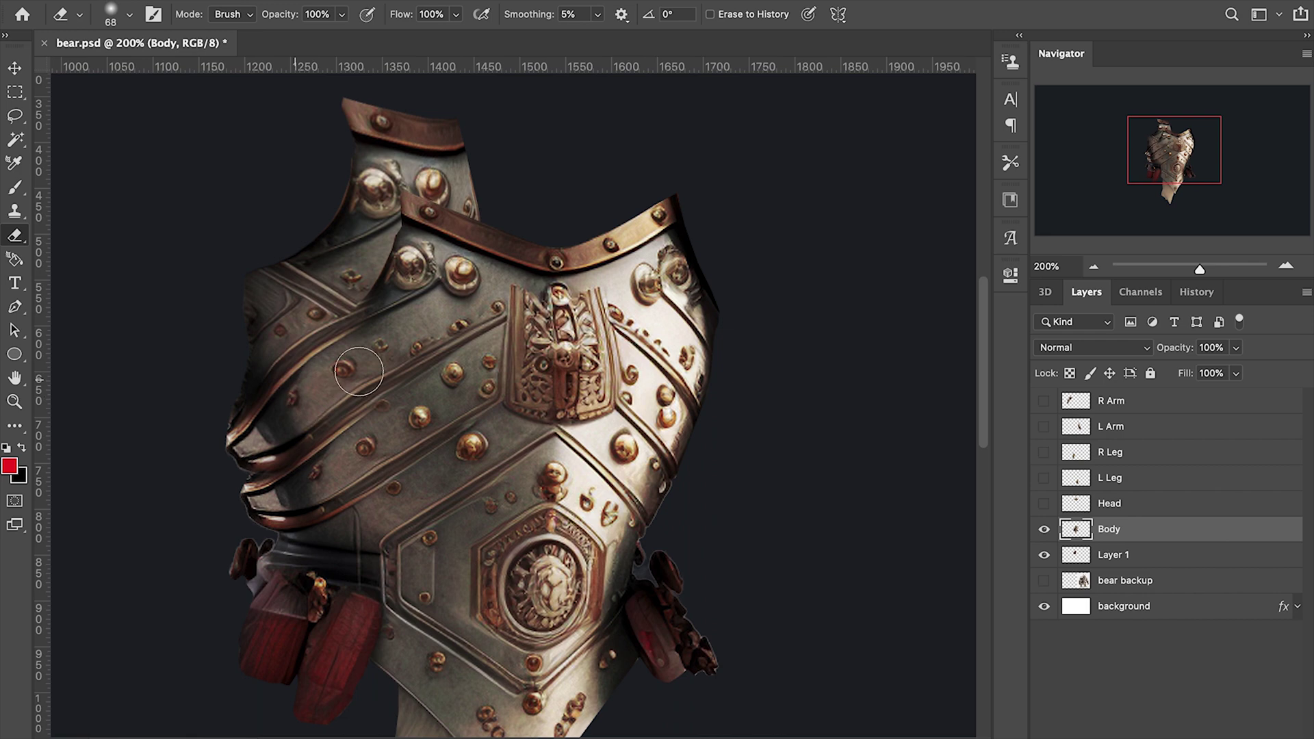
left_click(1158, 564)
left_click_drag(431, 123, 431, 195)
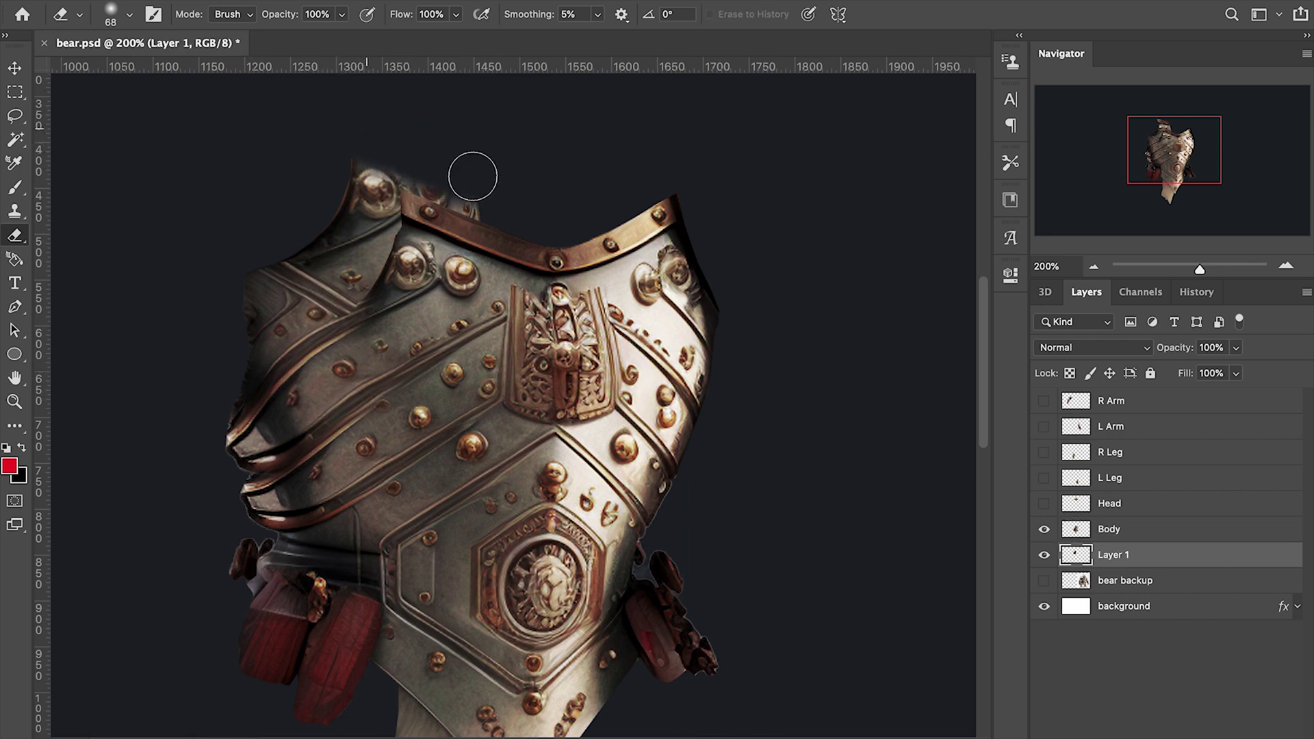
left_click_drag(369, 144, 375, 200)
left_click(1044, 503)
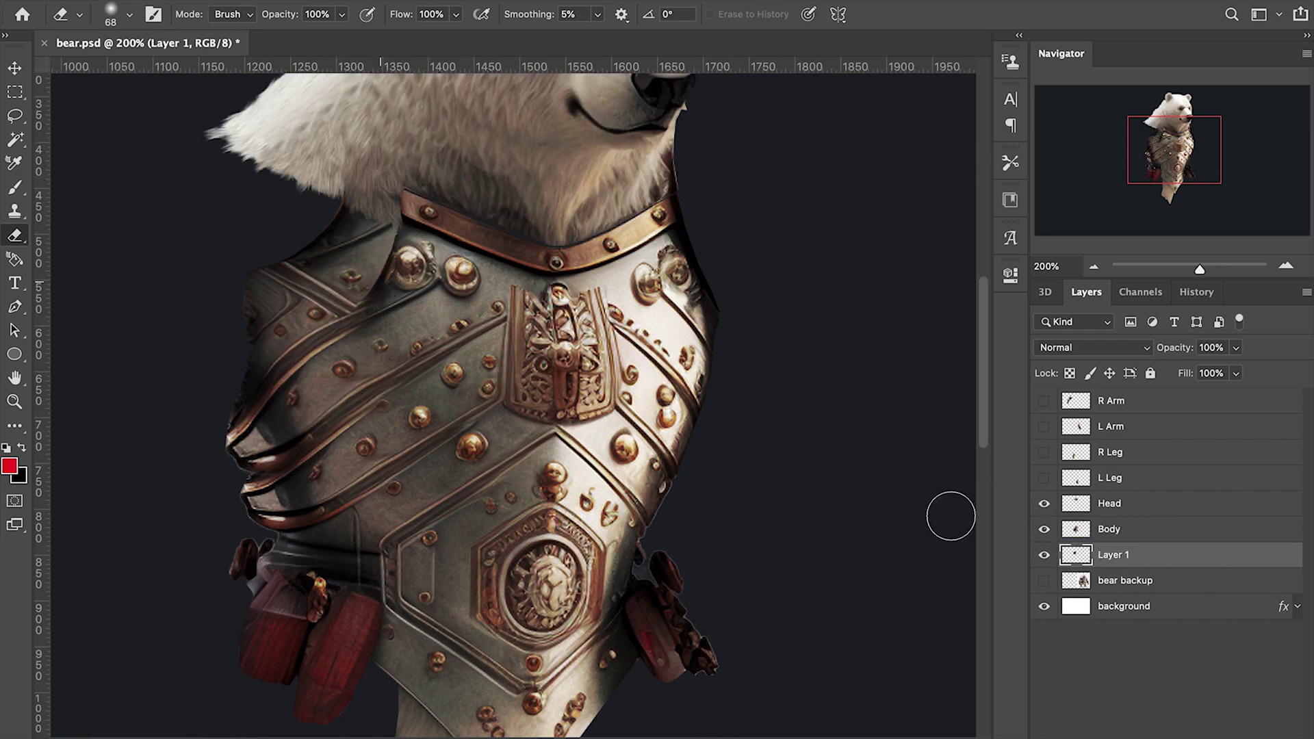
left_click(1160, 529)
left_click_drag(412, 264, 329, 342)
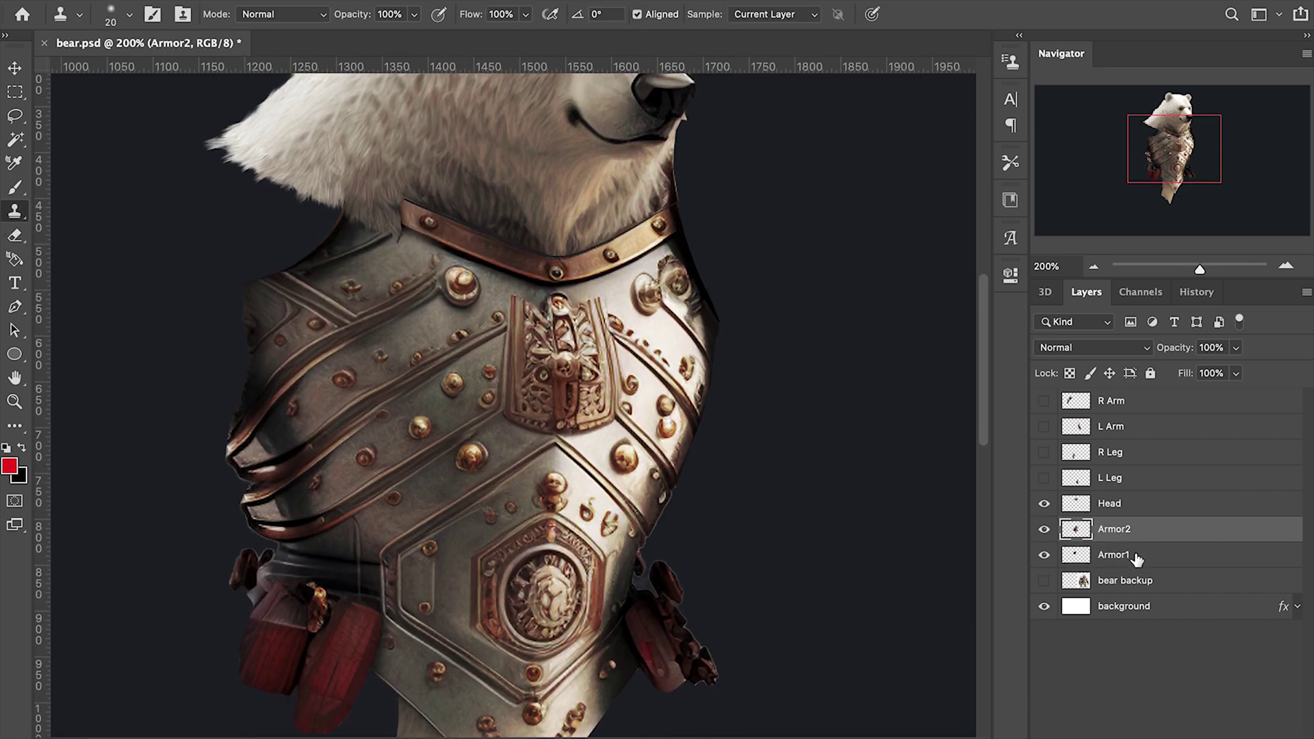
Step: Hide Head on Armor1 and pick the Smudge Tool with the speckled 70 px brush tip
left_click(1136, 557)
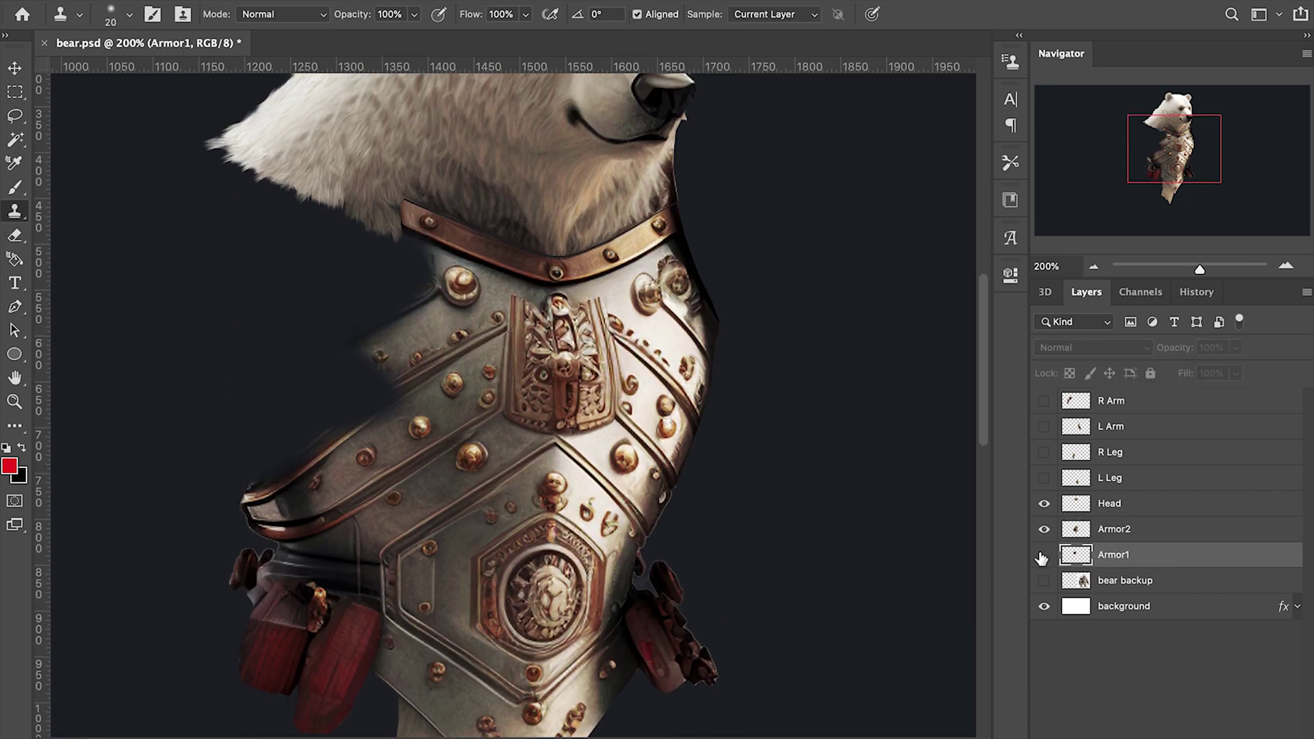
left_click(1043, 505)
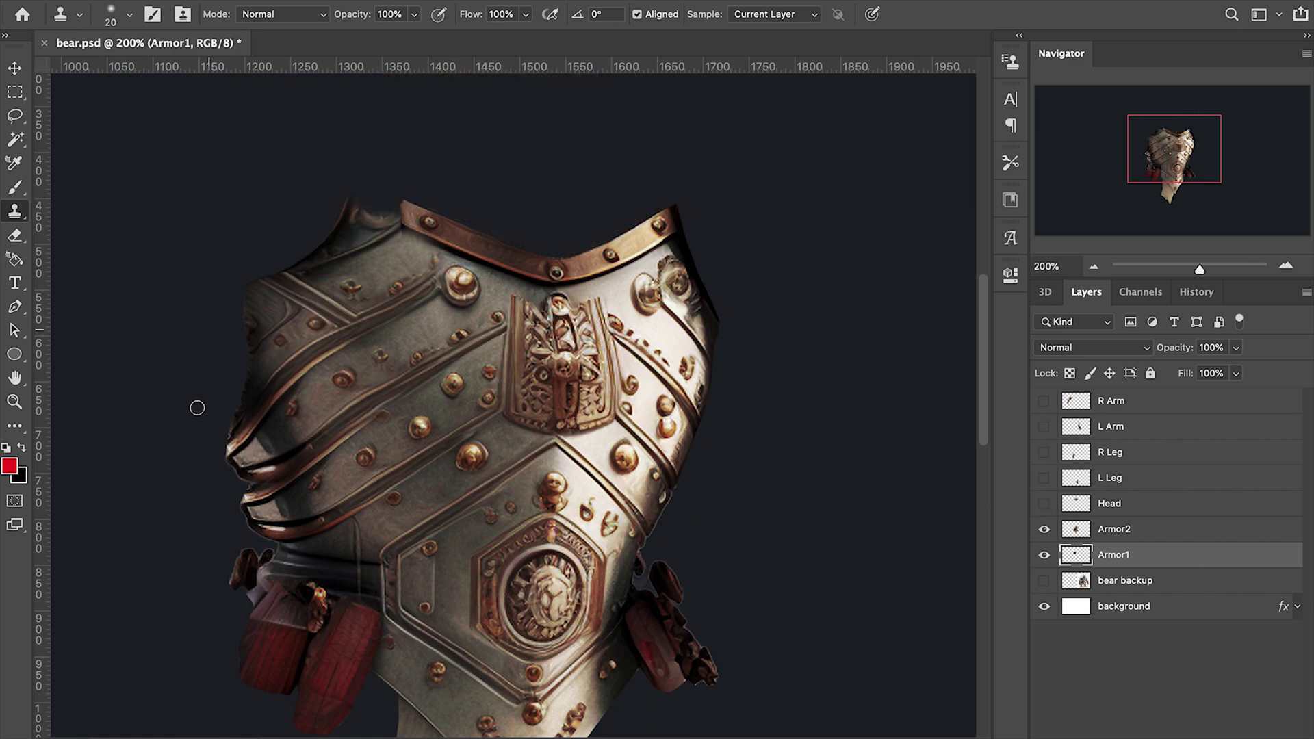
left_click(17, 432)
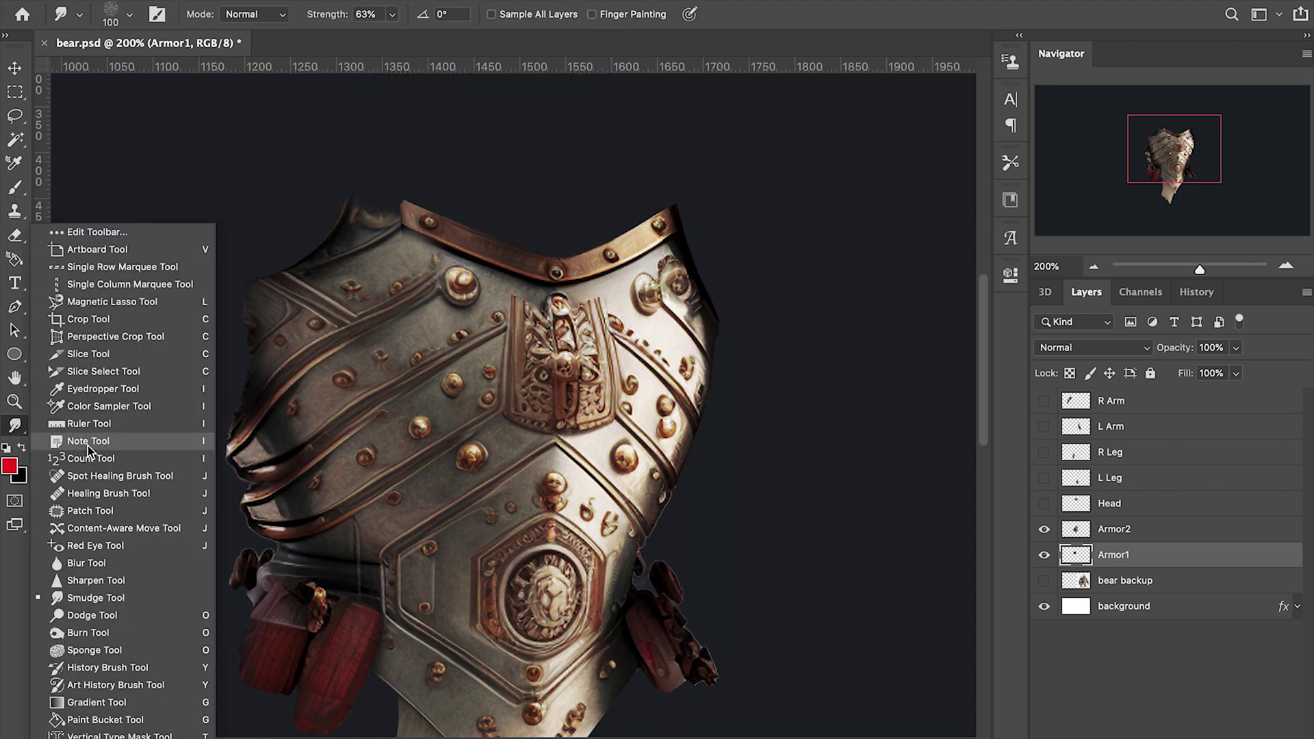
left_click(131, 602)
left_click(131, 21)
left_click(157, 14)
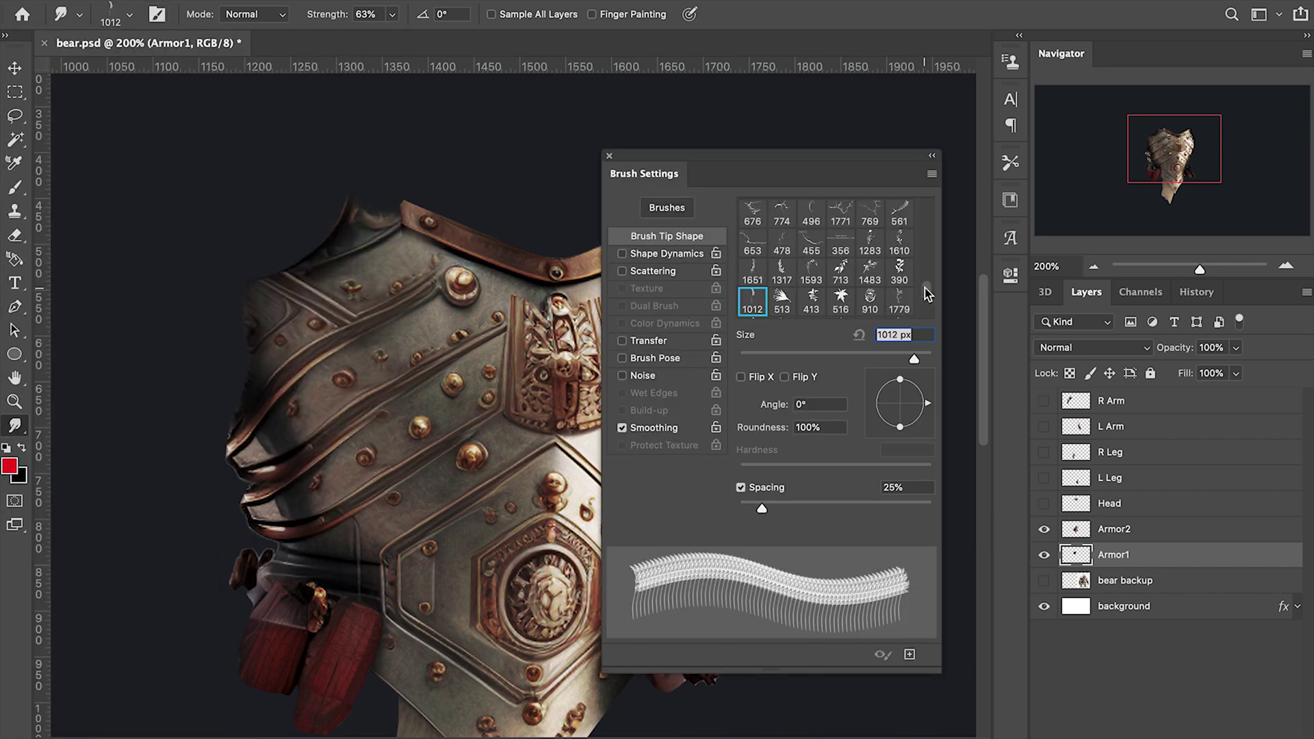
scroll(821, 267, "down", 8)
scroll(821, 268, "down", 8)
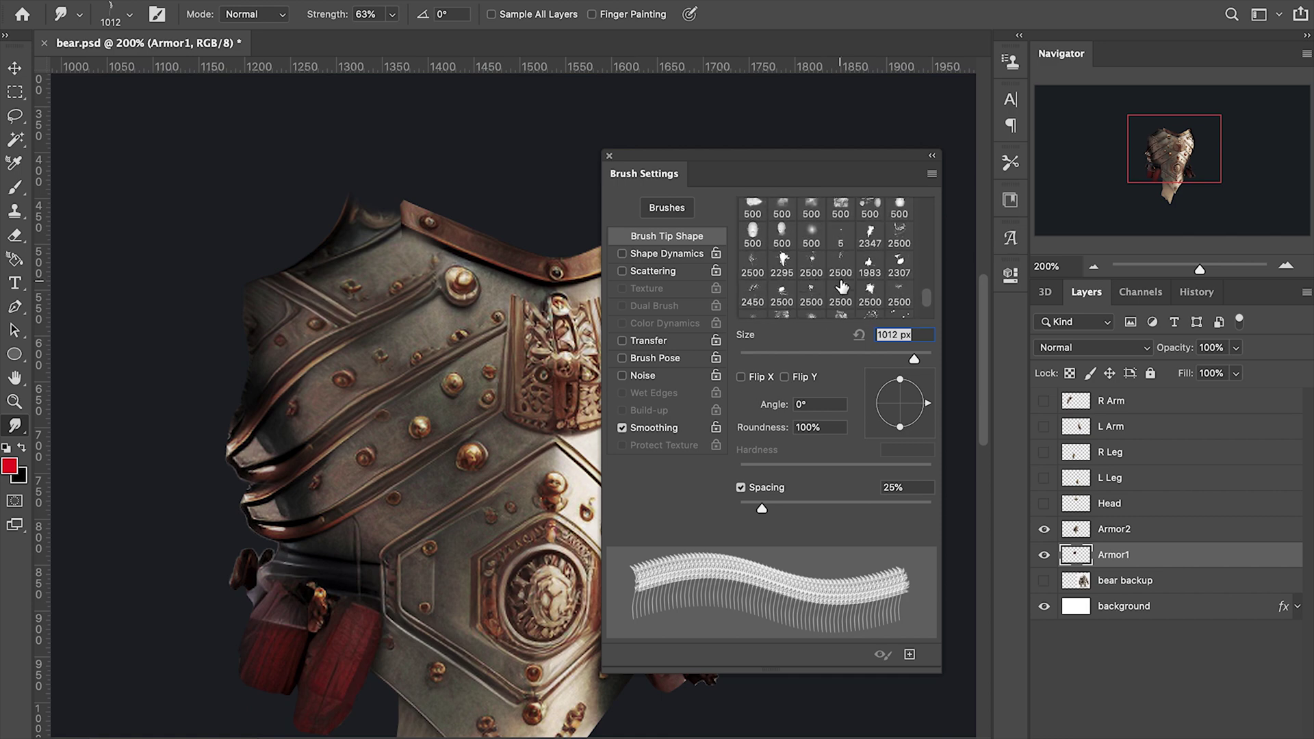
scroll(821, 267, "up", 10)
left_click(780, 265)
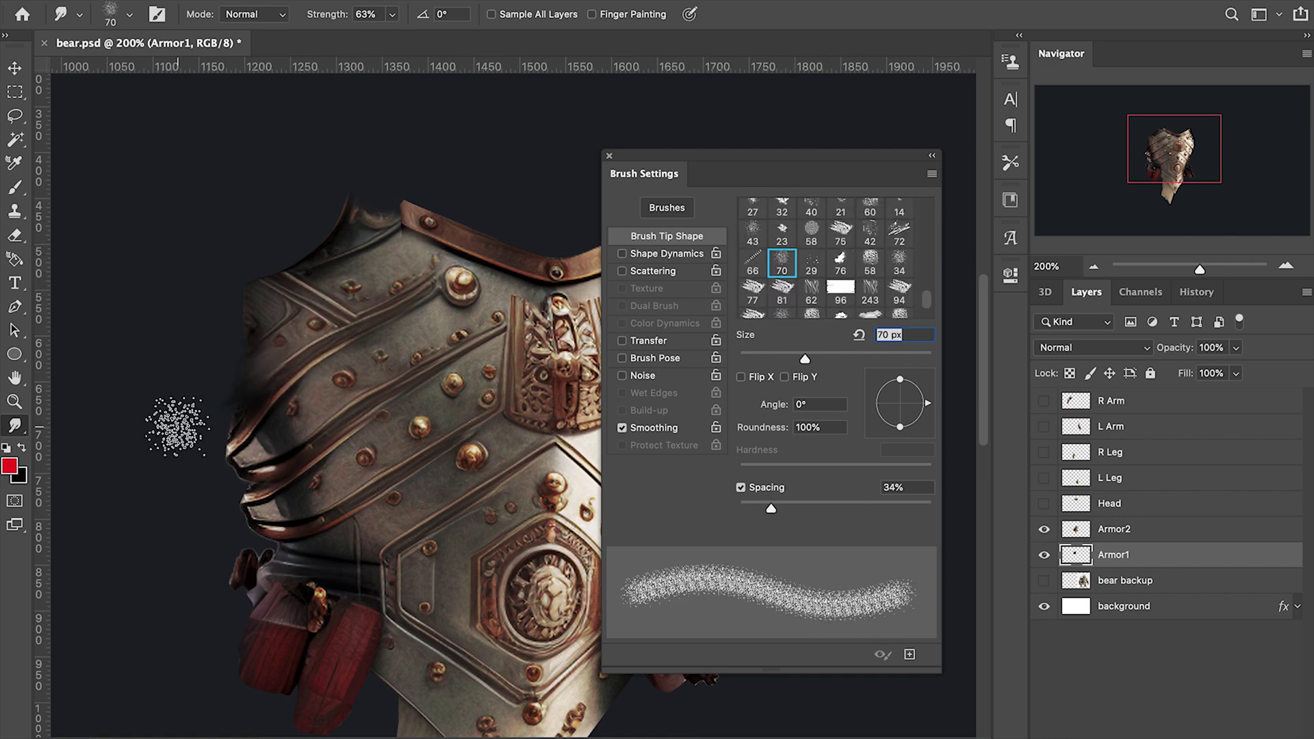
left_click(840, 235)
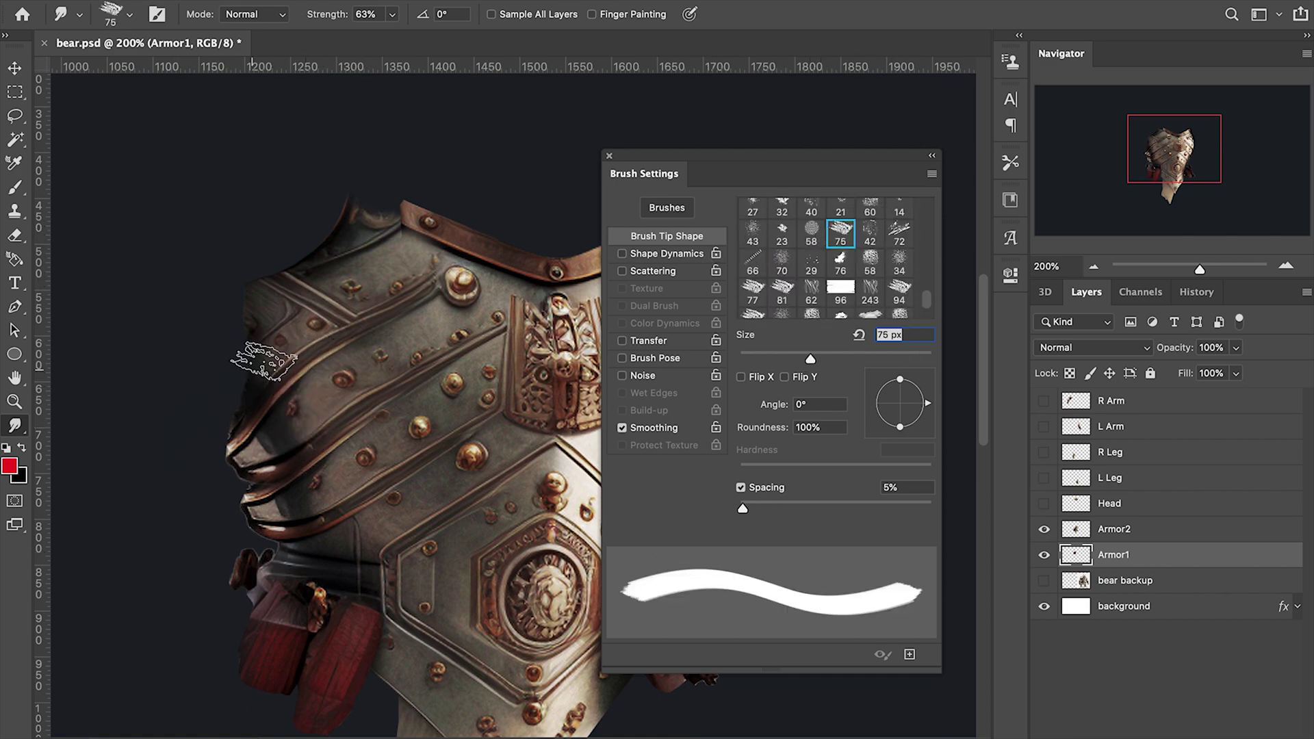
left_click(781, 266)
scroll(241, 370, "up", 3)
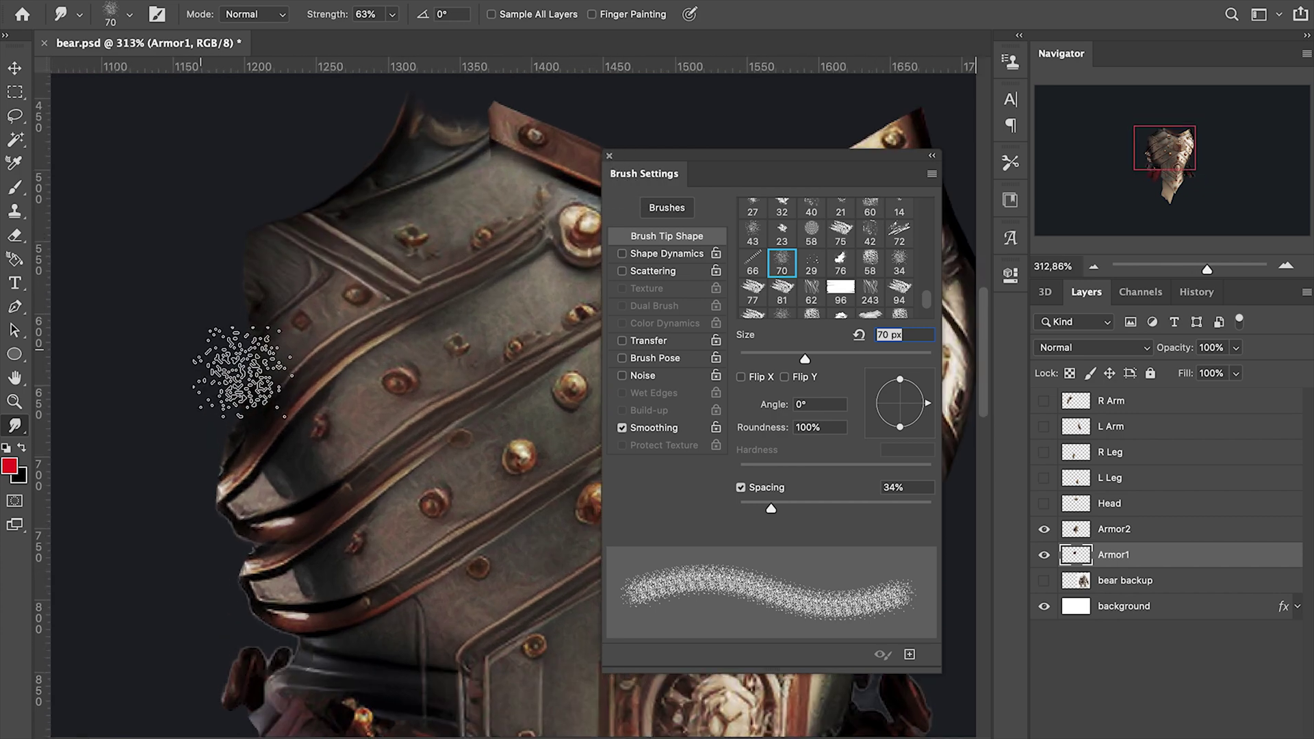
scroll(241, 370, "up", 3)
Step: Shrink the smudge brush to 39 px and smudge Armor1's left shoulder edge
right_click(241, 370)
left_click(200, 354)
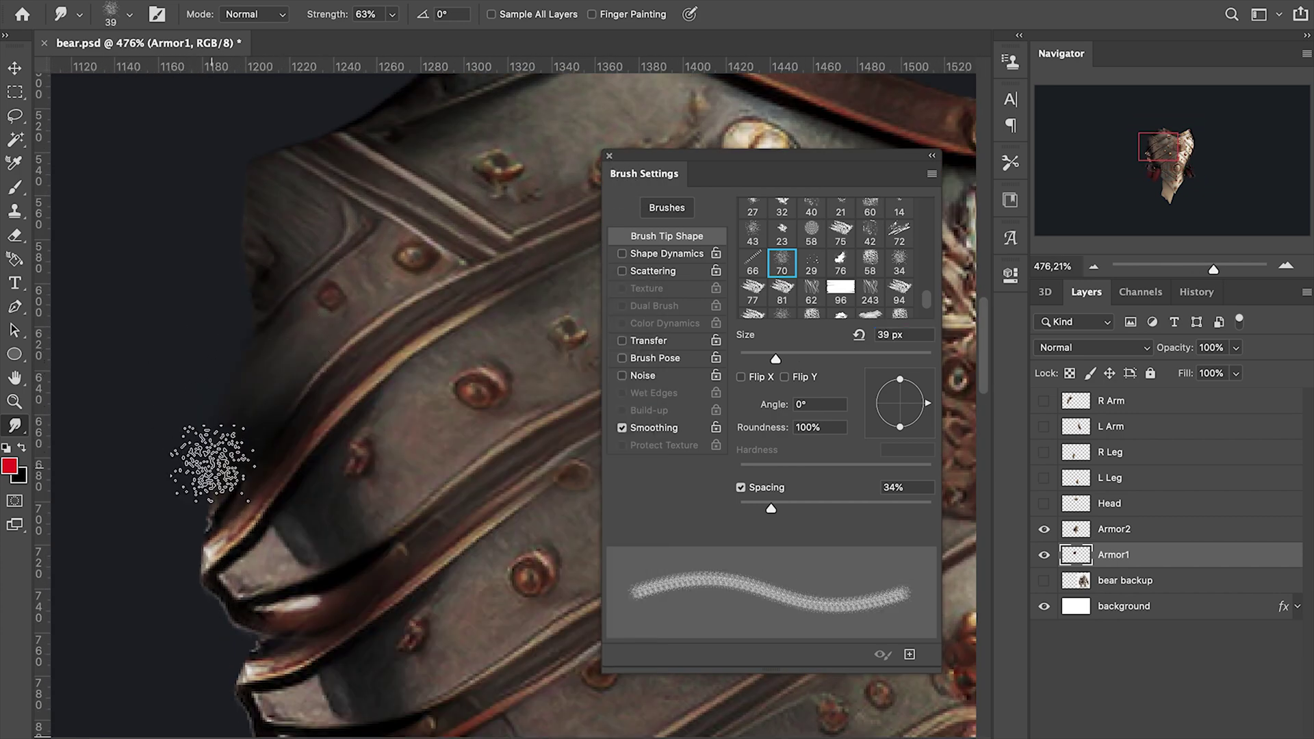
scroll(309, 339, "down", 3)
scroll(309, 255, "up", 2)
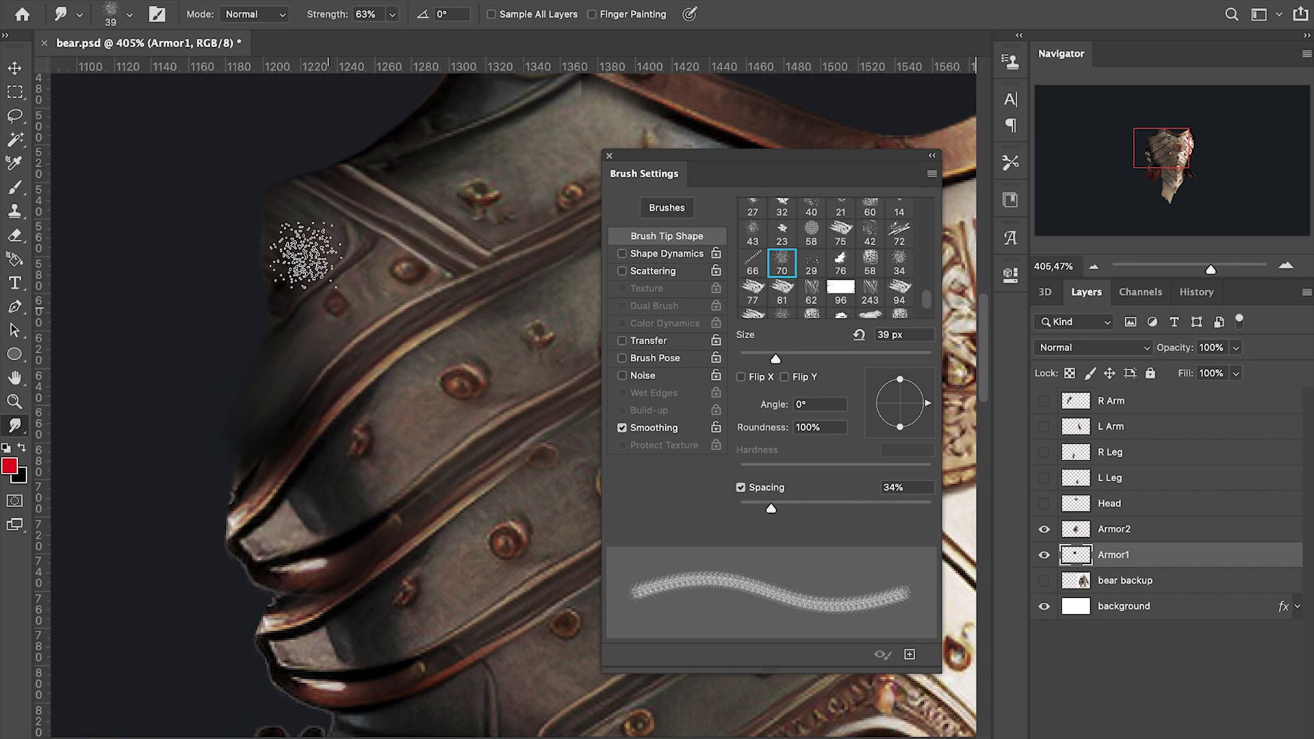
mouse_move(306, 255)
left_mouse_down()
mouse_move(278, 288)
mouse_move(272, 237)
mouse_move(288, 267)
left_mouse_up()
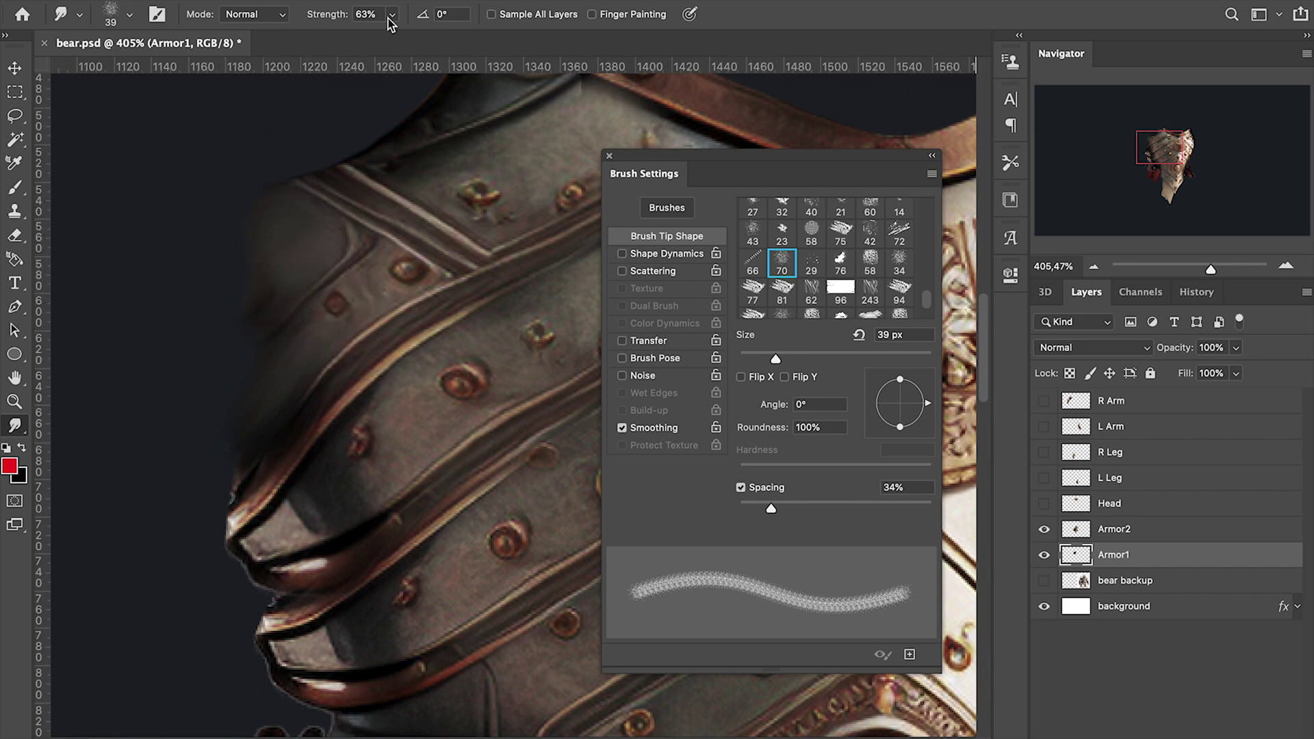
scroll(365, 13, "down", 3)
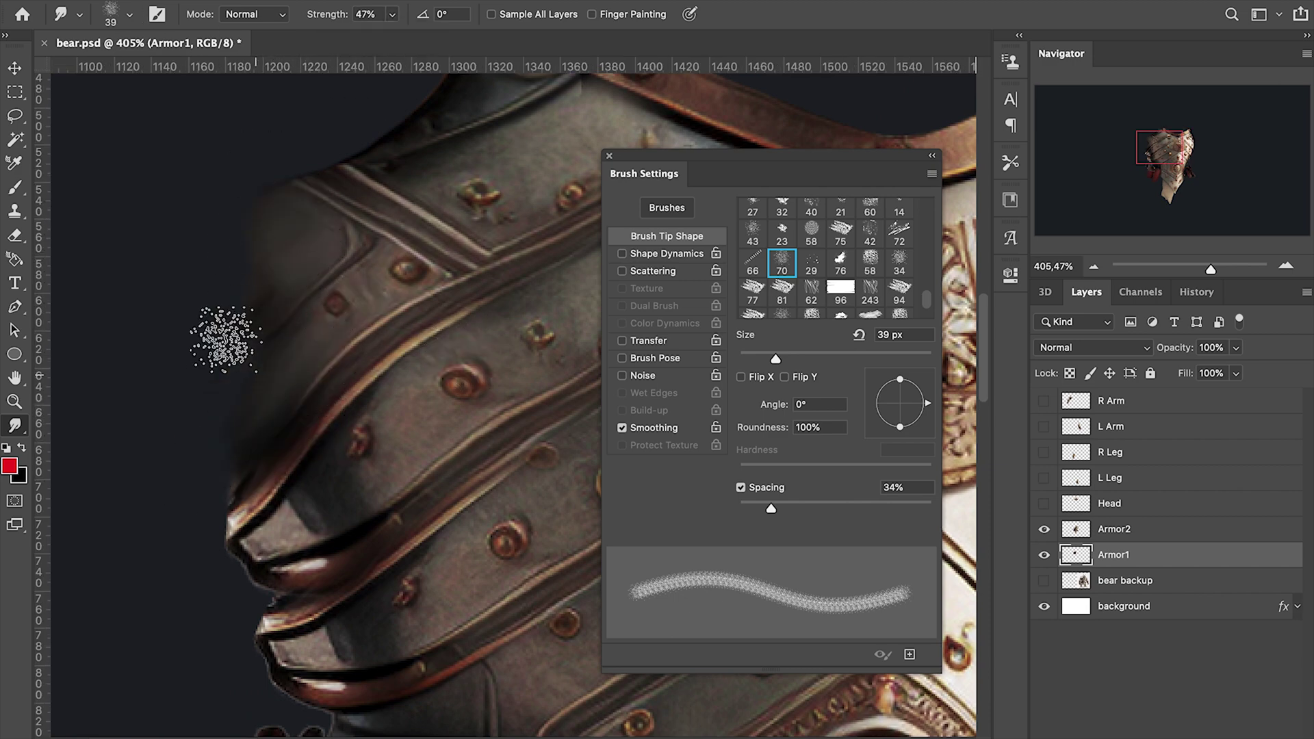
scroll(370, 442, "down", 5)
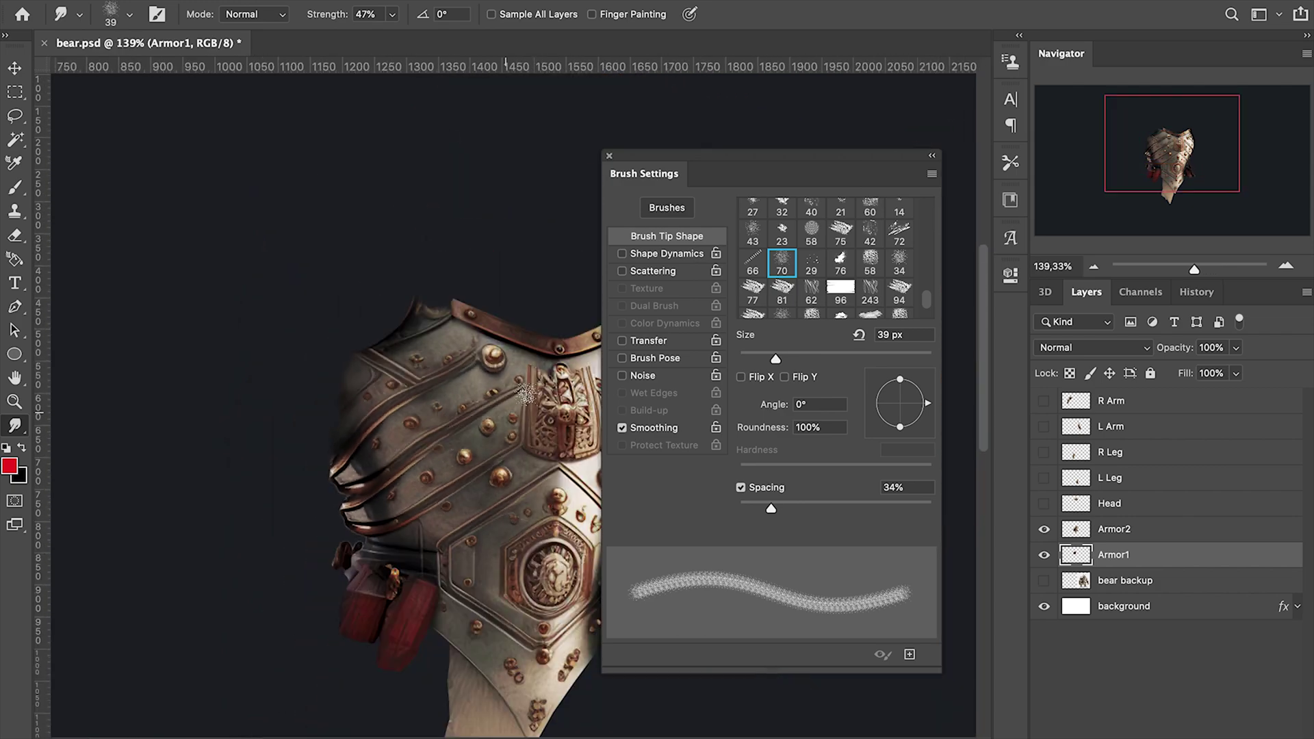
key("Escape")
scroll(390, 462, "up", 2)
scroll(329, 359, "up", 2)
scroll(246, 411, "up", 3)
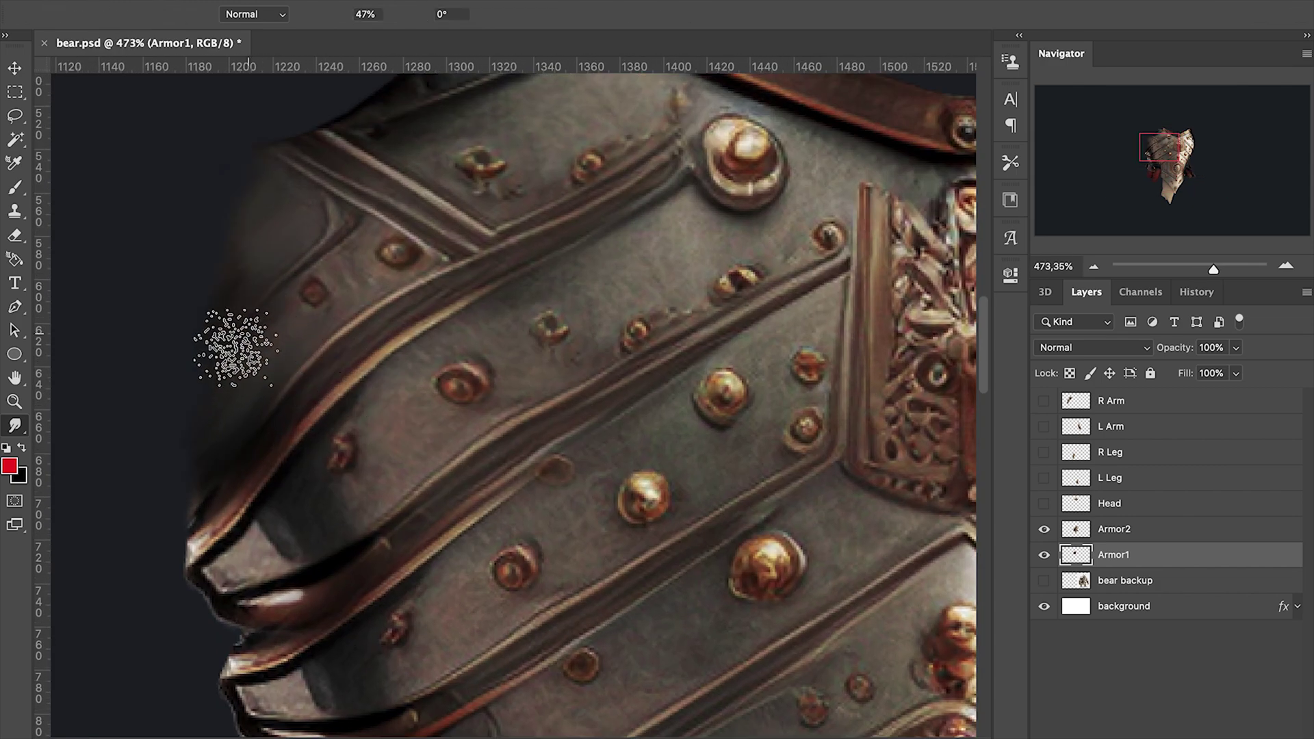
key("e")
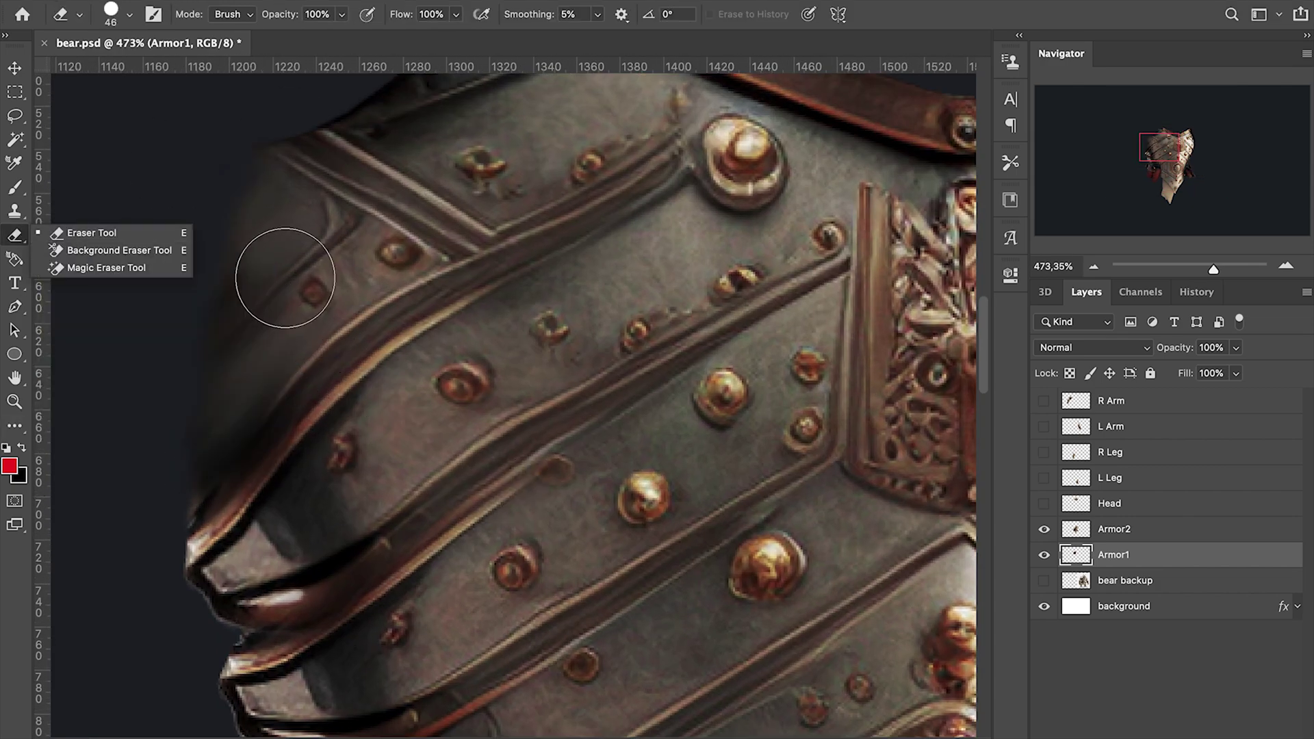
Step: Show Head again, sample the armor's dark grey, and set brush opacity to 34%
key("bracketleft")
key("bracketleft")
key("bracketleft")
scroll(182, 416, "down", 3)
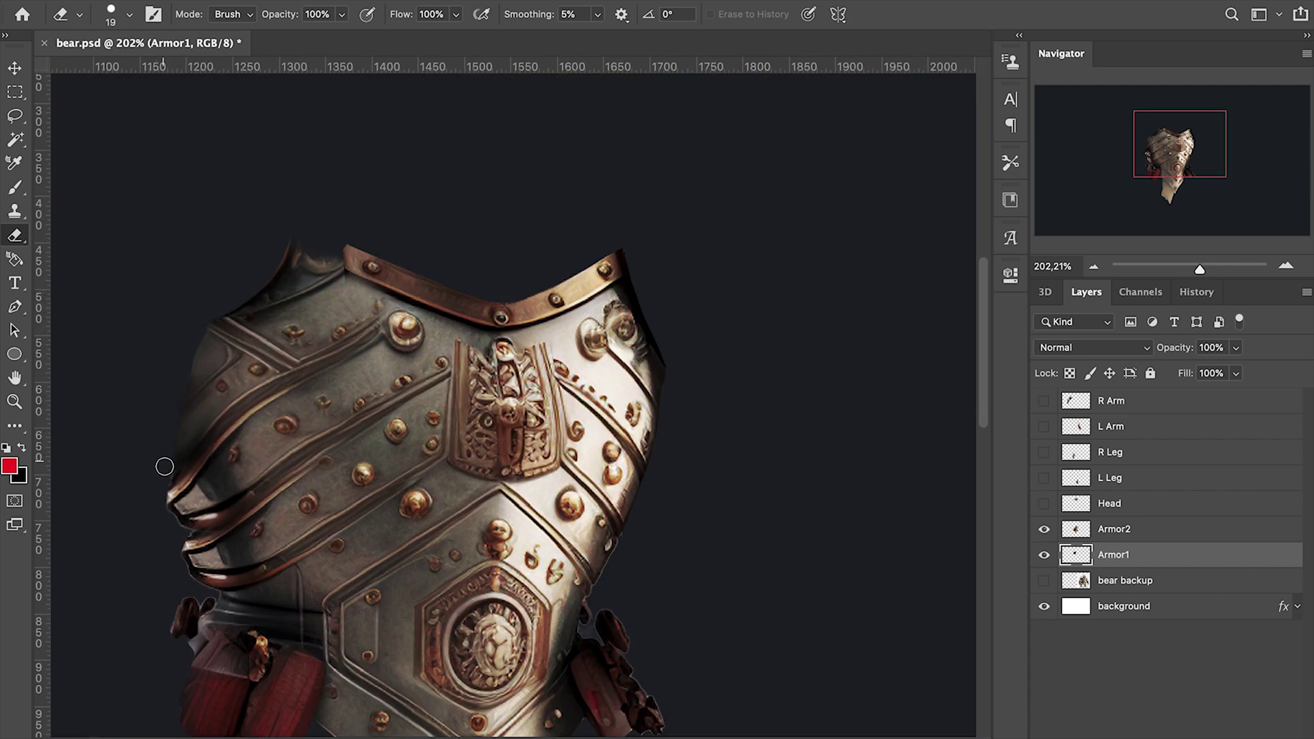
scroll(140, 410, "up", 2)
scroll(141, 410, "up", 2)
left_click(1045, 503)
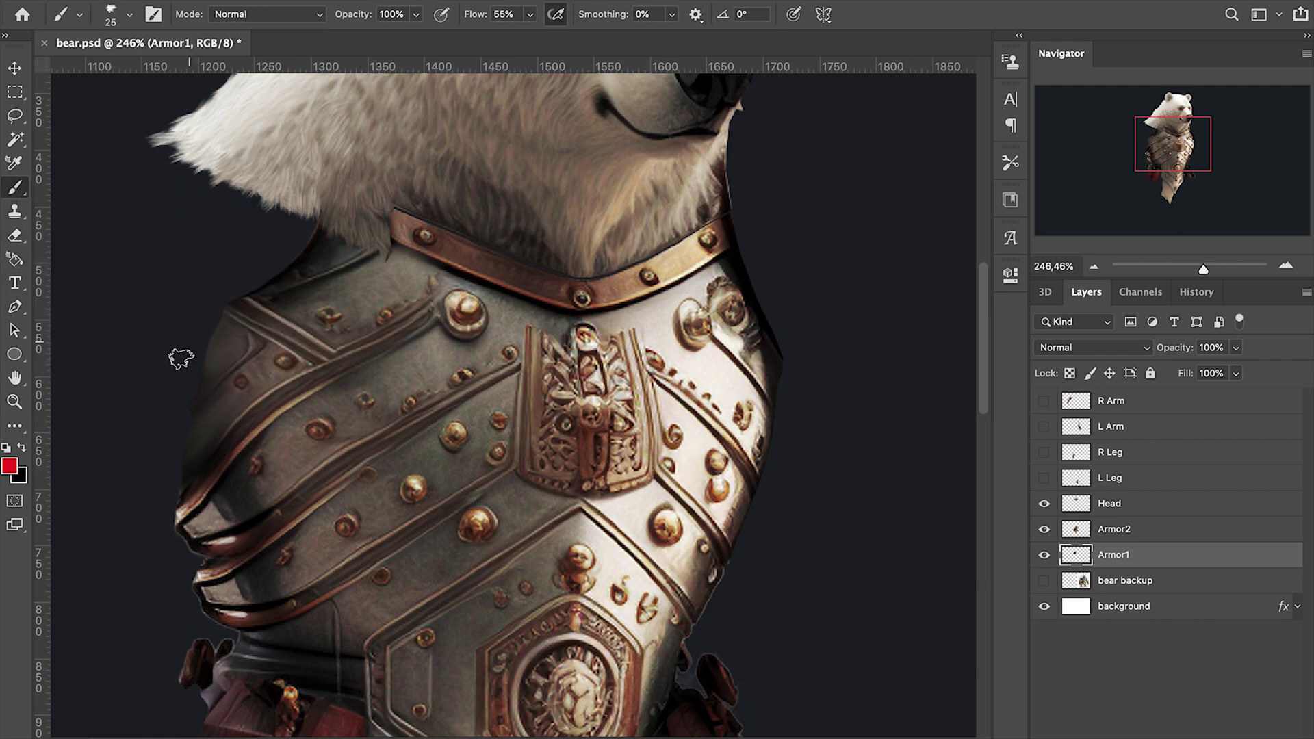
scroll(181, 412, "up", 2)
scroll(180, 420, "up", 1)
left_click(217, 469, "alt")
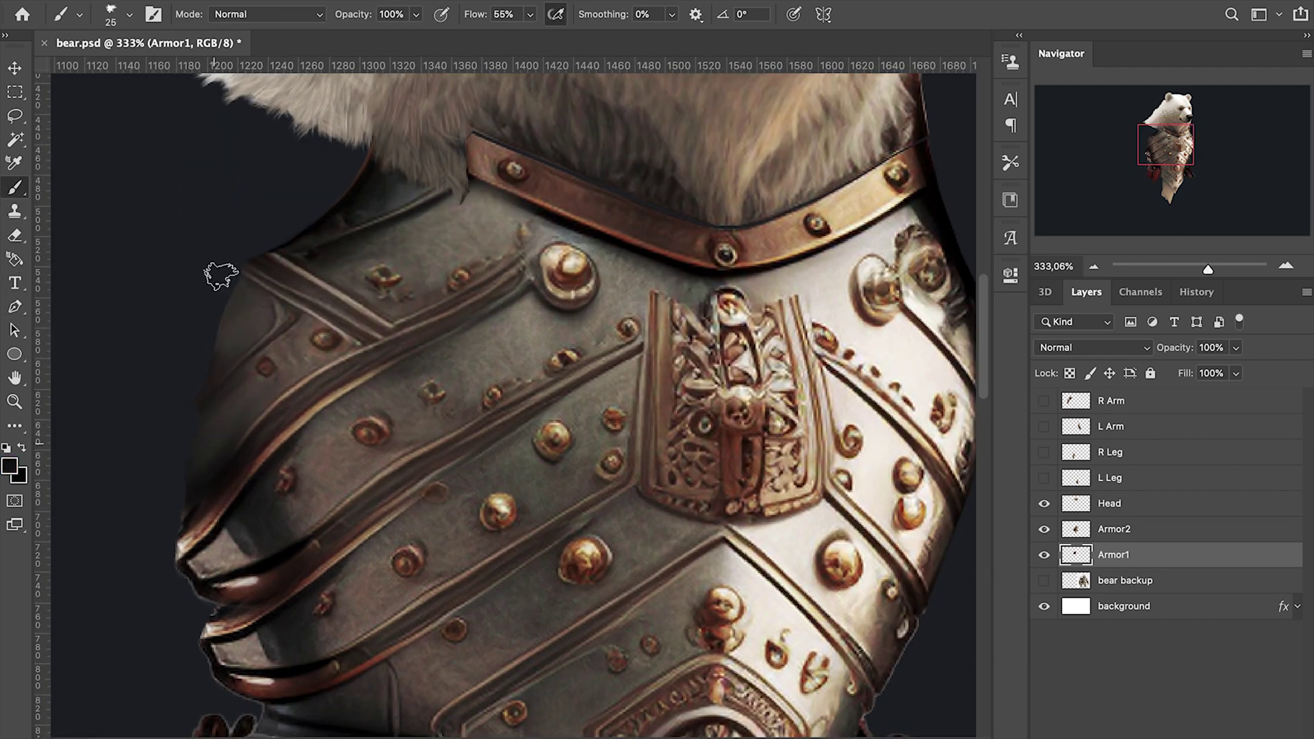
left_click(416, 15)
left_click_drag(422, 42, 360, 41)
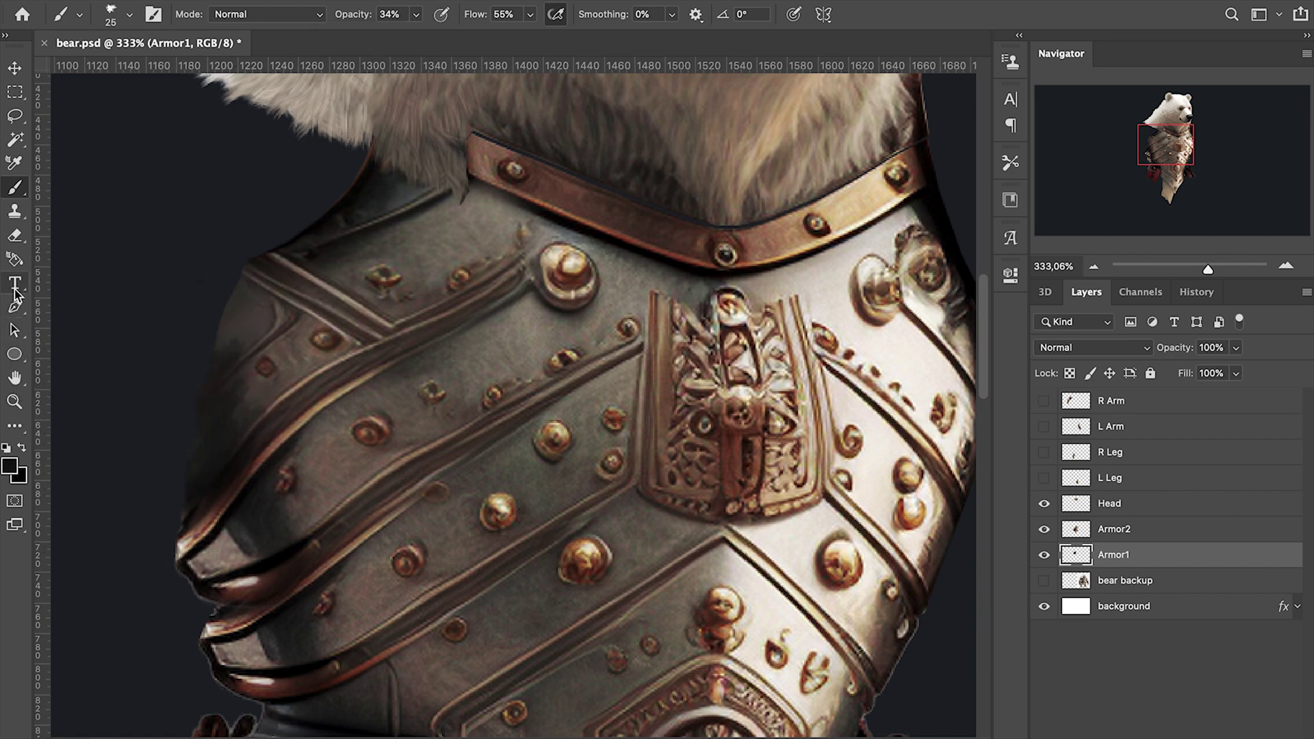
left_click(15, 426)
scroll(242, 421, "up", 5)
Step: Smudge the dark blot on Armor1's edge with a 19 px brush, then show R Arm
right_click(261, 391)
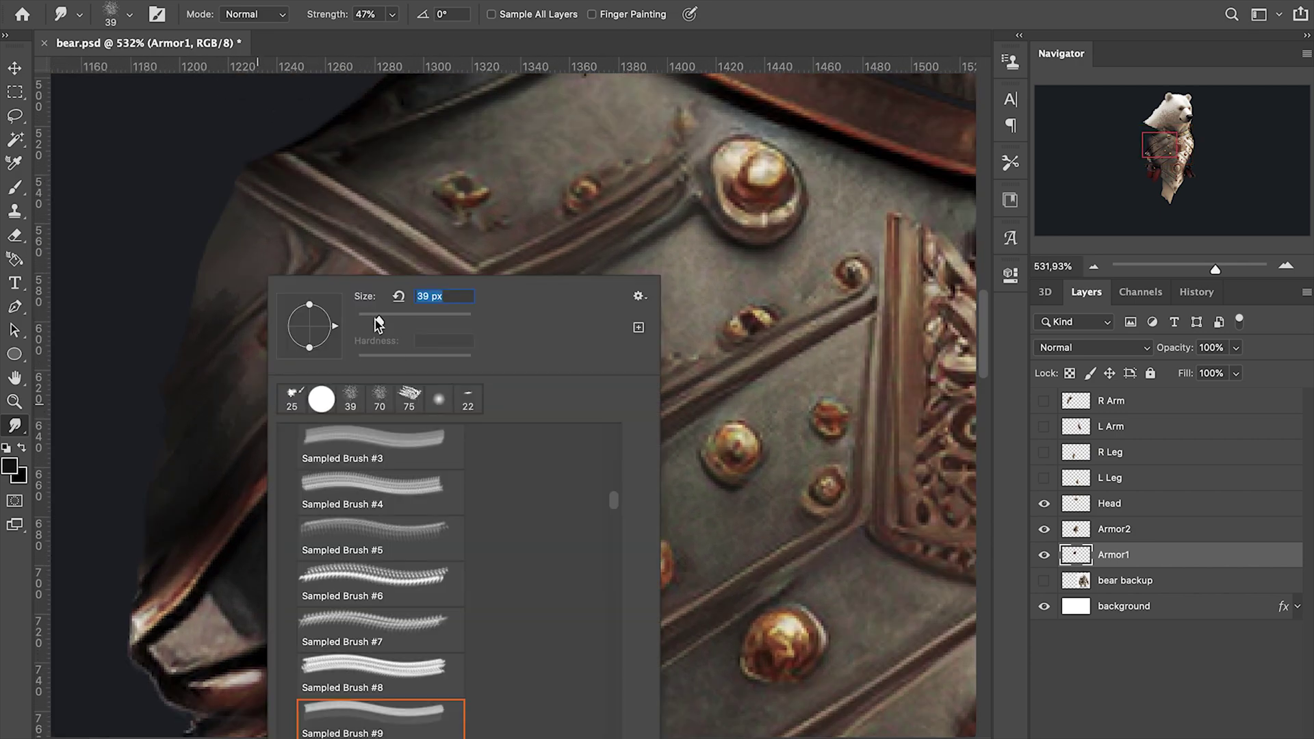
left_click_drag(379, 327, 369, 327)
key("Return")
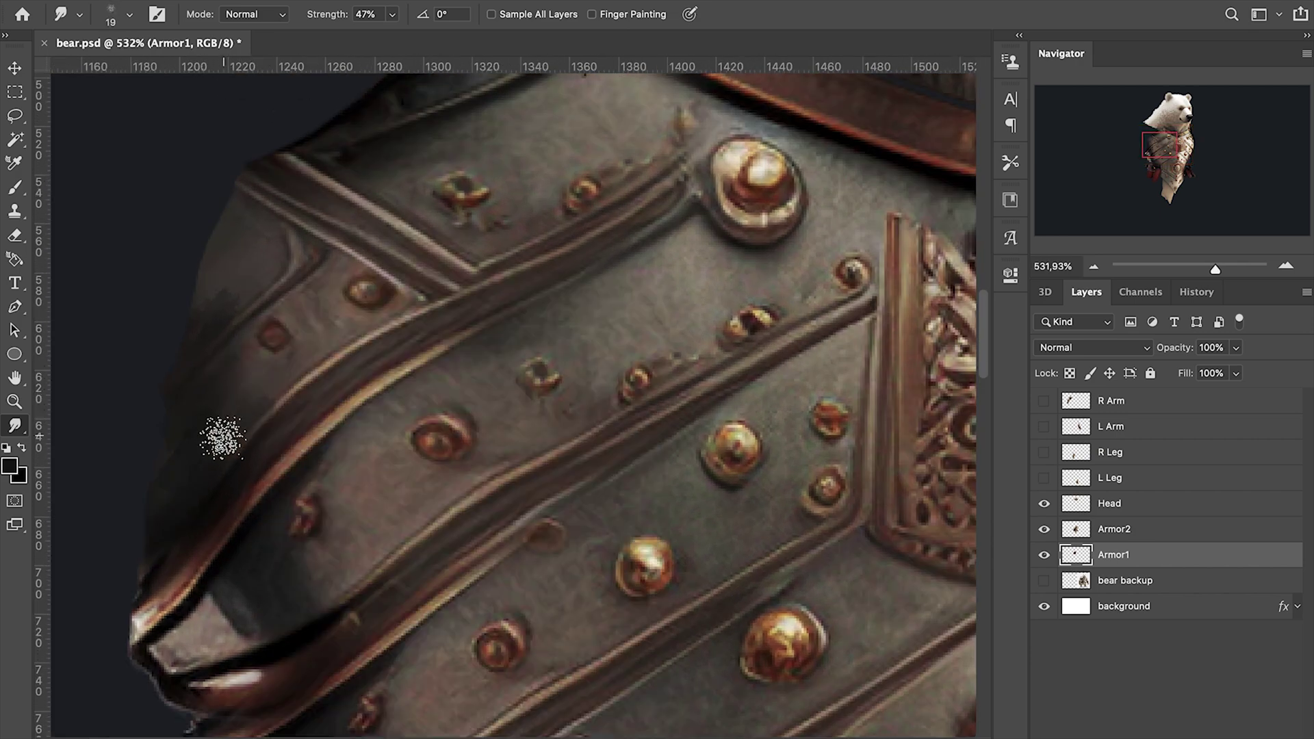
left_click_drag(218, 380, 242, 265)
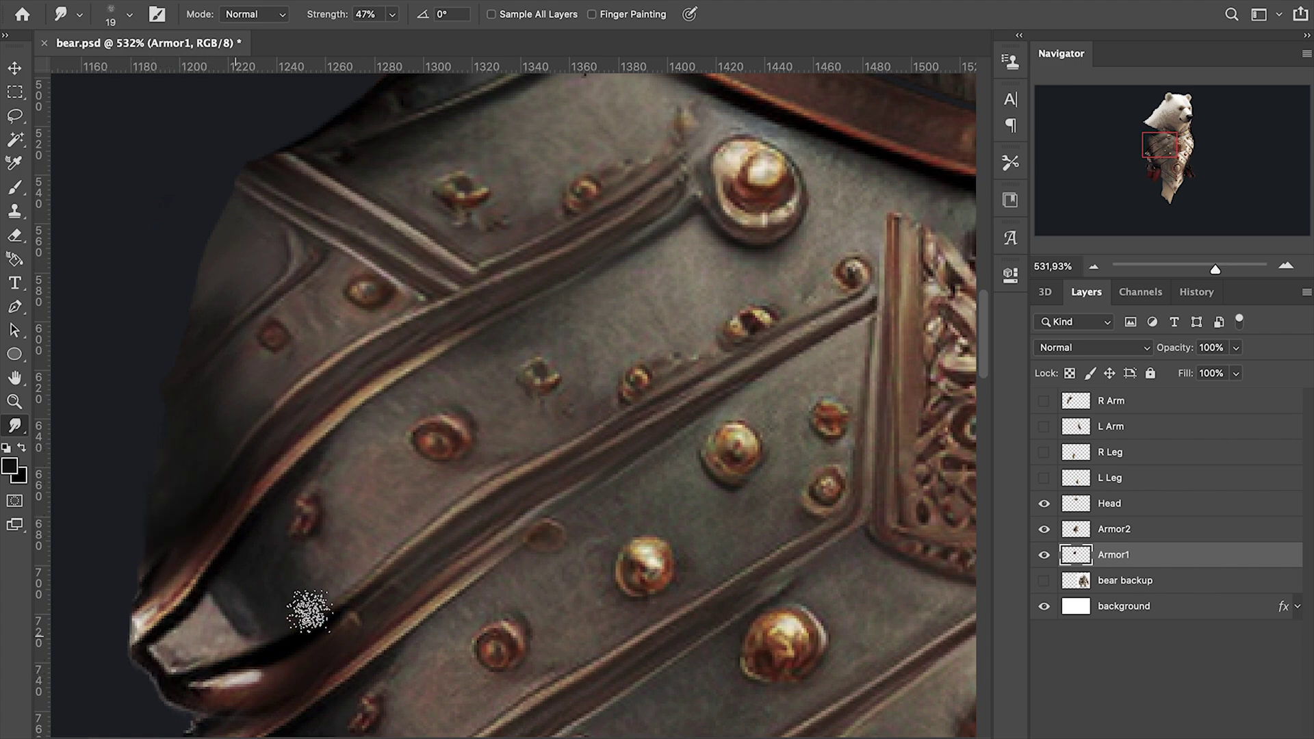
scroll(310, 612, "down", 2)
scroll(314, 604, "down", 6)
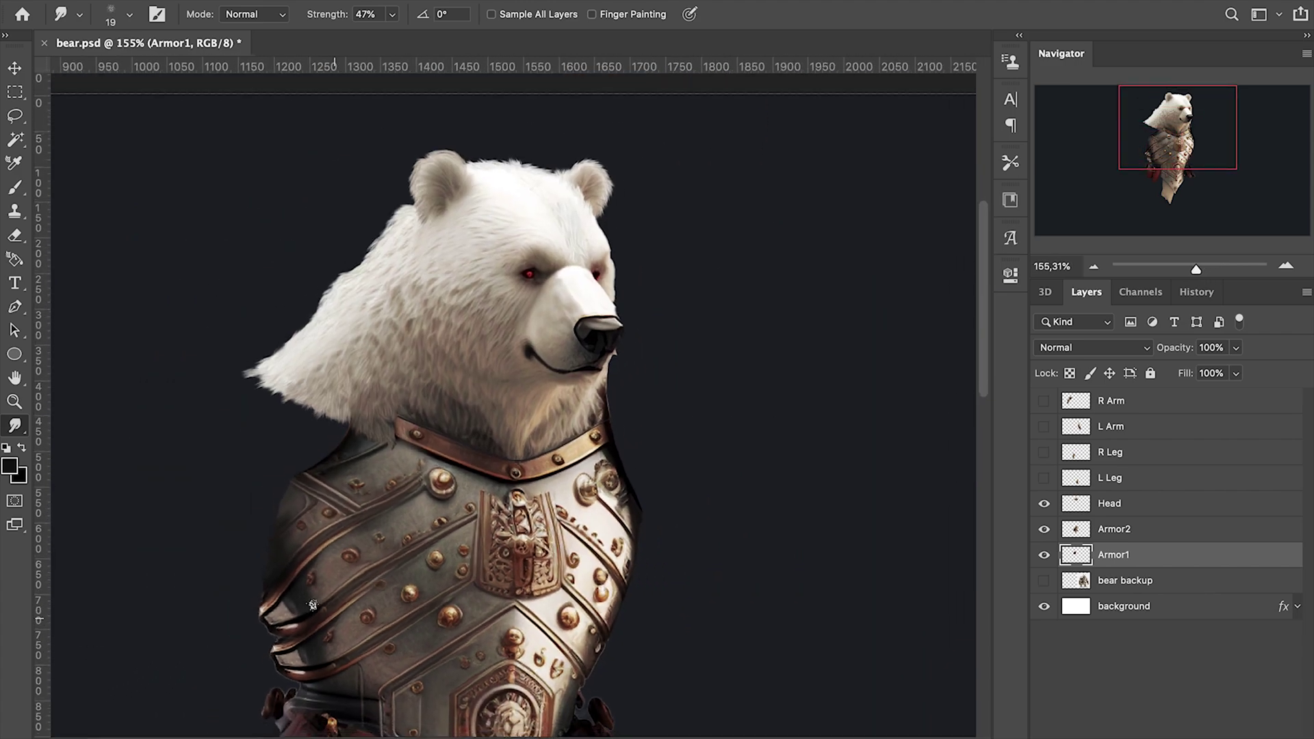
scroll(376, 600, "down", 1)
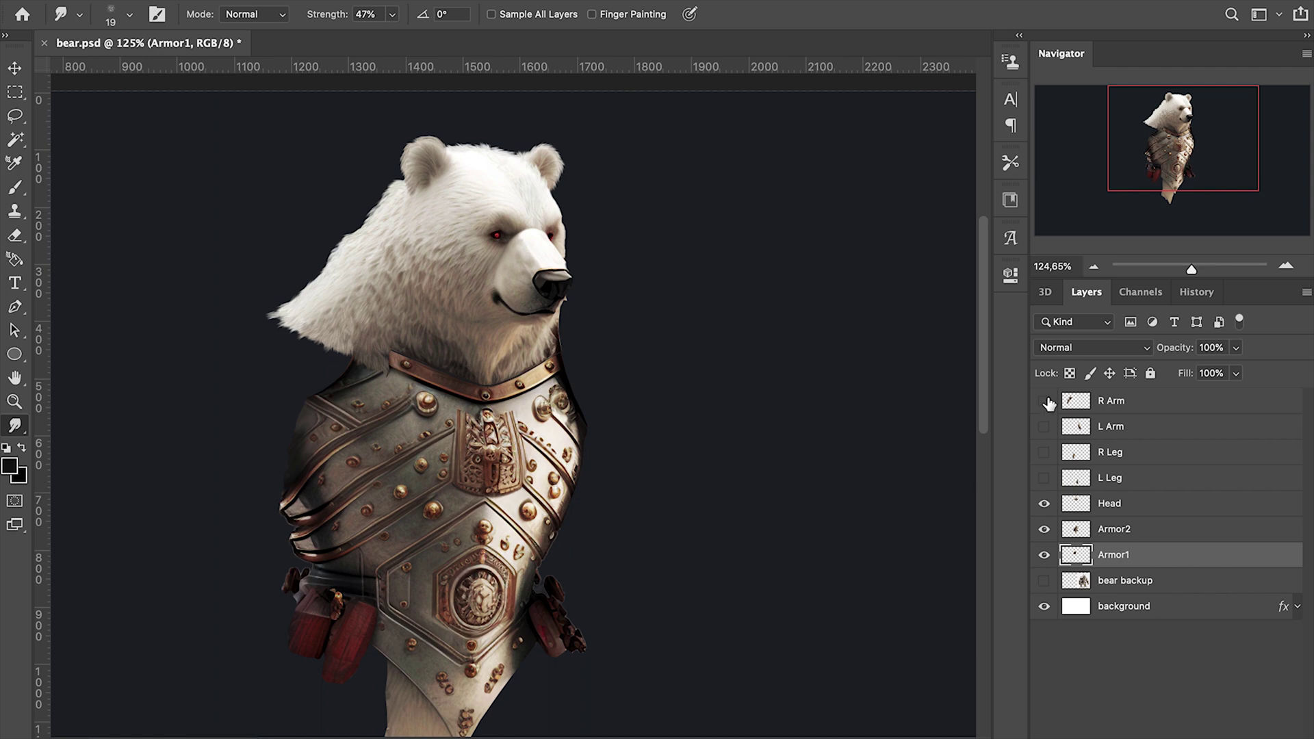
left_click(1045, 402)
Step: Move the R Arm against the torso shoulder, toggling its visibility to compare
key("v")
left_click_drag(72, 340, 309, 334)
scroll(319, 381, "down", 3)
scroll(325, 391, "up", 4)
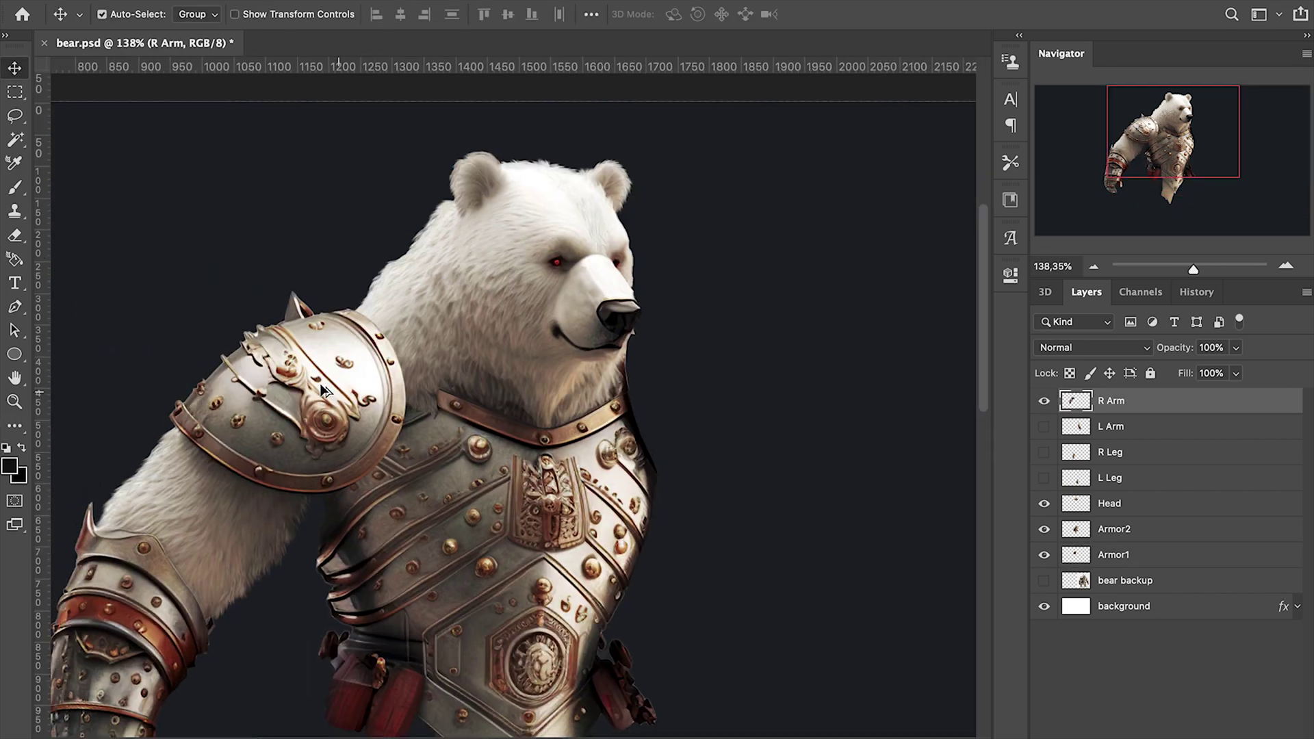
left_click_drag(351, 457, 364, 410)
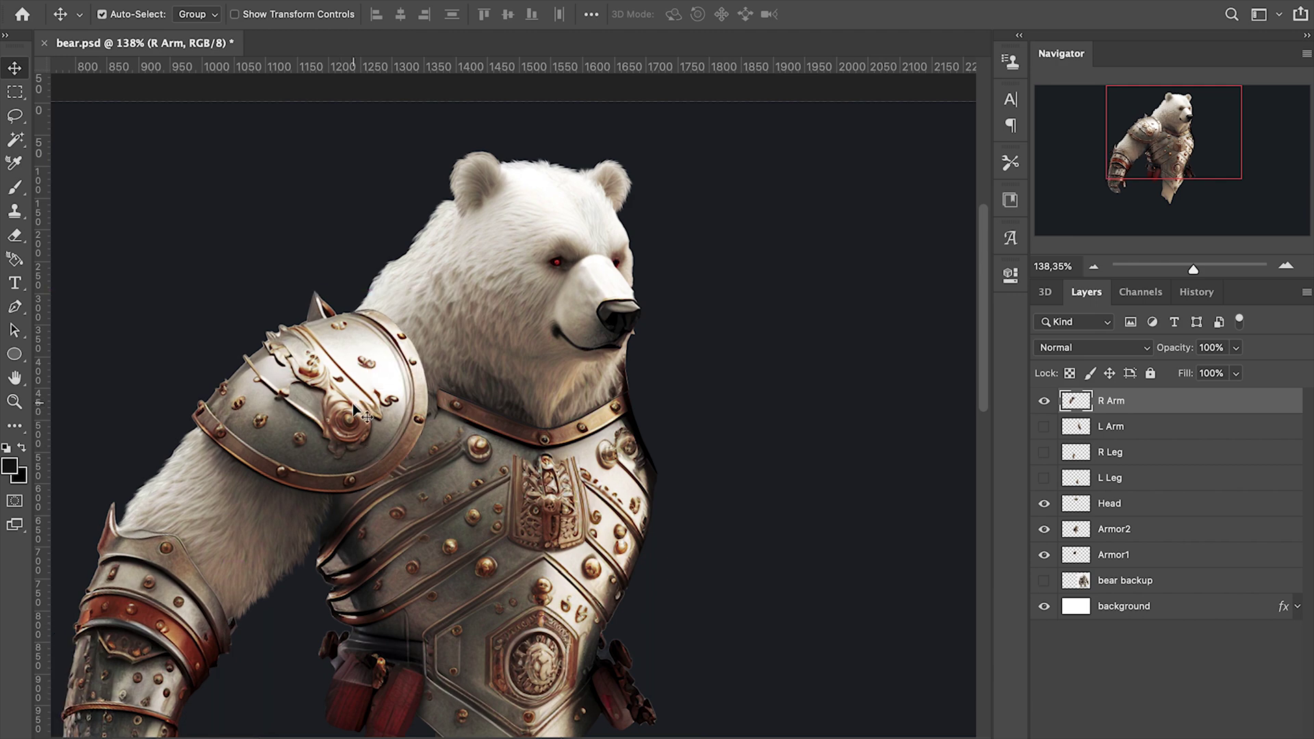
left_click(1044, 401)
scroll(410, 409, "up", 3)
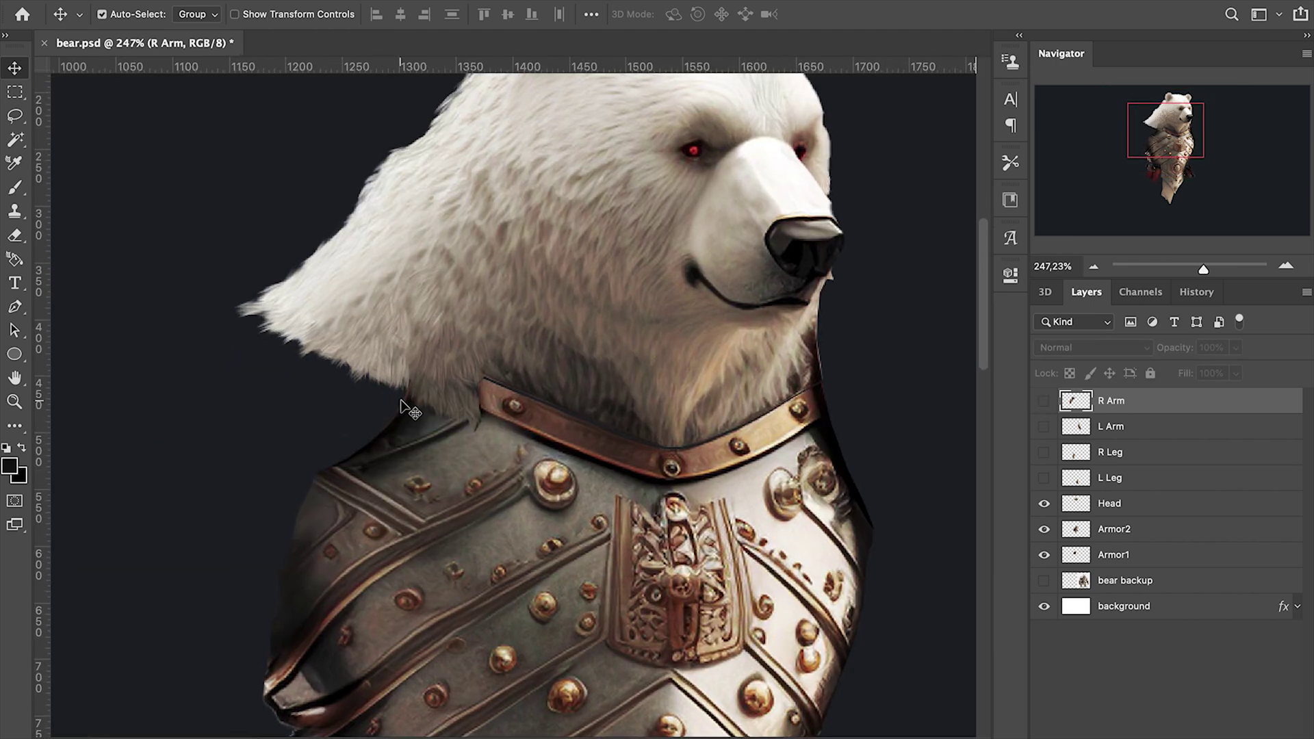
left_click(1043, 401)
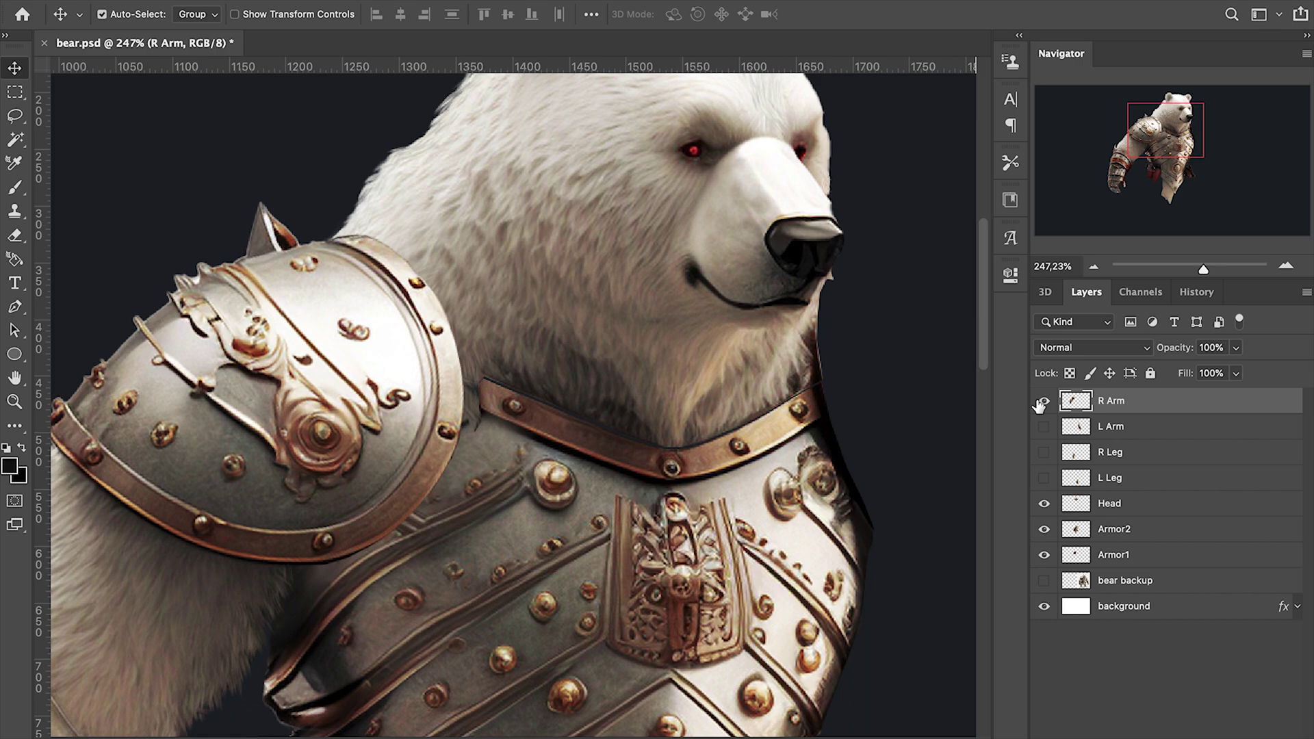
Step: Hide R Arm, then select Armor1 and Armor2 and merge them into one layer
left_click(1043, 402)
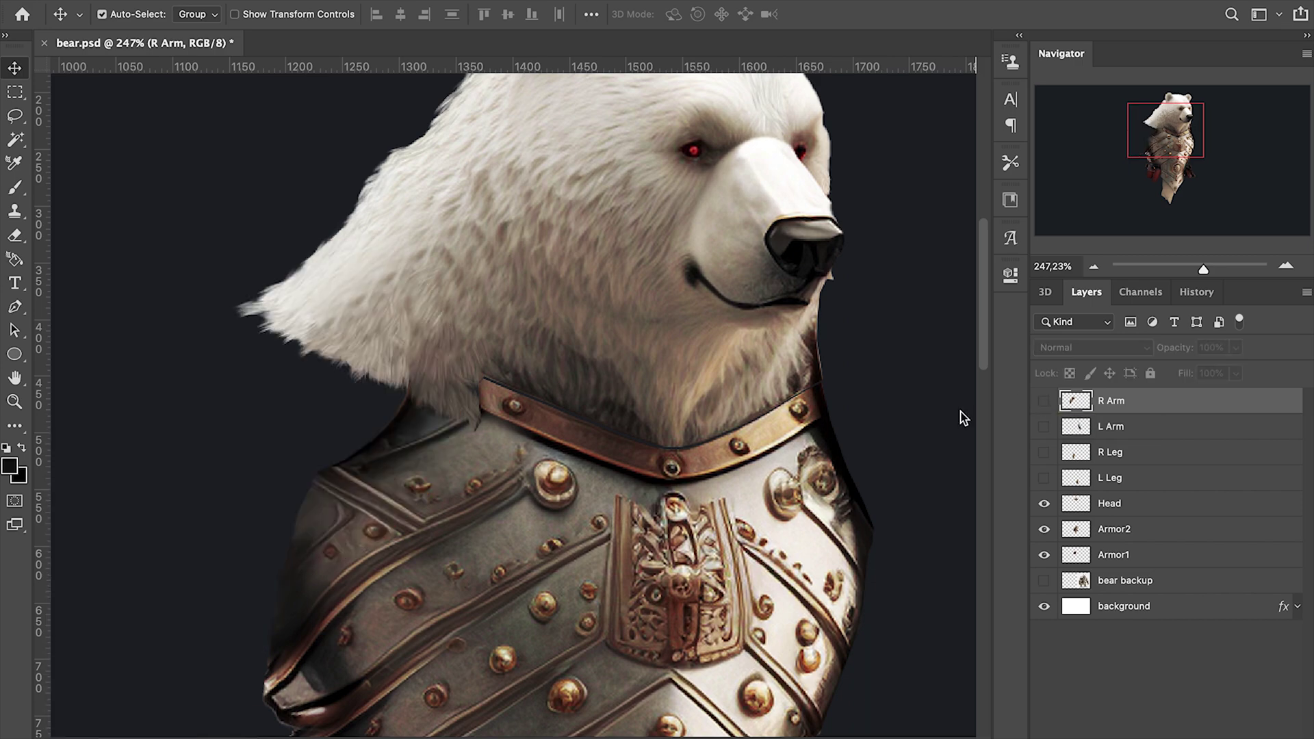
scroll(606, 544, "down", 3)
scroll(541, 543, "down", 3)
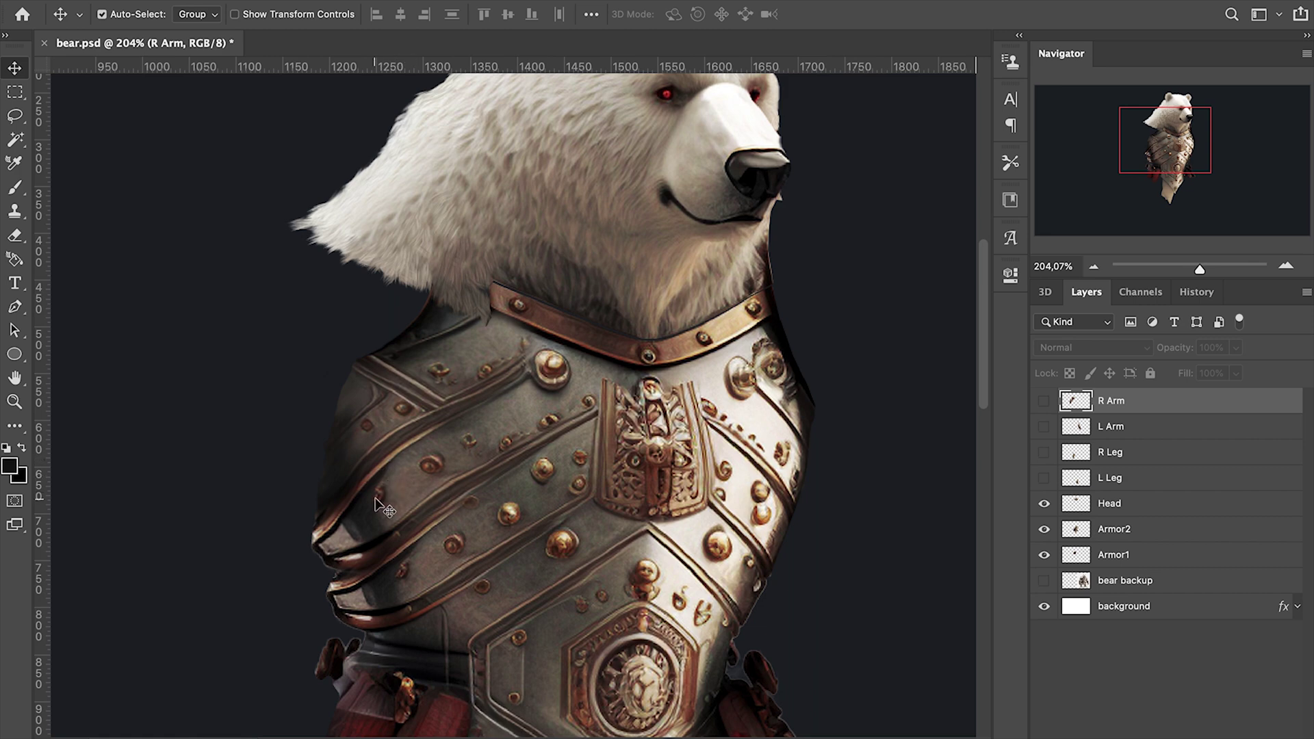
scroll(380, 482, "up", 2)
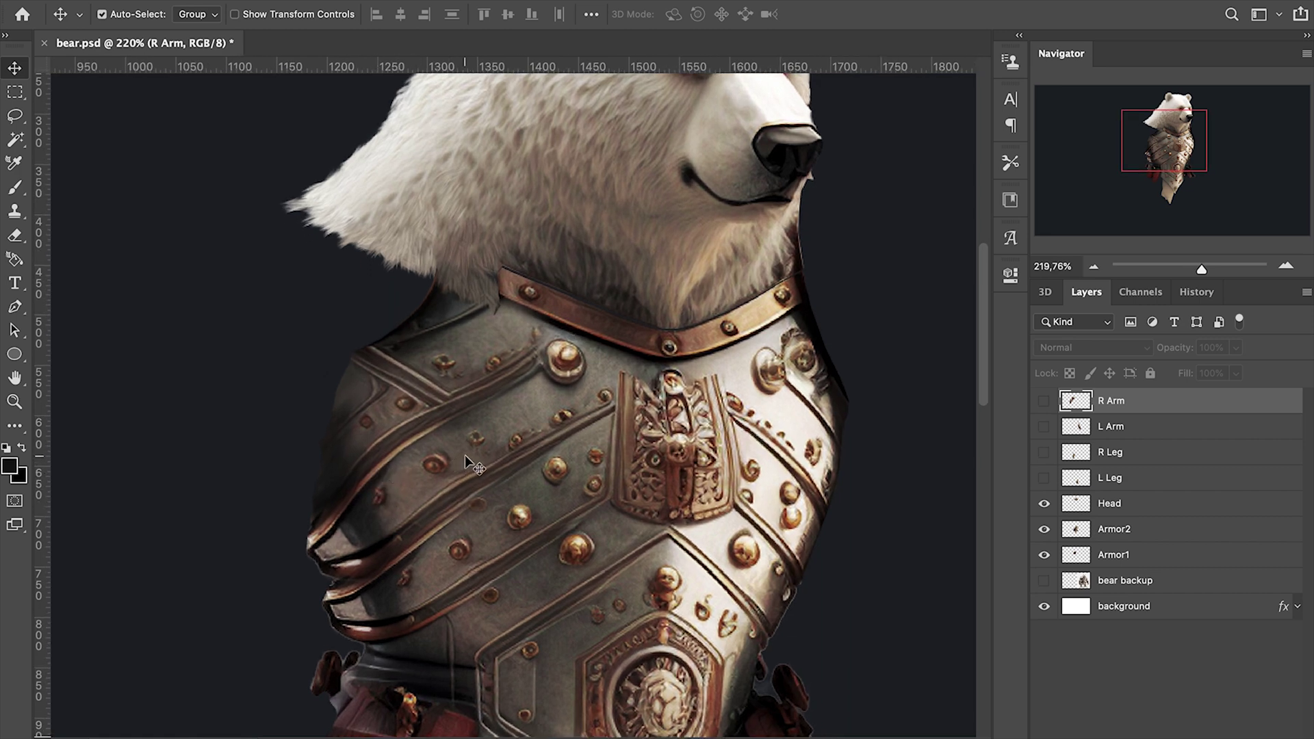
left_click(1120, 555)
left_click(1125, 529)
left_click(1126, 556, "shift")
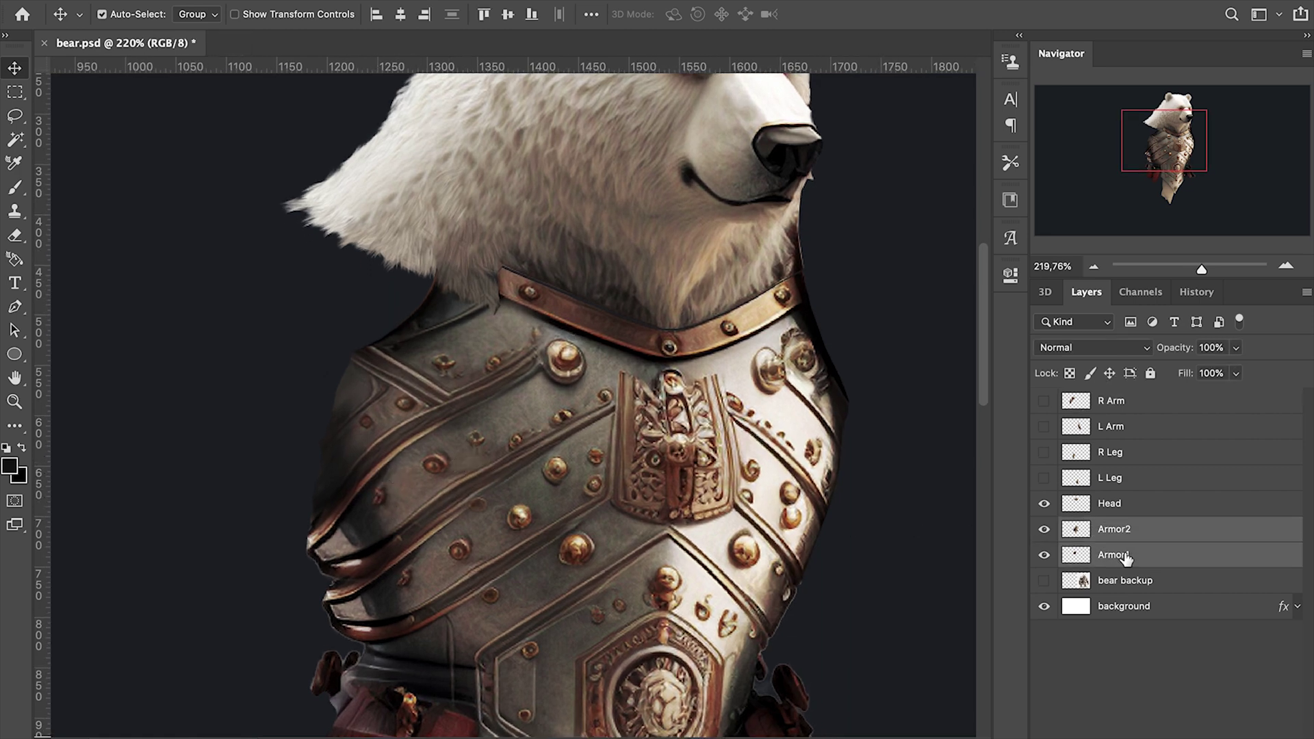
right_click(1126, 556)
left_click(985, 534)
Step: Clone Stamp armor stripes and detail over the gaps along the torso's left edge
key("s")
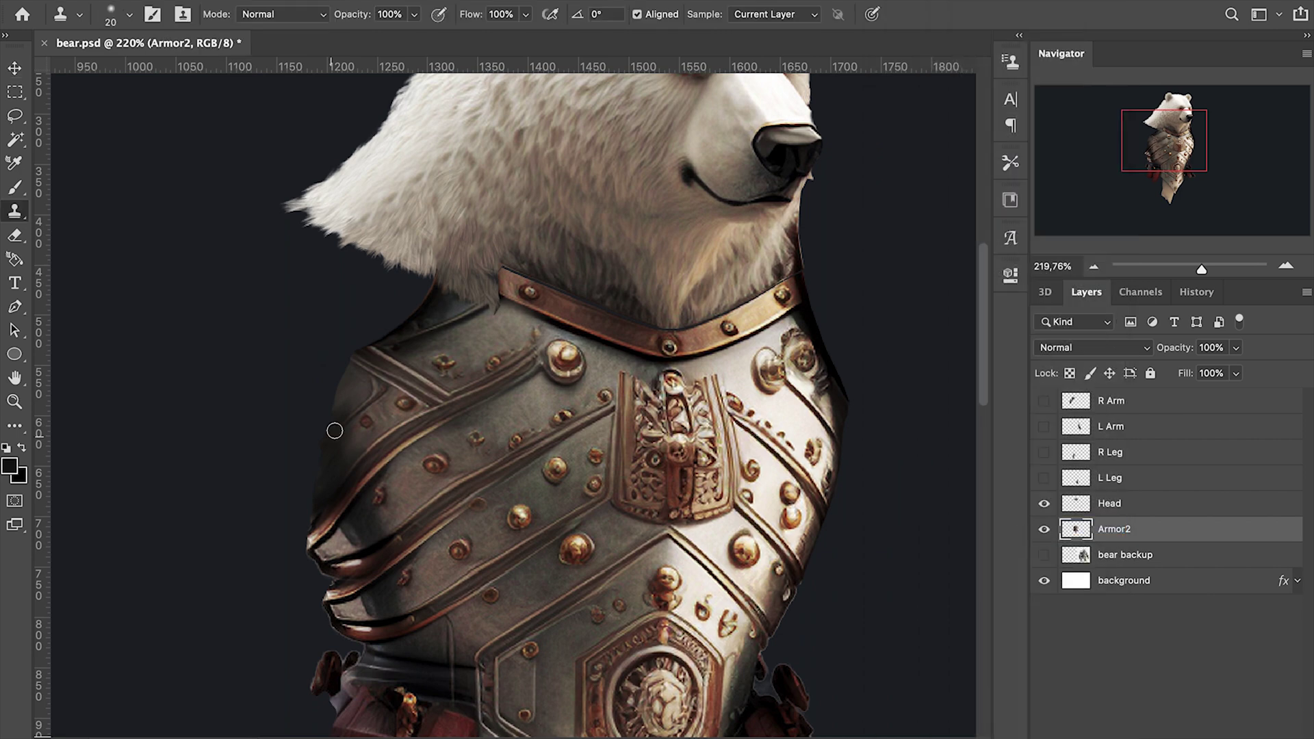
left_click_drag(335, 430, 361, 409)
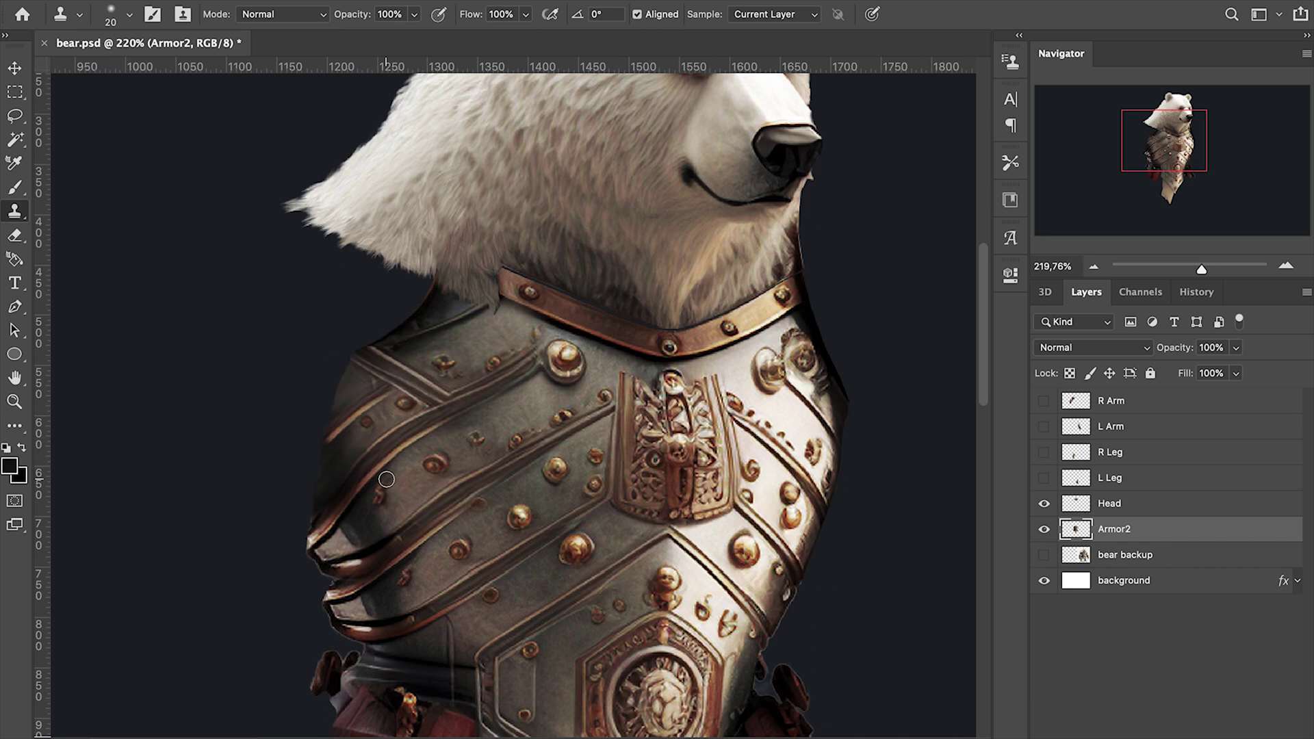
scroll(494, 437, "up", 2)
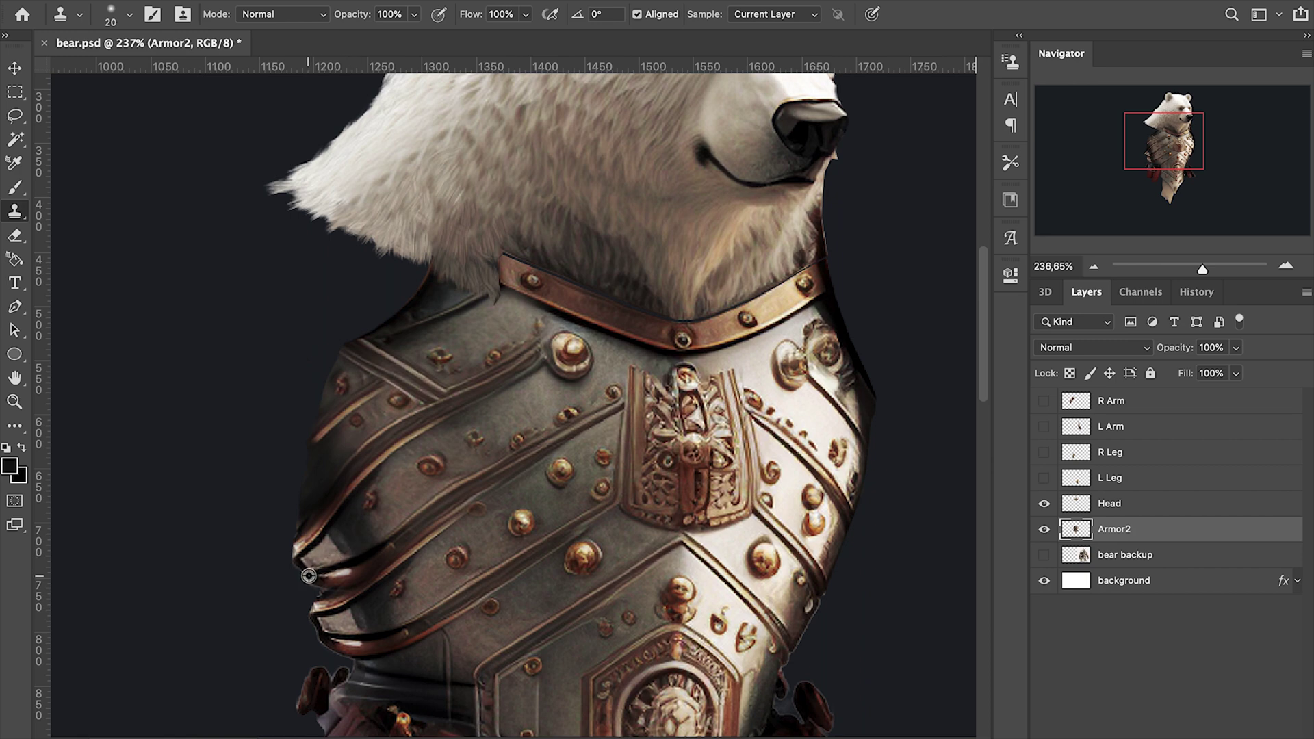
left_click_drag(299, 517, 298, 504)
Step: Copy a lassoed plate end onto a new layer and move it higher along the edge
left_click(16, 115)
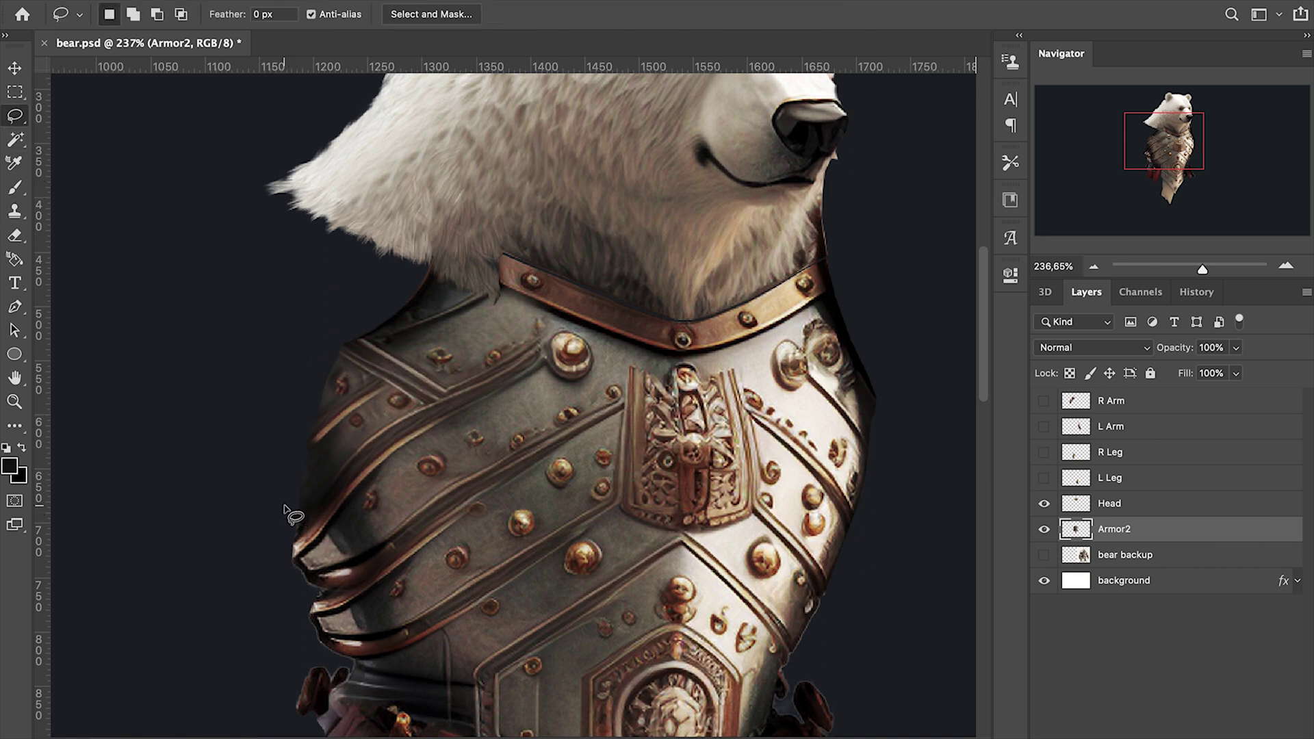
left_click_drag(293, 527, 307, 600)
left_click_drag(285, 539, 288, 541)
key("ctrl+j")
key("v")
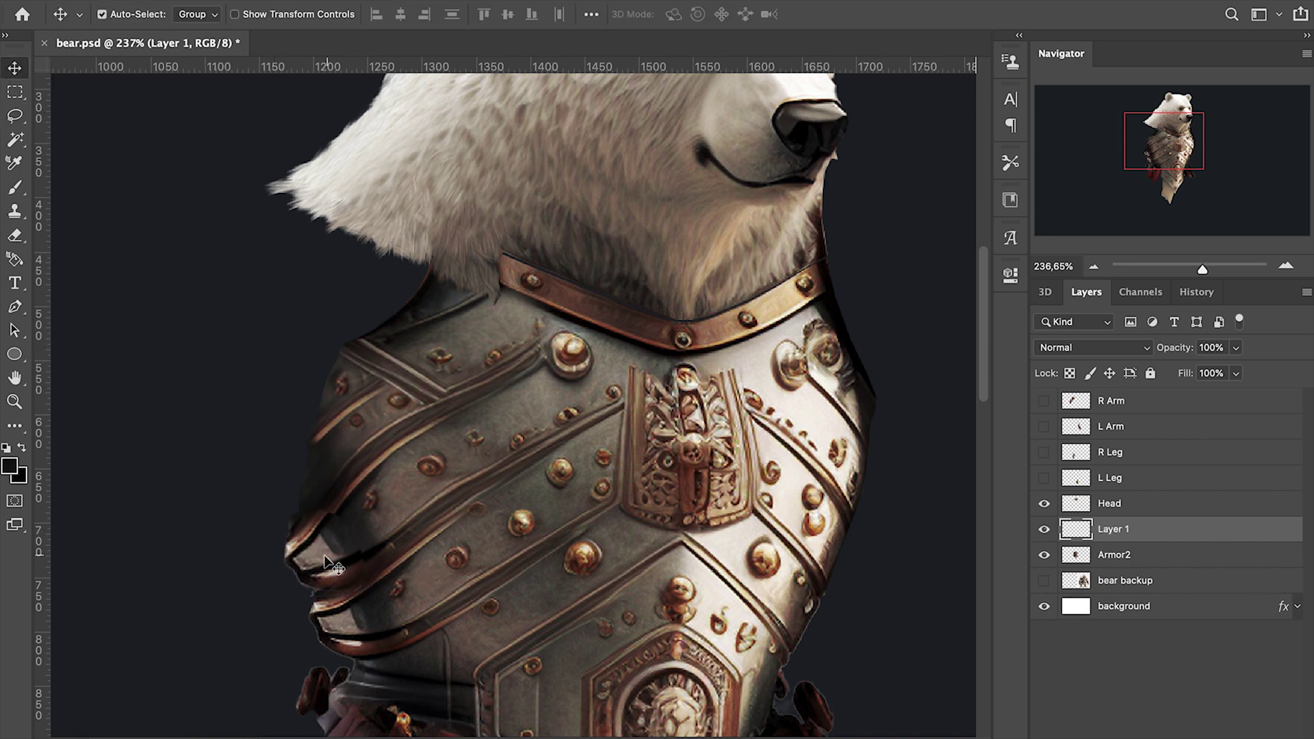
mouse_move(325, 509)
left_mouse_down()
mouse_move(325, 531)
mouse_move(327, 473)
left_mouse_up()
Step: Shrink the copied plate piece and warp its top and bottom to fit the upper edge
key("ctrl+t")
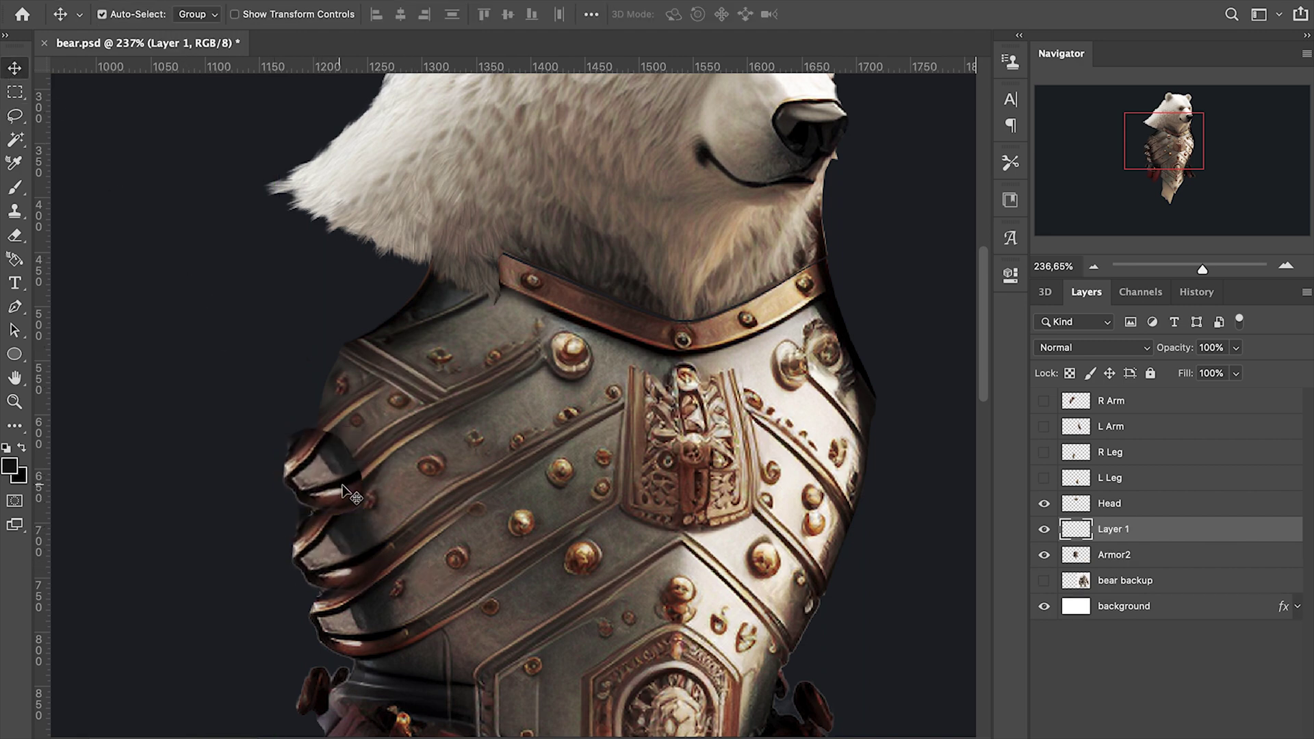
mouse_move(362, 432)
left_mouse_down()
mouse_move(347, 443)
mouse_move(390, 423)
mouse_move(334, 477)
left_mouse_up()
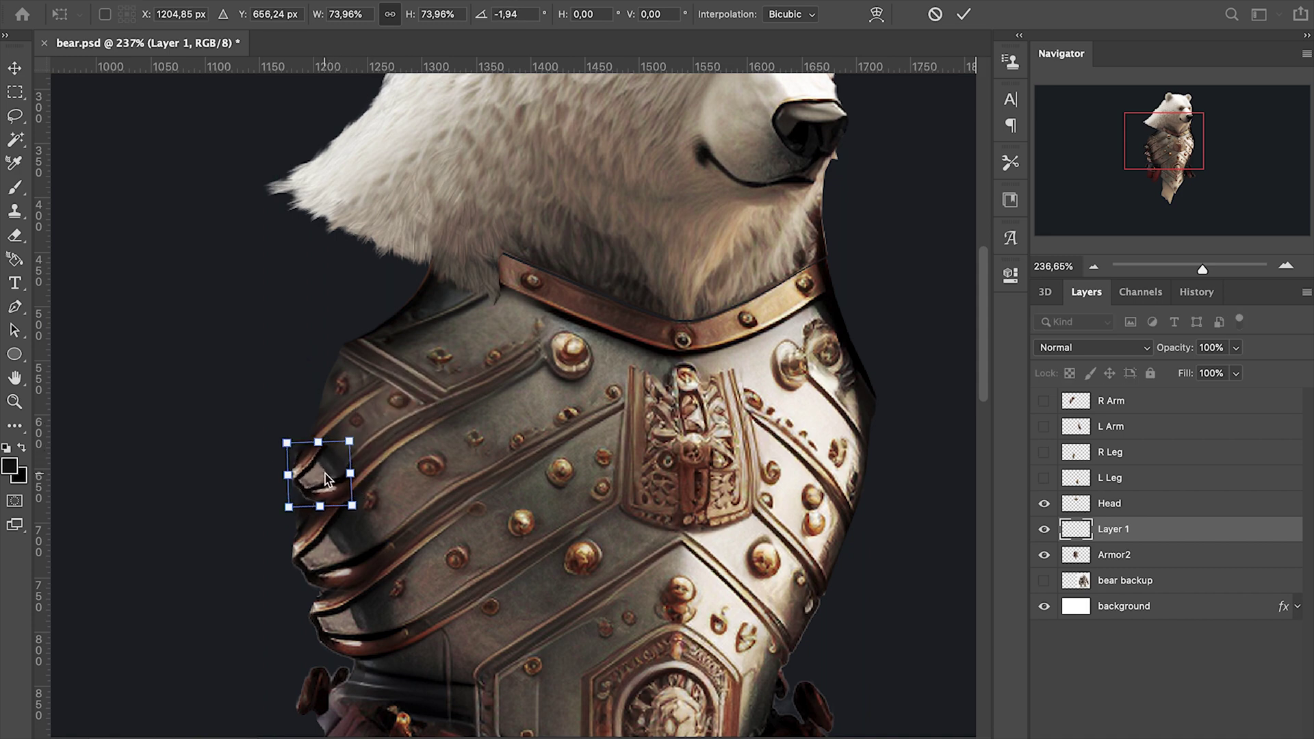
right_click(324, 479)
left_click(349, 543)
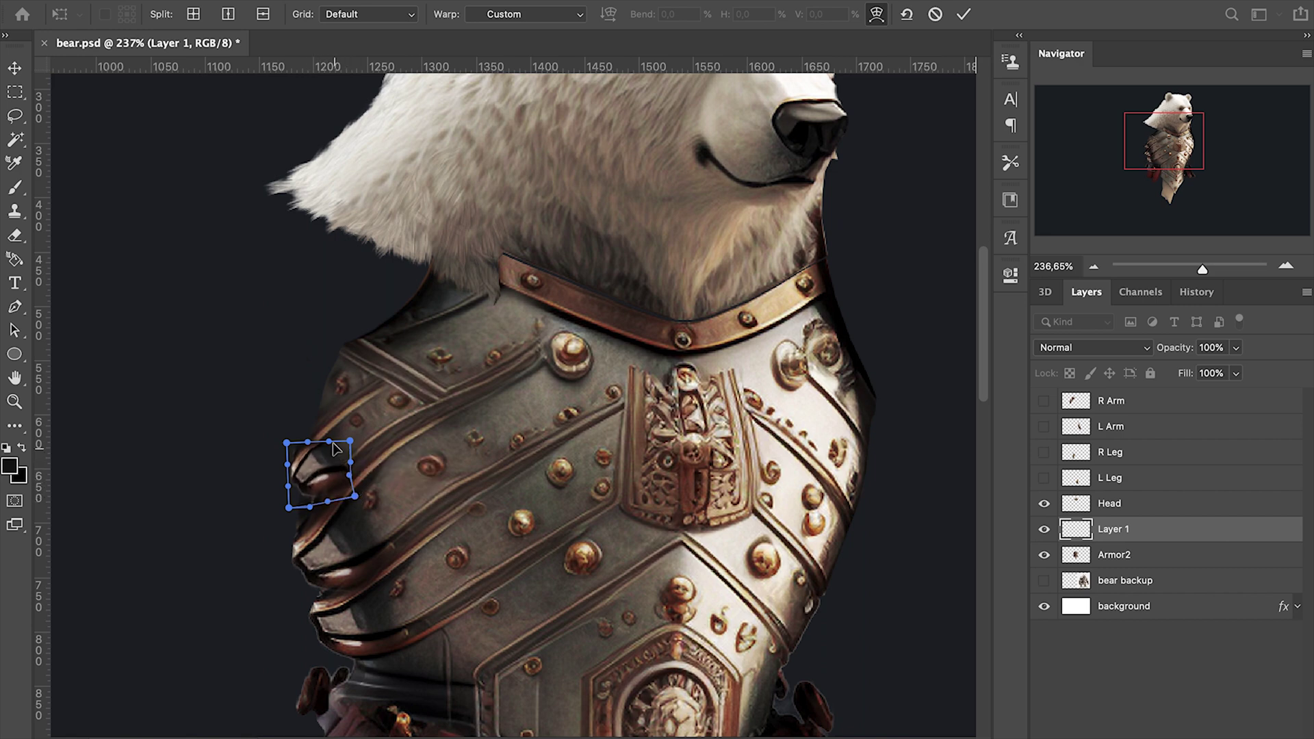
left_click_drag(318, 443, 308, 434)
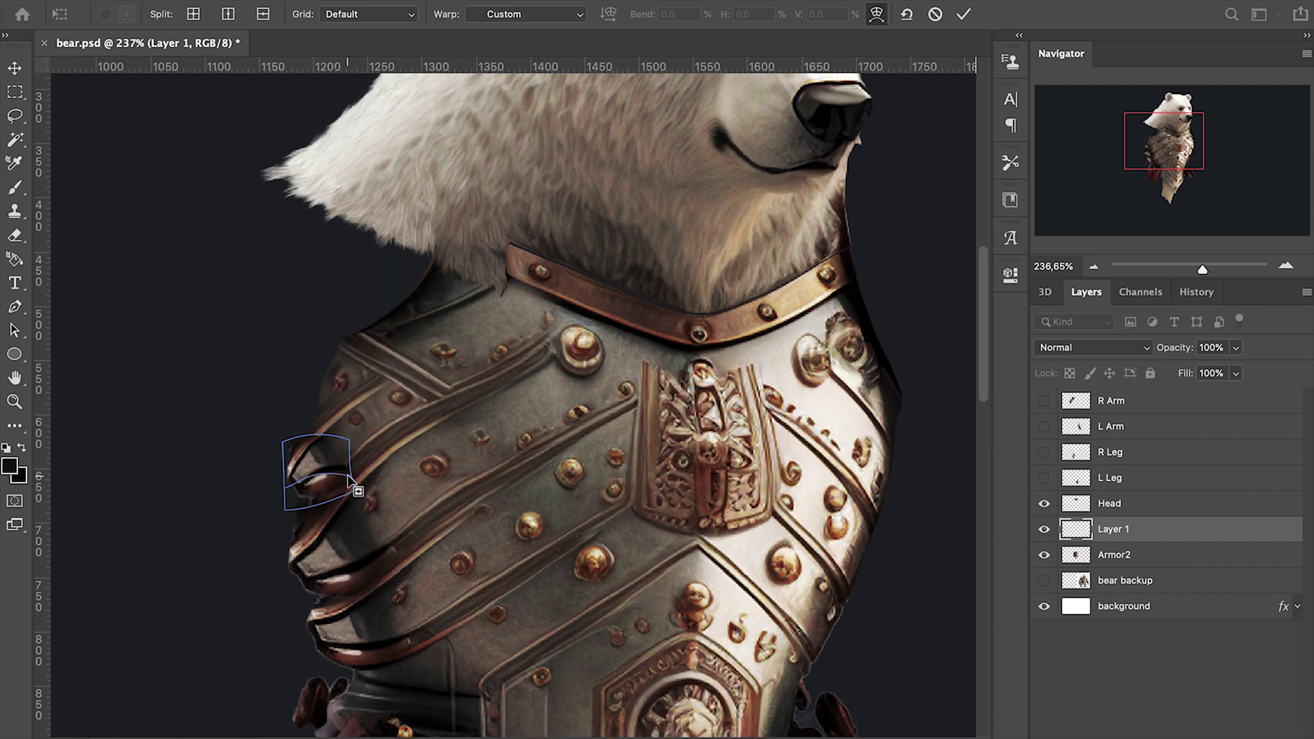
scroll(352, 504, "up", 2)
left_click_drag(360, 494, 327, 475)
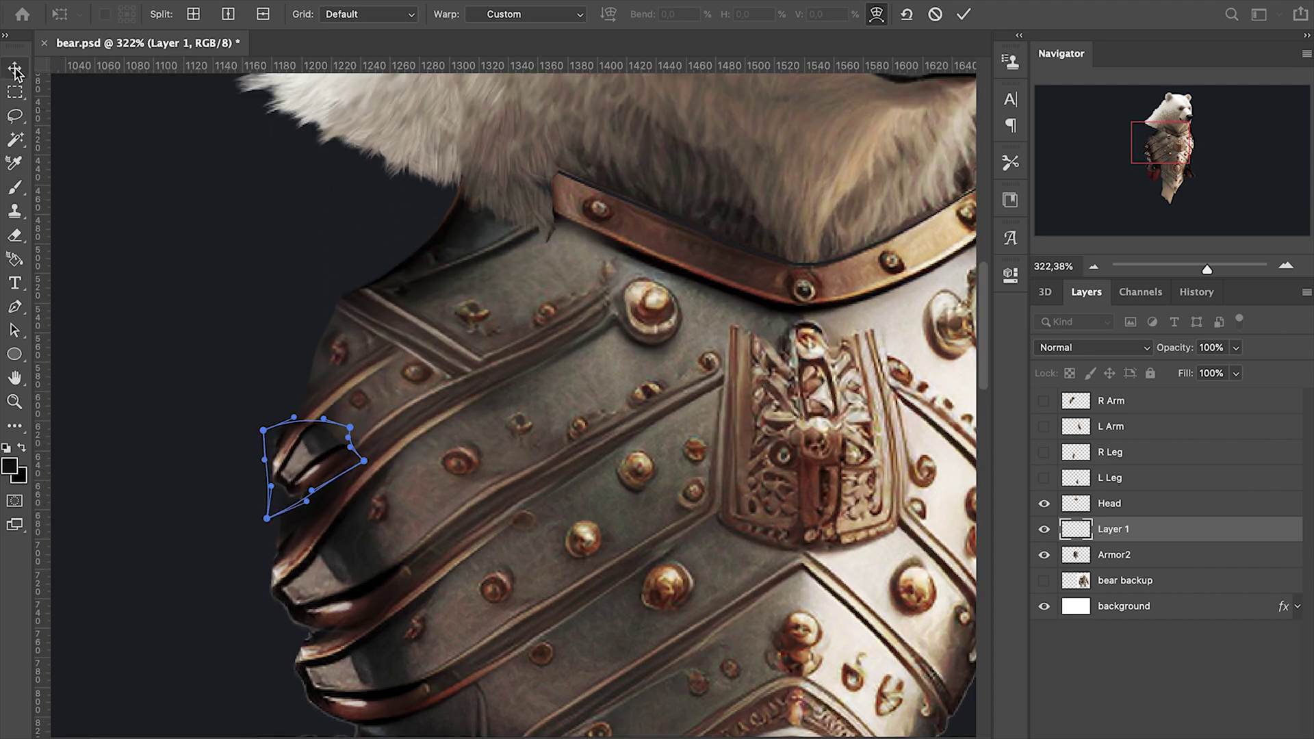
key("Return")
scroll(326, 474, "up", 2)
Step: Blend the copied plate end into the armor edge with Smudge, Eraser and Brush, darkening its tip
key("r")
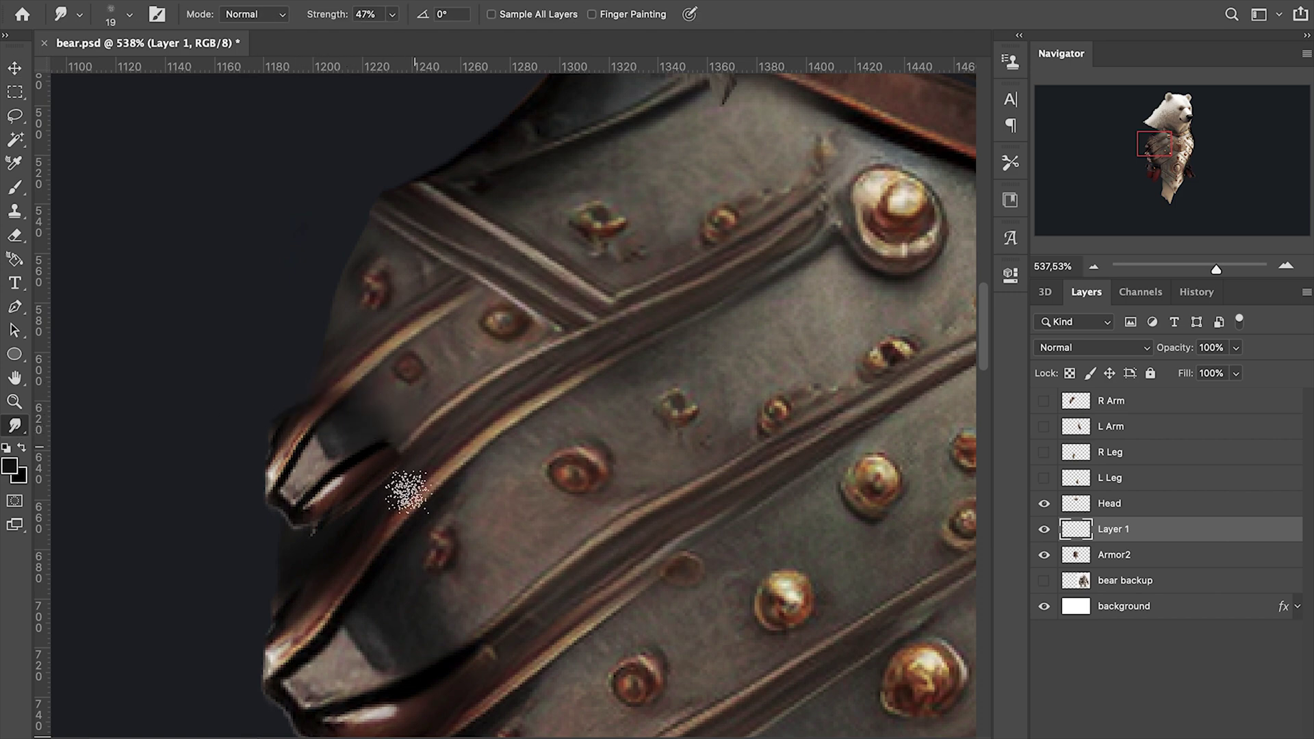
key("e")
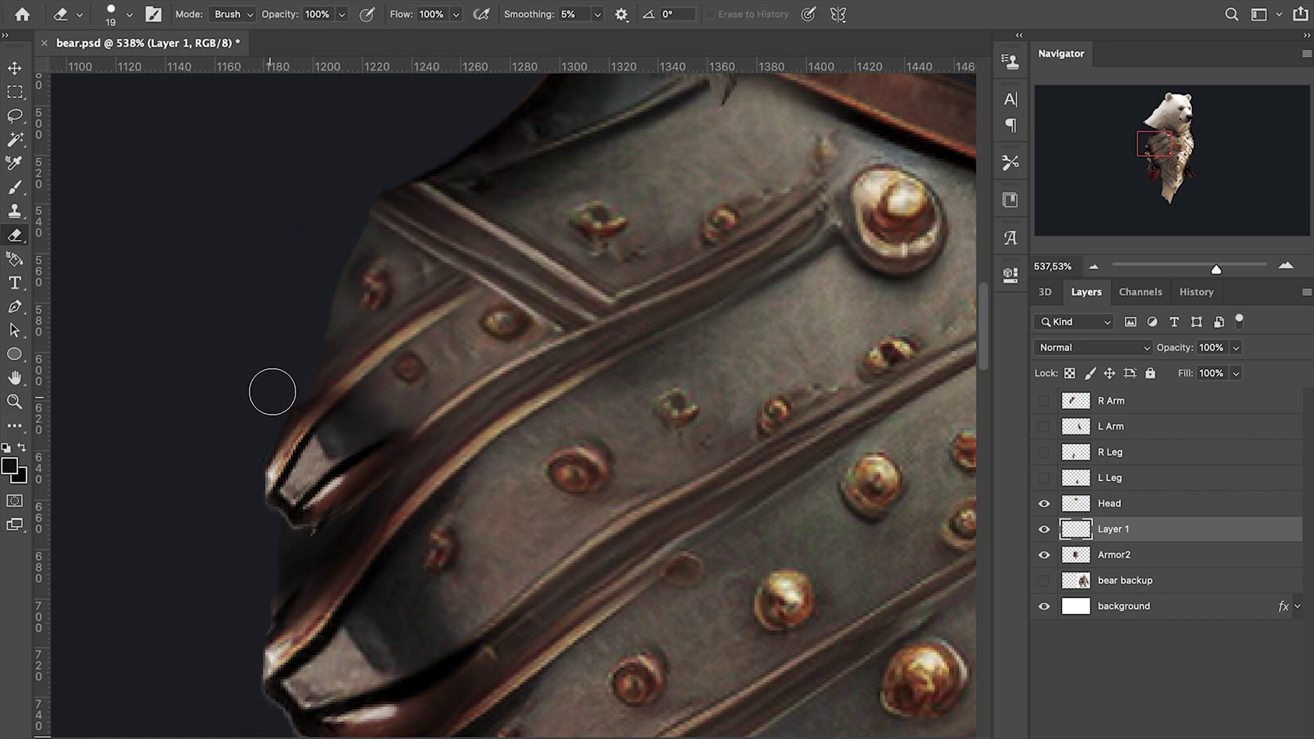
key("r")
key("b")
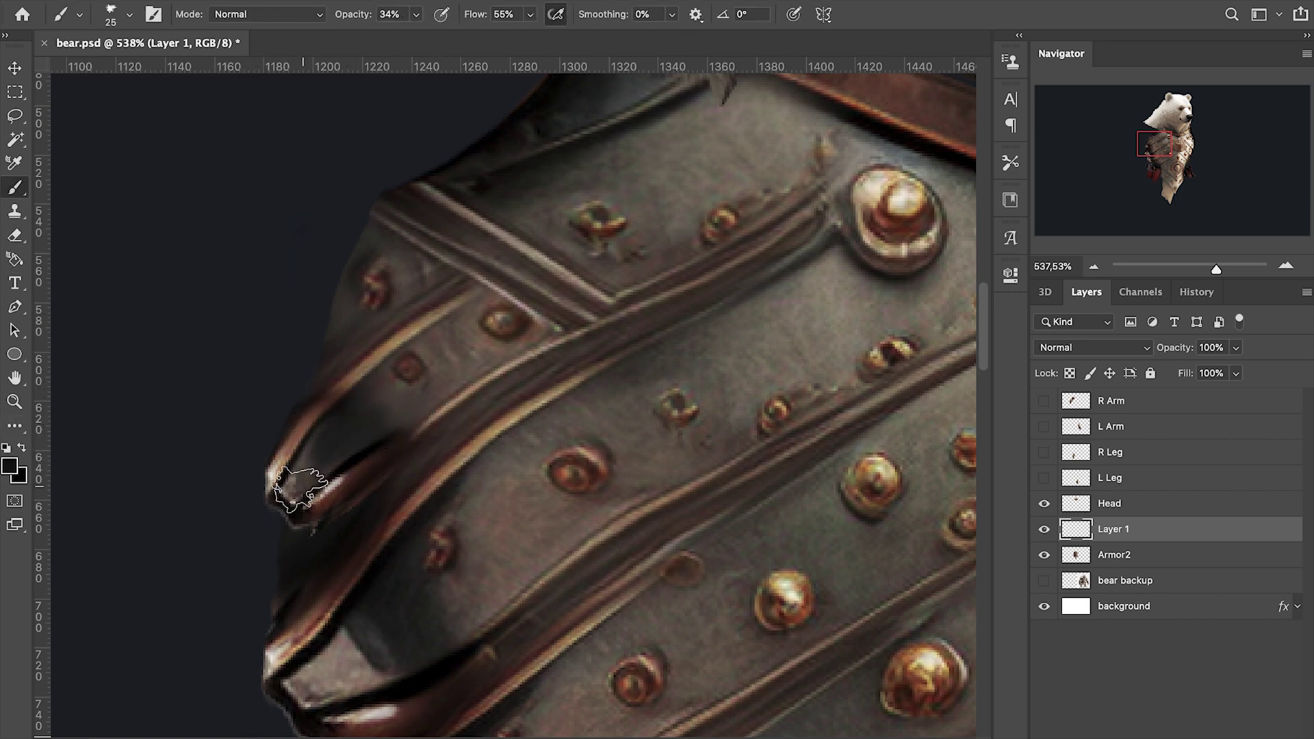
left_click_drag(298, 484, 371, 371)
key("r")
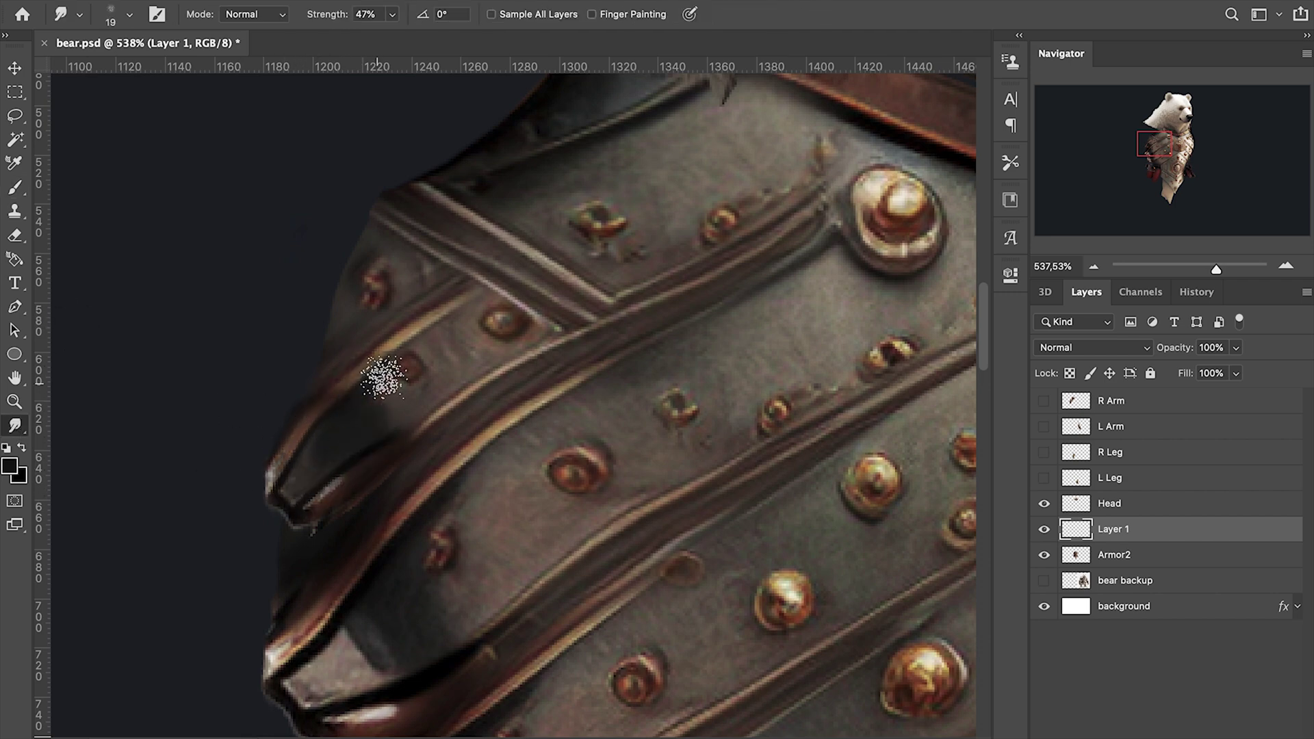
key("b")
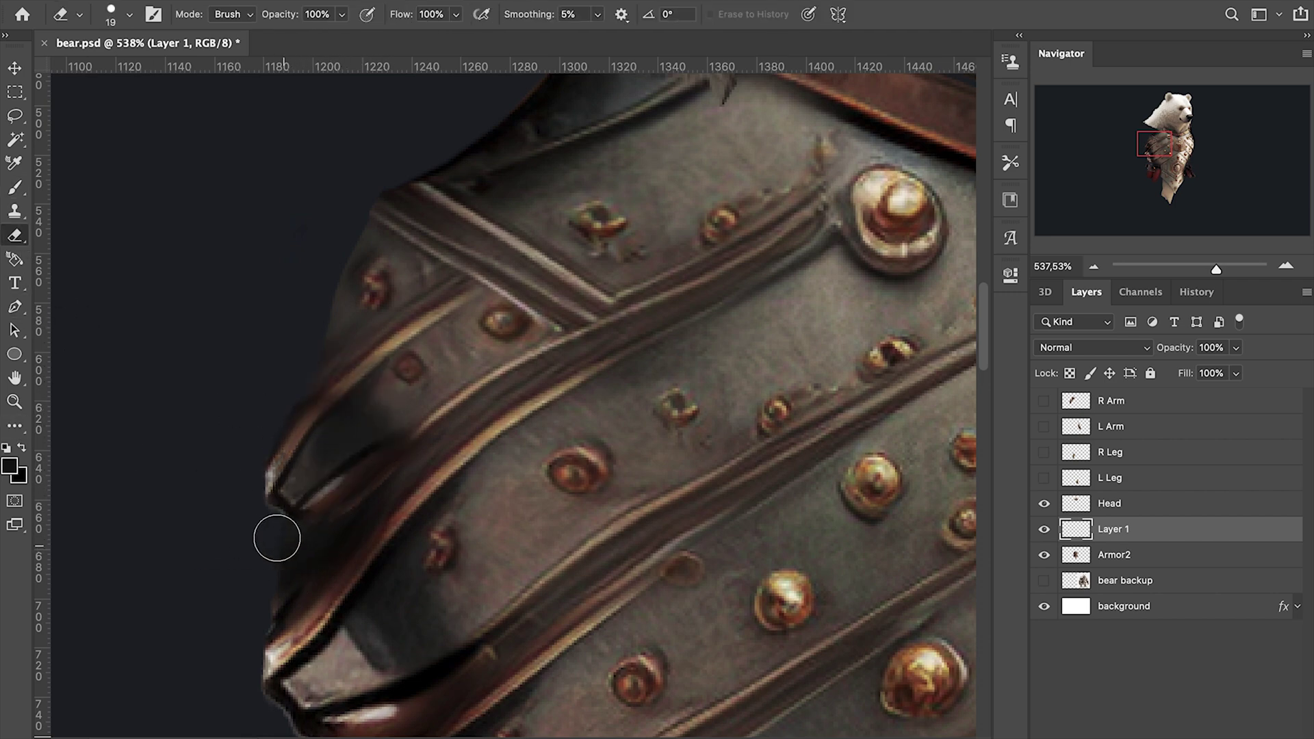
key("r")
scroll(220, 624, "down", 3)
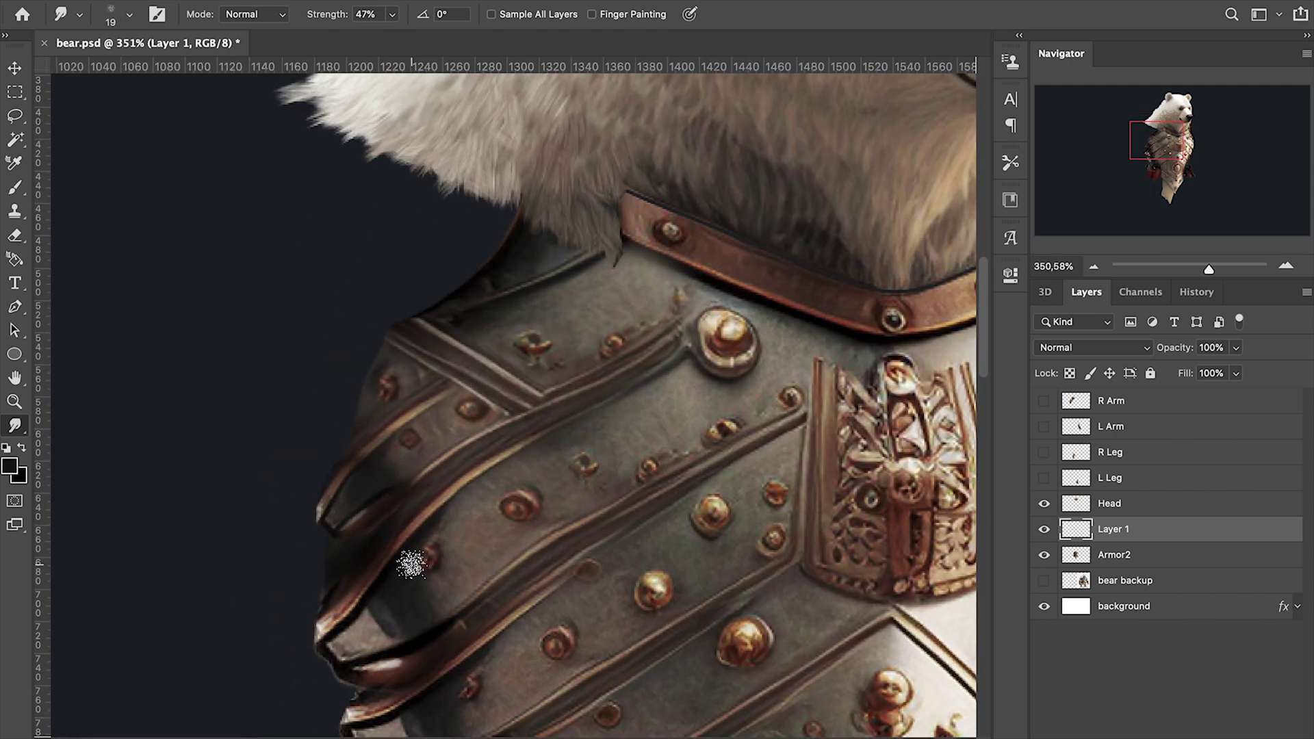
key("b")
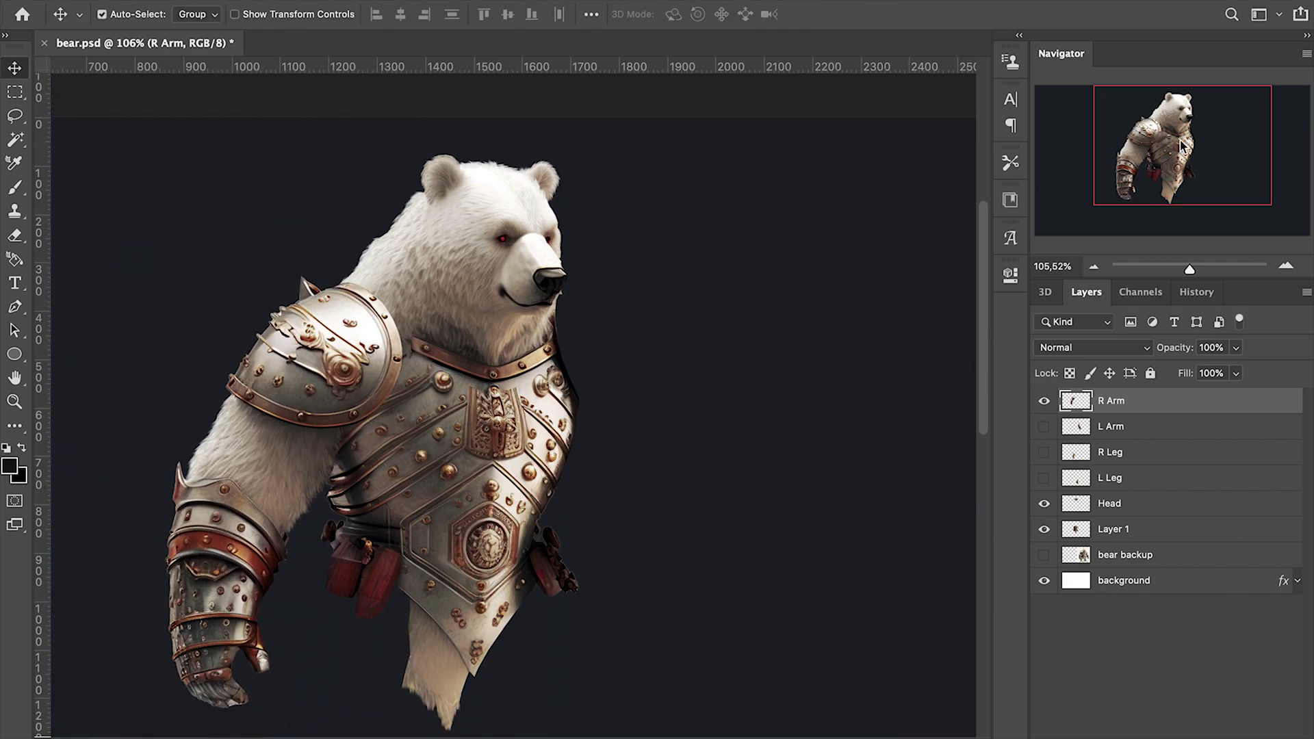
Step: Pan across the bear, hide the R Arm layer, and move from Lasso to Clone Stamp
left_click_drag(1183, 149, 1155, 139)
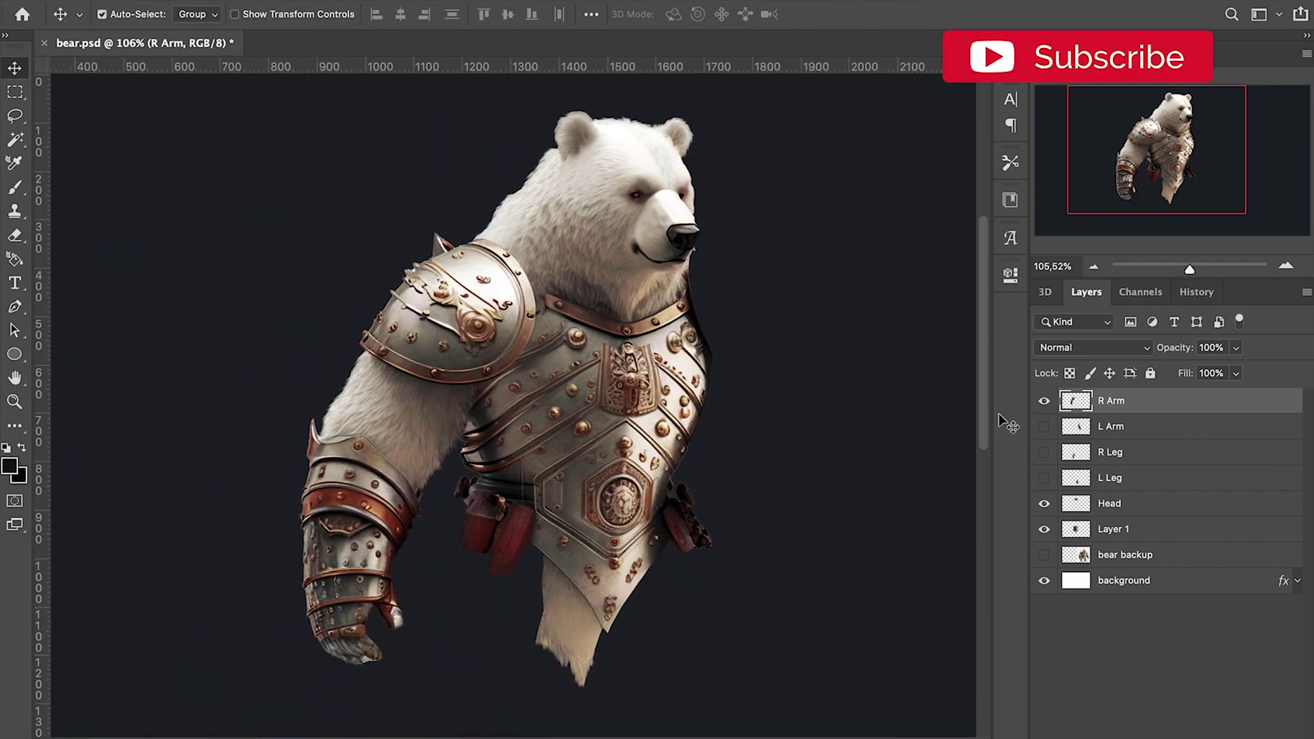
left_click(1044, 400)
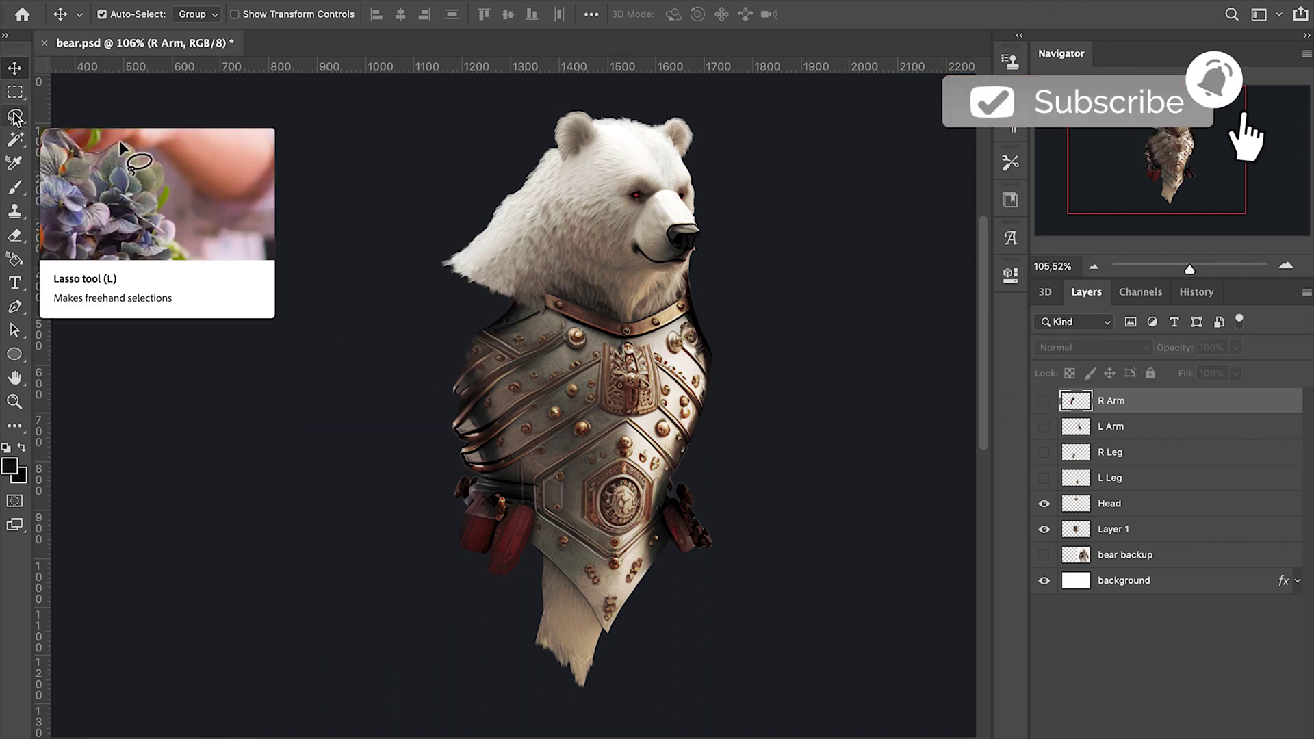
left_click(16, 116)
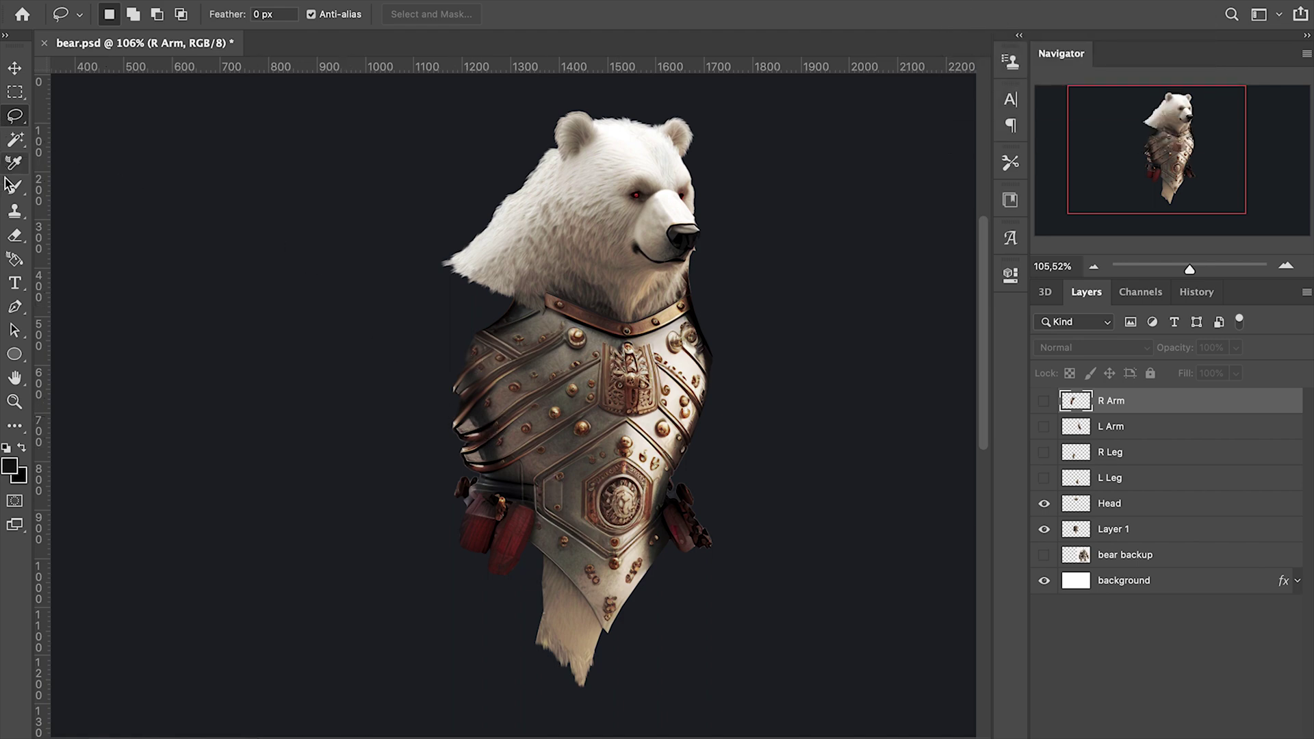
left_click(16, 216)
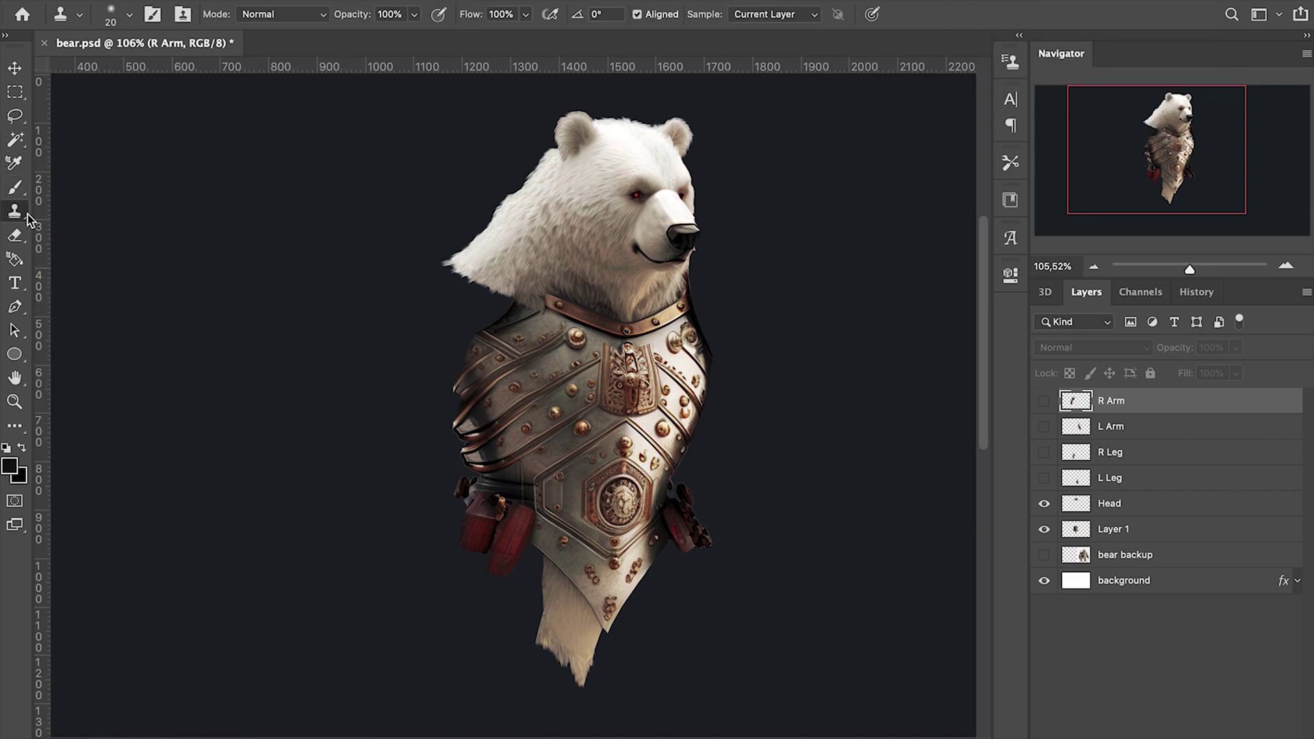
Step: Make Layer 1 active, choose the Smudge Tool from its flyout, and bring up the Filter menu
left_click(1157, 530)
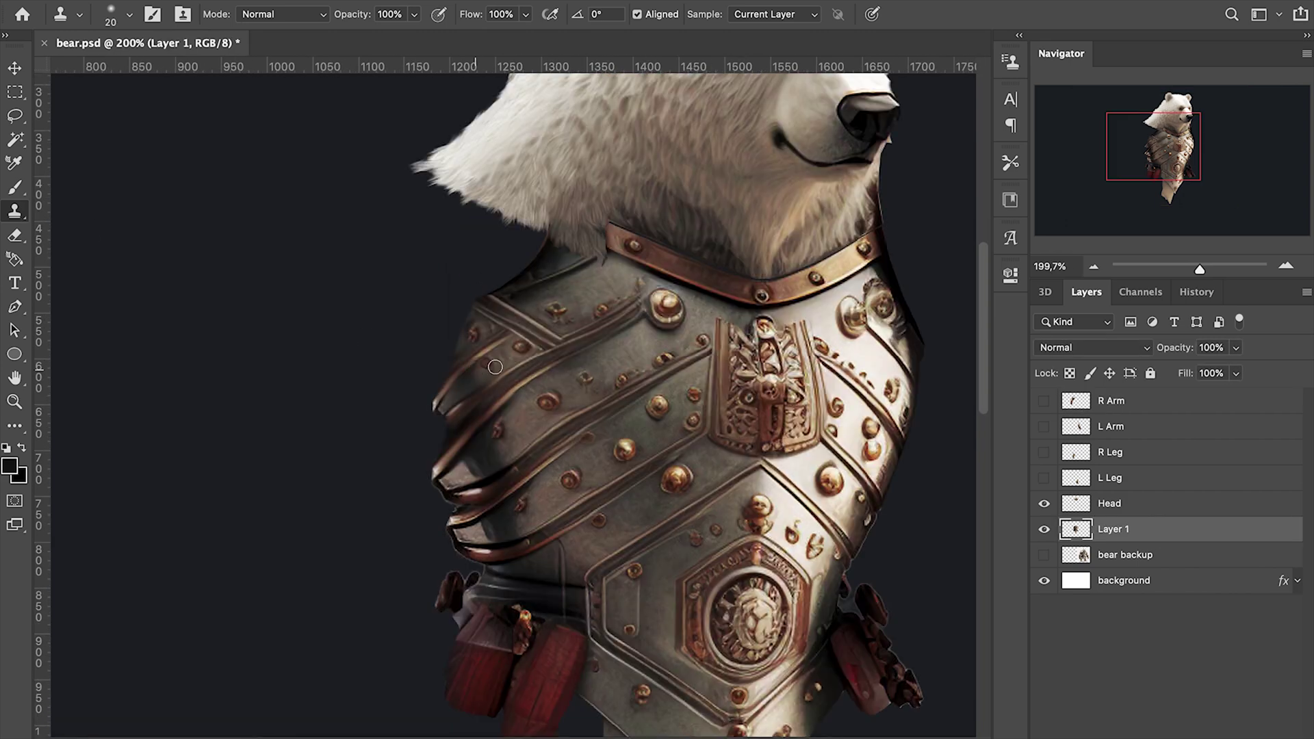
left_click(17, 427)
right_click(17, 429)
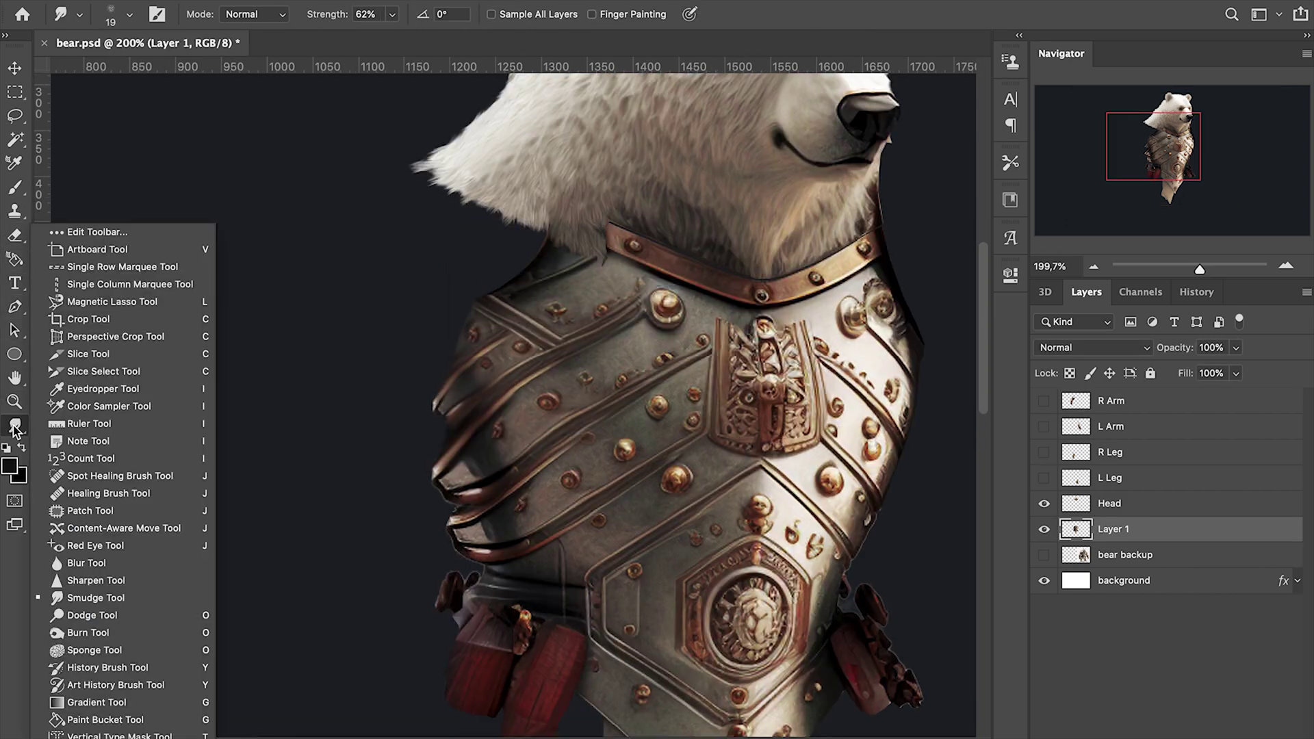
left_click(148, 604)
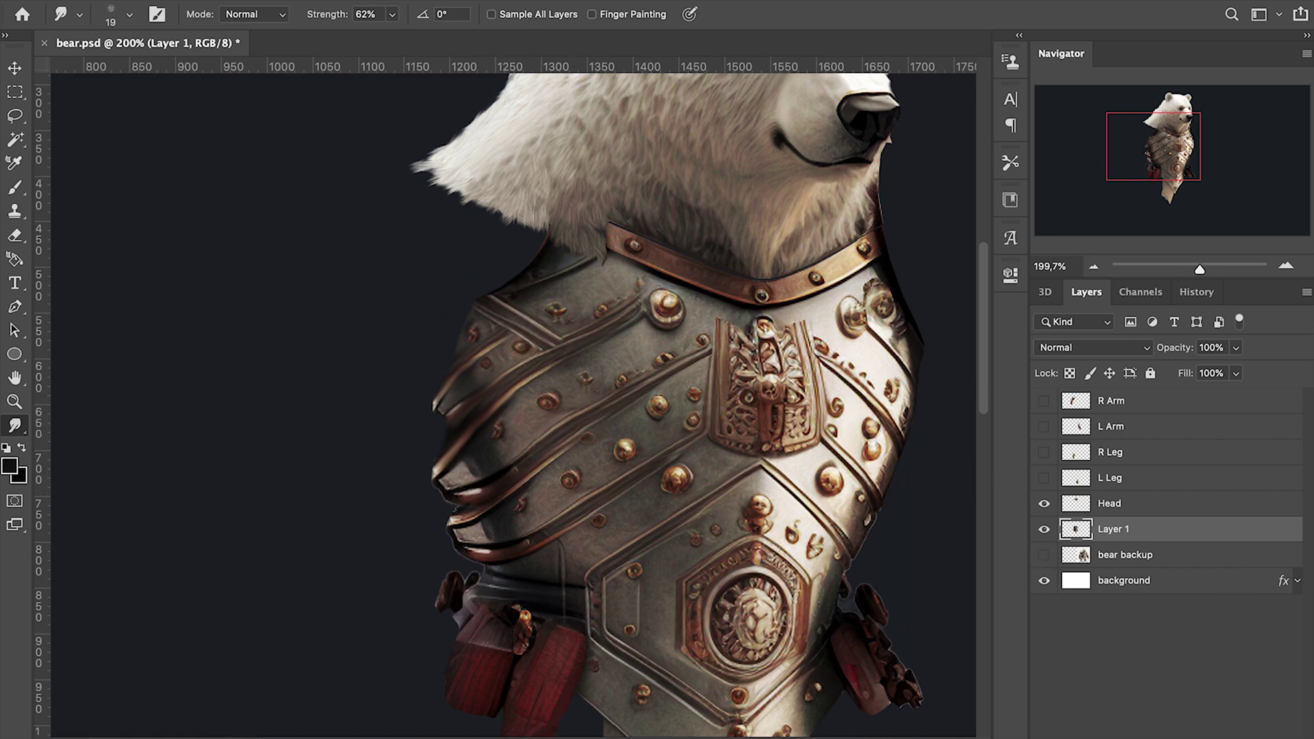
left_click(431, 2)
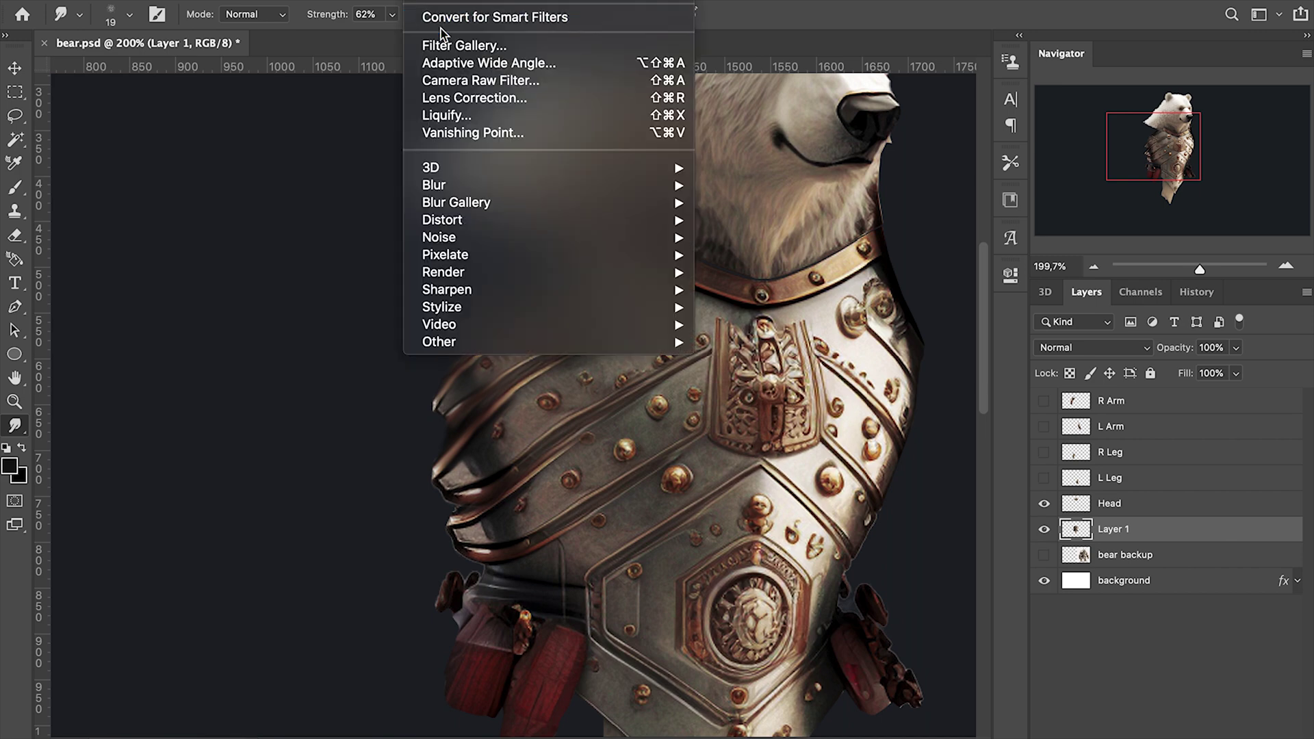
Step: Warp the torso armour's left edge inward in Liquify with a larger brush, and apply
left_click(533, 118)
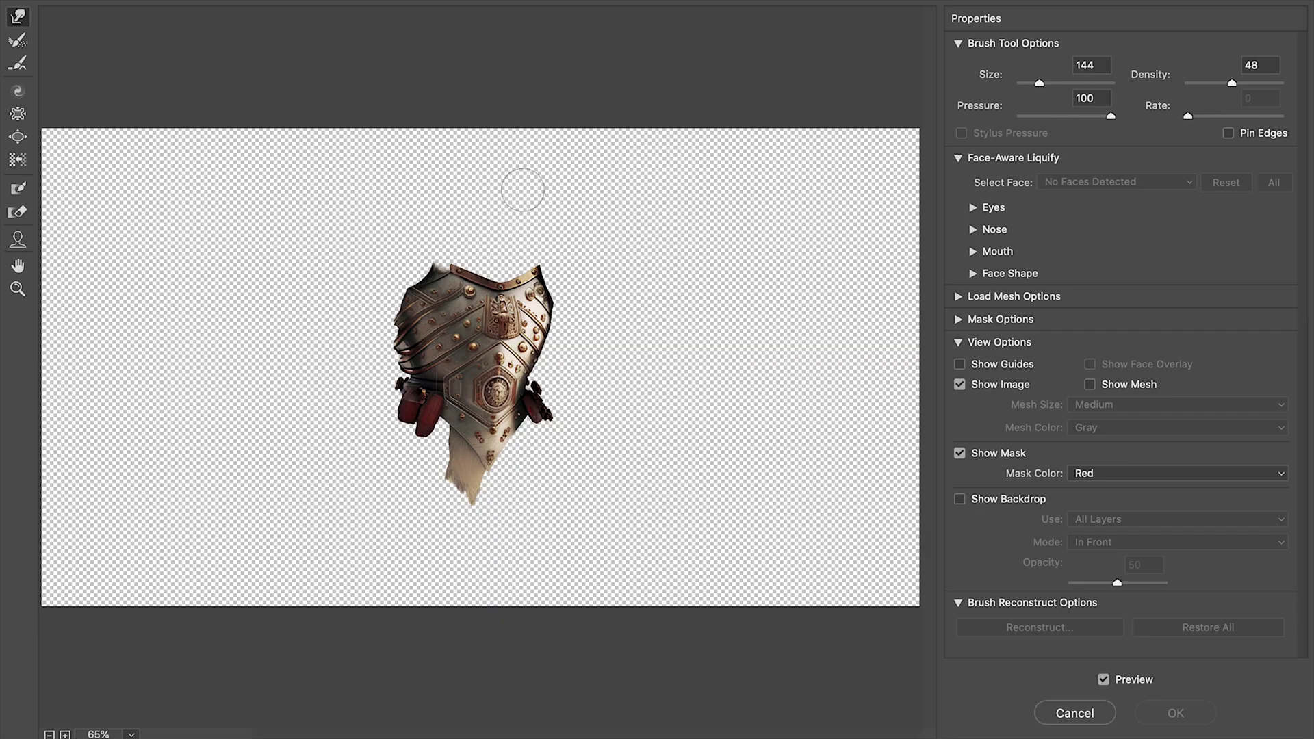
key("alt")
scroll(419, 308, "up", 2)
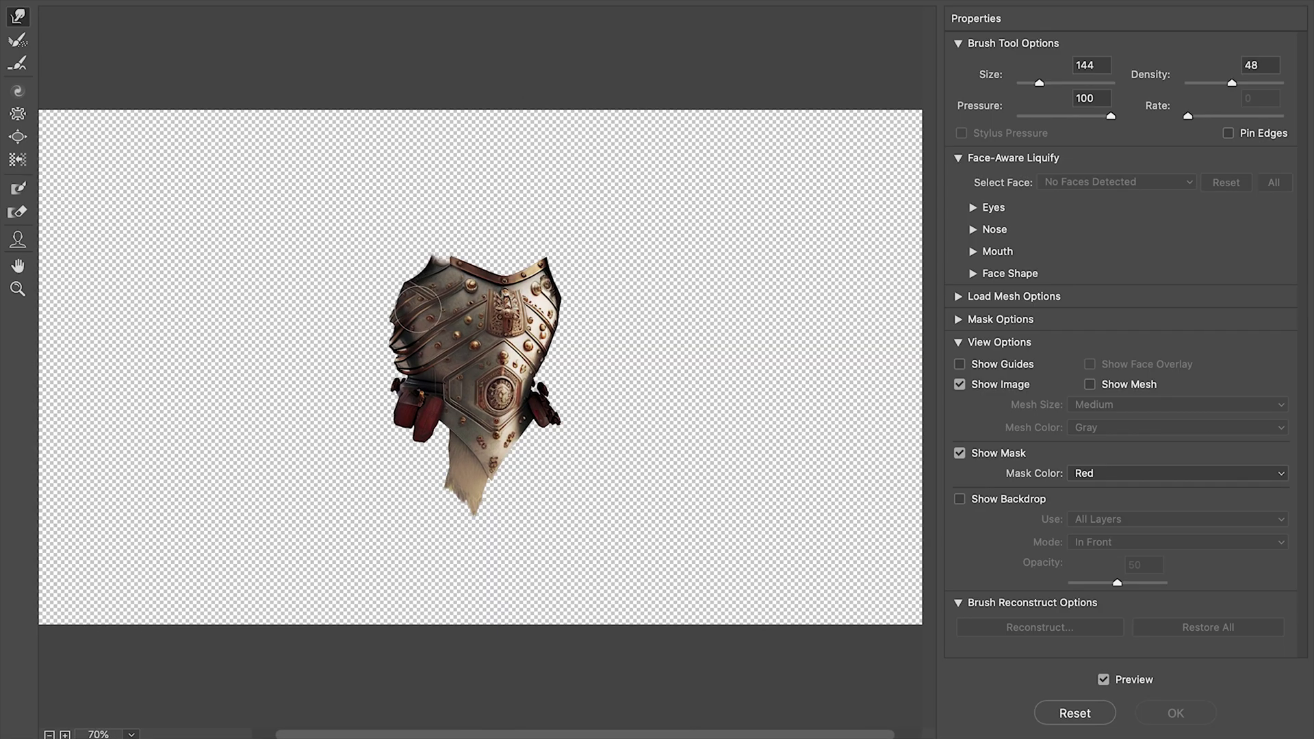
scroll(419, 308, "up", 2)
scroll(419, 309, "up", 2)
scroll(416, 308, "up", 1)
scroll(416, 309, "up", 2)
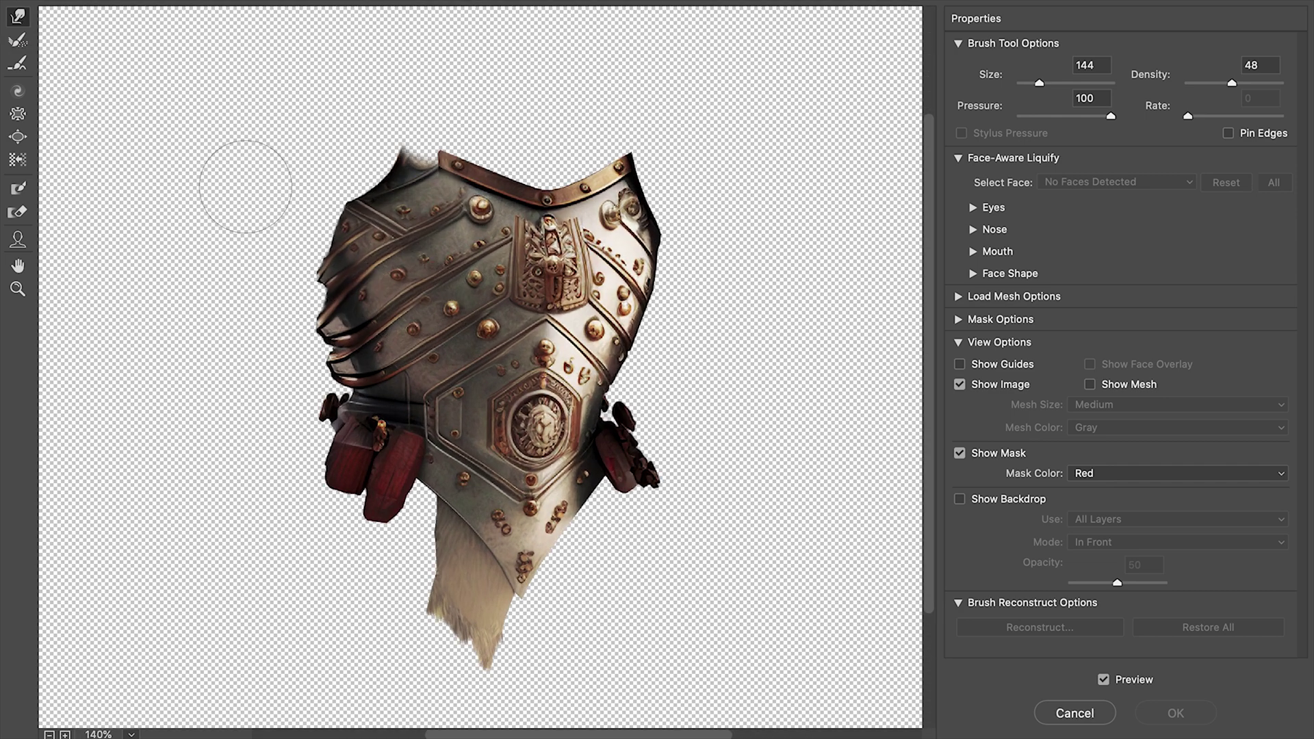
left_click_drag(308, 270, 370, 267)
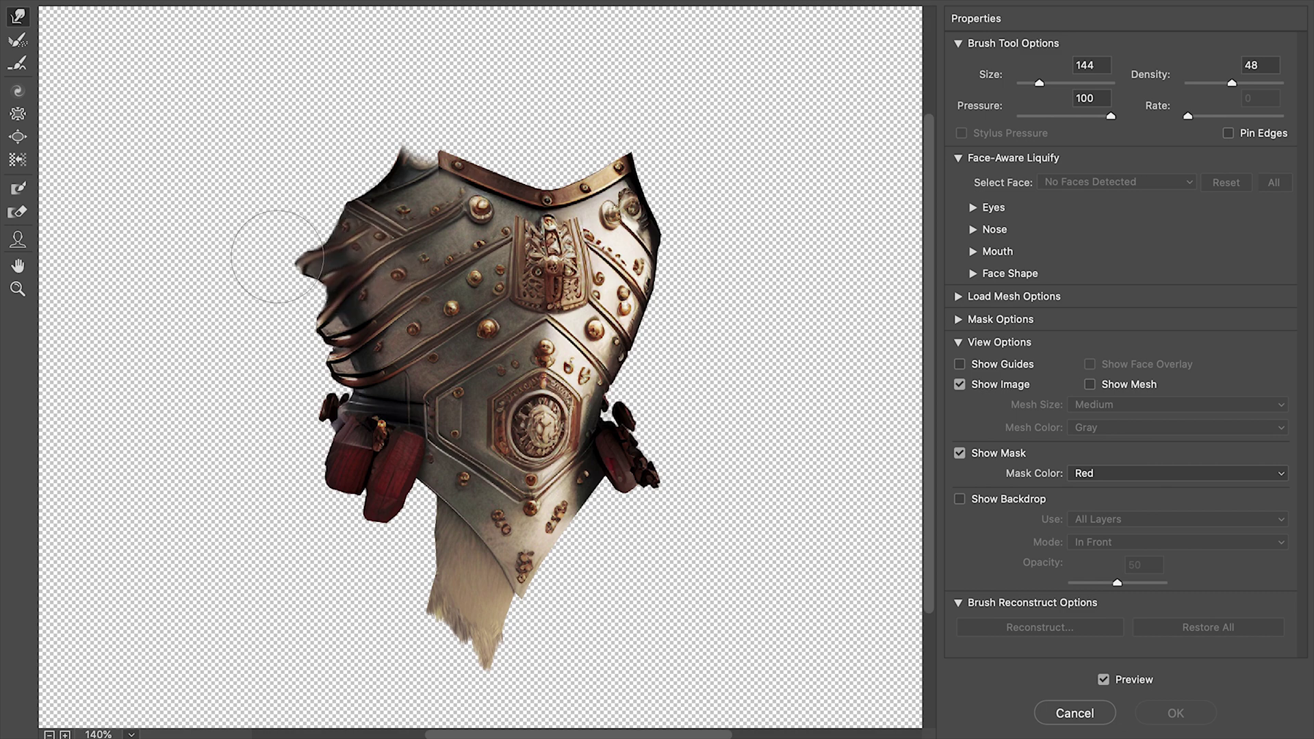
key("ctrl+z")
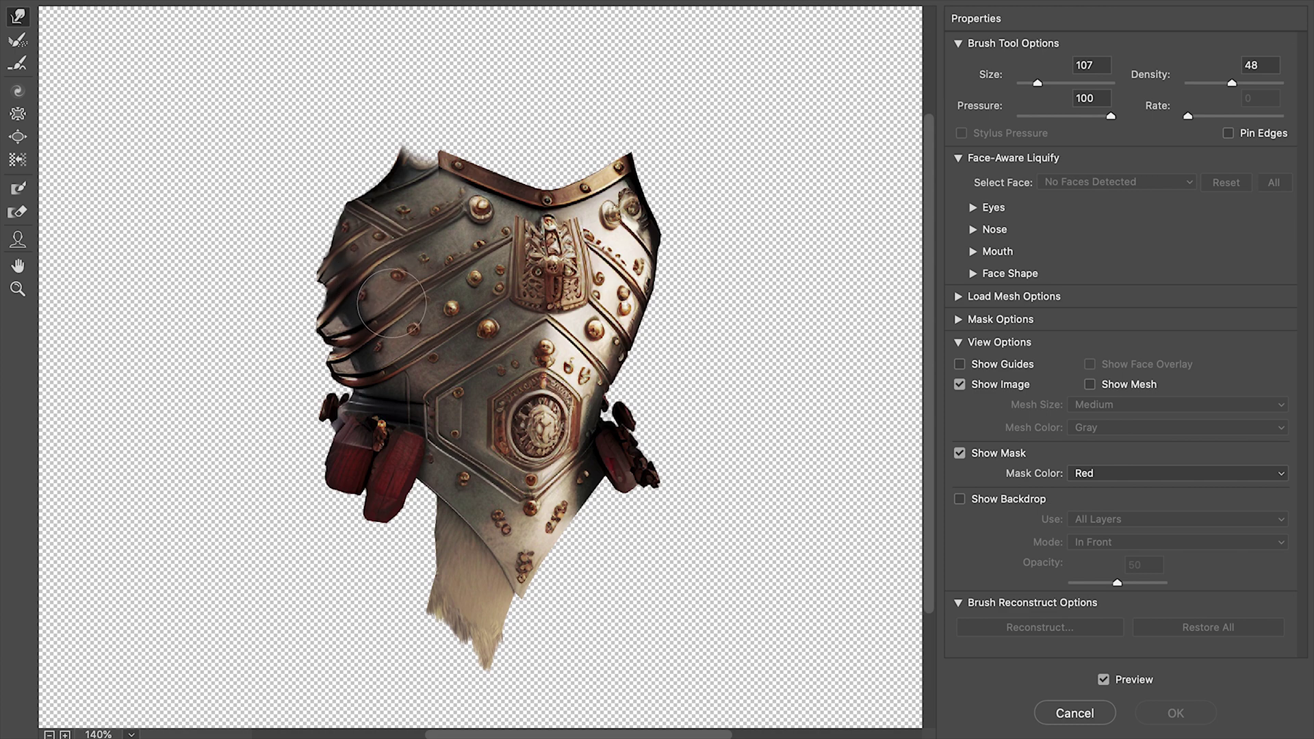
left_click_drag(390, 288, 411, 298)
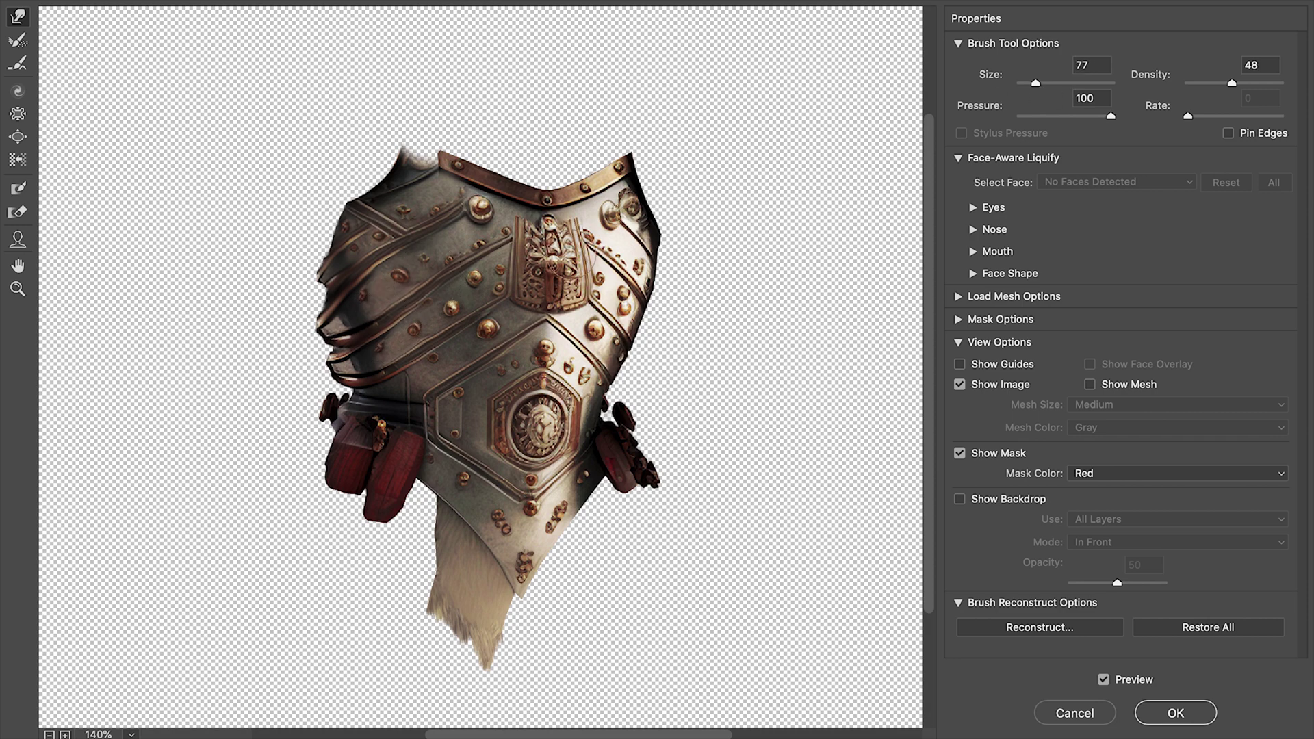
scroll(478, 274, "up", 1)
scroll(478, 273, "up", 1)
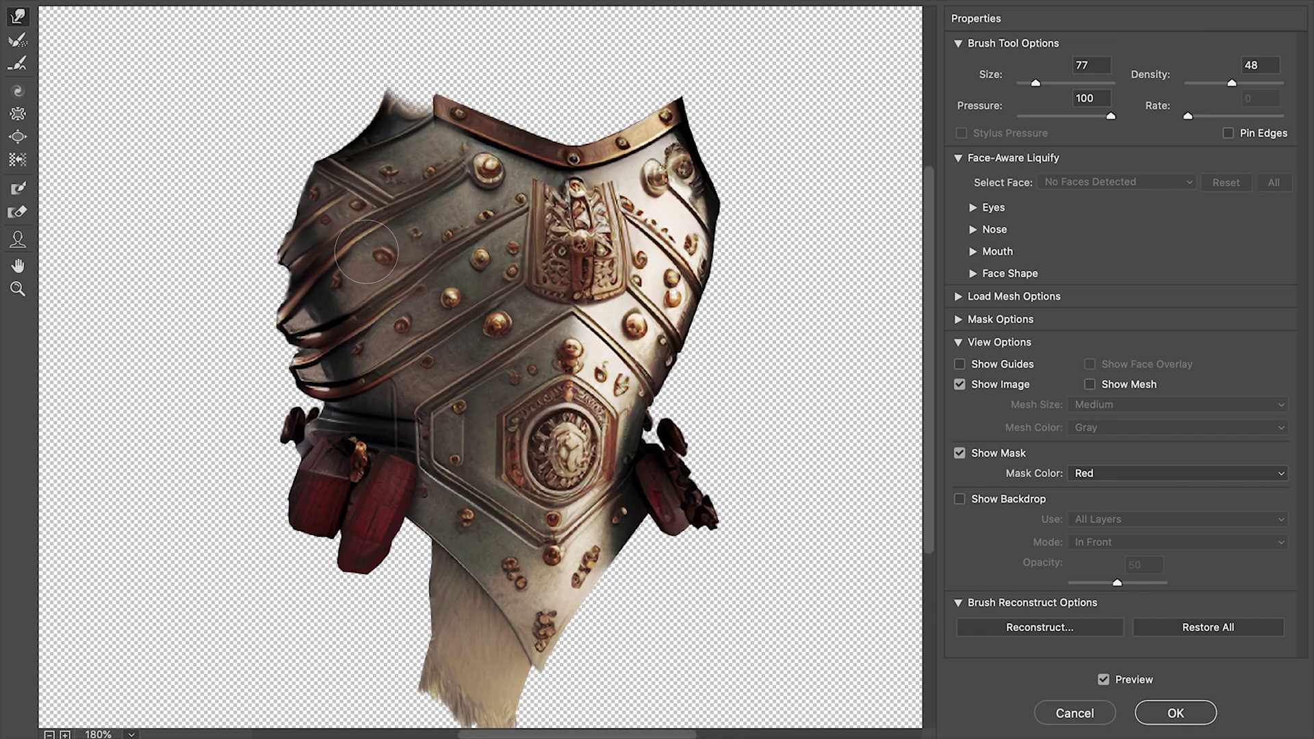
left_click_drag(347, 249, 297, 303)
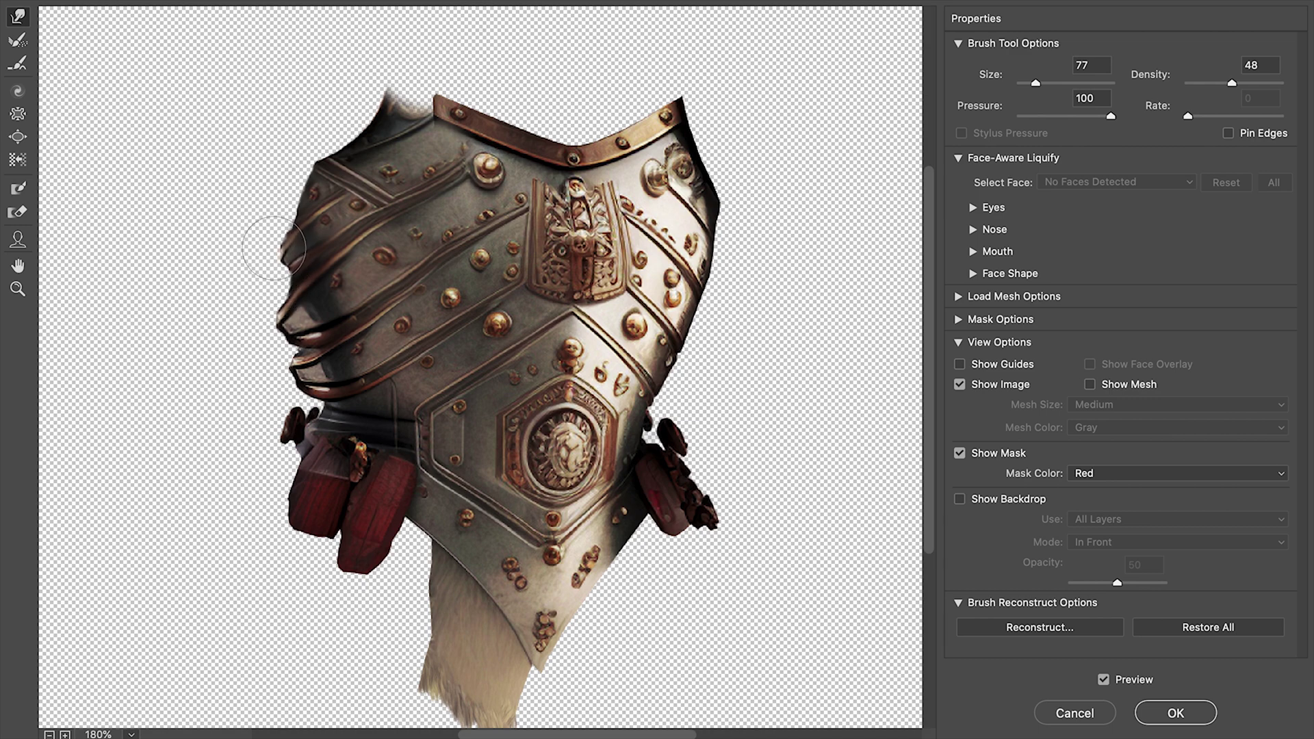
mouse_move(278, 242)
left_mouse_down()
mouse_move(300, 230)
mouse_move(296, 211)
left_mouse_up()
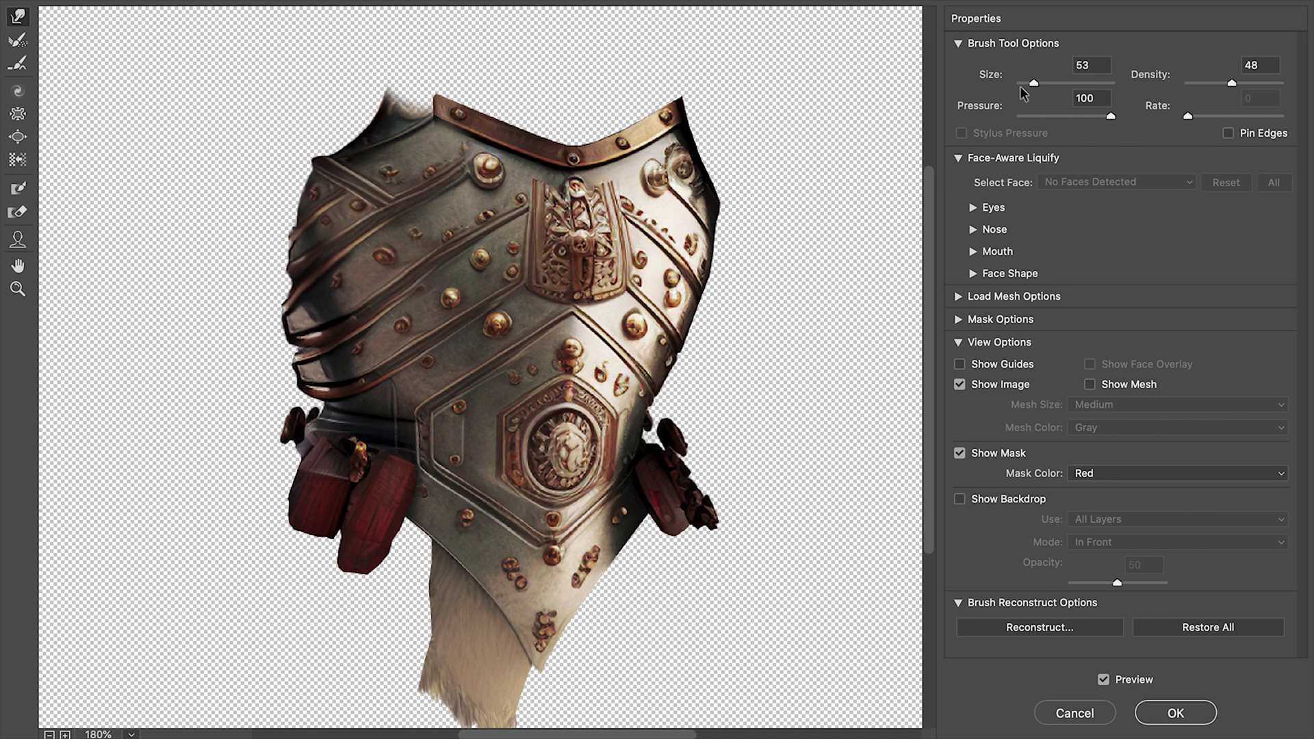
left_click_drag(1035, 83, 1037, 84)
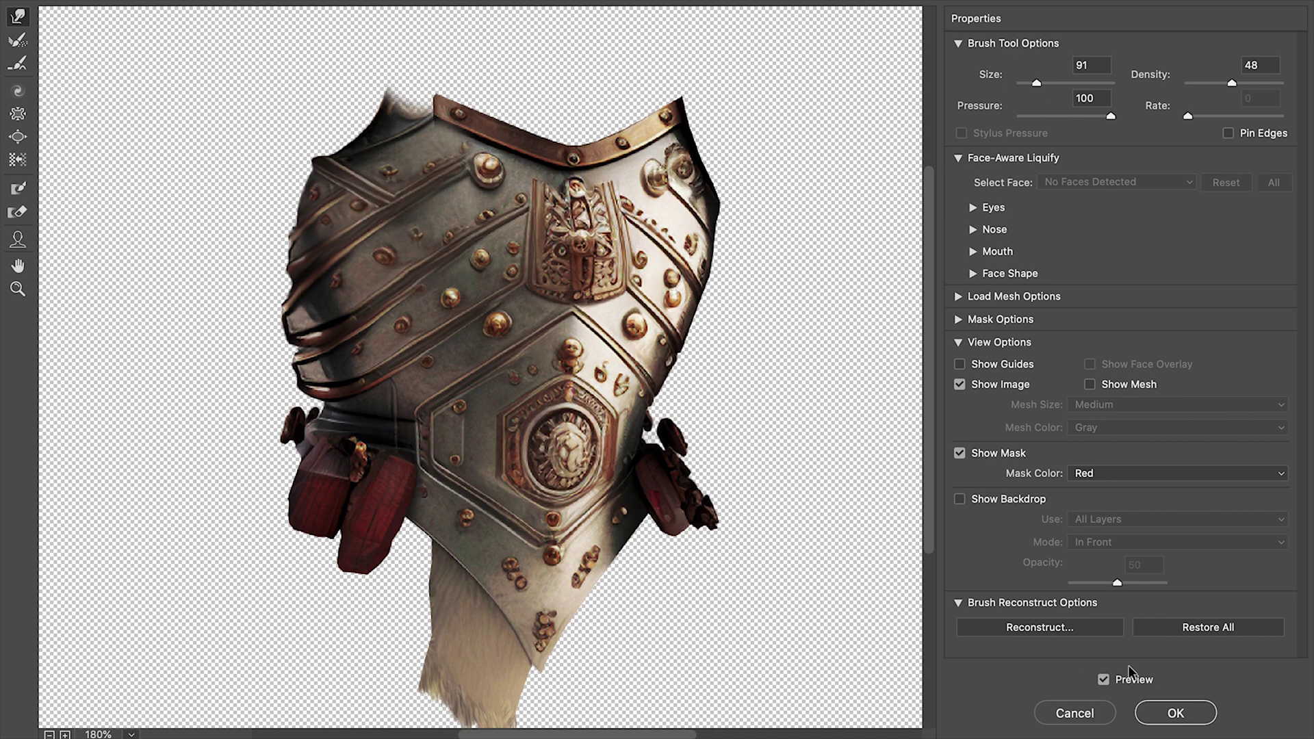
left_click(1176, 713)
scroll(642, 520, "down", 3)
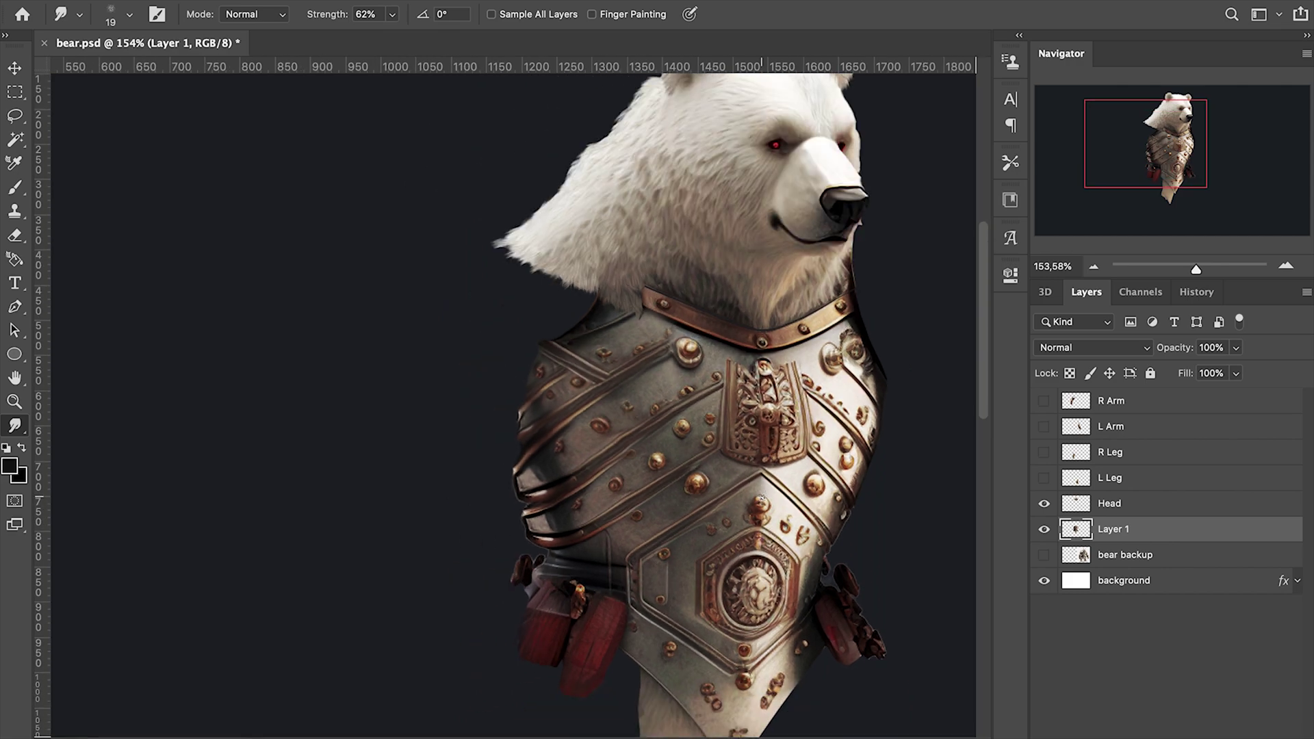
scroll(642, 575, "up", 3)
scroll(645, 657, "down", 5)
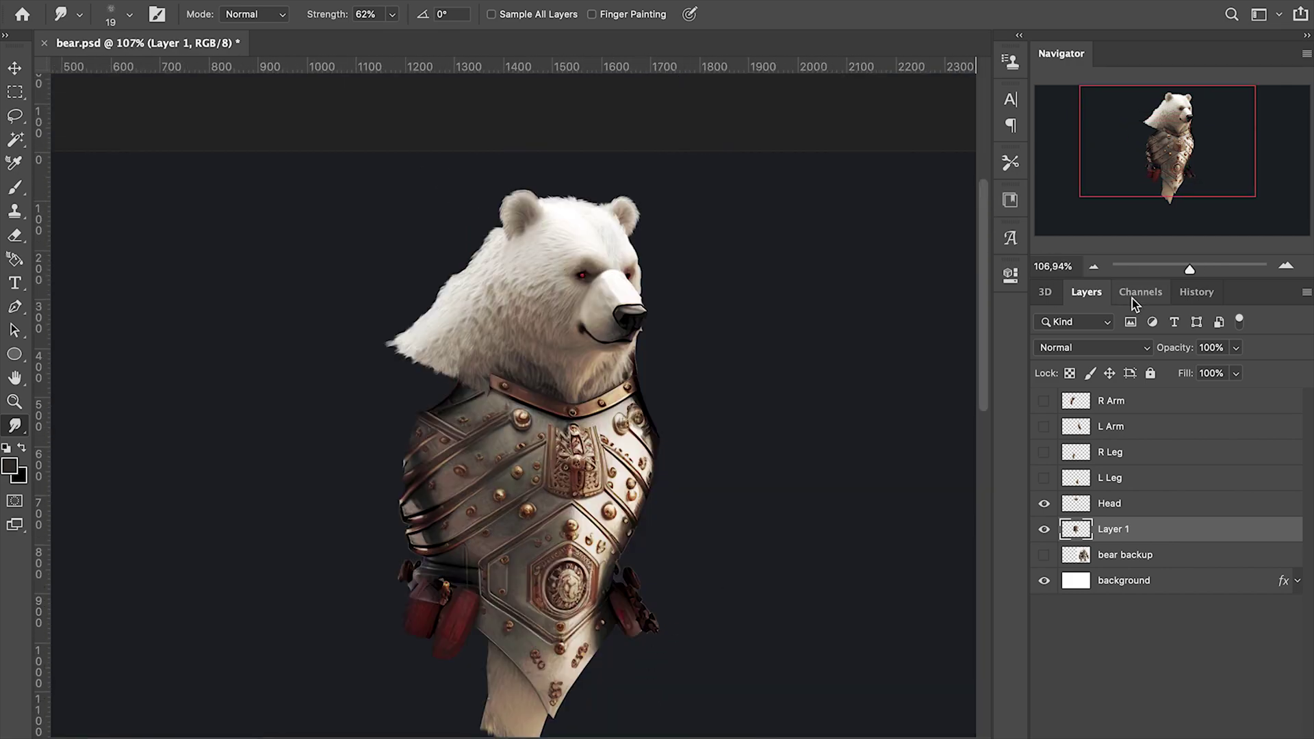
Step: Toggle the R Arm, L Arm and Head layer visibility and zoom to 100%
left_click(1044, 402)
left_click(1044, 426)
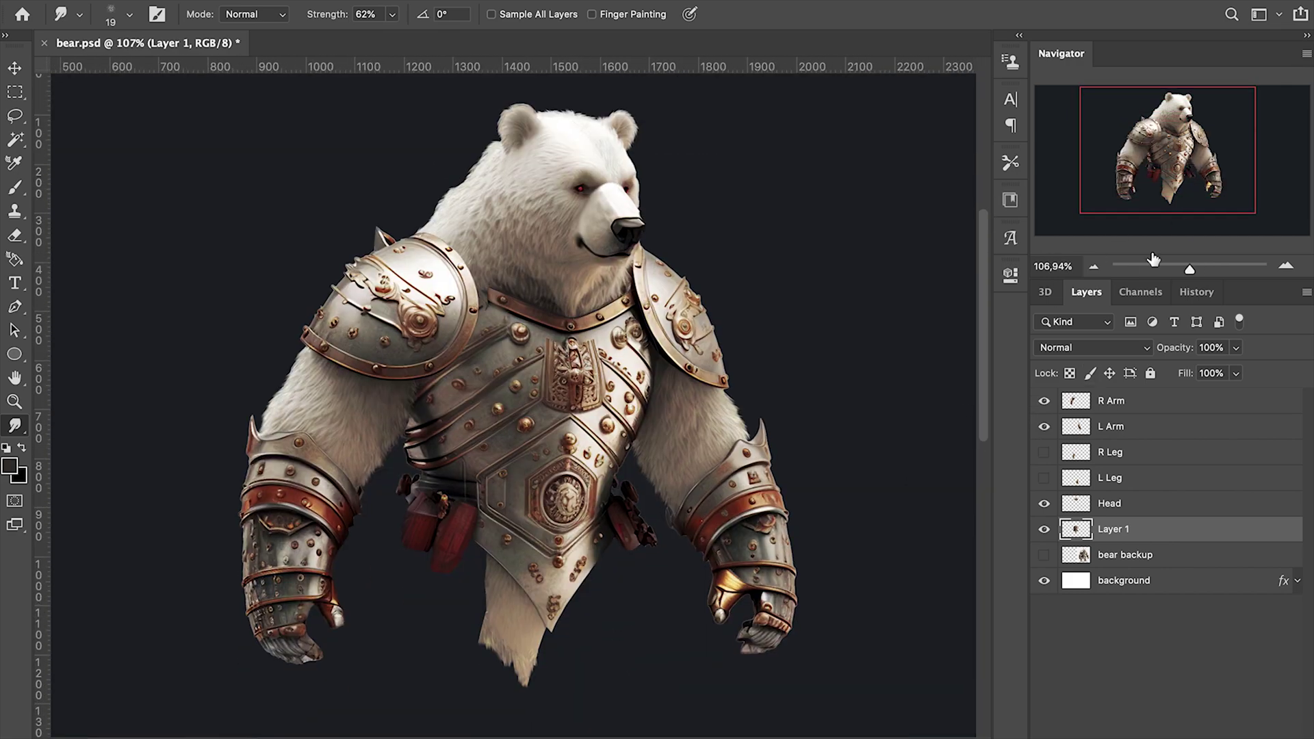
left_click(1045, 426, "alt")
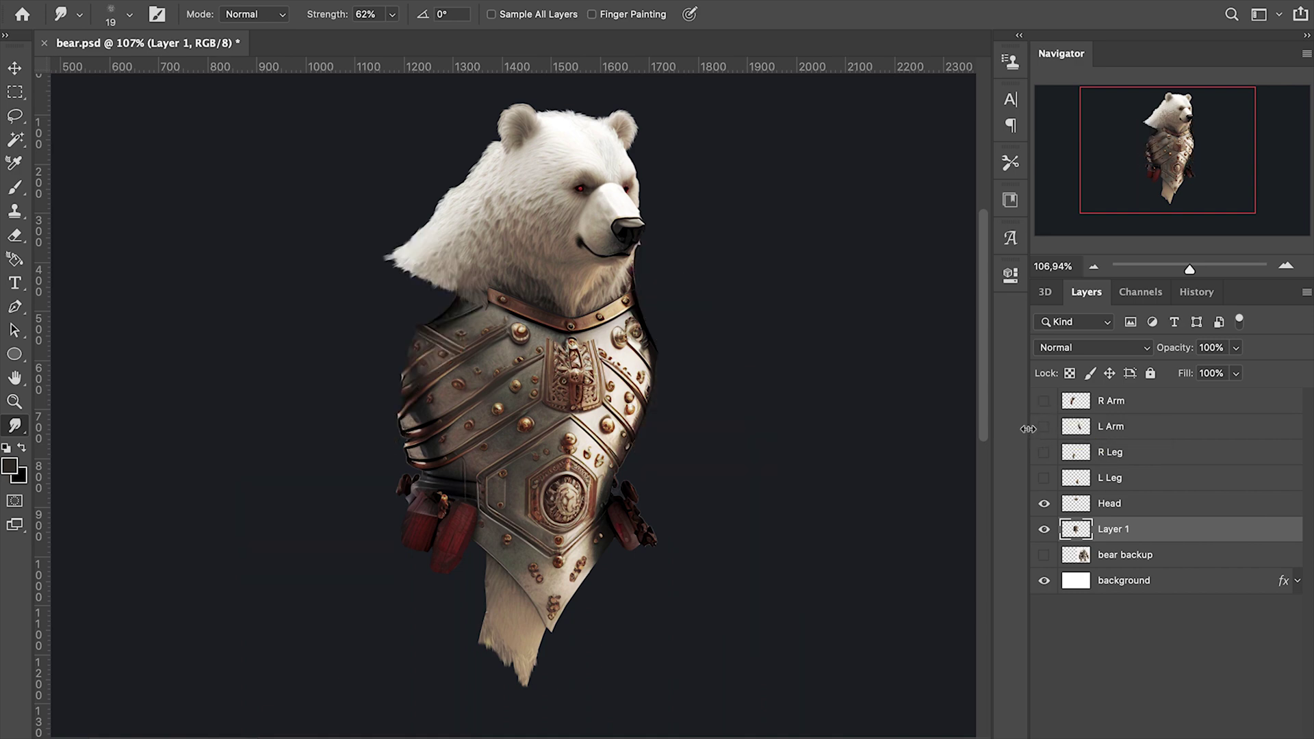
left_click(1043, 503)
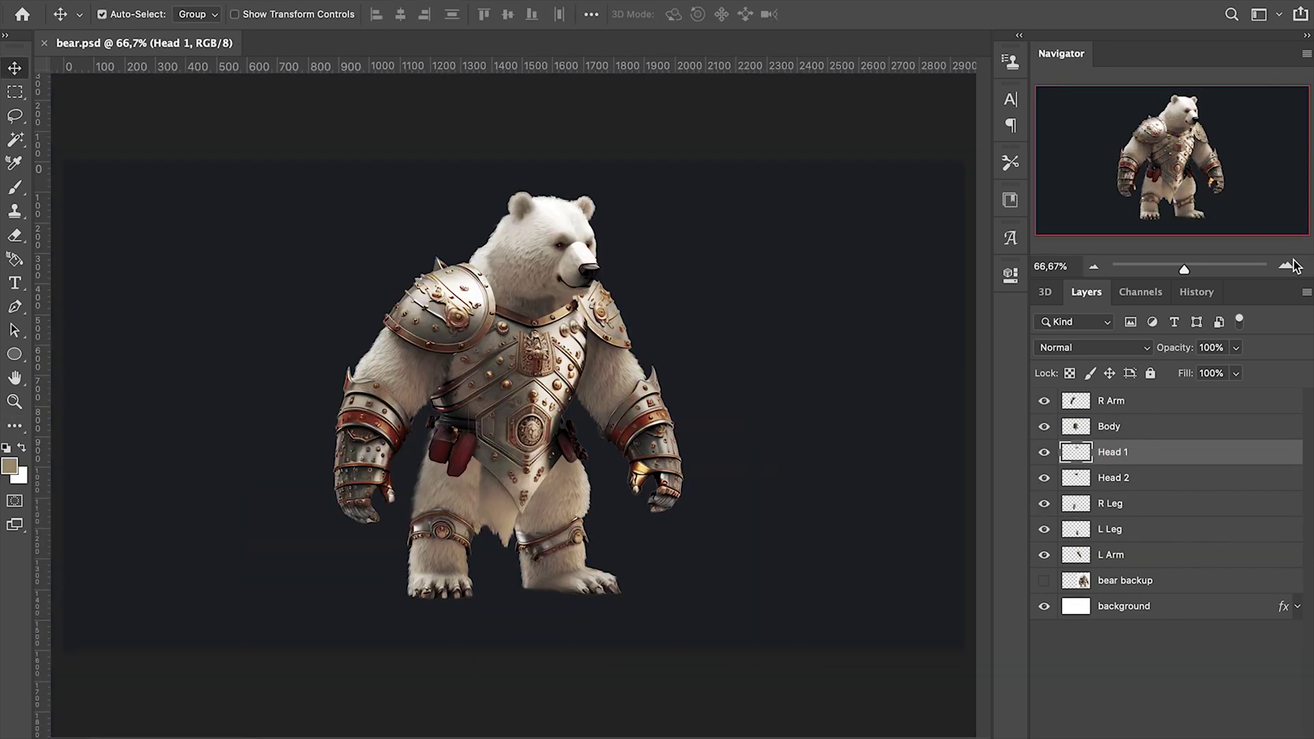
left_click(1288, 267)
Step: Select the R Arm layer and step down through the part layers
left_click(1154, 401)
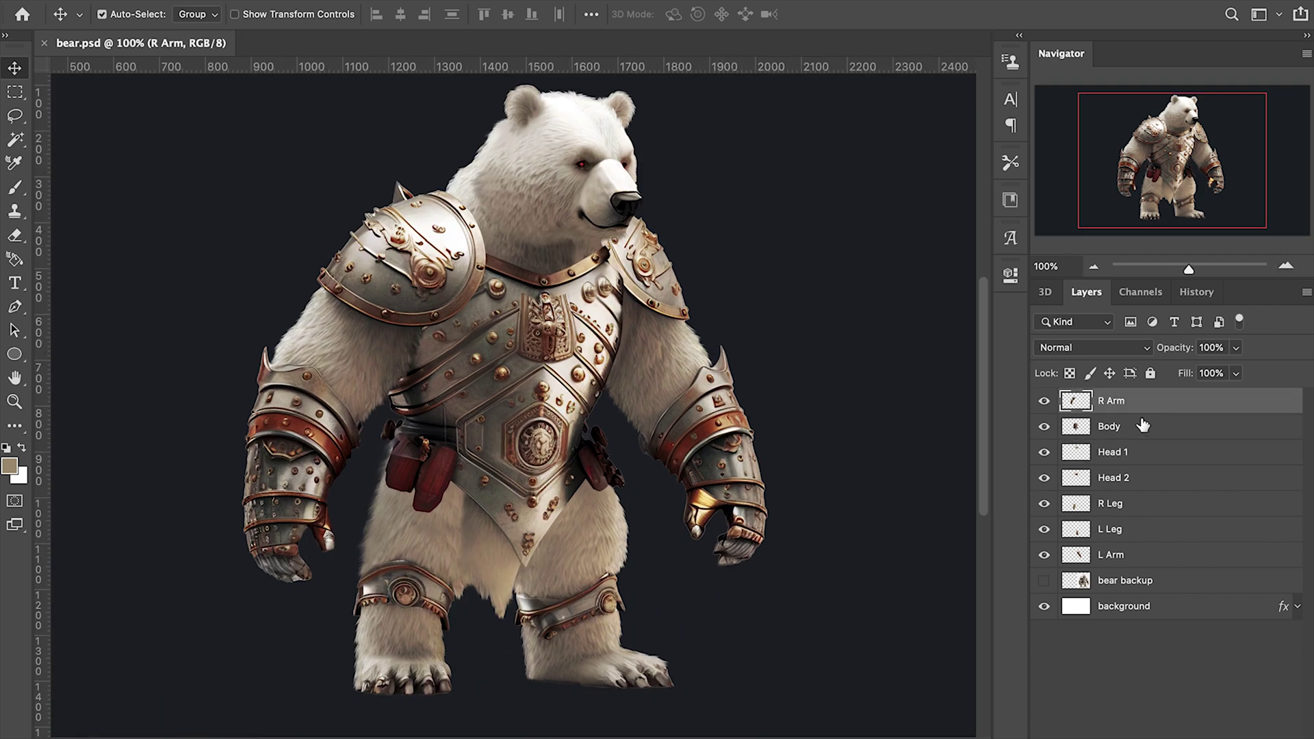
key("alt+bracketleft")
key("alt+bracketleft")
key("alt+bracketleft")
key("alt+bracketleft")
key("alt+bracketleft")
key("alt+bracketleft")
left_click(1143, 583)
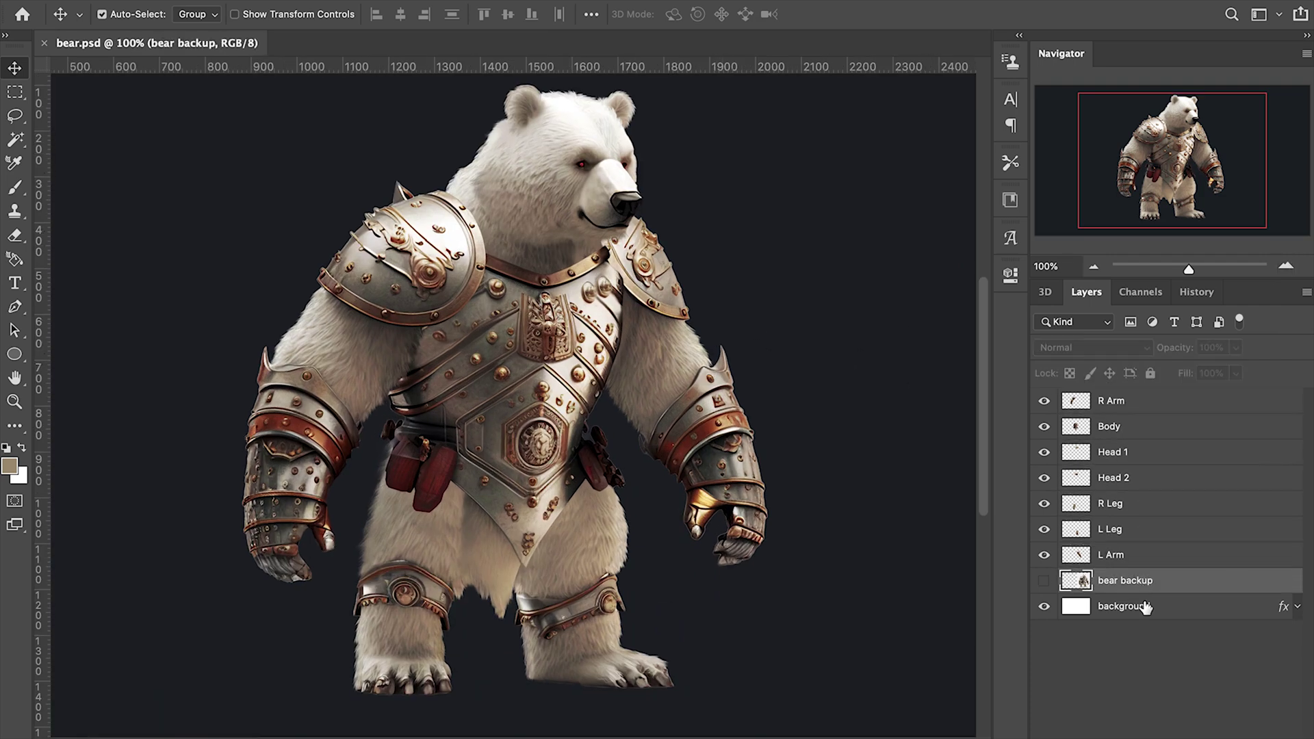
left_click(1146, 608)
Step: Select the head layers, test-drag Head 2 to the left, then undo
left_click(1150, 454)
left_click(1150, 479, "shift")
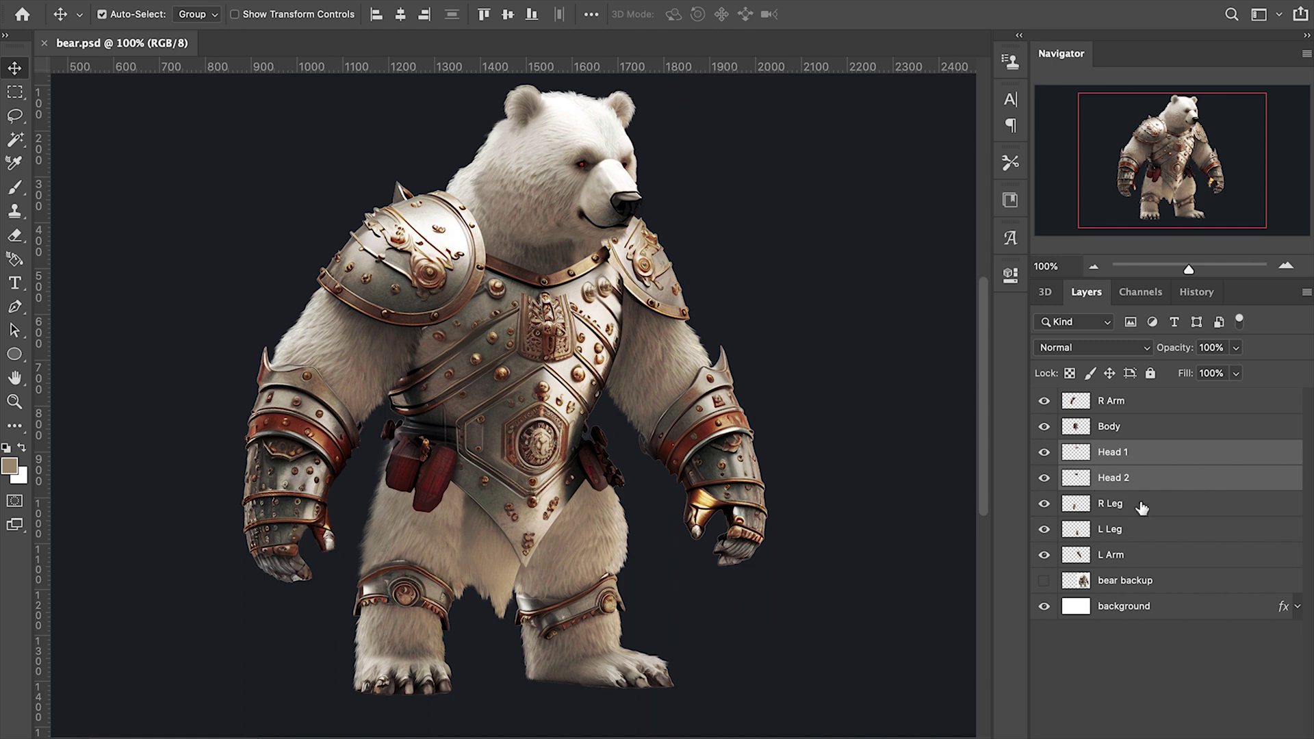
left_click(1149, 606)
left_click(1150, 452)
mouse_move(559, 200)
left_mouse_down()
mouse_move(657, 154)
mouse_move(444, 158)
left_mouse_up()
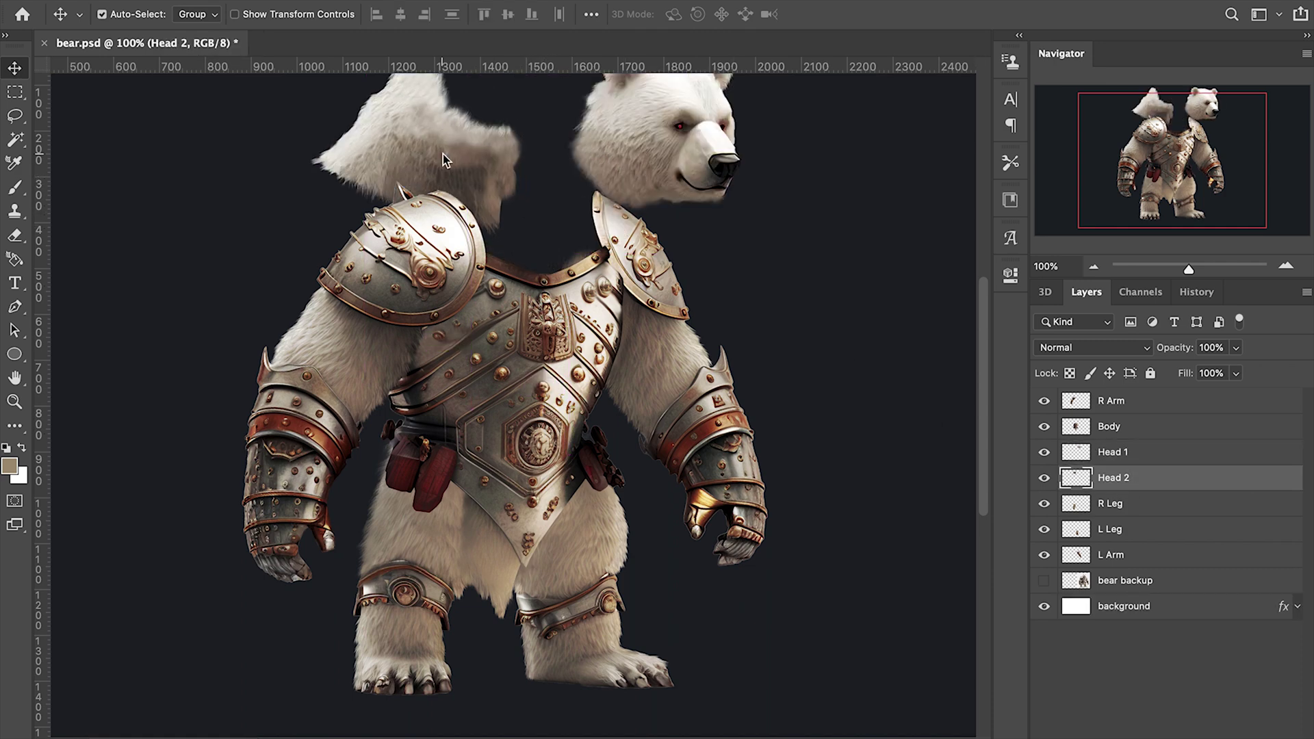
key("ctrl+z")
key("ctrl+z")
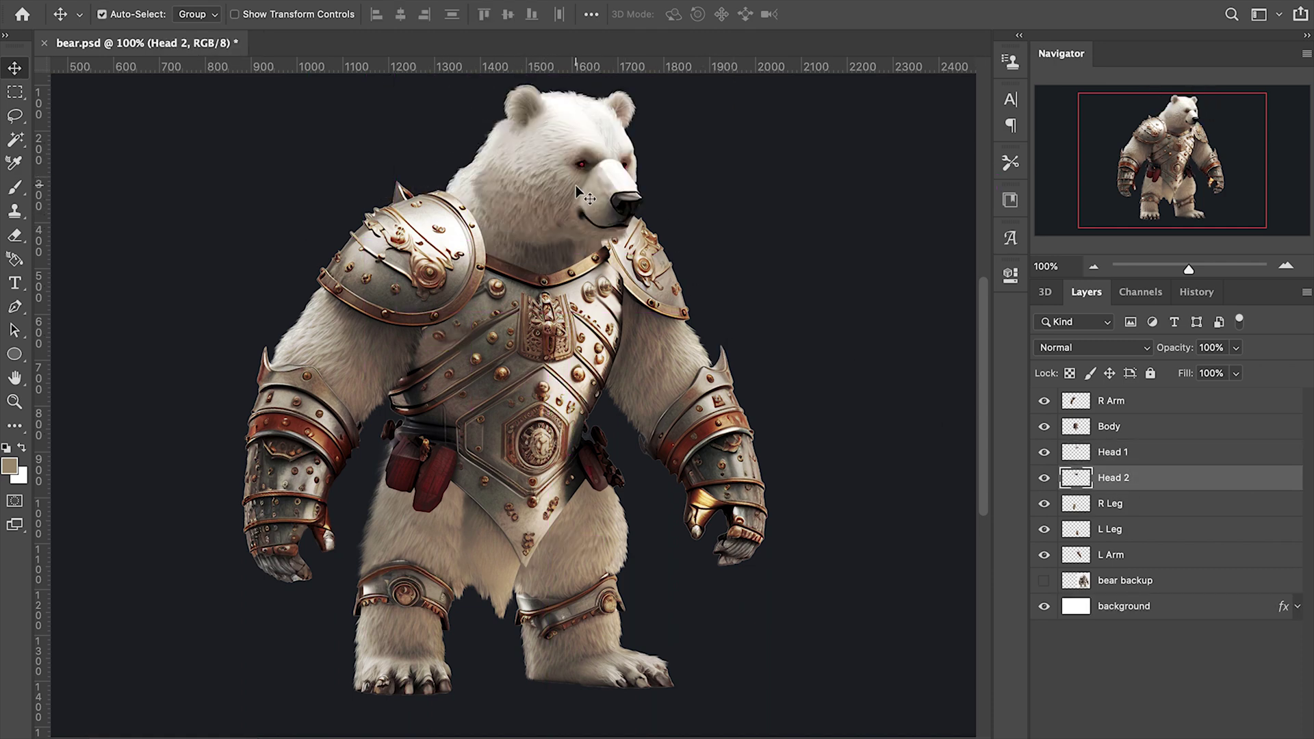
Step: Test-pull the arms, legs and torso apart, undo, then select the backup and background layers
left_click(1143, 582)
scroll(746, 374, "down", 3)
left_click_drag(709, 369, 812, 380)
left_click_drag(414, 335, 308, 336)
left_click_drag(472, 575, 379, 597)
left_click_drag(616, 575, 750, 605)
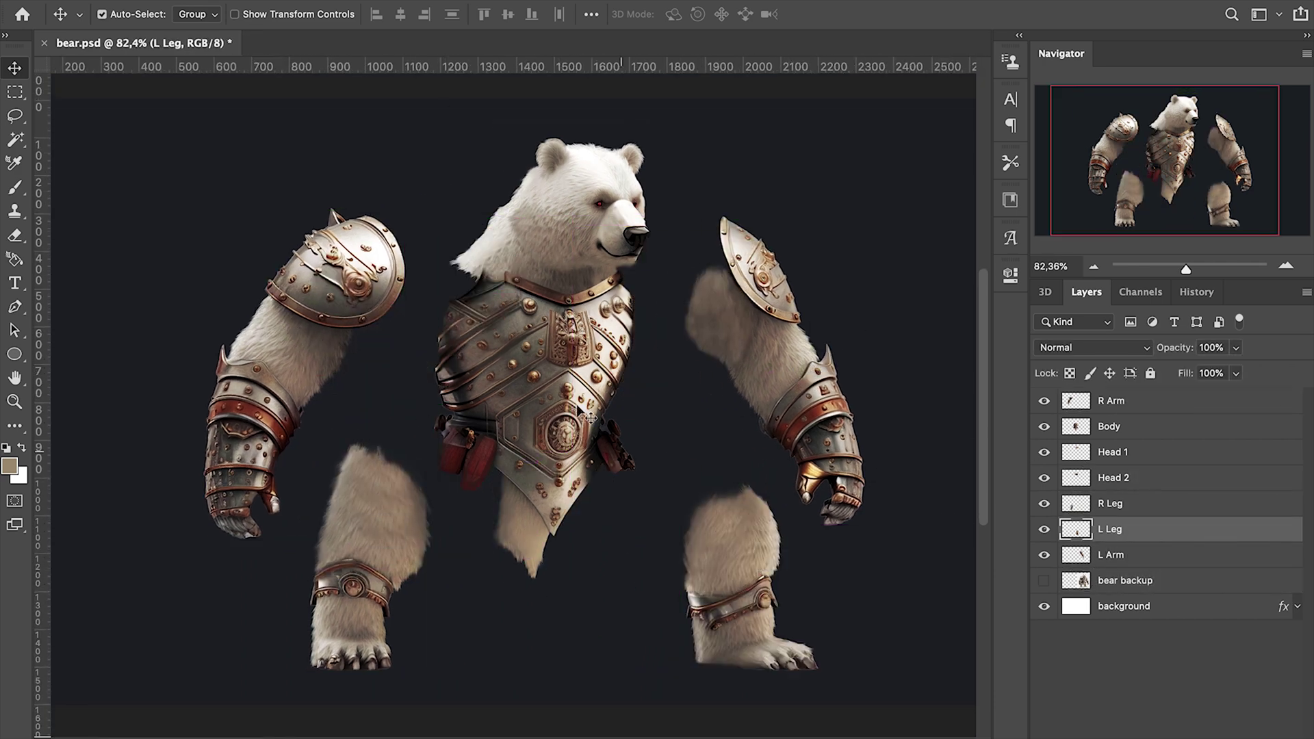
left_click_drag(583, 415, 559, 486)
key("ctrl+z")
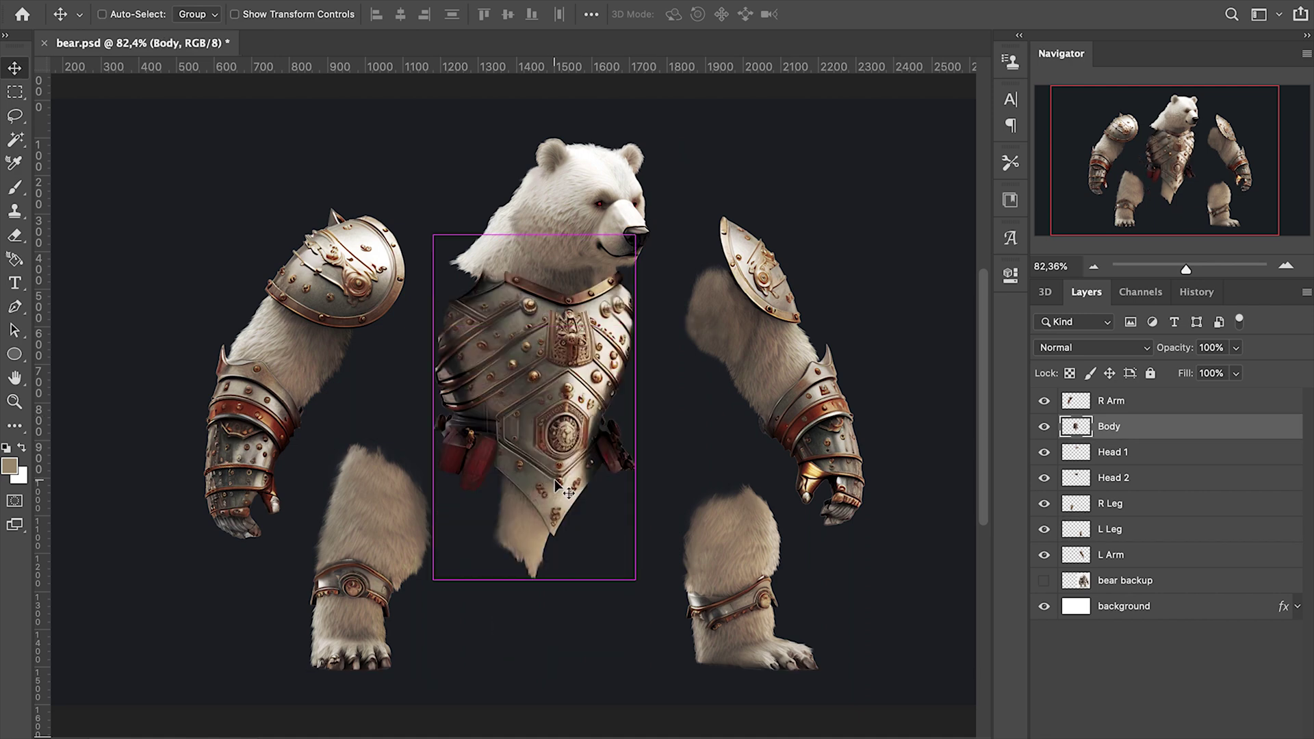
key("ctrl+z")
key("ctrl+z")
key("ctrl+z")
key("ctrl+z")
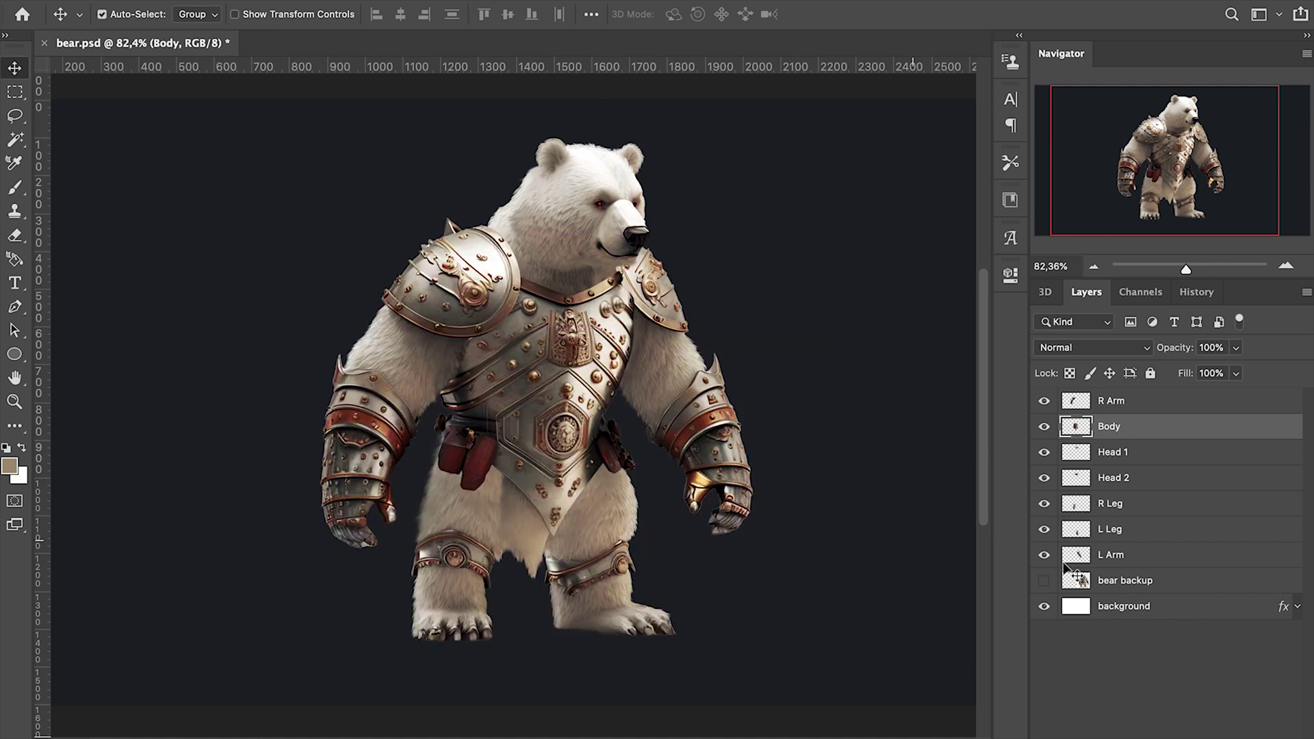
left_click(1169, 583)
left_click(1176, 607, "shift")
Step: Delete the bear backup and background layers and deselect all layers
key("Delete")
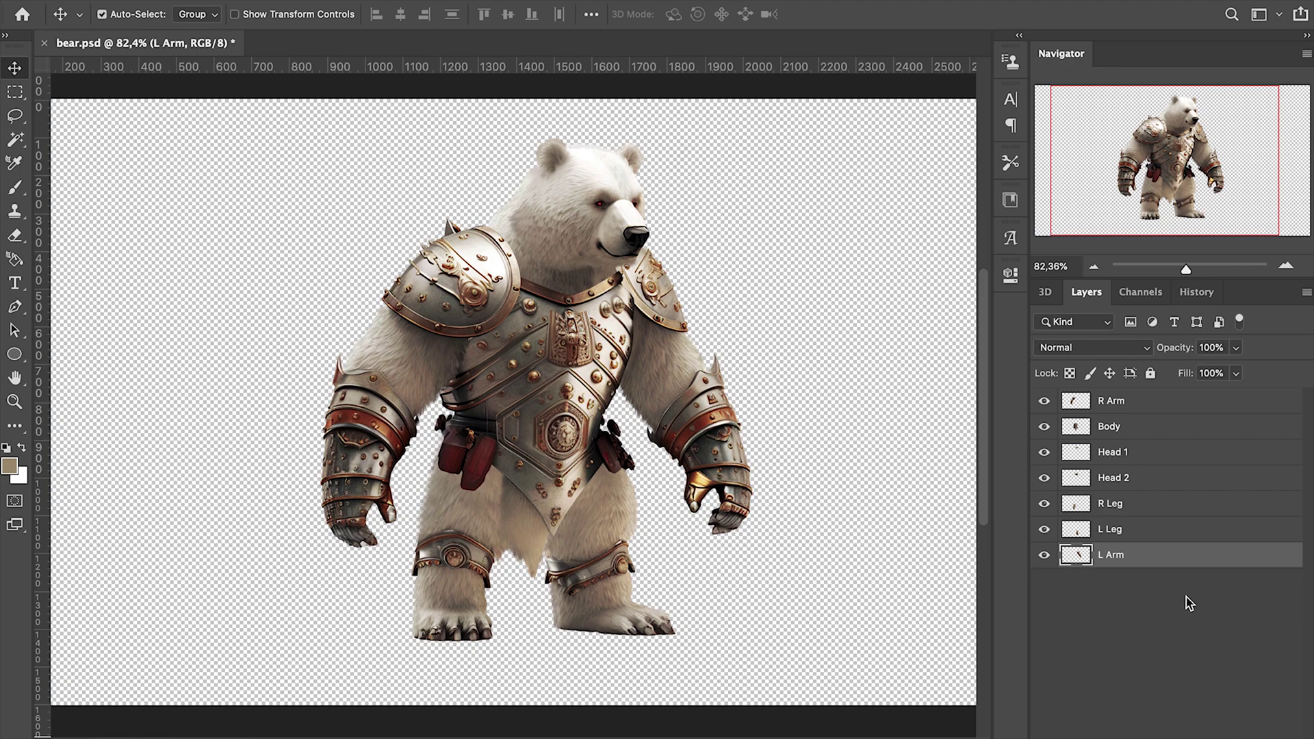
left_click(1130, 402)
left_click(1176, 613)
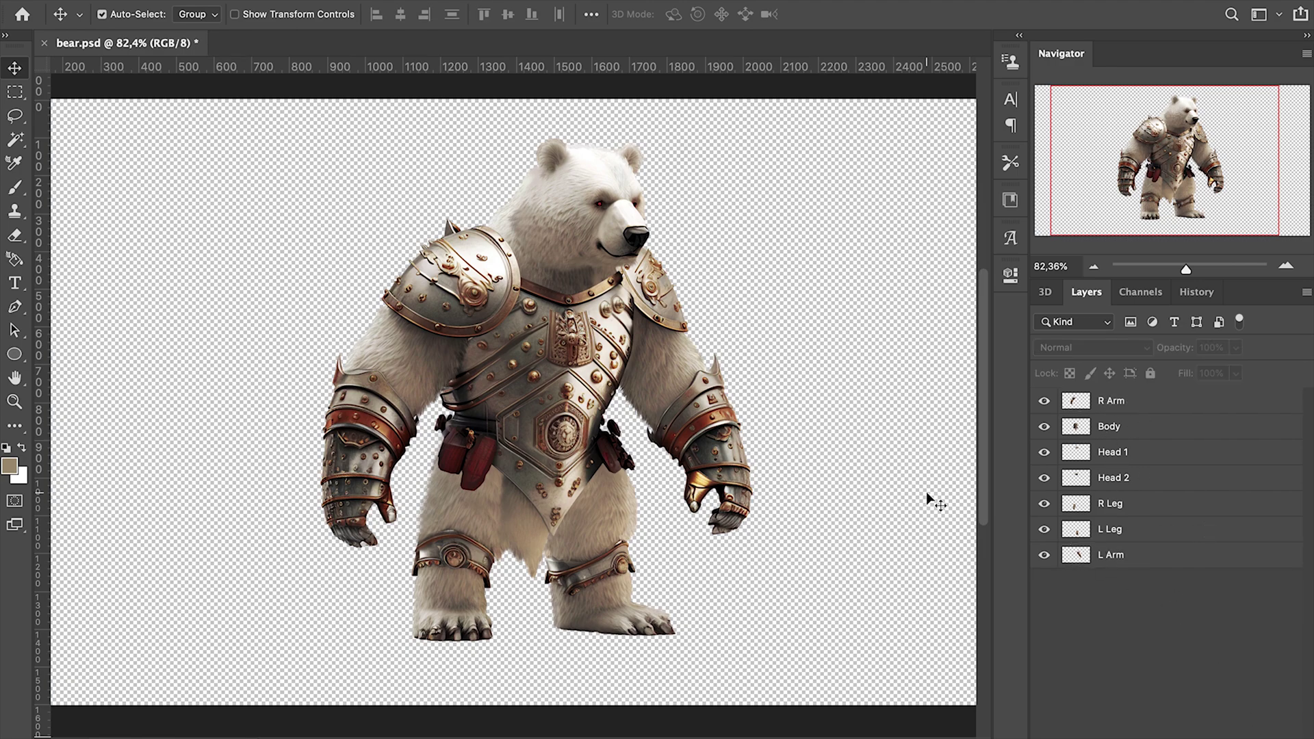
Step: Save as bear.psd in the Bear_Animation folder, accepting Maximize Compatibility
left_click(123, 2)
left_click(185, 177)
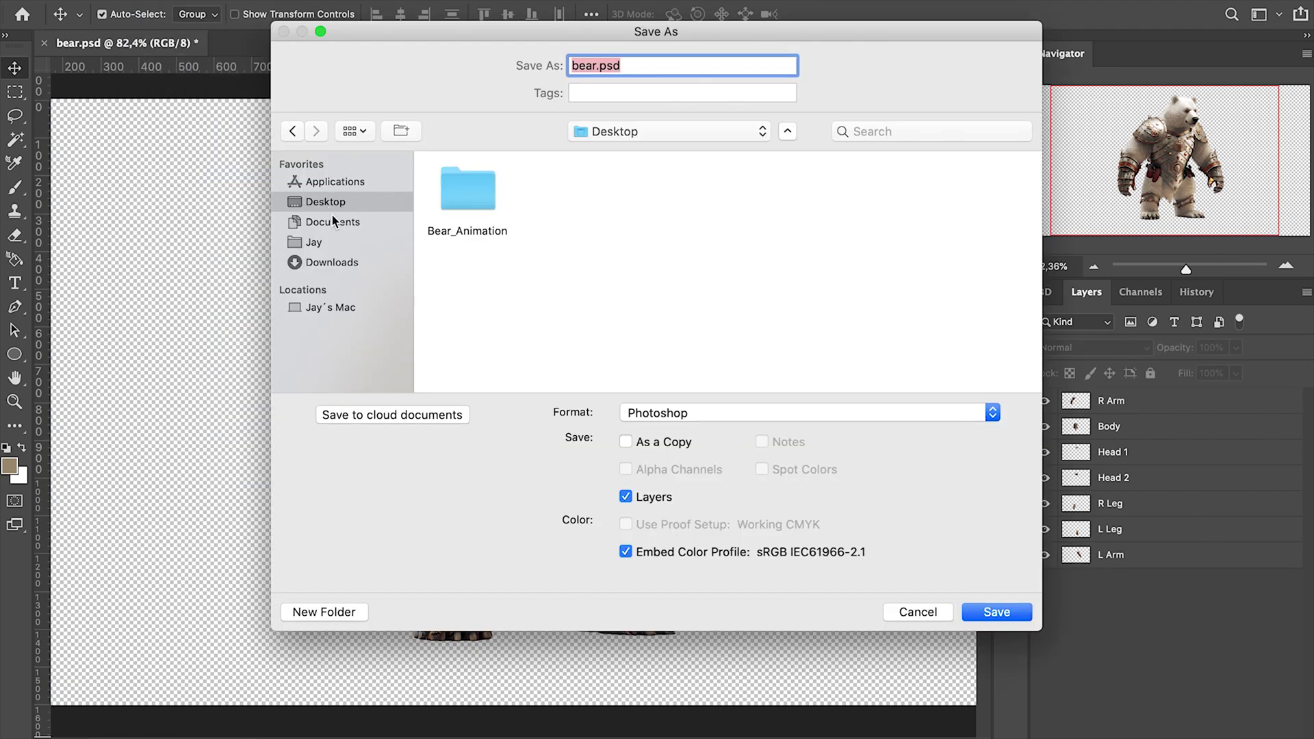
double_click(463, 188)
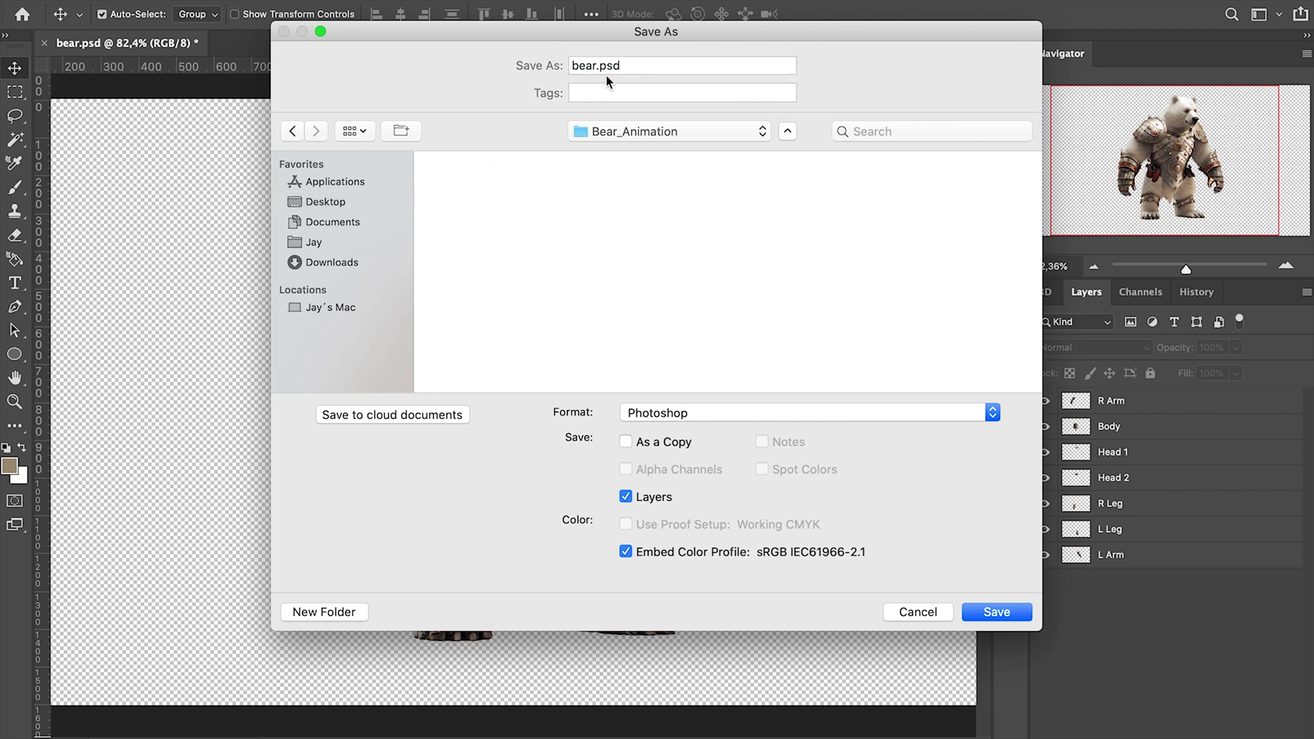
double_click(604, 65)
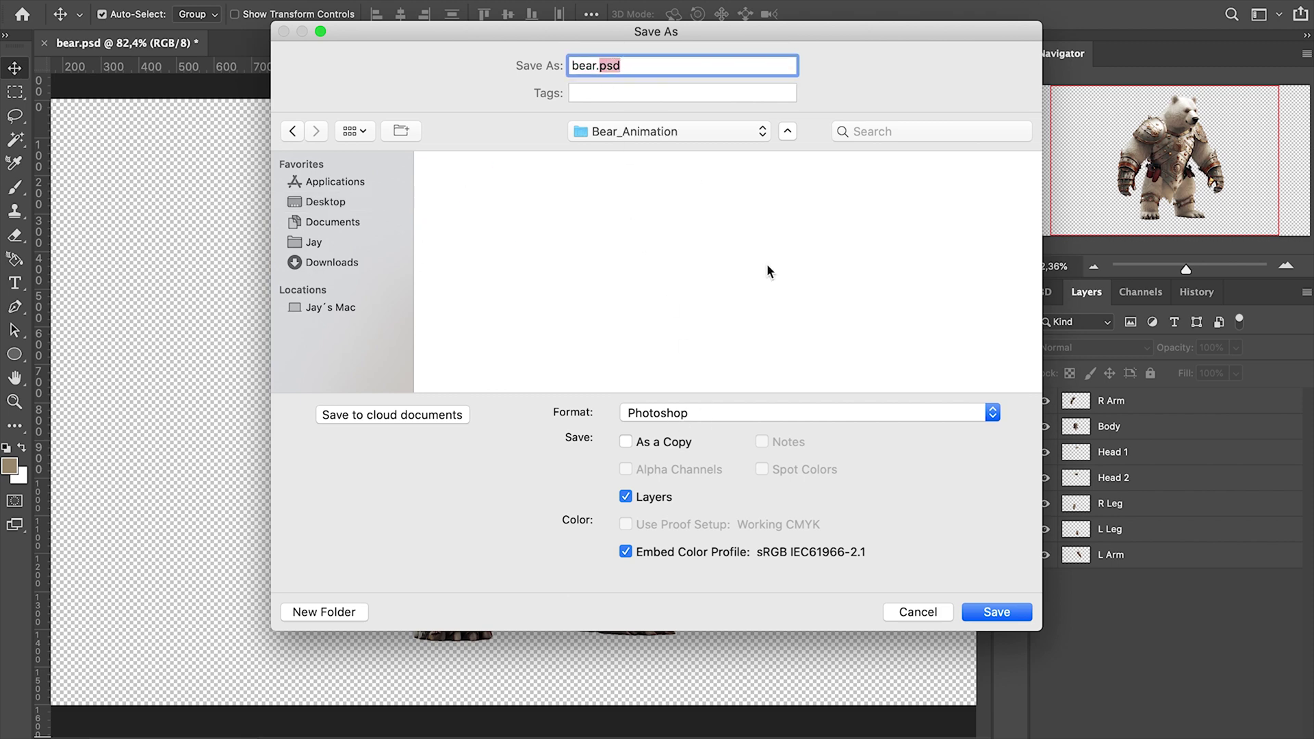
left_click(993, 614)
key("Return")
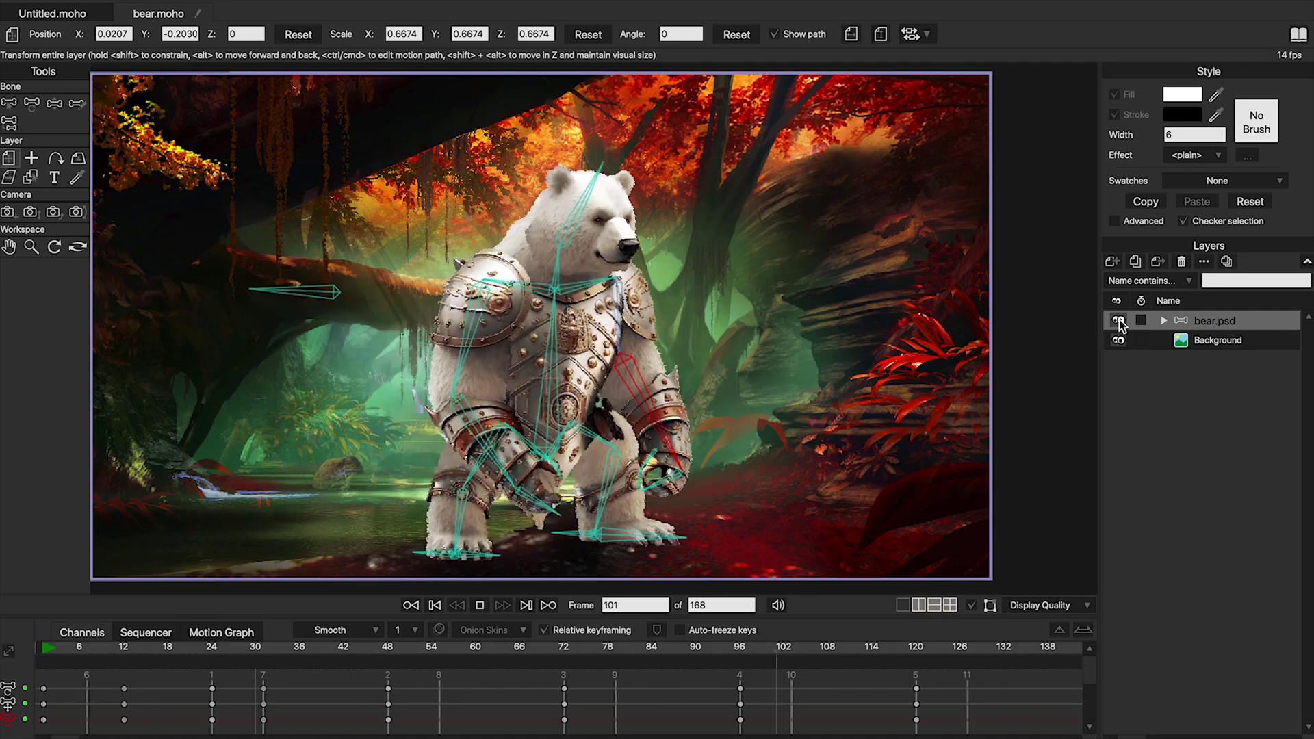
Step: Stop playback at frame 0, nudge the bear right, and expand the bear.psd layer group
left_click(479, 604)
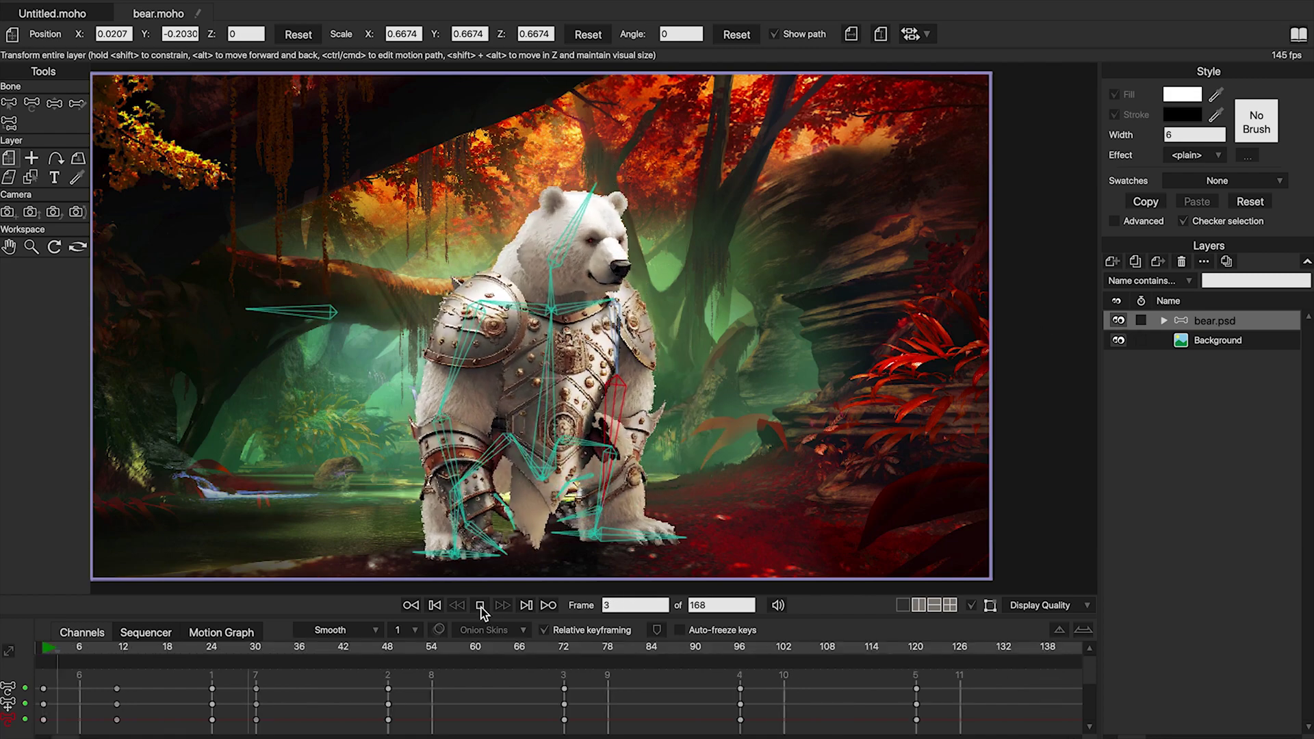
left_click(436, 606)
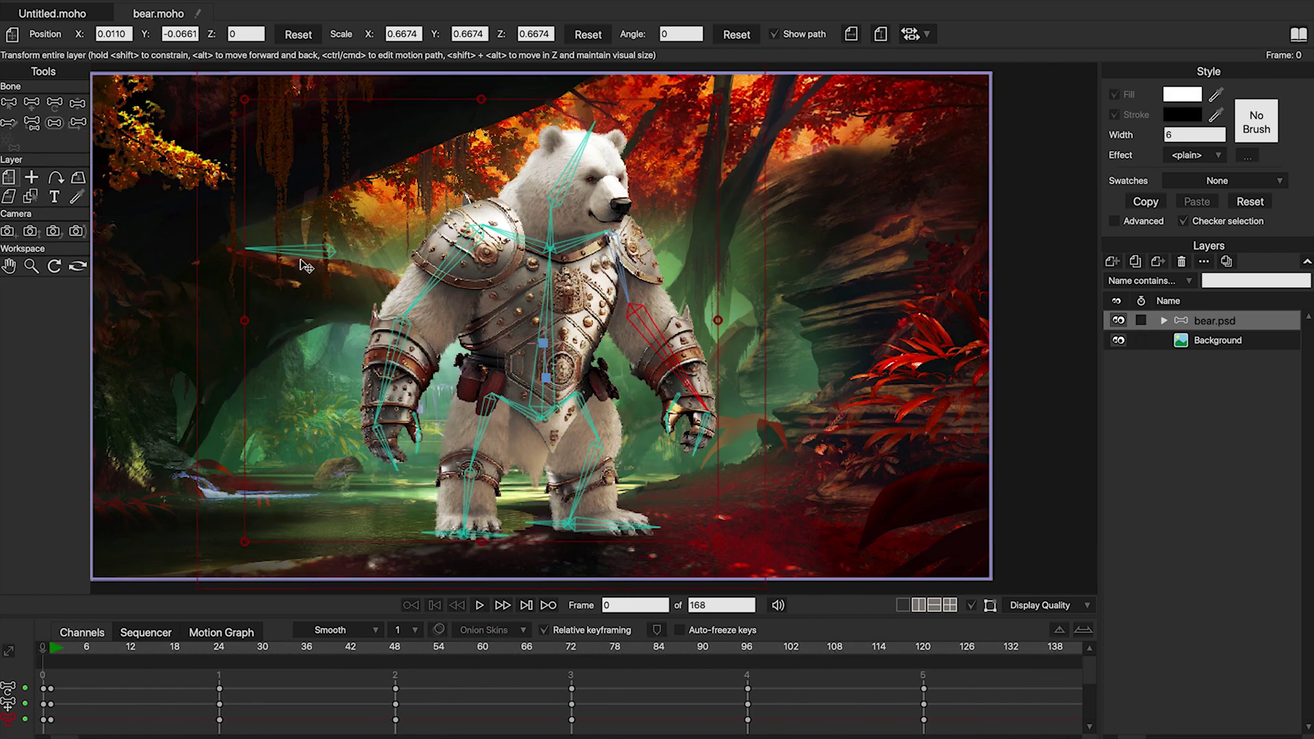
left_click_drag(305, 265, 354, 266)
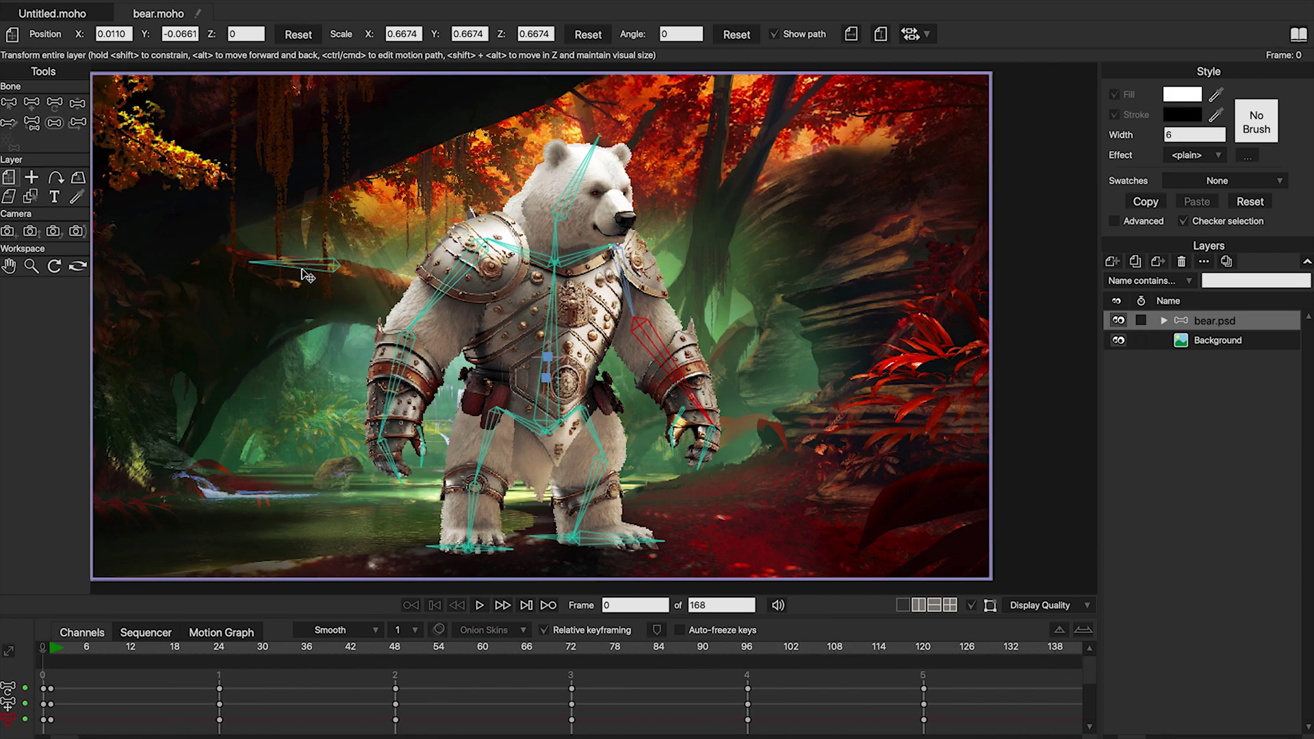
left_click(1164, 322)
key("z")
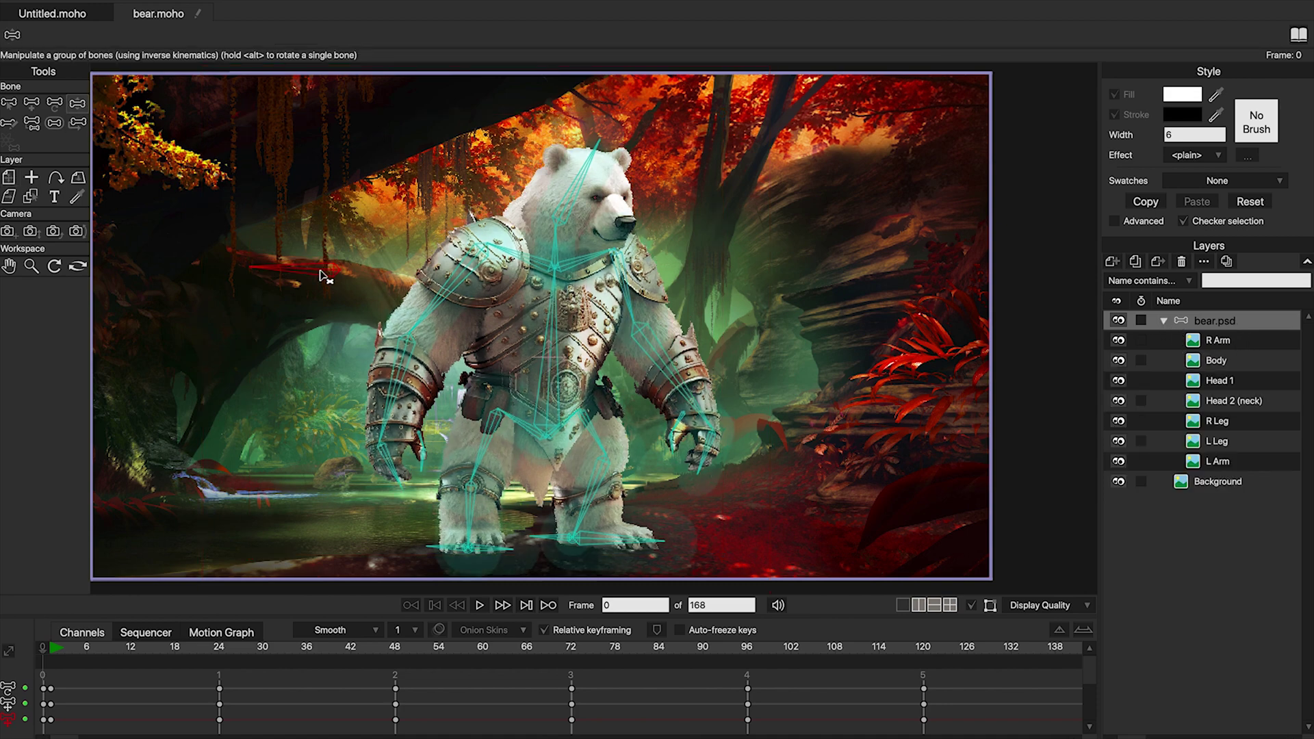
left_click(10, 103)
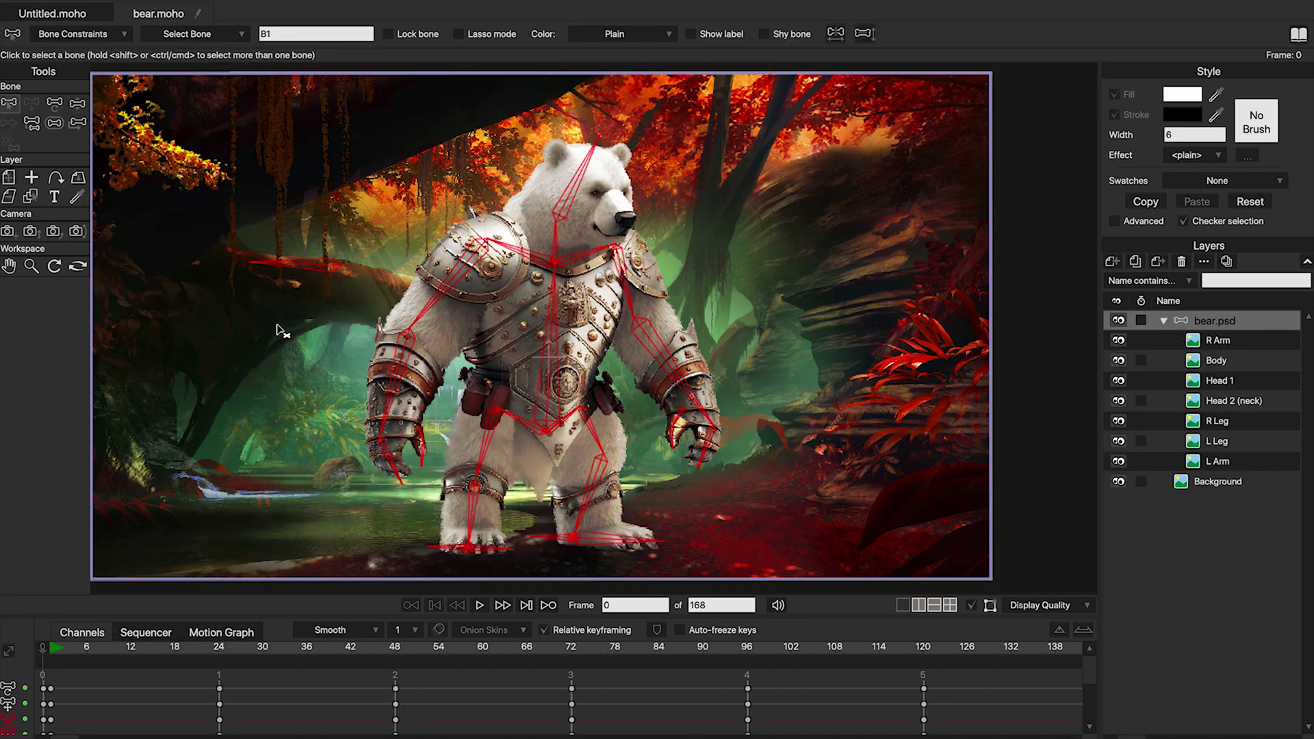
left_click(77, 104)
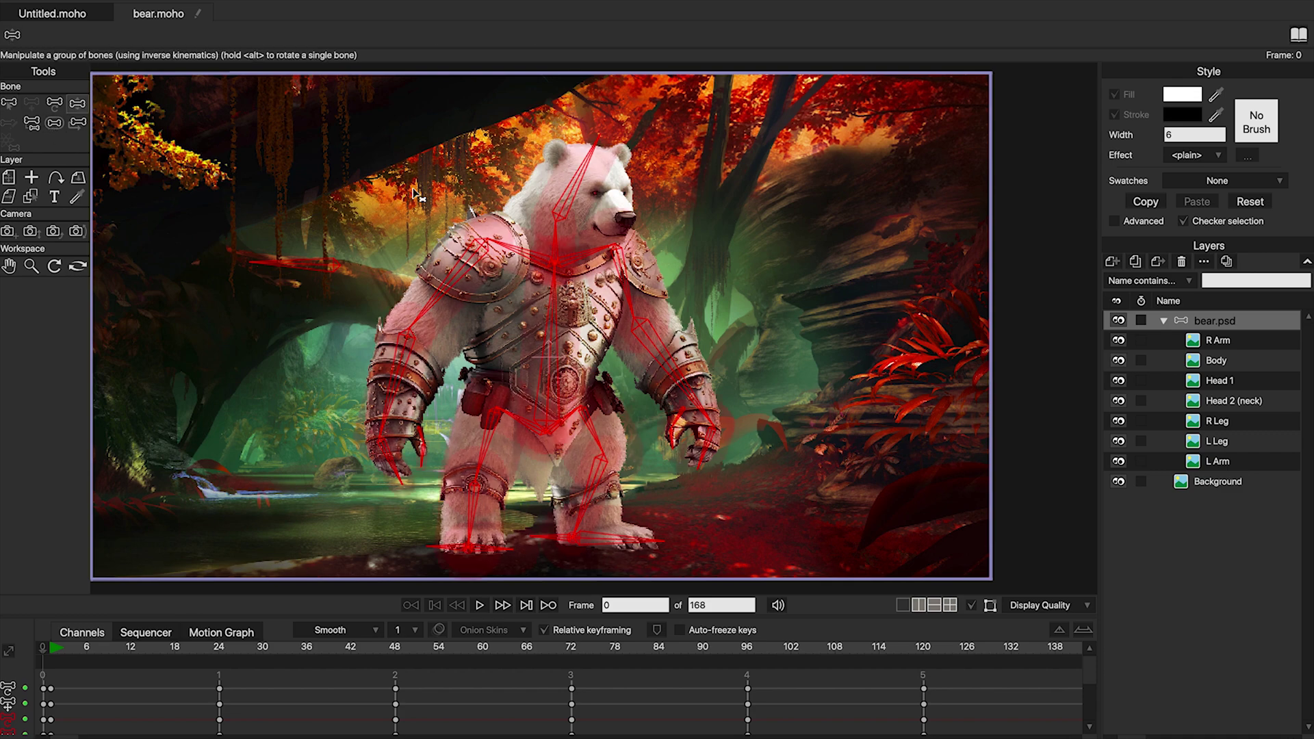
left_click(479, 605)
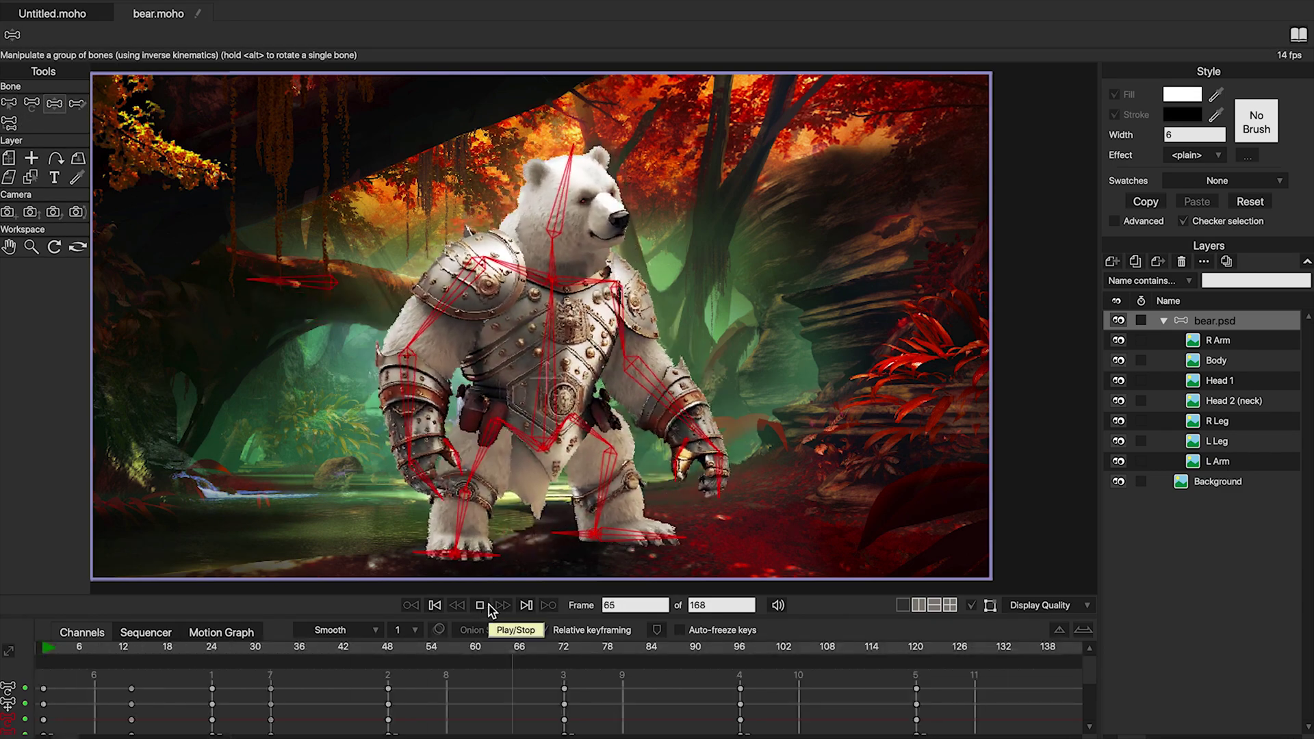
left_click(1117, 321)
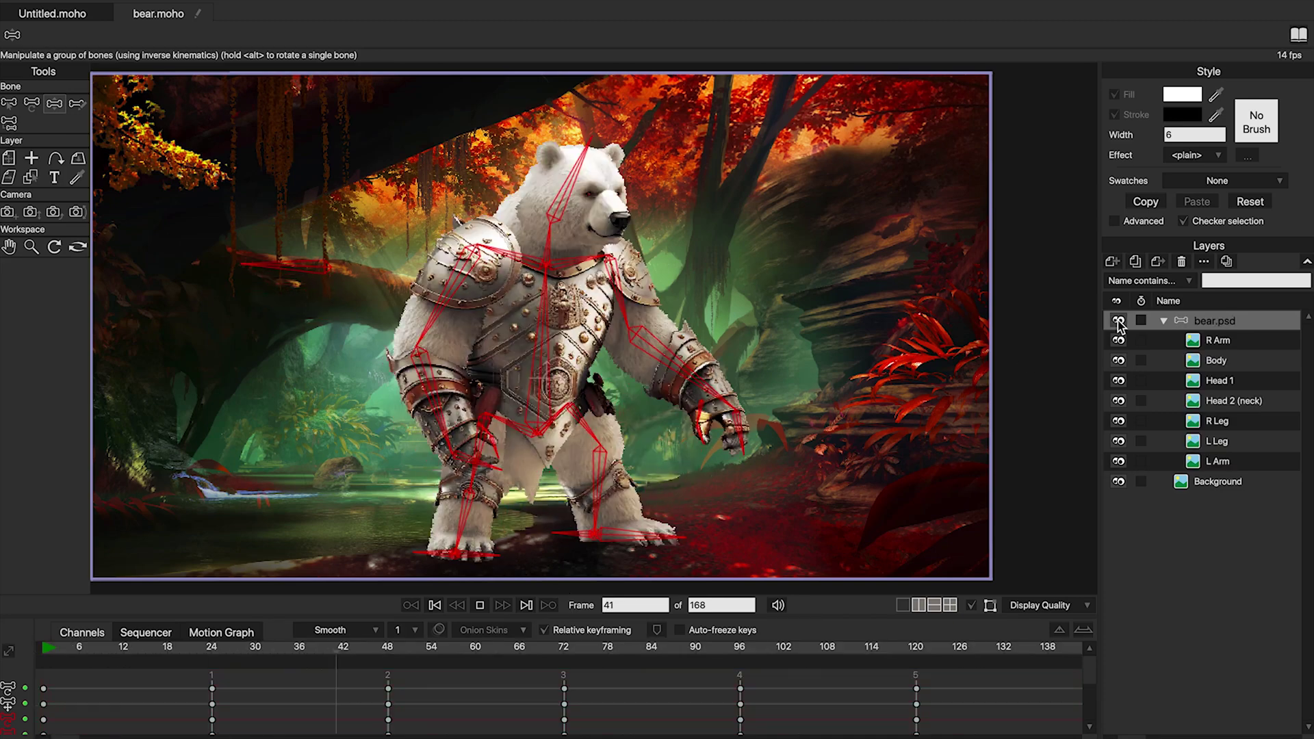
left_click(1117, 463)
left_click(1117, 441)
left_click(1117, 421)
left_click(1118, 381)
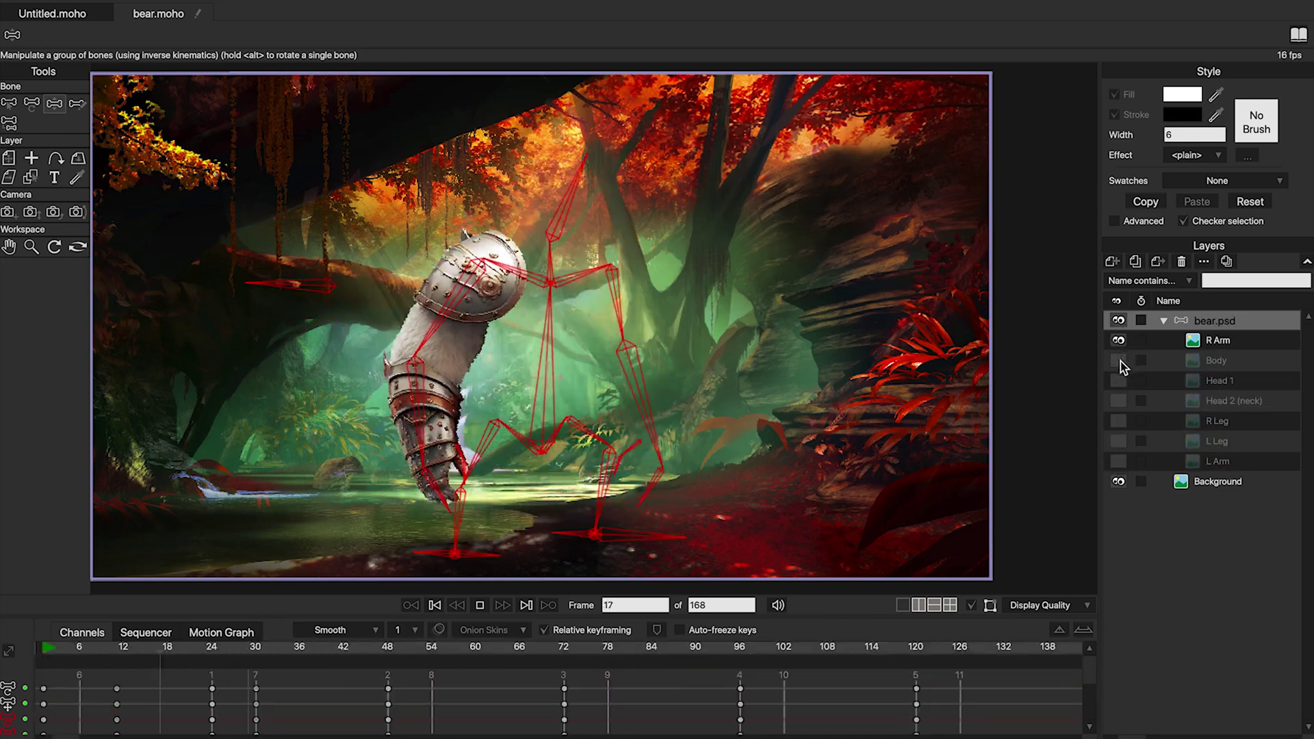
left_click(1118, 380)
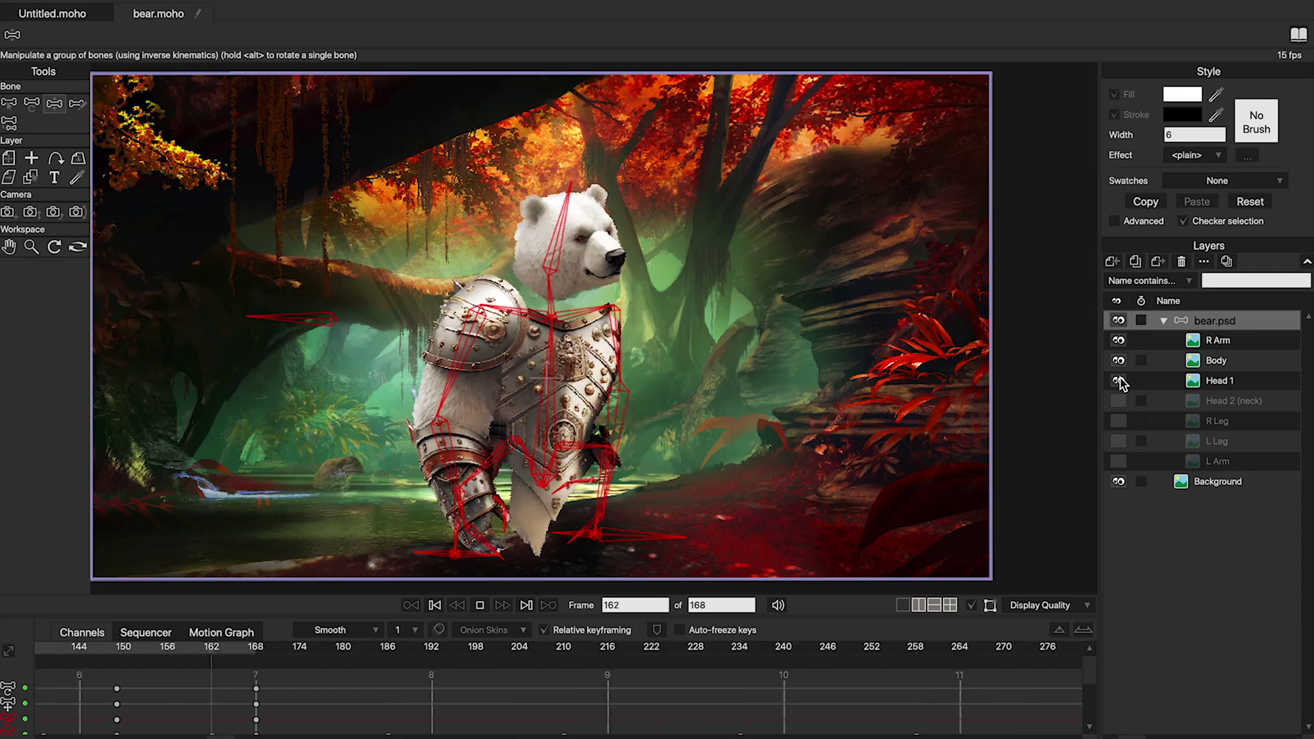
left_click(1119, 421)
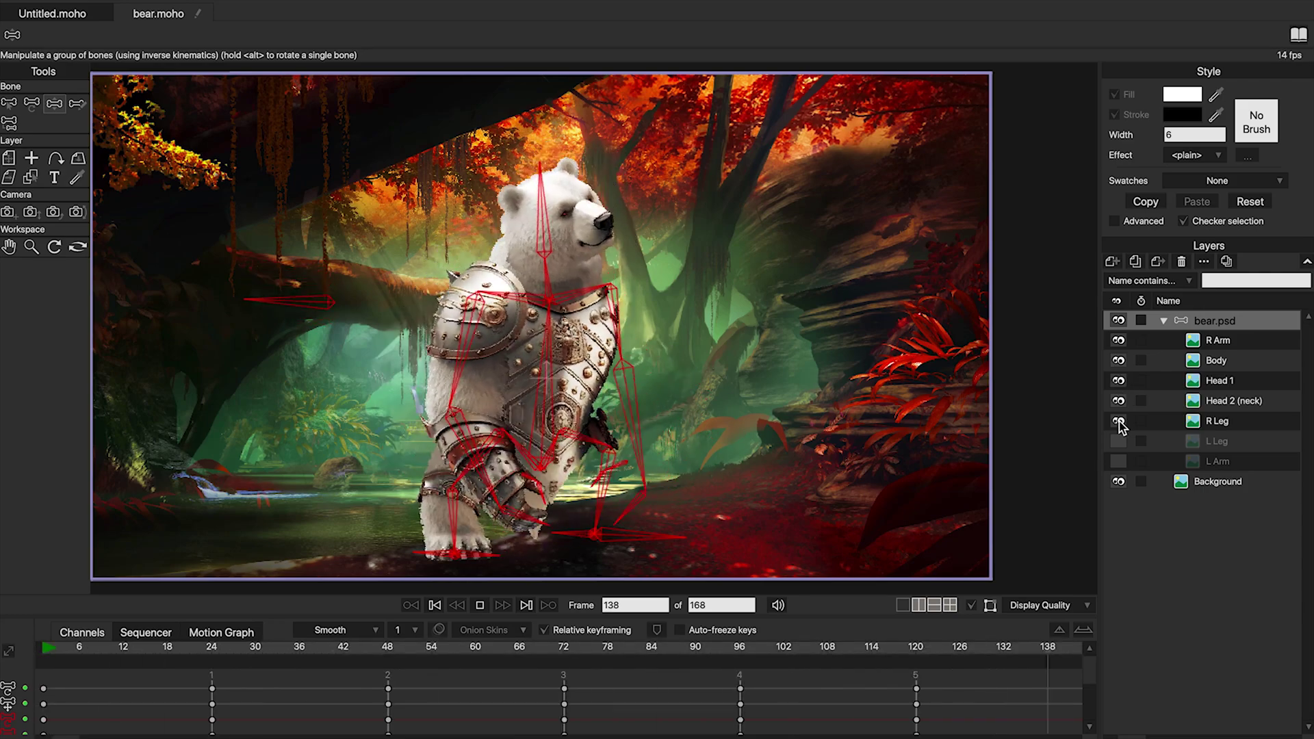
left_click(1119, 439)
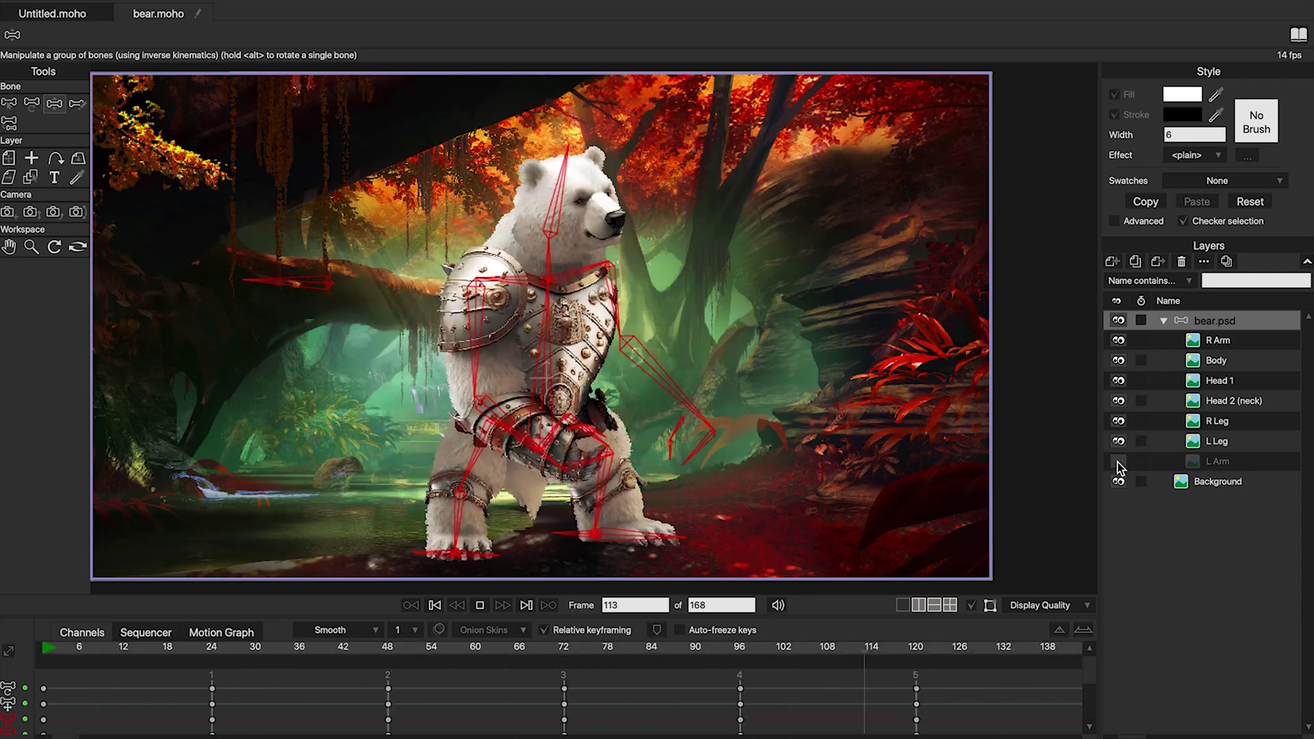
left_click(1118, 462)
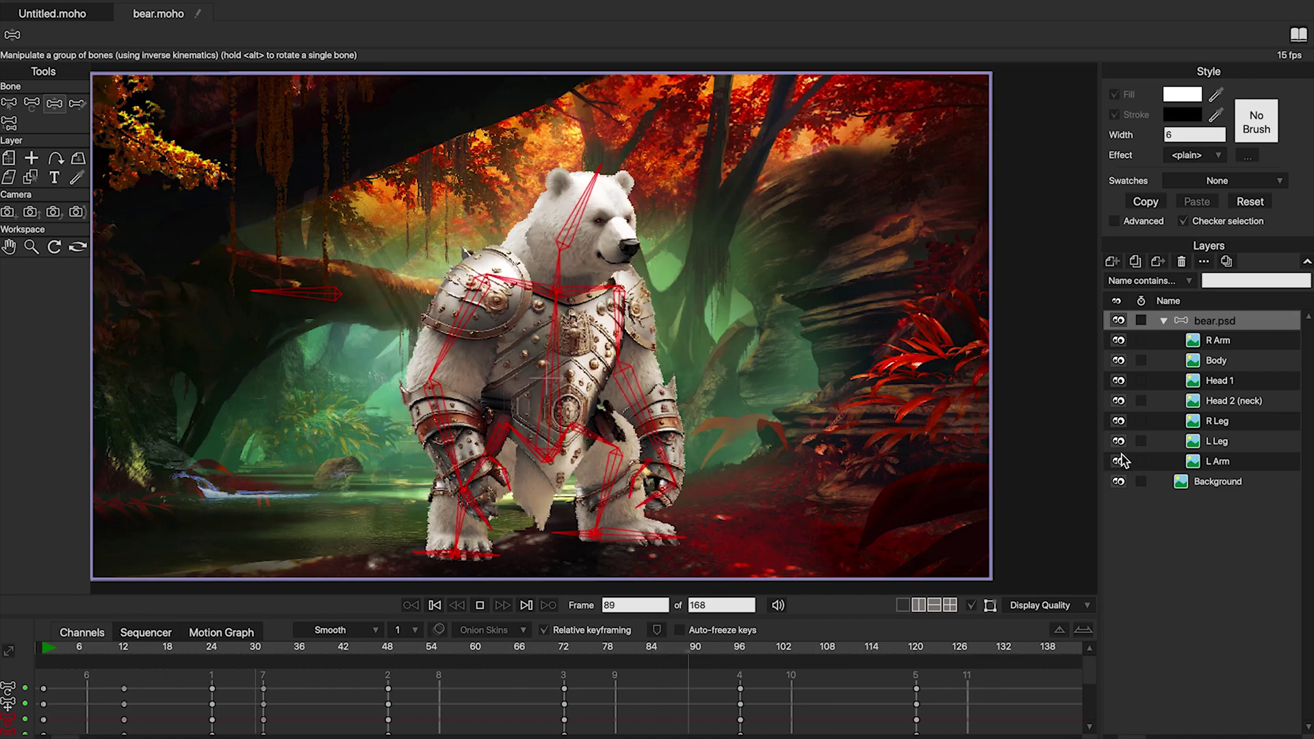
left_click(480, 605)
left_click(434, 605)
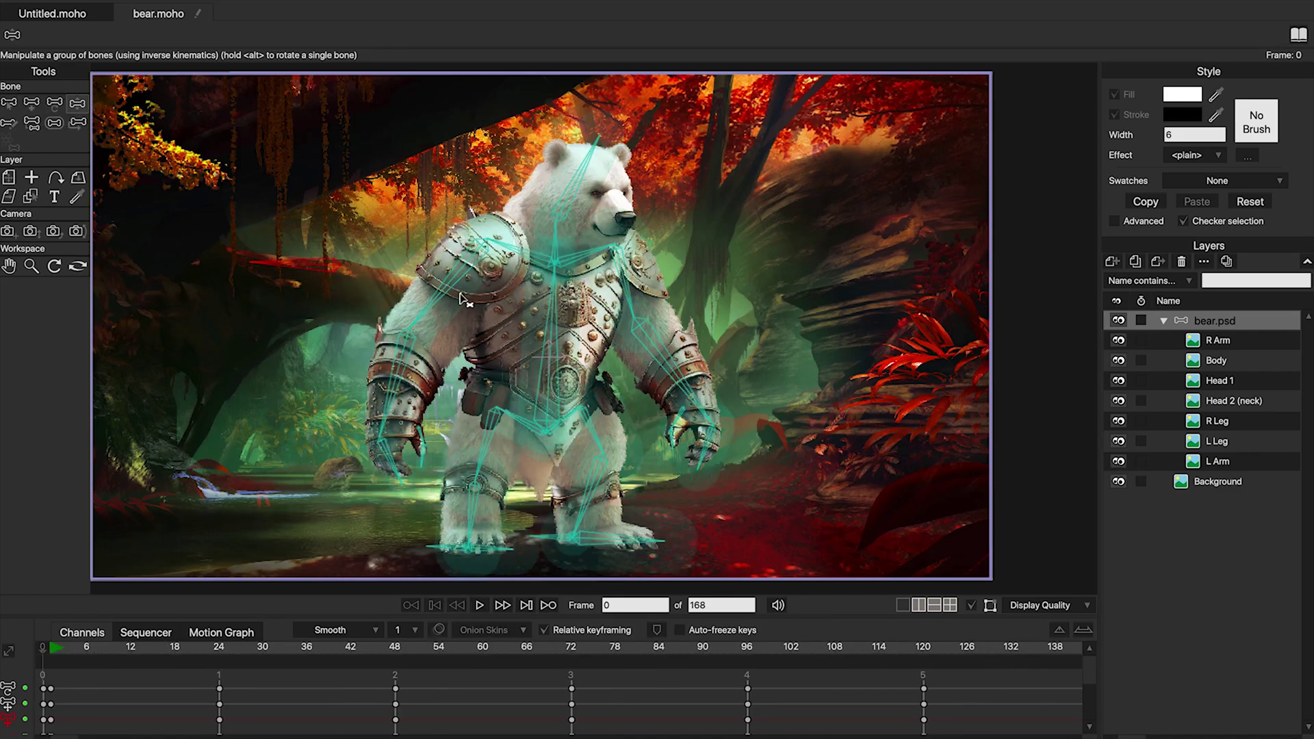
Step: Tilt the head and bend both arms outward at frame 0, then render a frame preview
left_click_drag(469, 305, 411, 432)
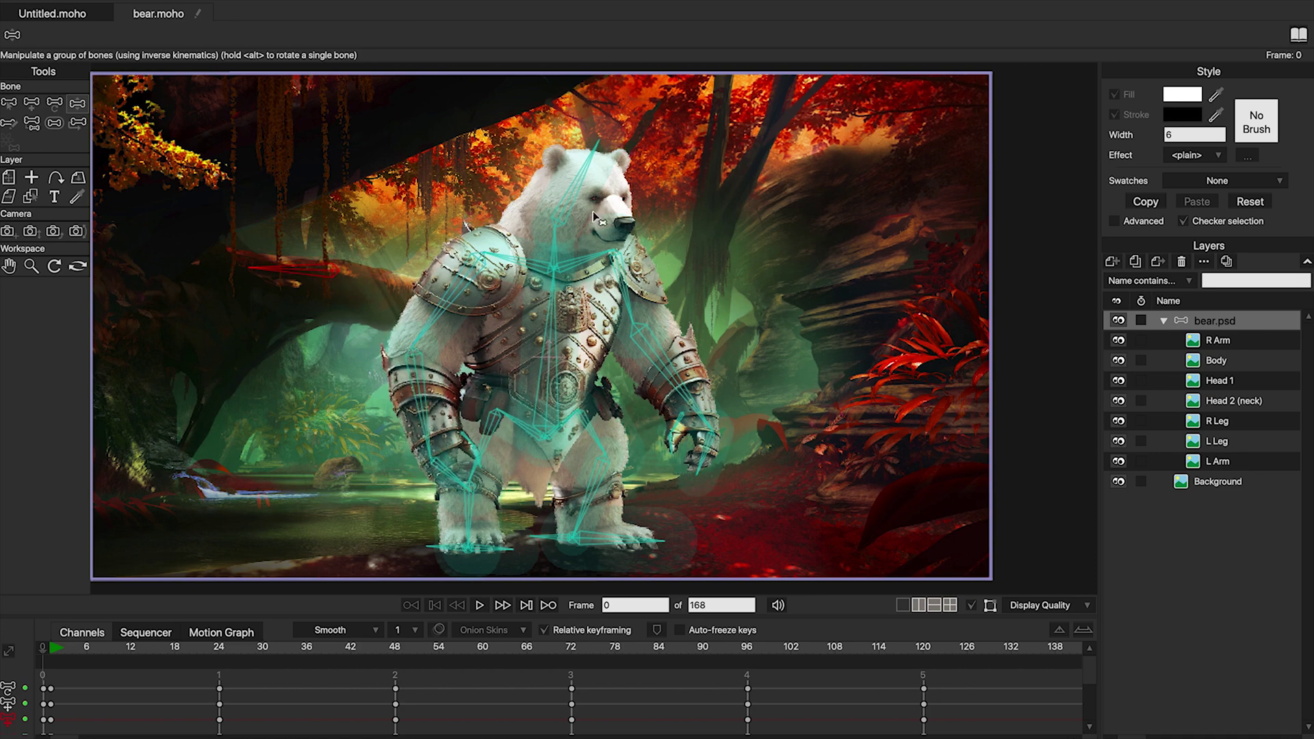
left_click_drag(597, 218, 580, 205)
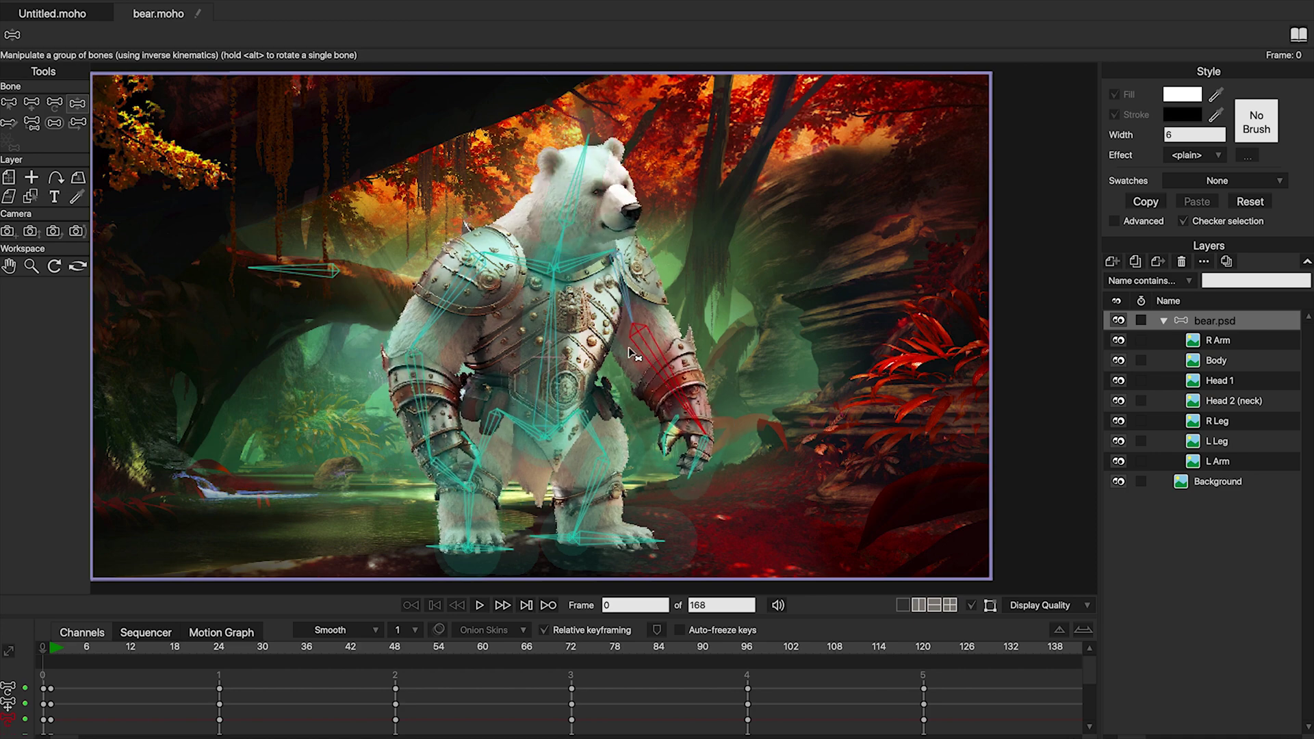
left_click_drag(632, 353, 658, 432)
left_click_drag(451, 390, 411, 441)
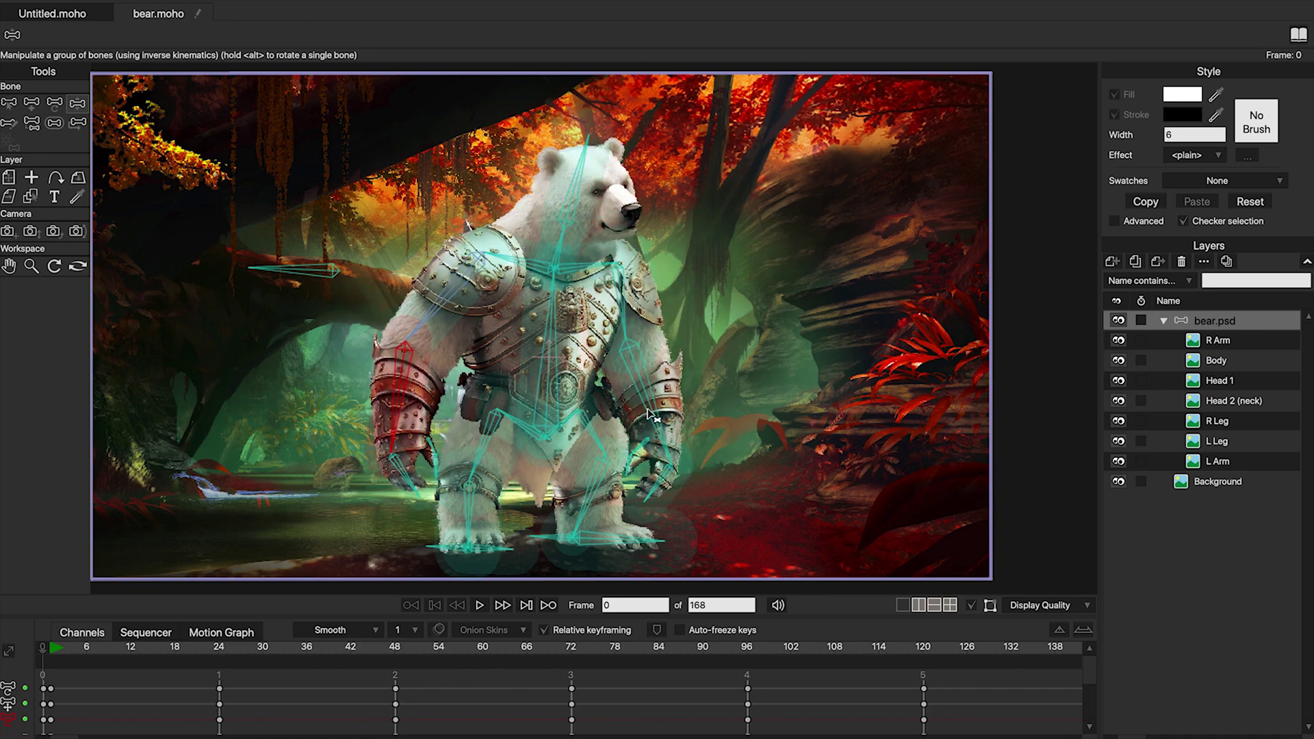
mouse_move(651, 413)
left_mouse_down()
mouse_move(655, 311)
mouse_move(677, 432)
left_mouse_up()
left_click_drag(596, 206, 585, 184)
left_click_drag(453, 308, 331, 295)
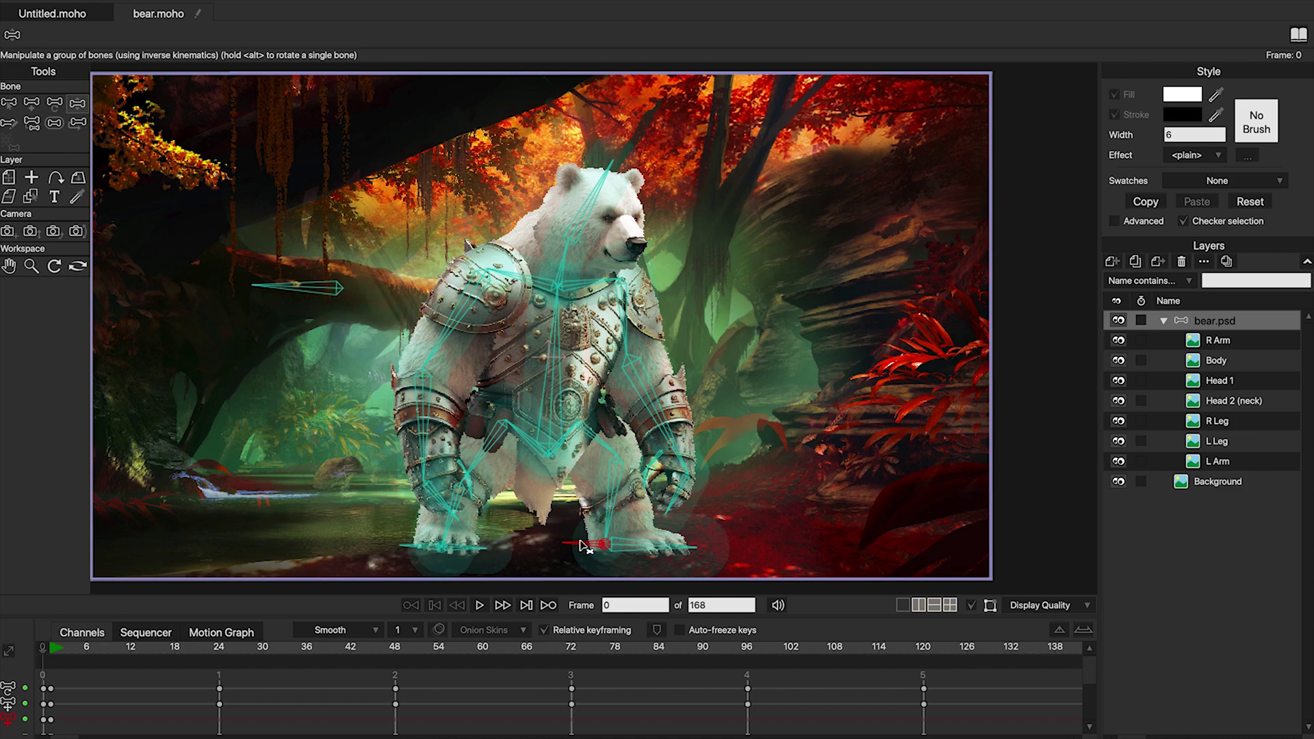
mouse_move(678, 462)
left_mouse_down()
mouse_move(711, 412)
mouse_move(704, 420)
left_mouse_up()
left_click_drag(419, 416, 415, 405)
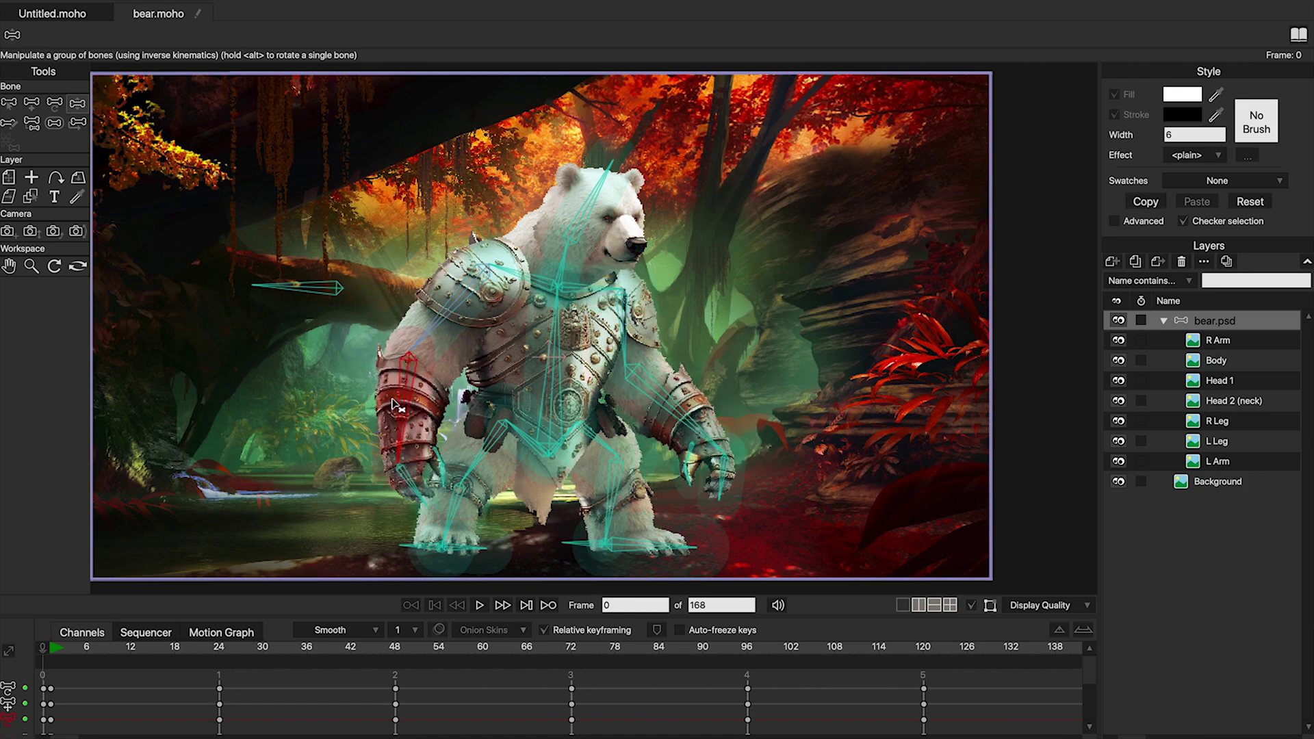
left_click_drag(451, 325, 431, 340)
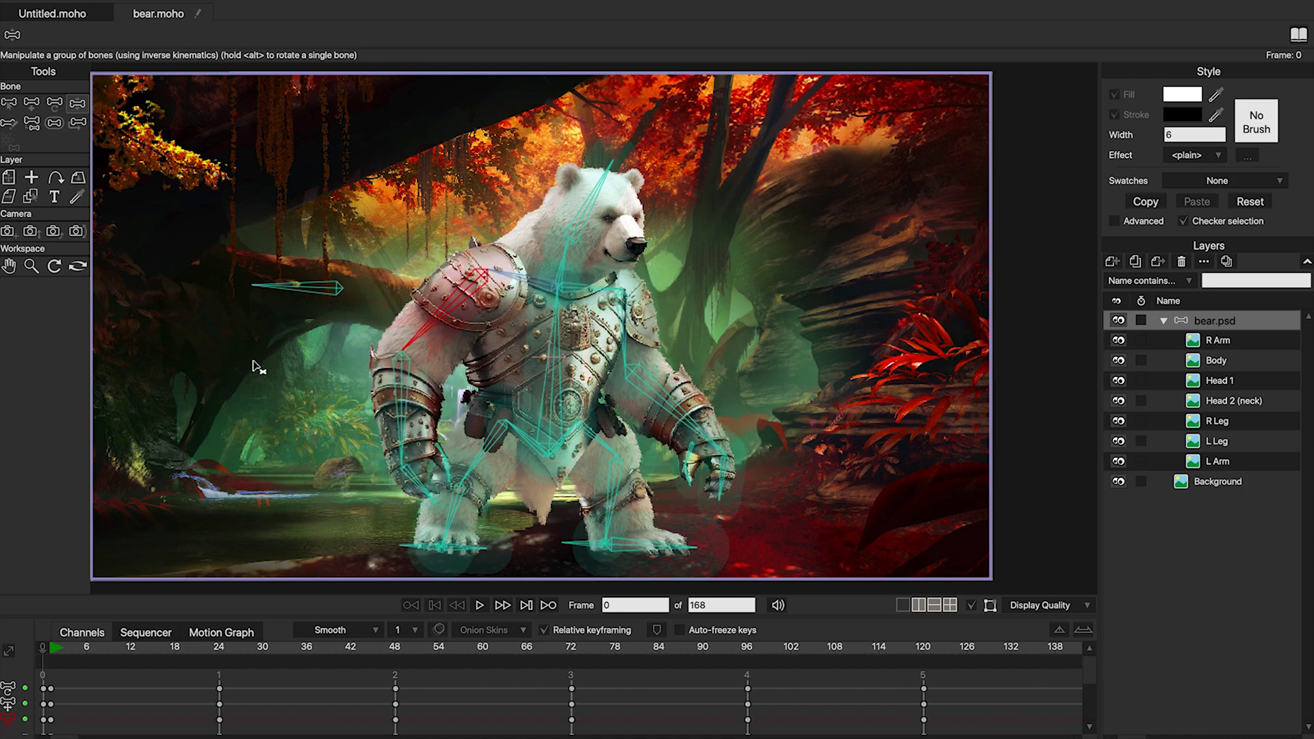
key("ctrl+r")
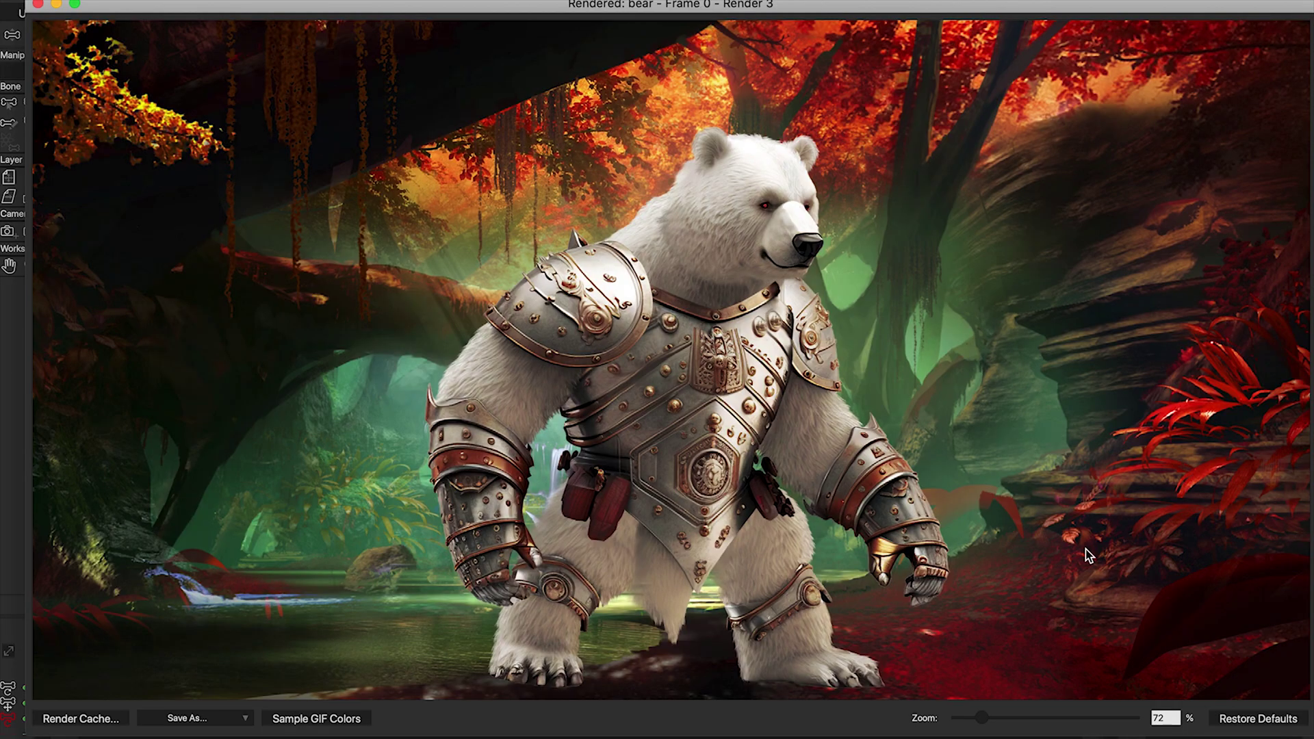